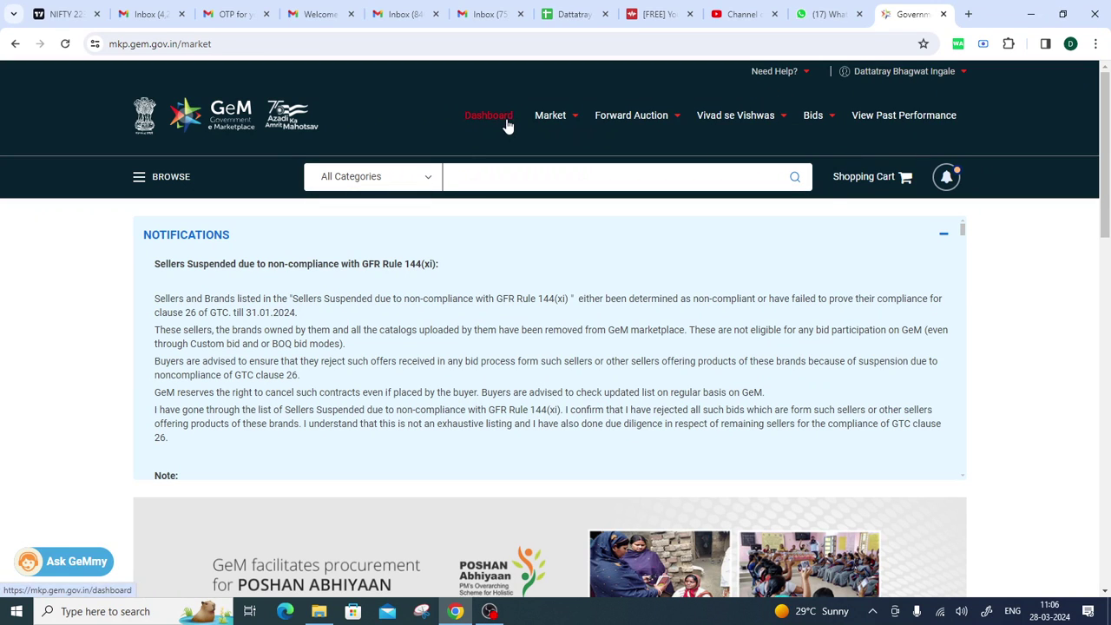
# Open the buyer Dashboard with its demand, product order and service order summaries.
pyautogui.click(473, 122)
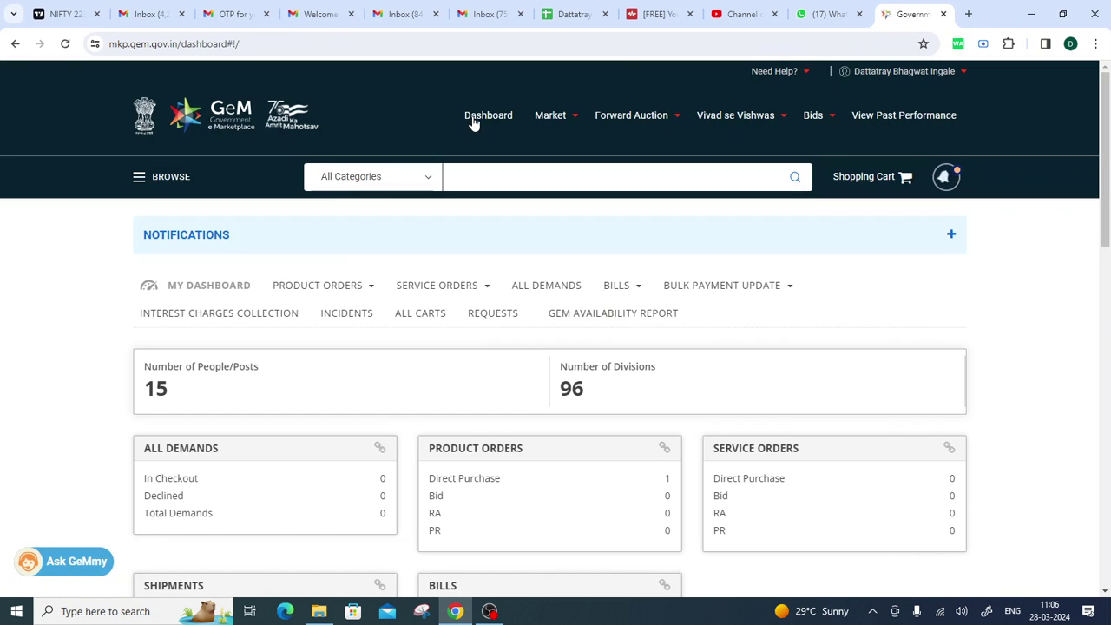
# Open the GEM Availability Report page and scroll to the reports table showing BOQ BID.
pyautogui.click(610, 316)
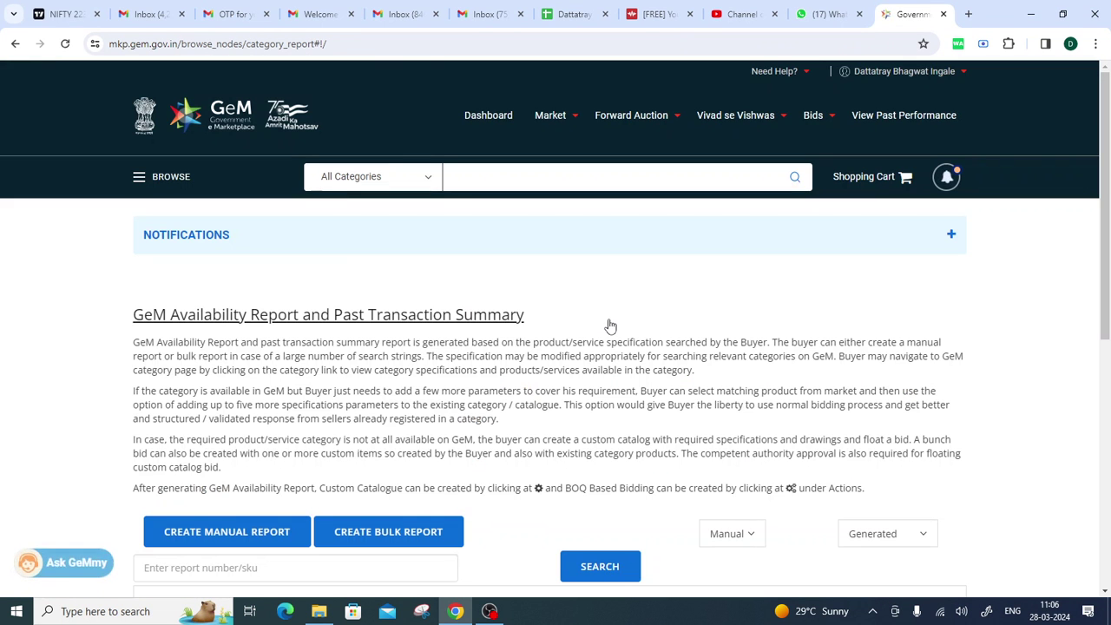
pyautogui.scroll(-1, 658, 336)
pyautogui.scroll(-1, 658, 337)
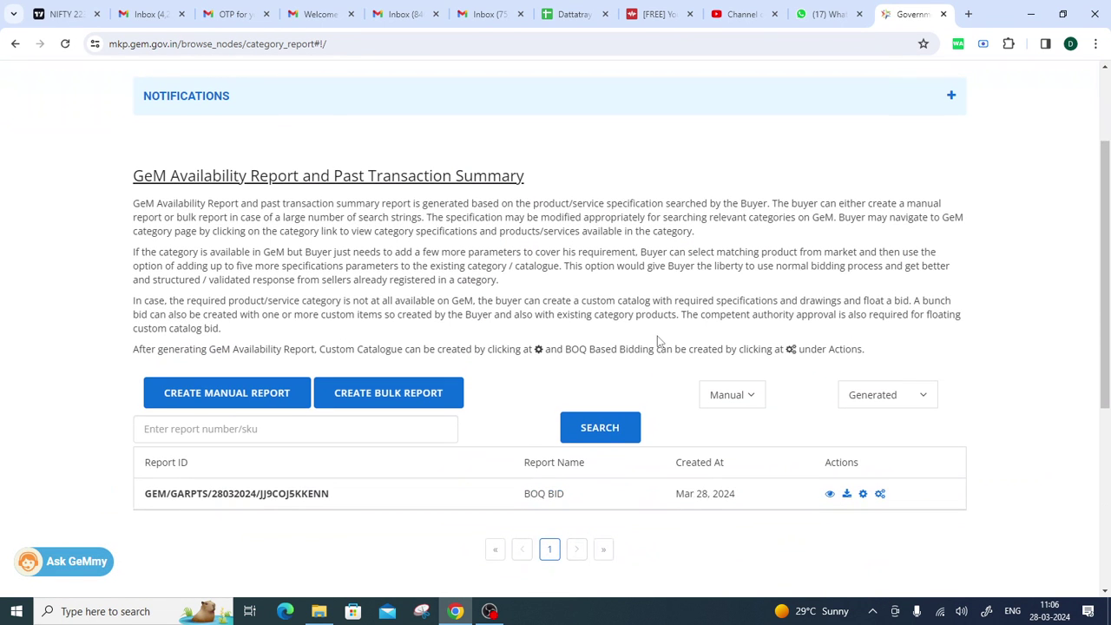
pyautogui.scroll(-1, 658, 341)
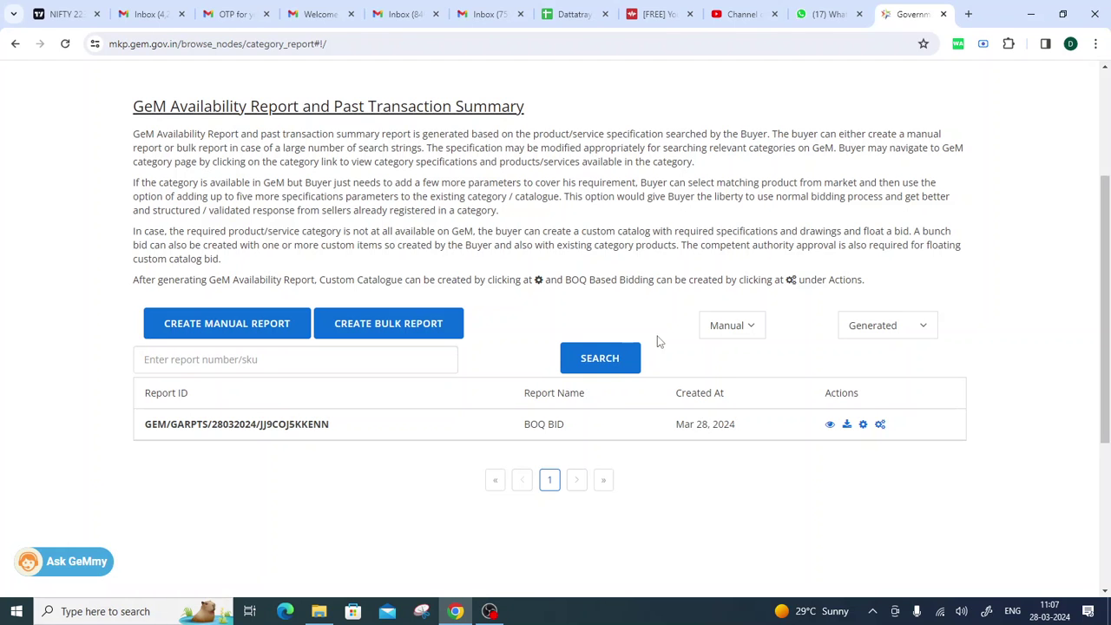
pyautogui.scroll(3, 664, 221)
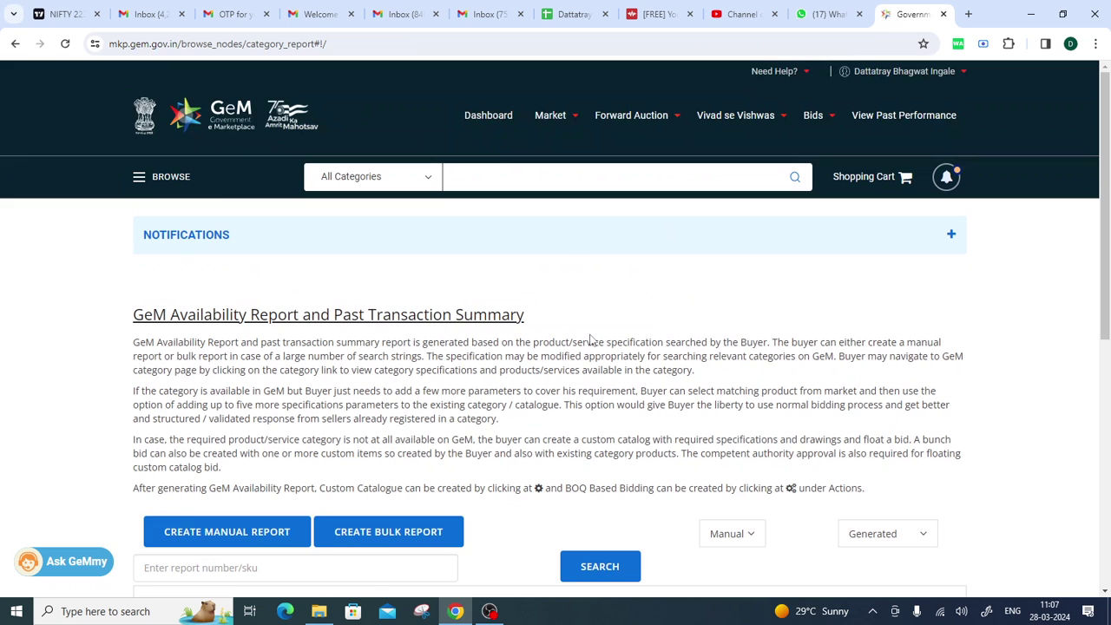
pyautogui.scroll(-2, 590, 340)
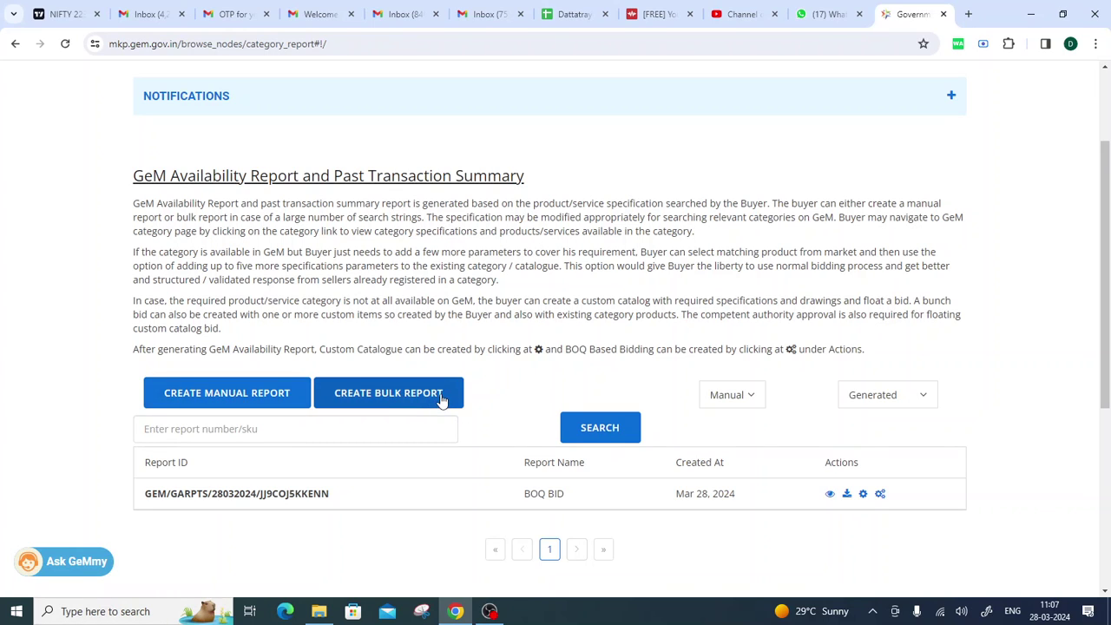
pyautogui.scroll(-2, 303, 347)
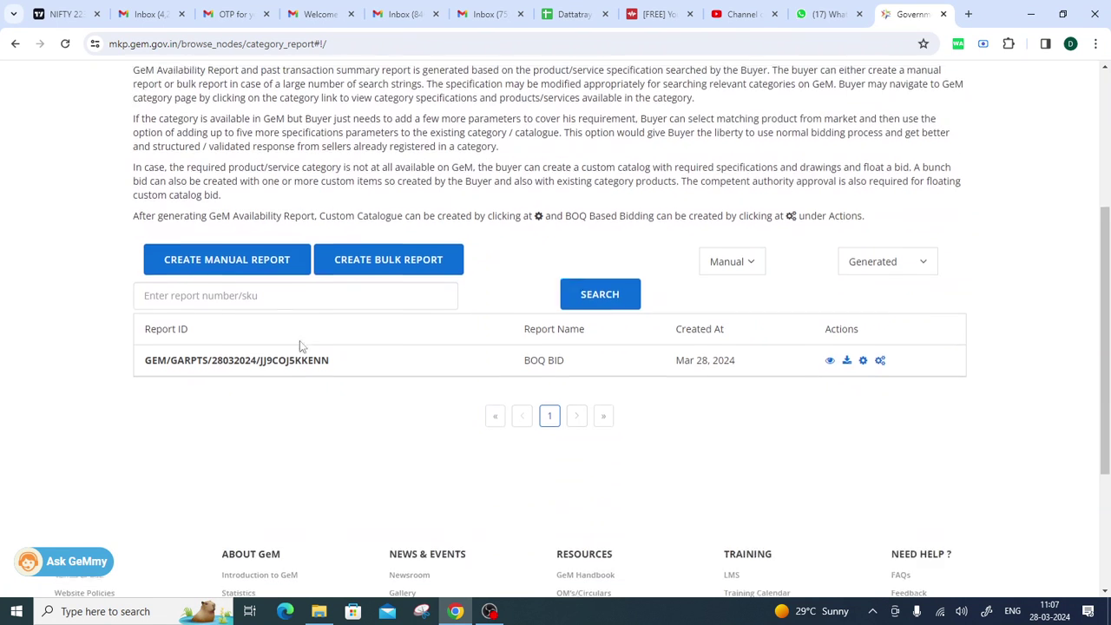
# Create a new manual availability report named 'computer order'.
pyautogui.click(216, 255)
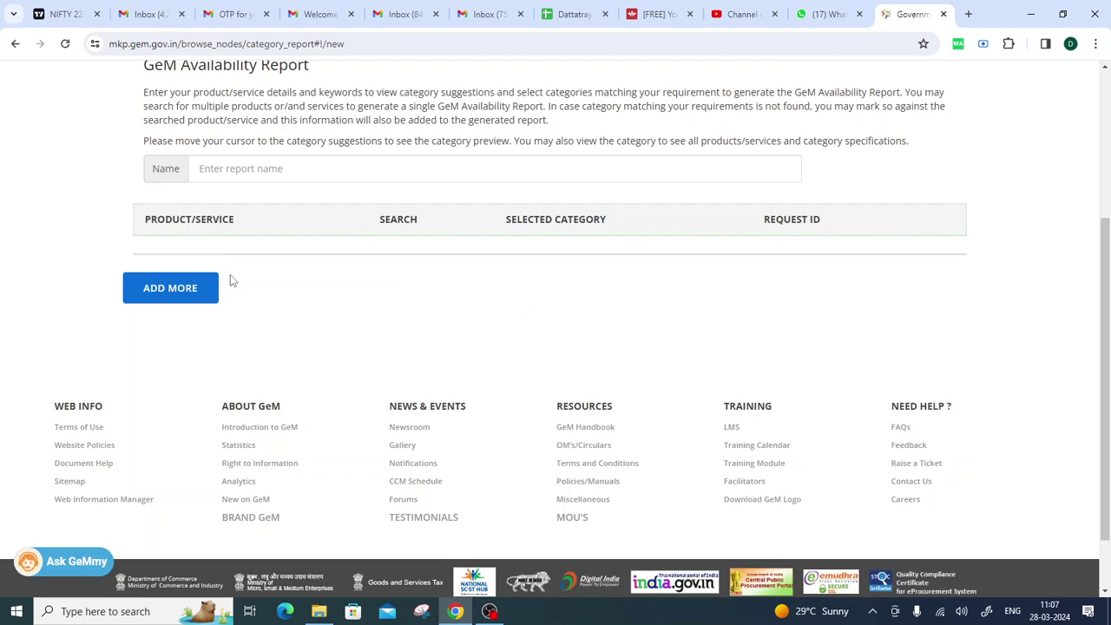
pyautogui.click(300, 169)
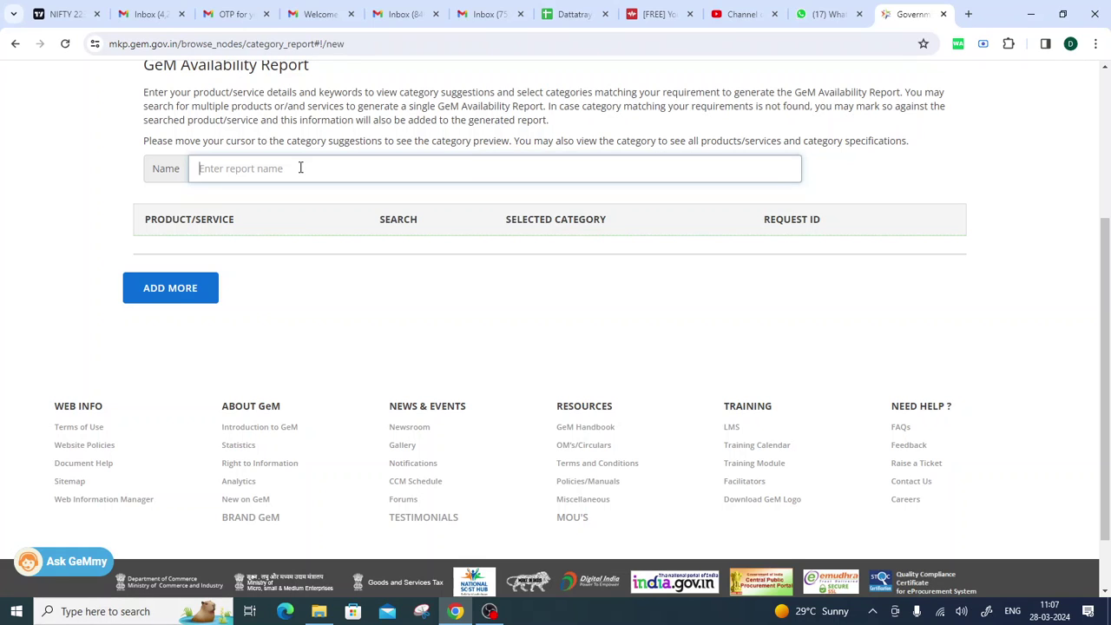
pyautogui.write('computer order')
pyautogui.scroll(2, 271, 214)
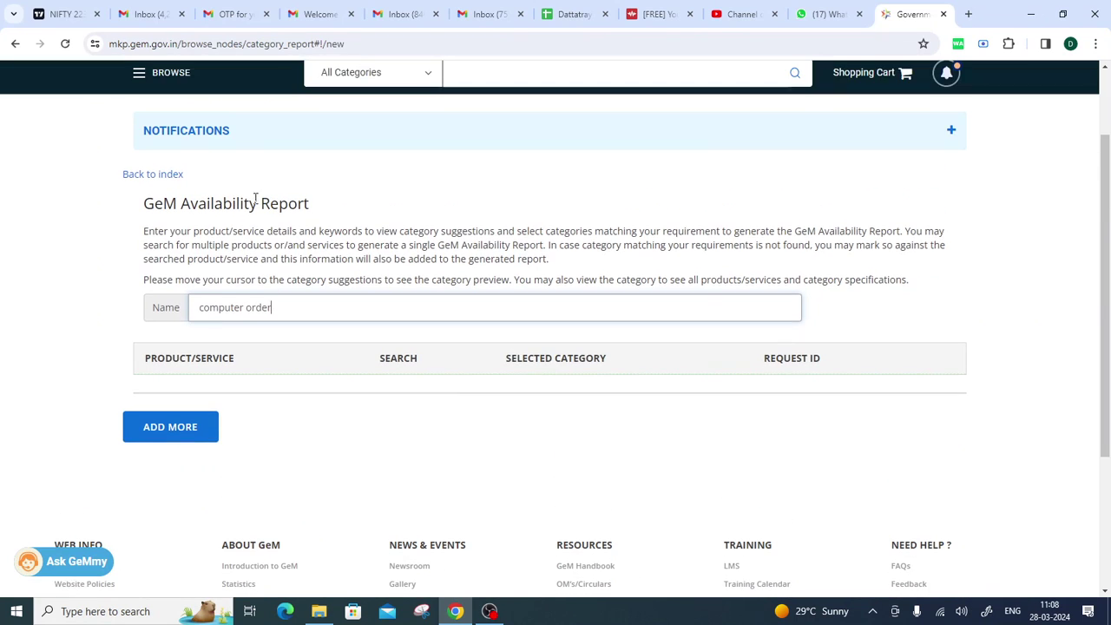
# Add a product row and search product details for 'computer order'.
pyautogui.click(163, 428)
pyautogui.click(280, 423)
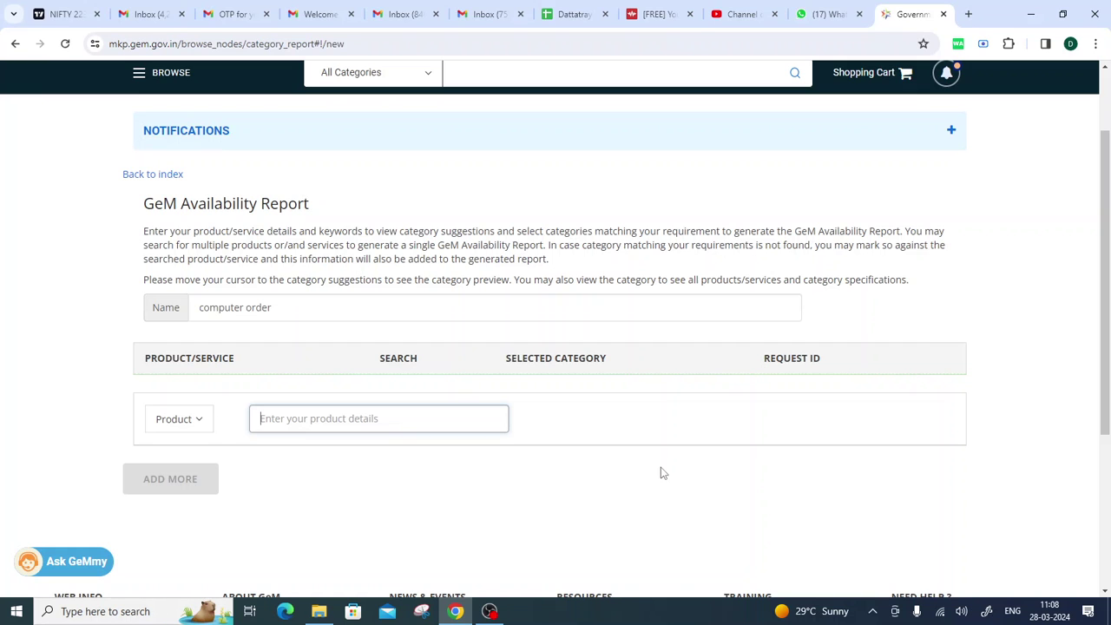
pyautogui.write('c')
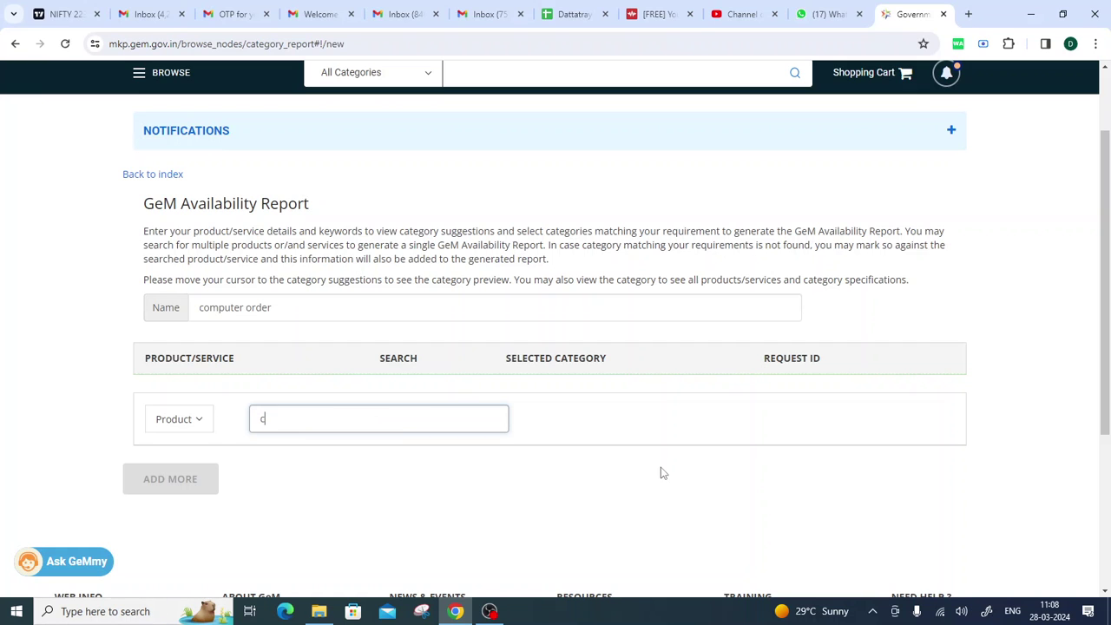
pyautogui.write('omputer')
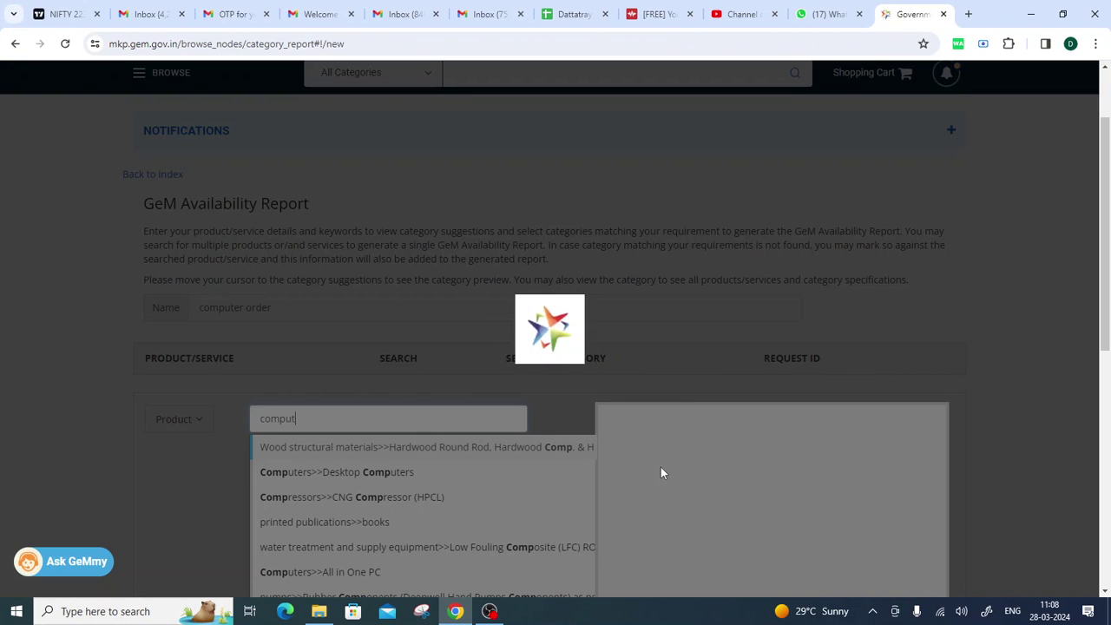
pyautogui.write(' order')
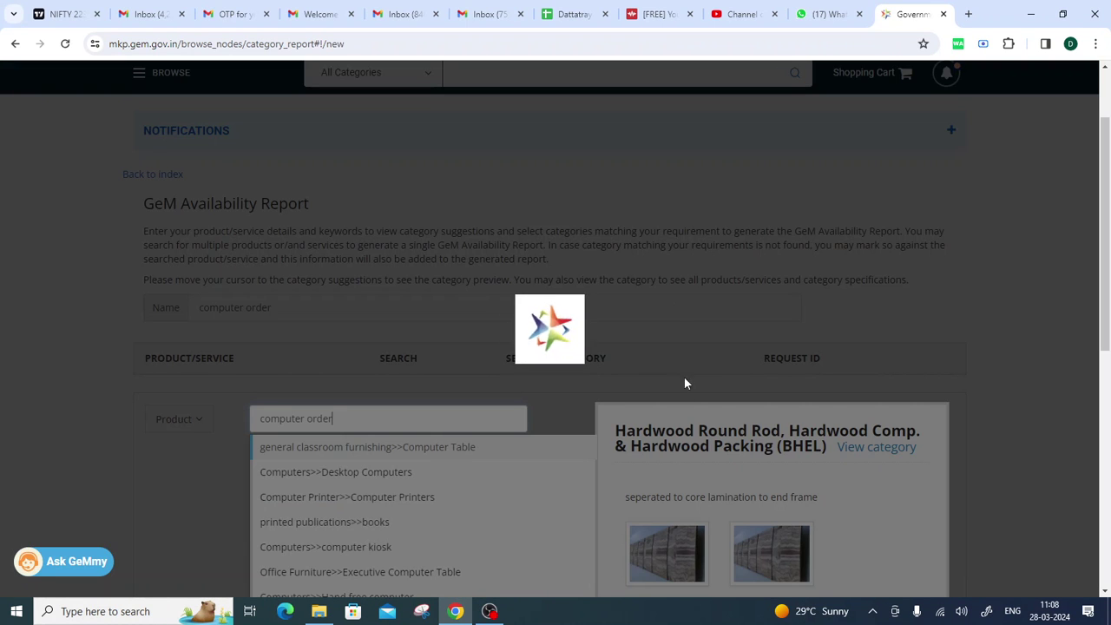
pyautogui.scroll(-2, 667, 272)
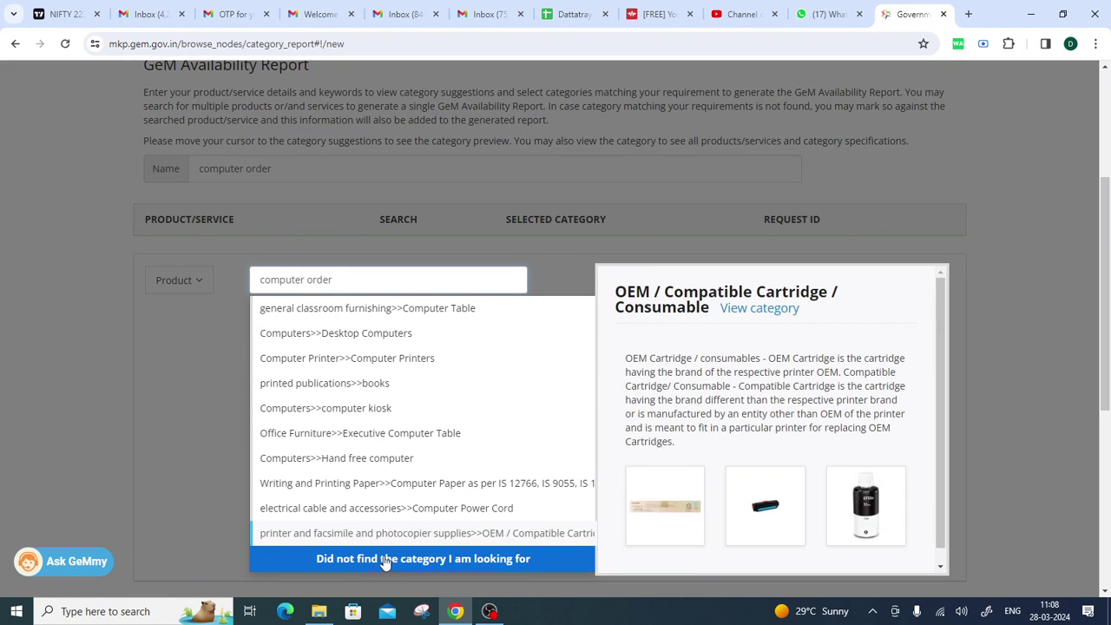
# Mark that no category fits, certify the undertaking, and generate the 'computer order' report.
pyautogui.click(385, 559)
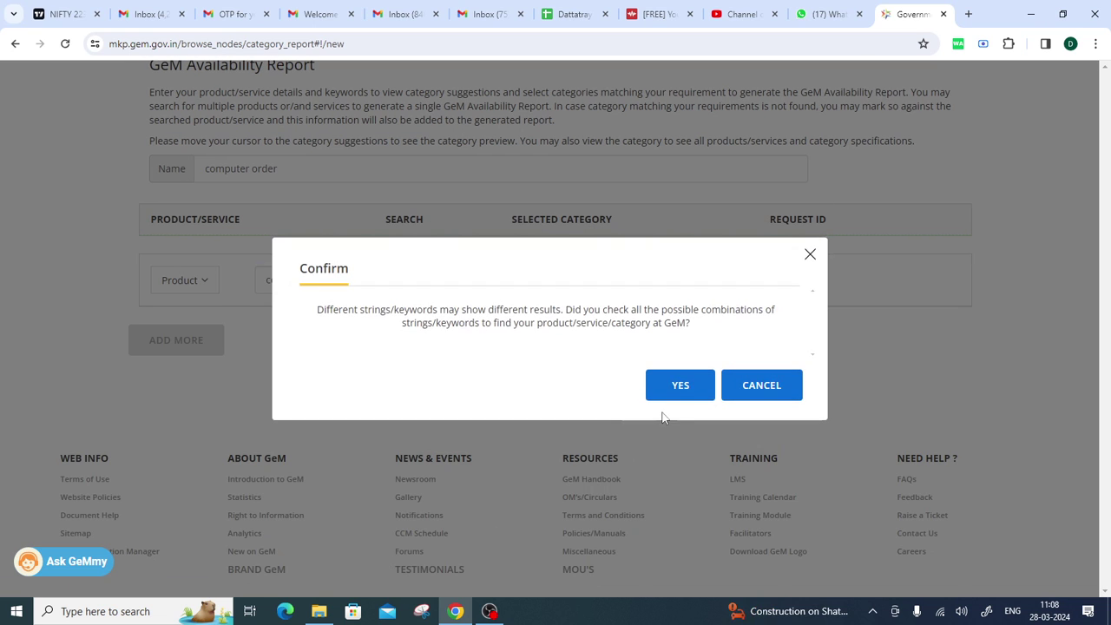
pyautogui.click(666, 398)
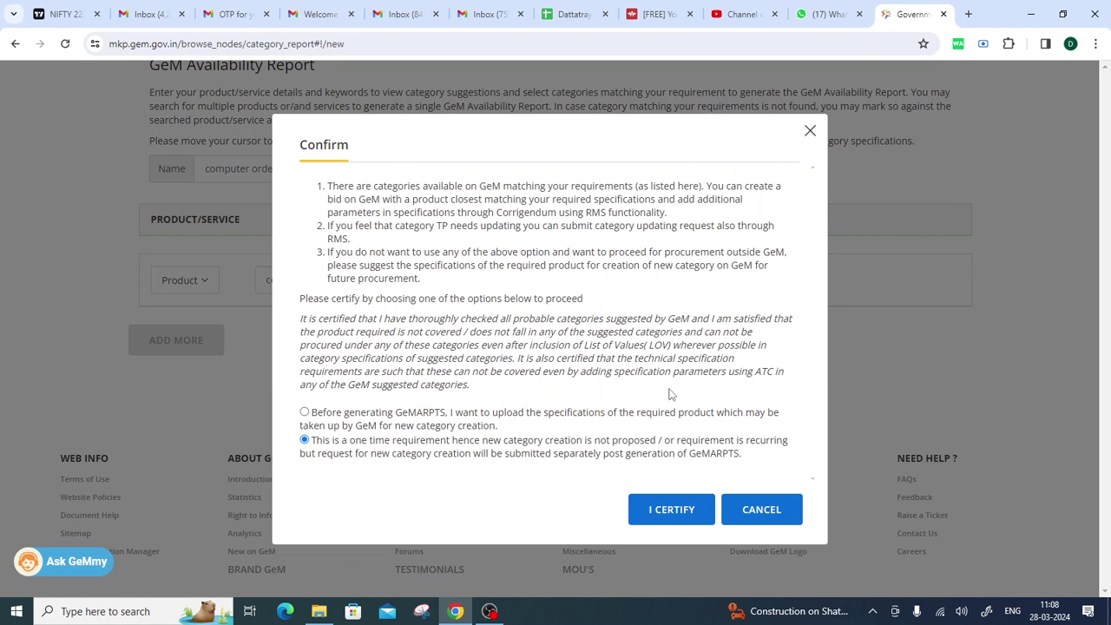
pyautogui.click(673, 511)
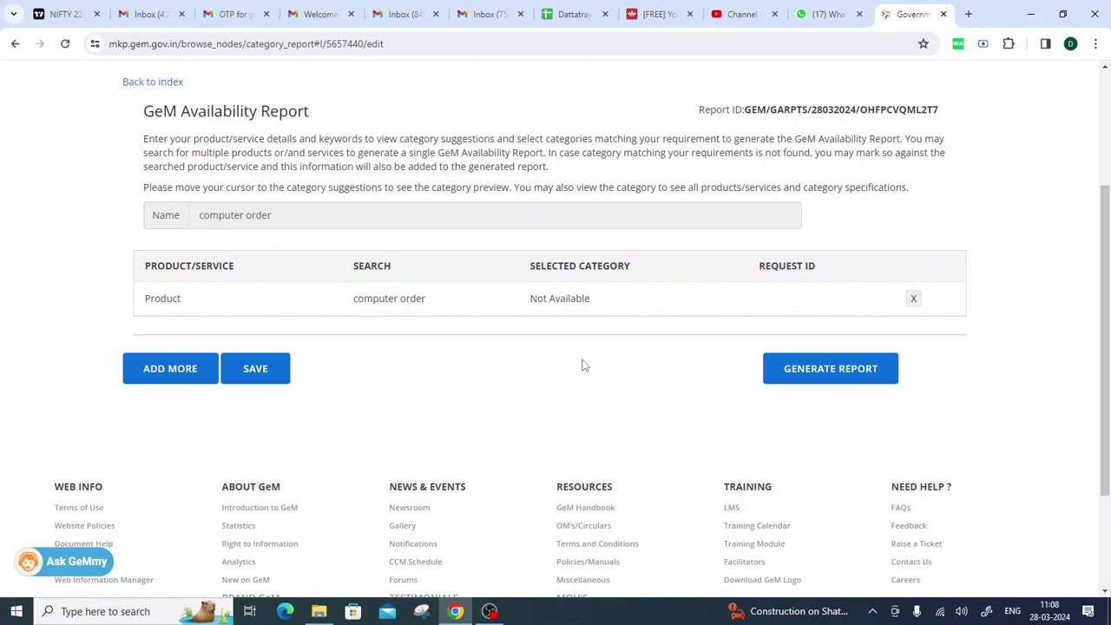
pyautogui.click(829, 372)
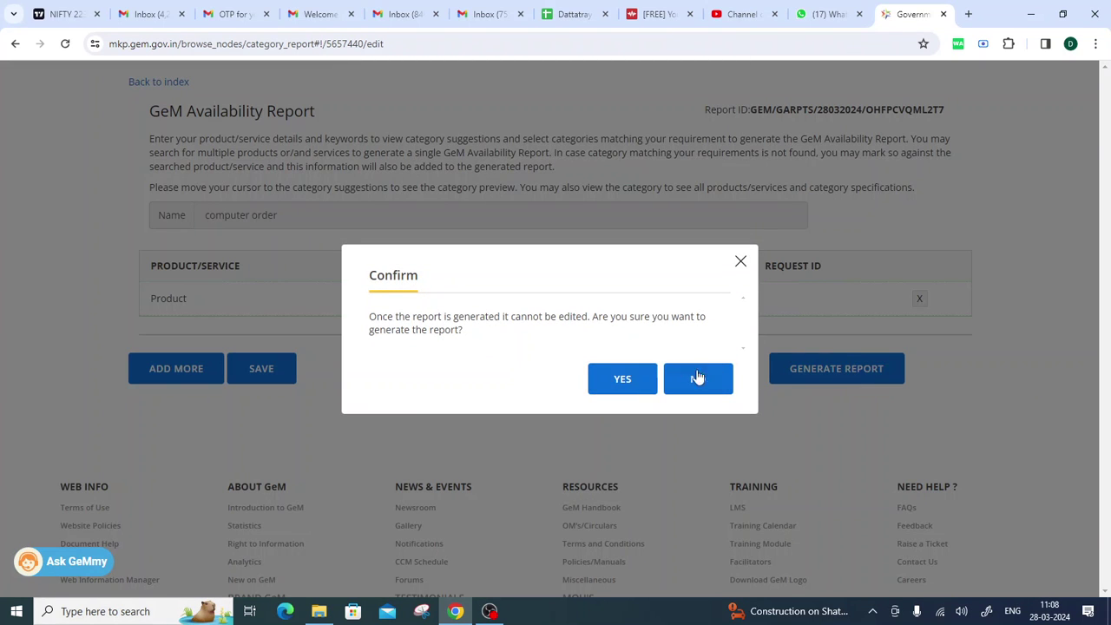
pyautogui.click(623, 380)
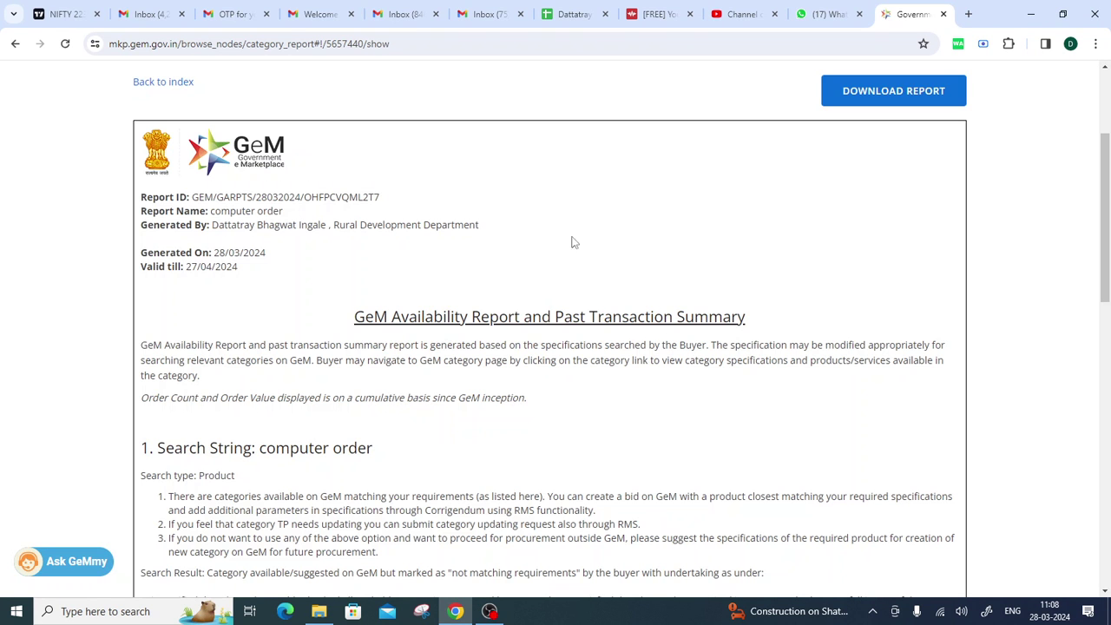
# Scroll through the generated report and return to the availability reports list.
pyautogui.scroll(-10, 476, 382)
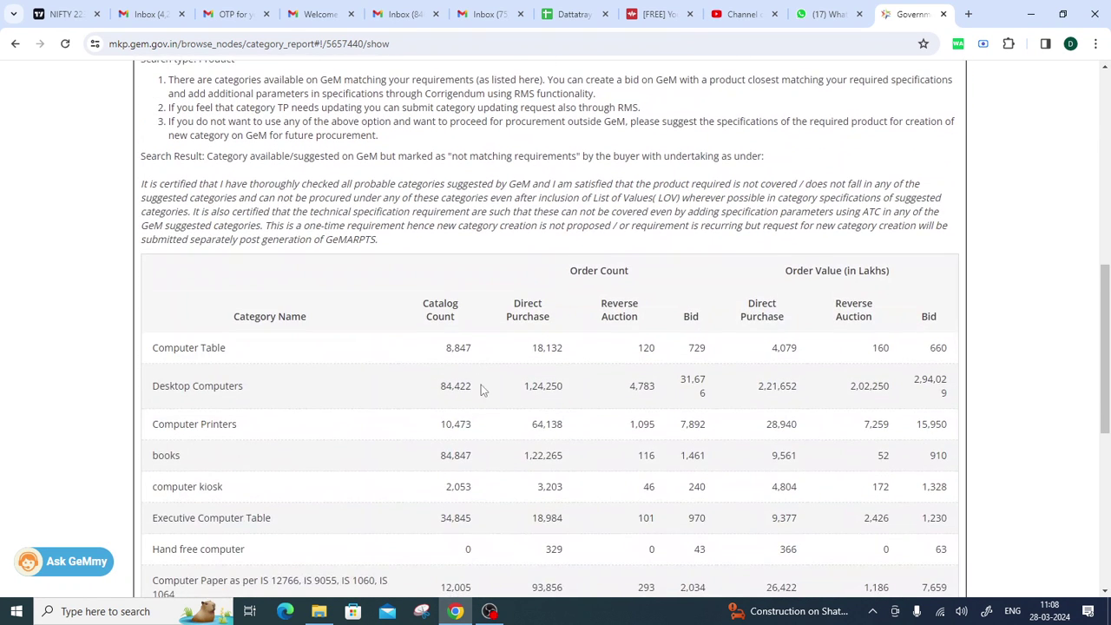
pyautogui.scroll(-2, 483, 391)
pyautogui.scroll(10, 483, 391)
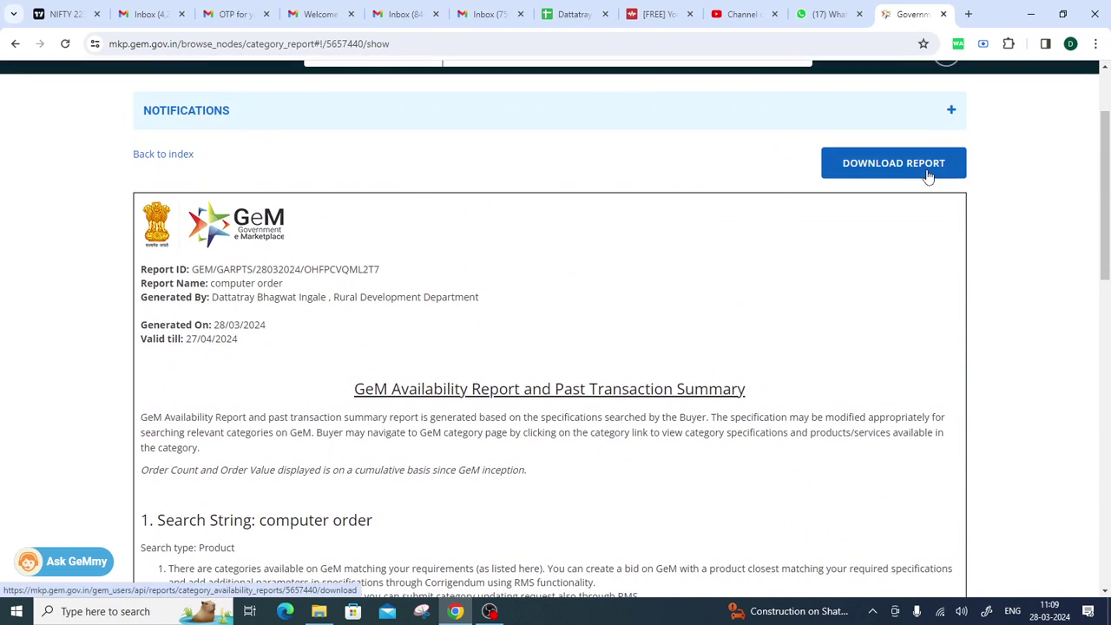
pyautogui.click(136, 154)
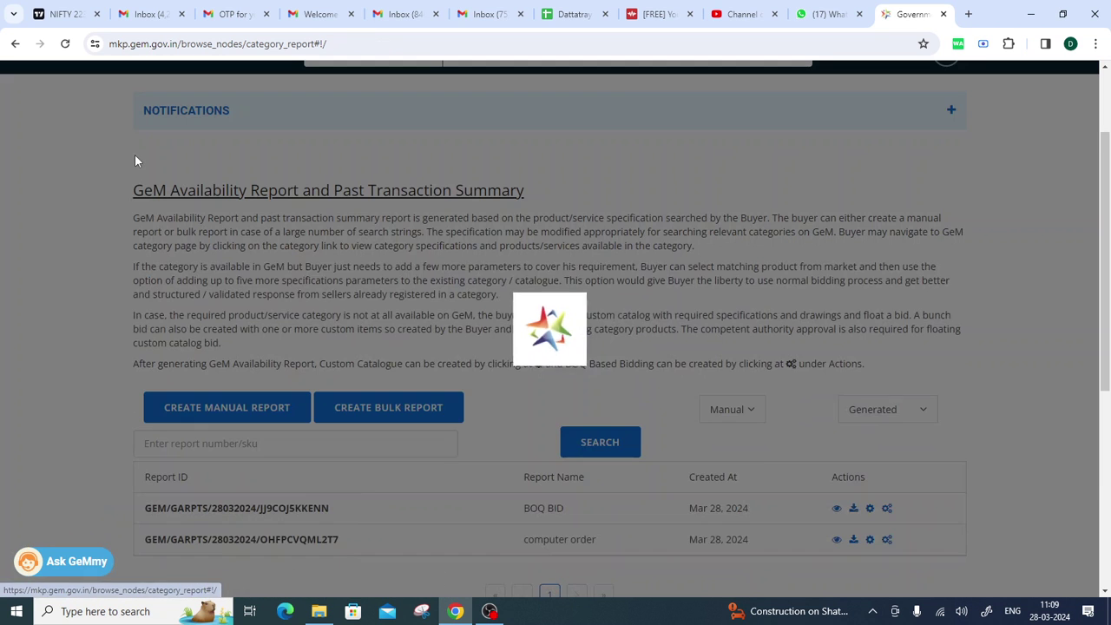
pyautogui.scroll(-2, 482, 283)
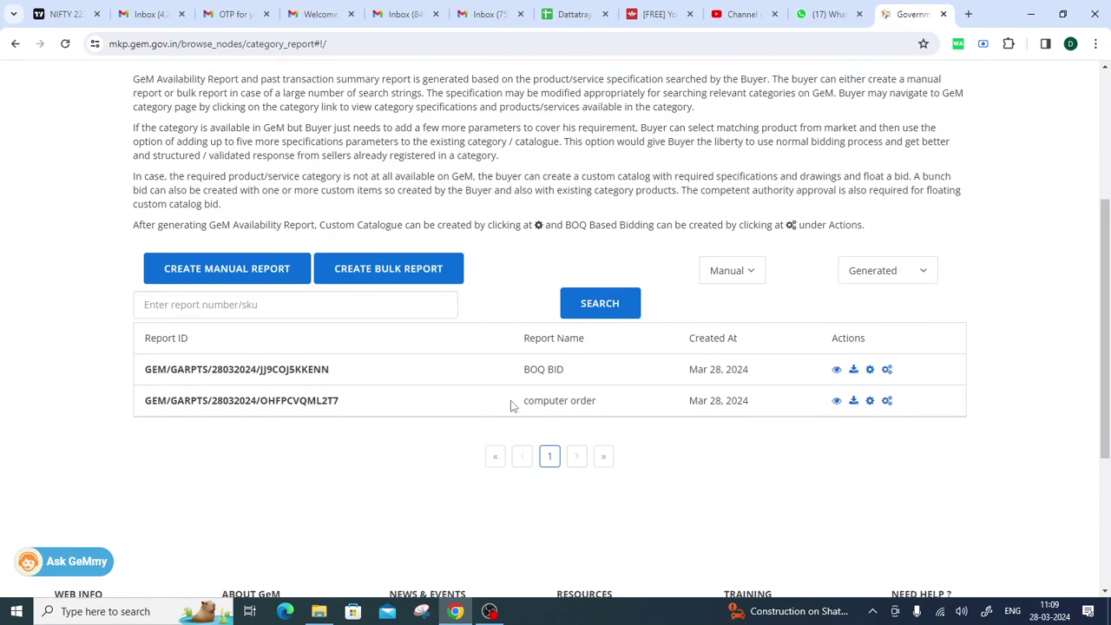
# Highlight the new computer order report's name and creation date in the list.
pyautogui.moveTo(516, 405); pyautogui.dragTo(733, 401)
pyautogui.click(733, 401)
pyautogui.moveTo(147, 396); pyautogui.dragTo(625, 408)
pyautogui.click(653, 411)
pyautogui.moveTo(689, 402); pyautogui.dragTo(751, 407)
pyautogui.click(875, 451)
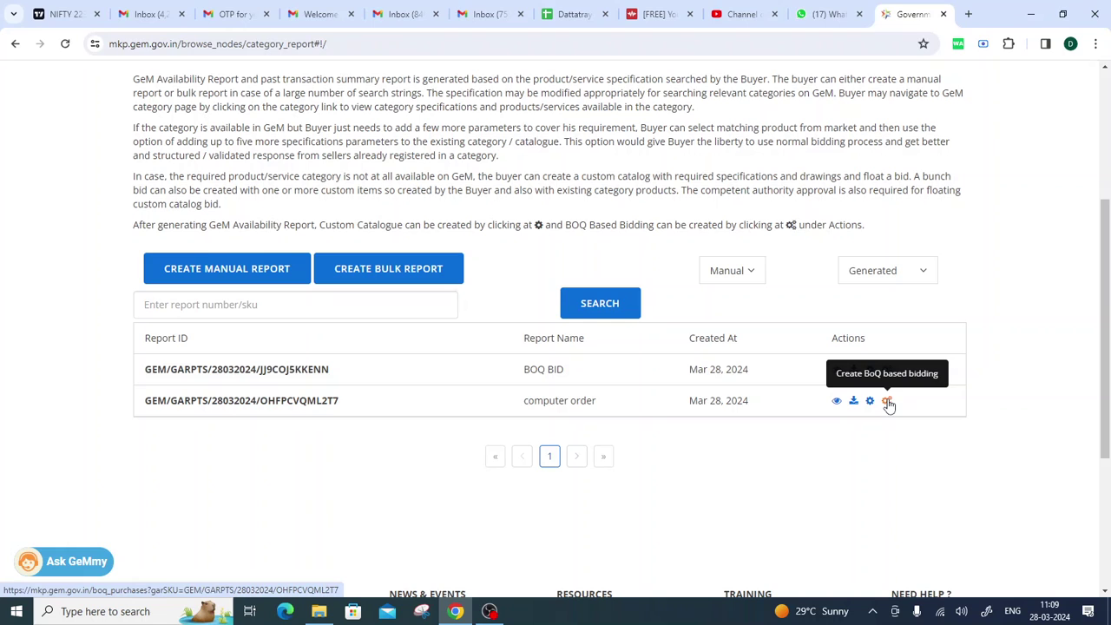
# Highlight the computer order report's ID, then compare its name and date with BOQ BID.
pyautogui.moveTo(144, 401); pyautogui.dragTo(397, 412)
pyautogui.moveTo(519, 402); pyautogui.dragTo(597, 402)
pyautogui.moveTo(523, 369); pyautogui.dragTo(572, 375)
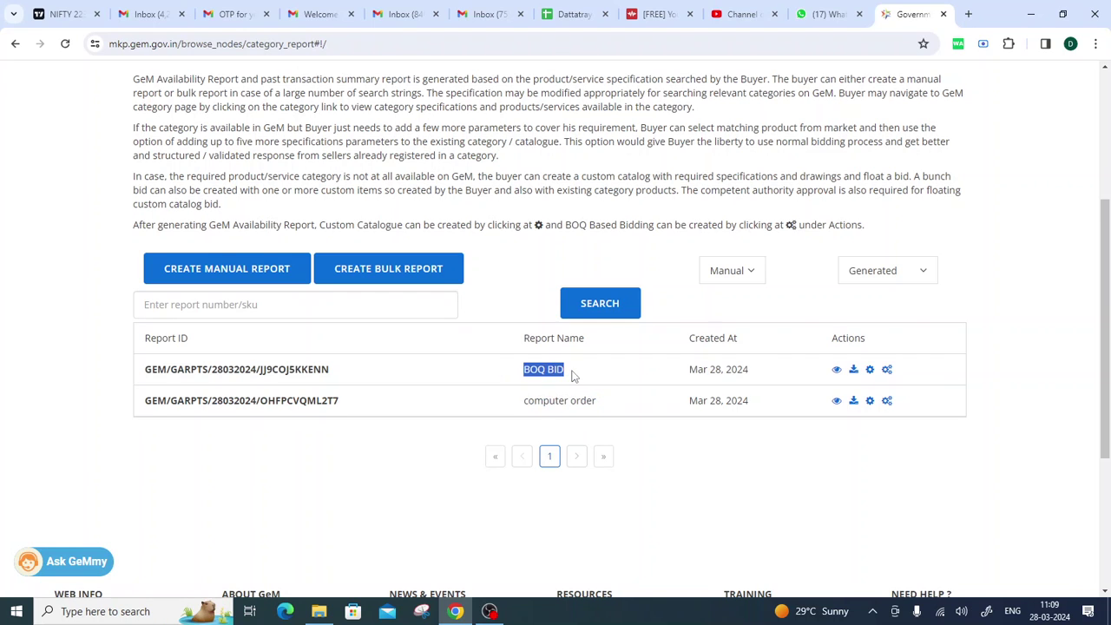
pyautogui.click(599, 373)
pyautogui.moveTo(518, 401); pyautogui.dragTo(625, 408)
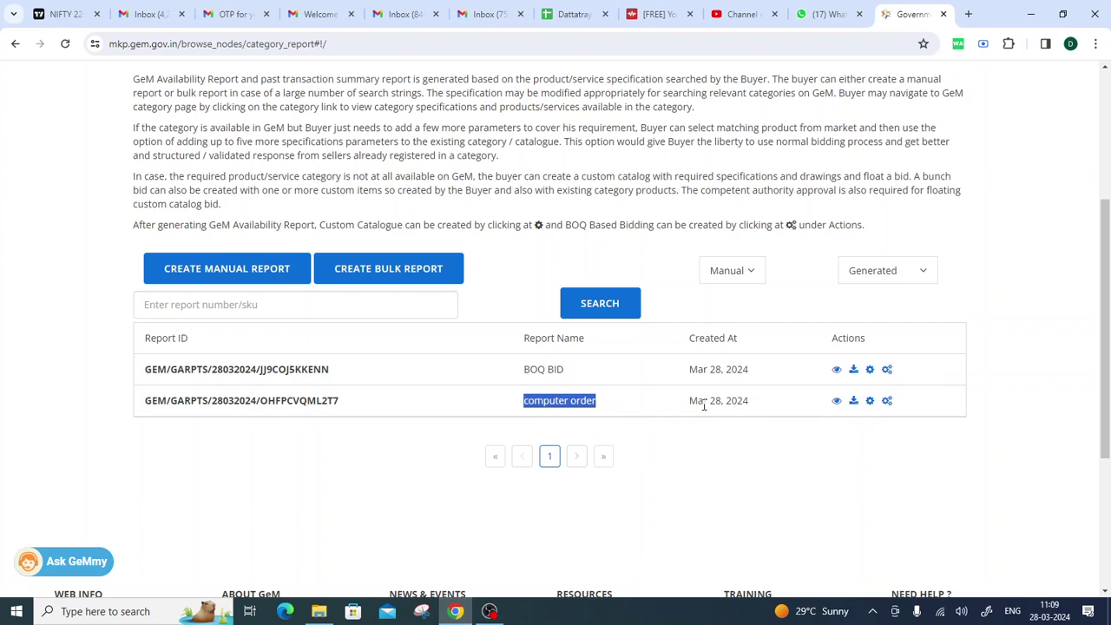
pyautogui.moveTo(696, 403); pyautogui.dragTo(761, 408)
pyautogui.click(768, 403)
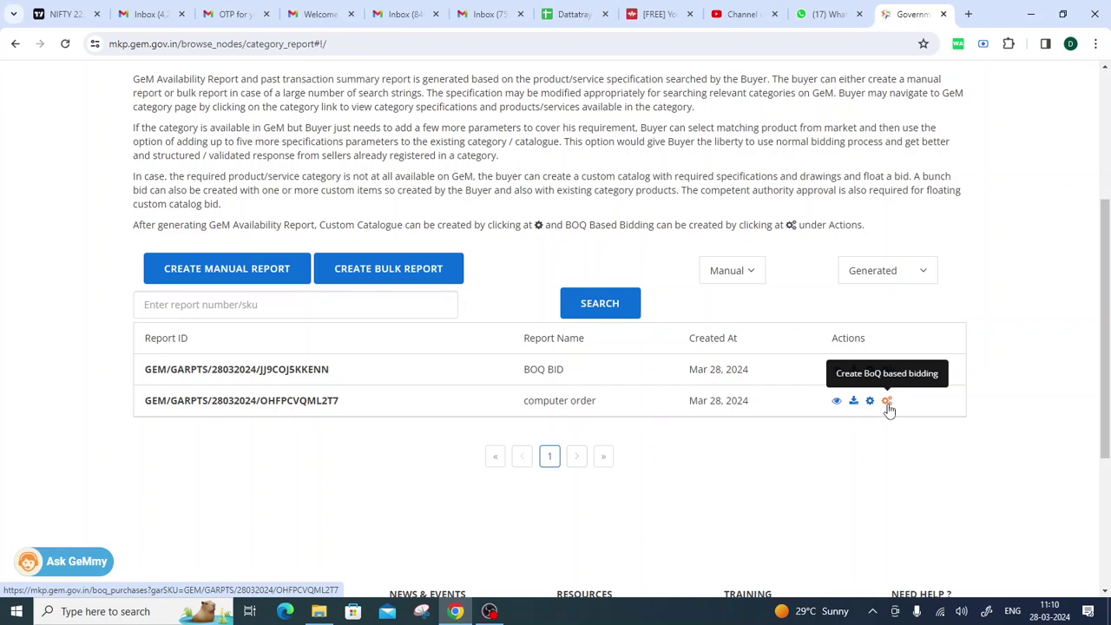
# Start a BoQ bid from the computer order report and expand 'Choose related categories'.
pyautogui.click(887, 402)
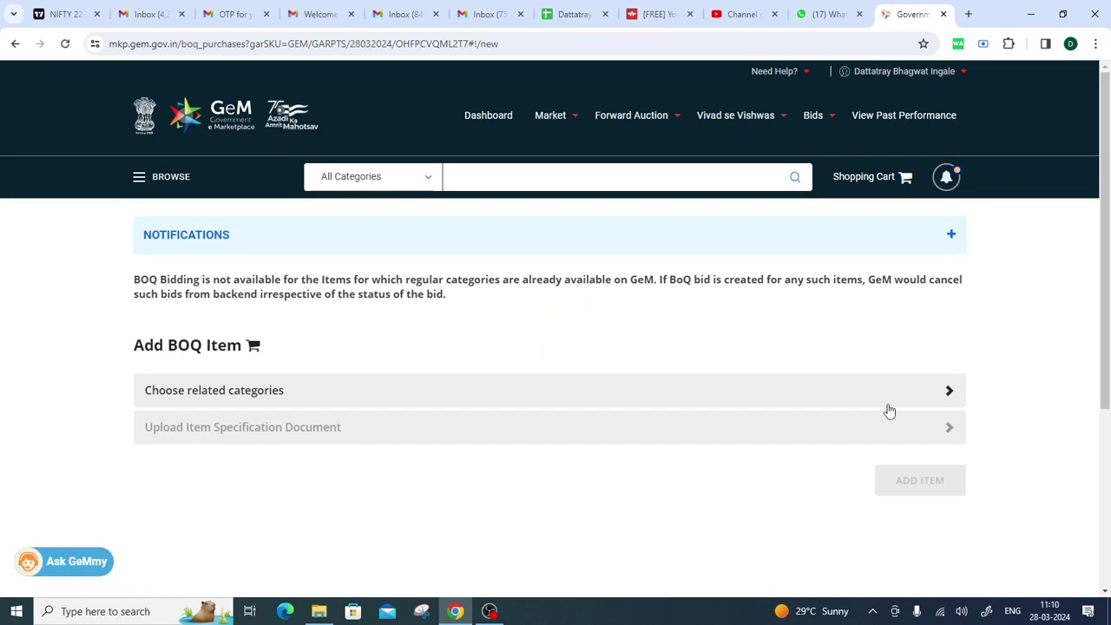
pyautogui.scroll(-1, 781, 313)
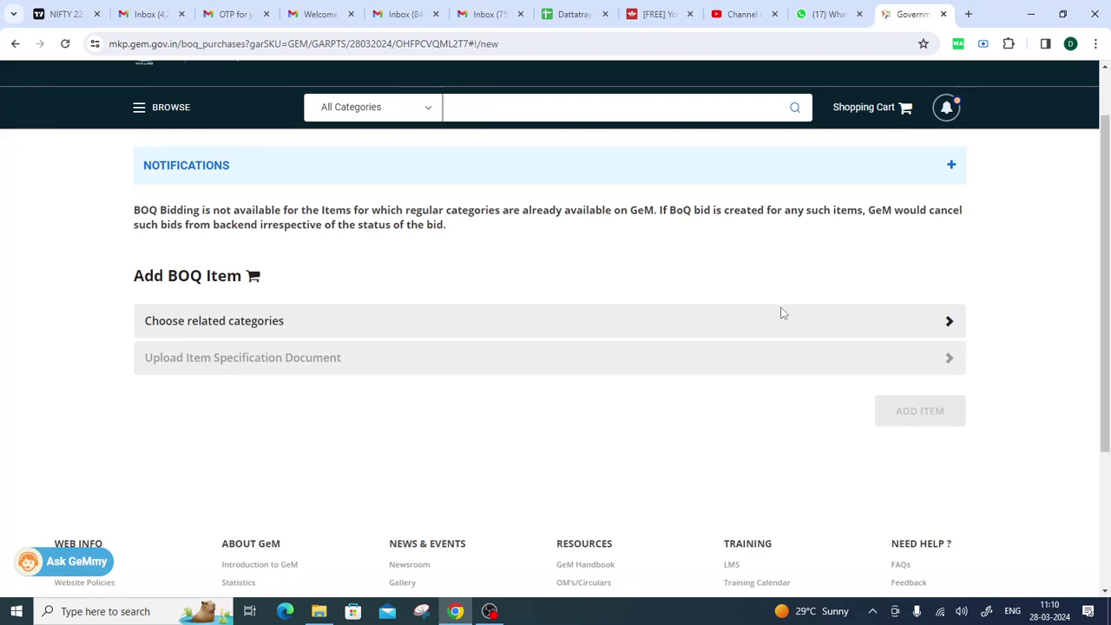
pyautogui.click(147, 106)
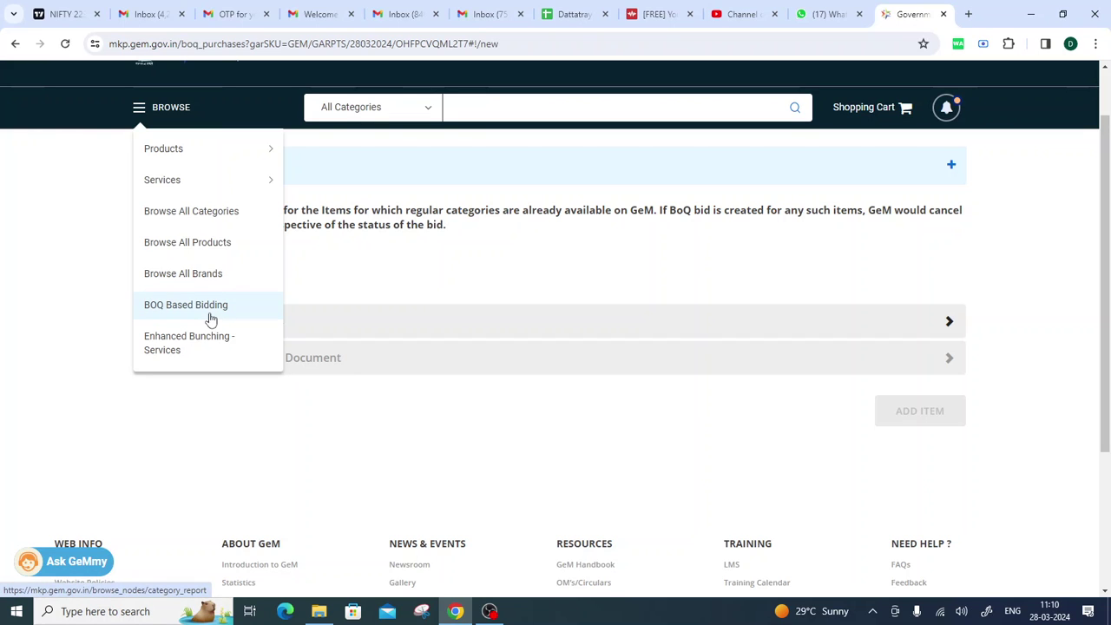
pyautogui.click(489, 261)
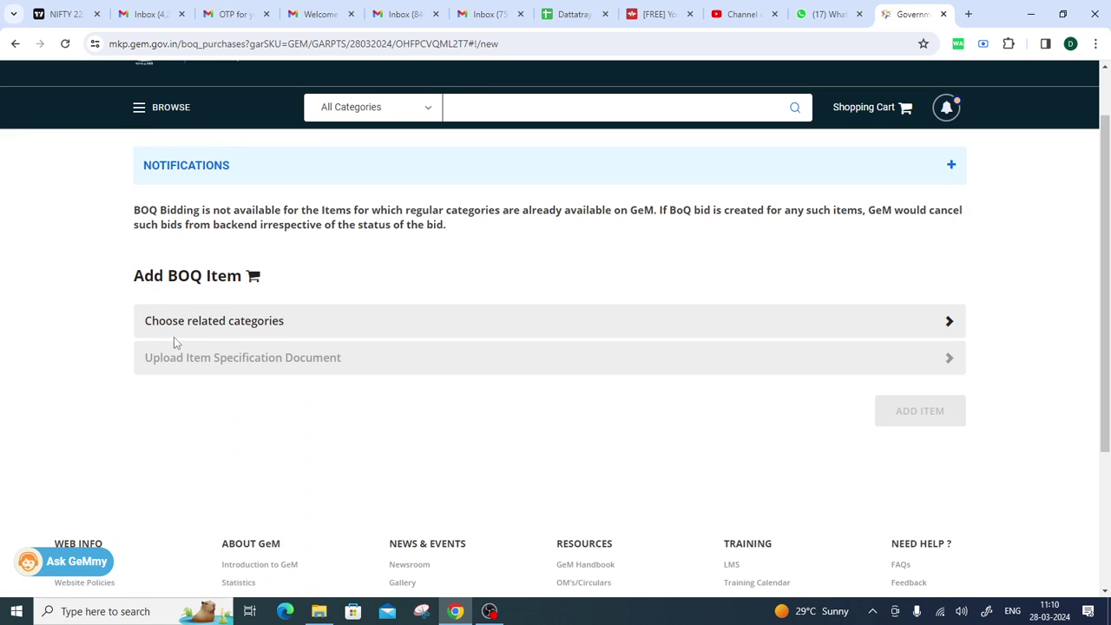
pyautogui.click(950, 324)
pyautogui.scroll(-2, 855, 313)
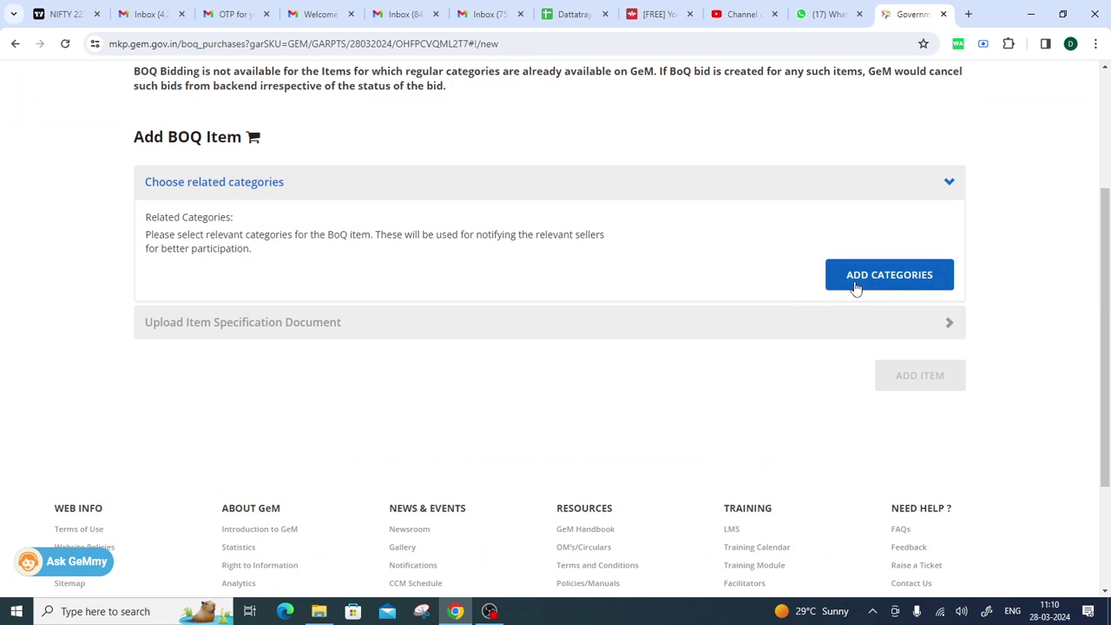
# Start adding related categories and pick 11jan_2056 as the Level 1 category.
pyautogui.click(854, 285)
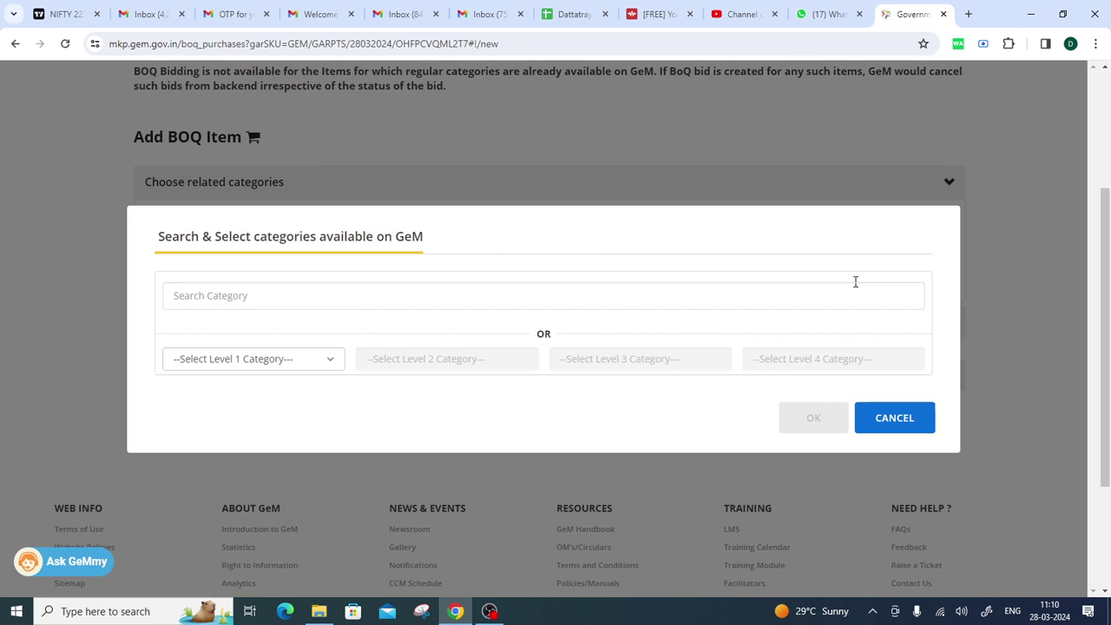
pyautogui.click(388, 302)
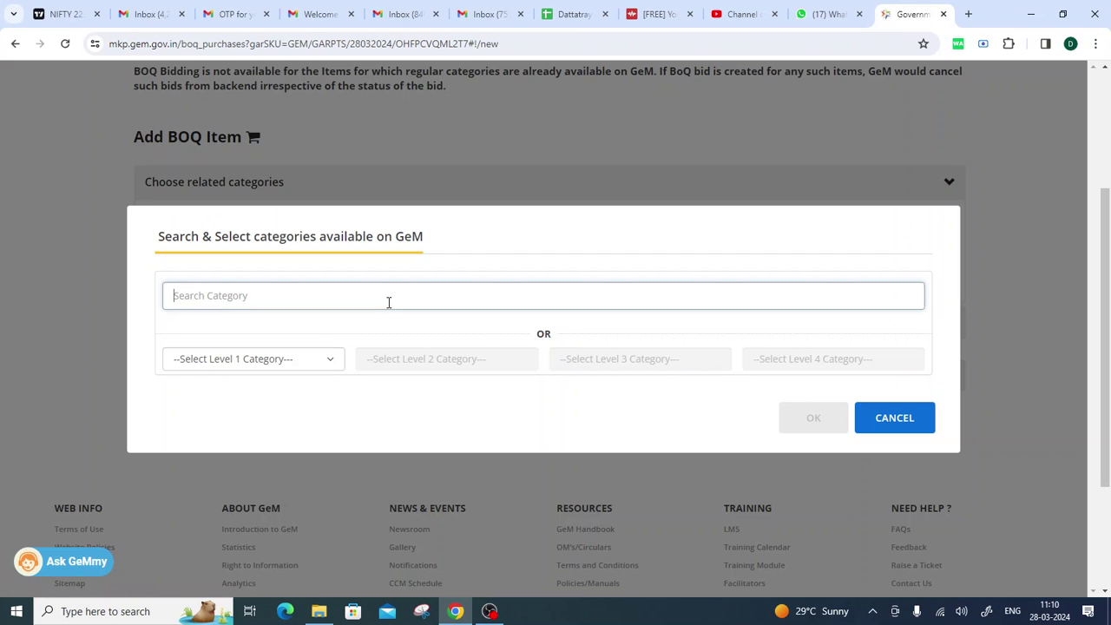
pyautogui.click(241, 366)
pyautogui.scroll(-10, 319, 203)
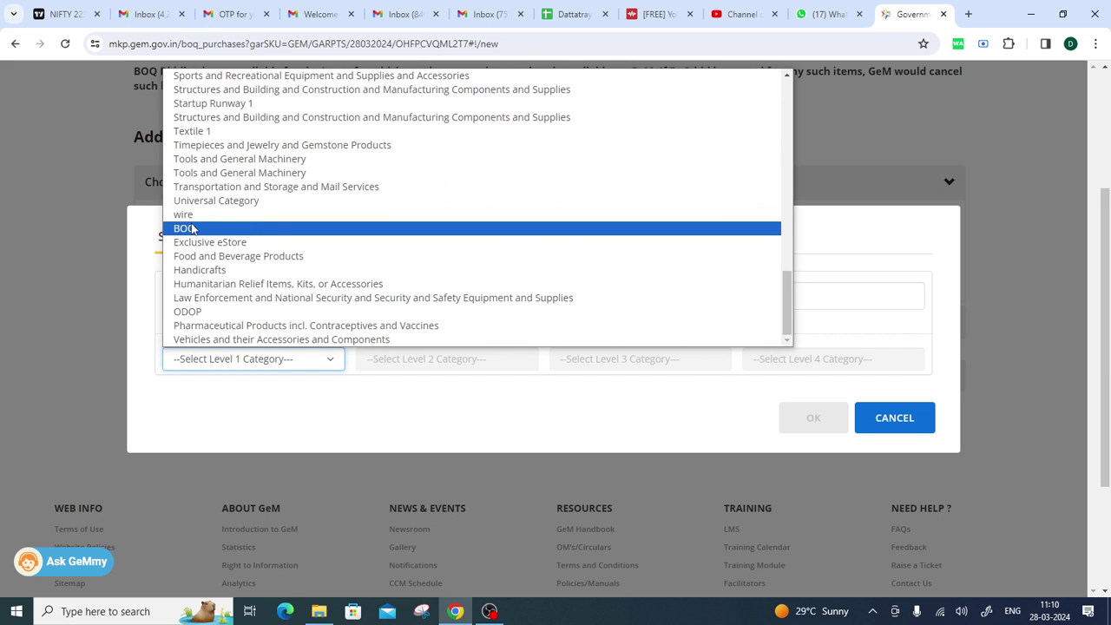
pyautogui.scroll(10, 193, 228)
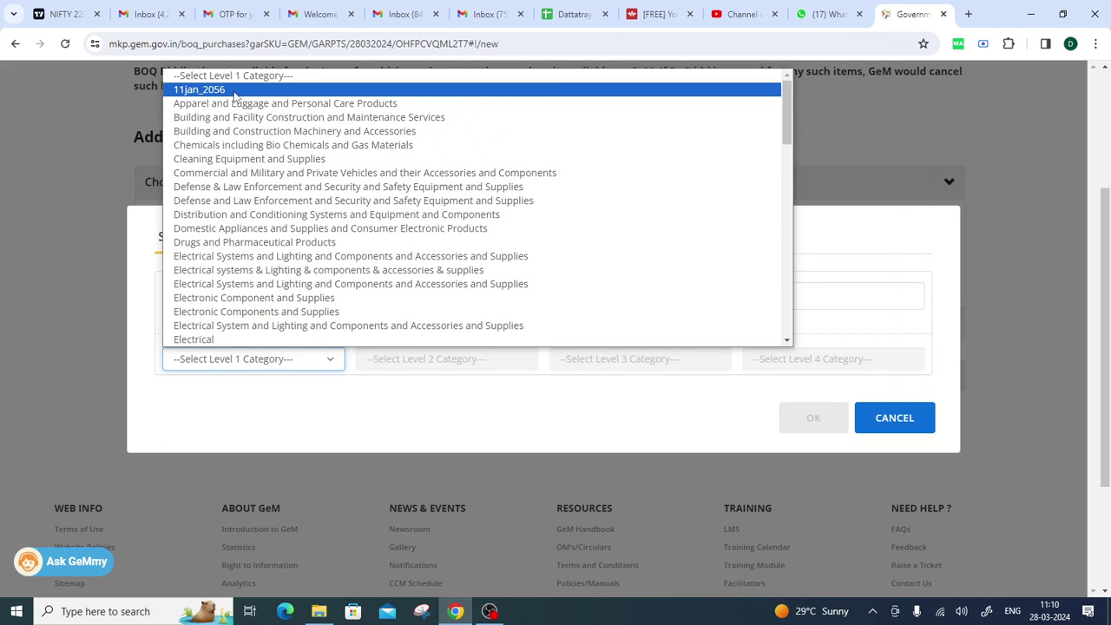
pyautogui.click(234, 91)
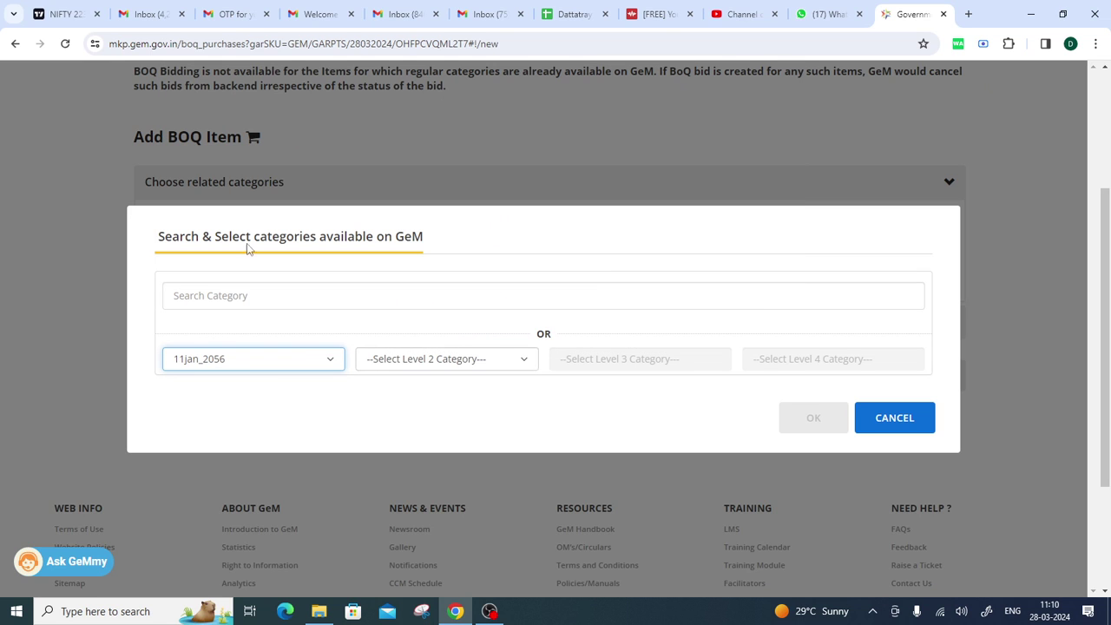
# Choose AutomationTestCategory, AutomationTestCategory2 and AutomationTestCategory_DoNotUse for Levels 2–4, then confirm.
pyautogui.click(435, 362)
pyautogui.click(422, 393)
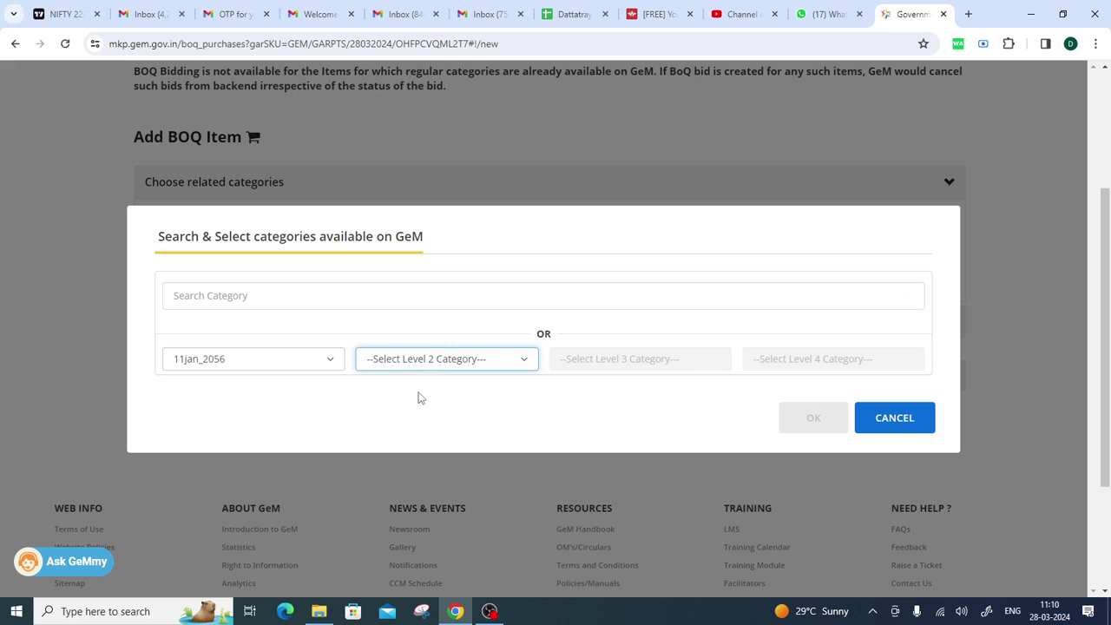
pyautogui.click(613, 371)
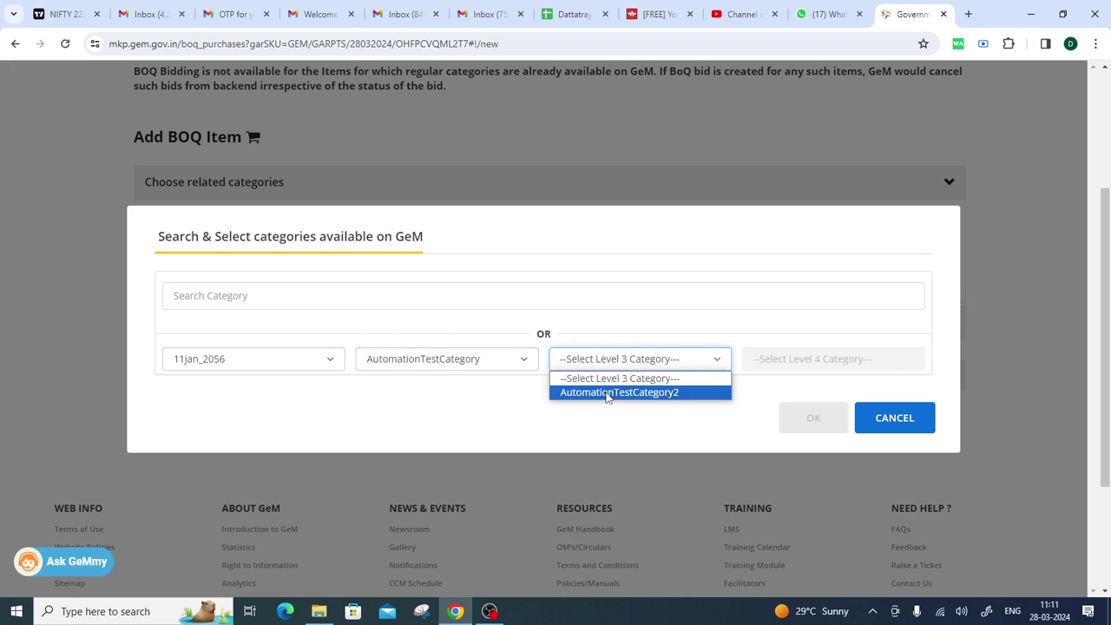
pyautogui.click(610, 391)
pyautogui.click(763, 367)
pyautogui.click(773, 392)
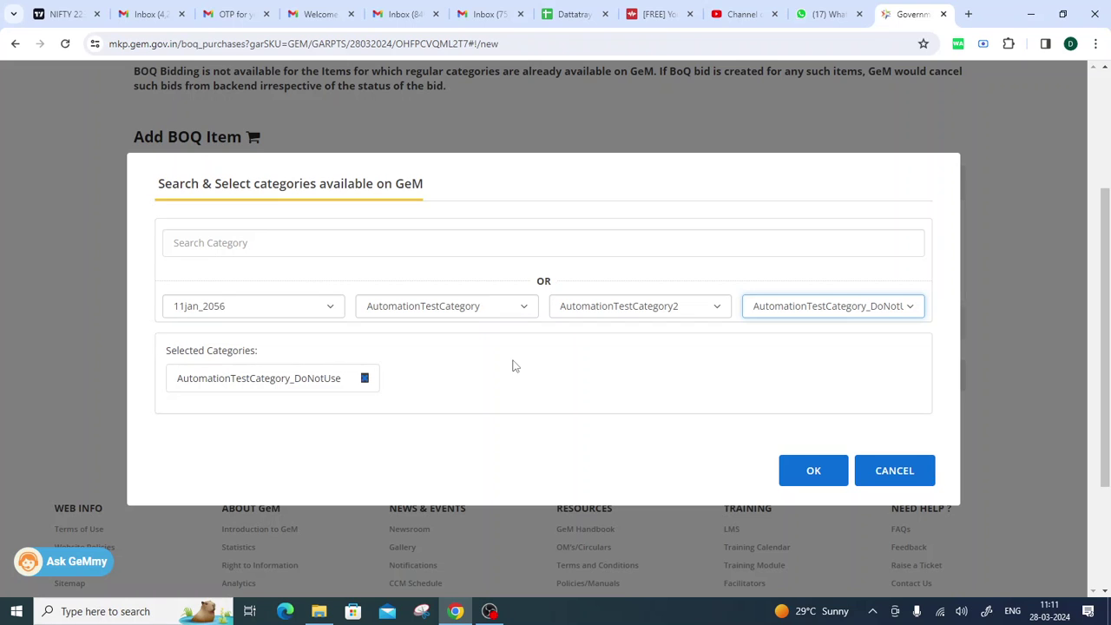
pyautogui.click(243, 303)
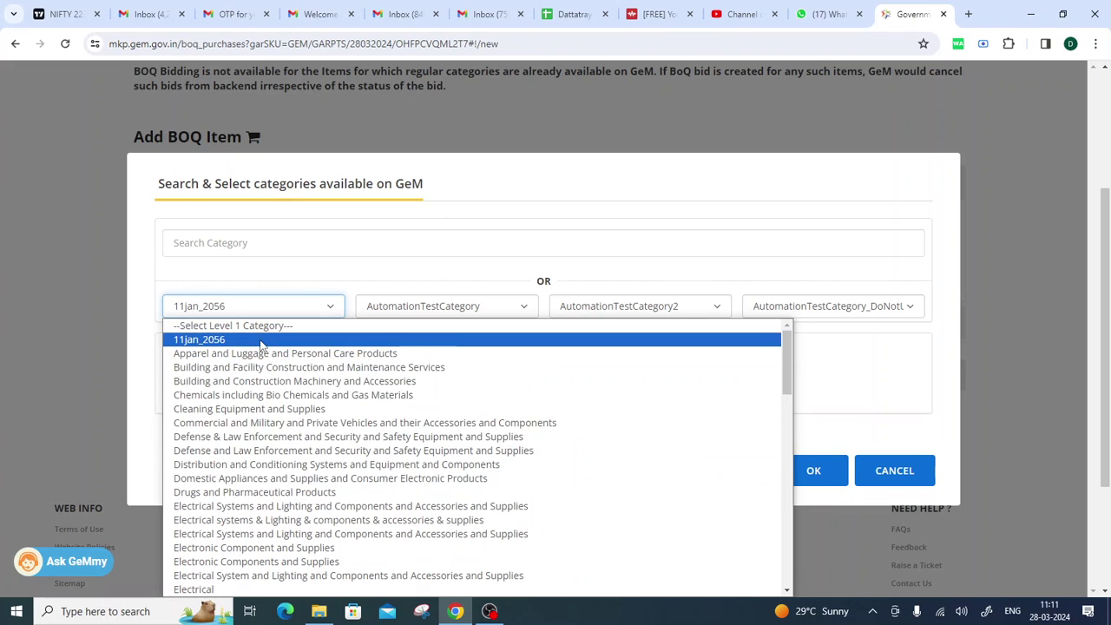
pyautogui.click(261, 345)
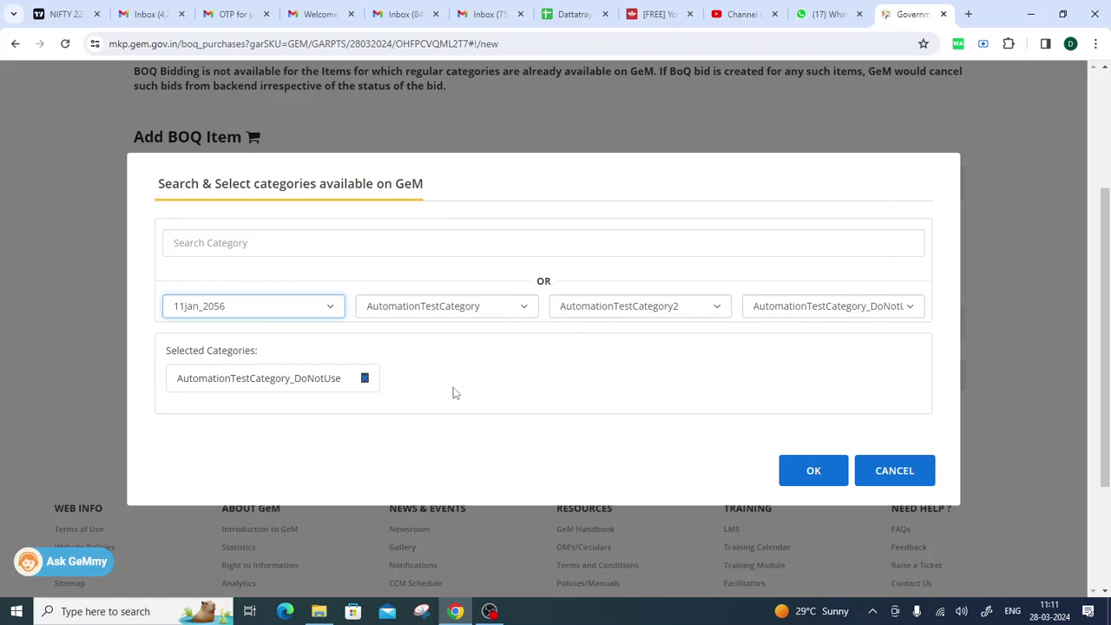
pyautogui.click(814, 472)
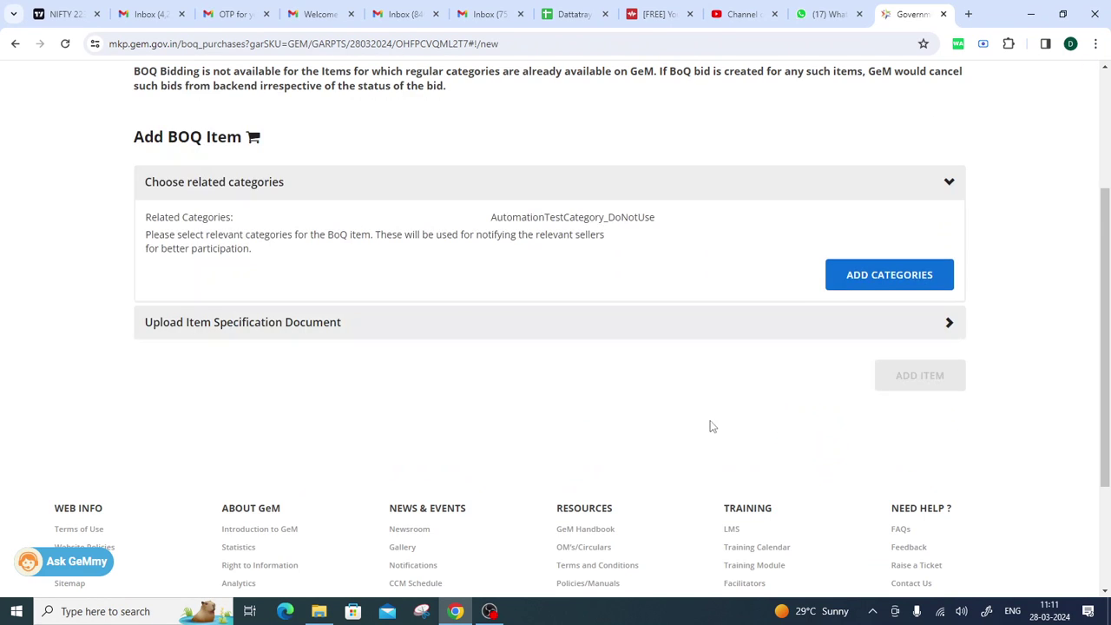
# Expand the item specification upload and download boq_item_sample_file (1).csv into Excel.
pyautogui.scroll(-1, 978, 301)
pyautogui.click(948, 253)
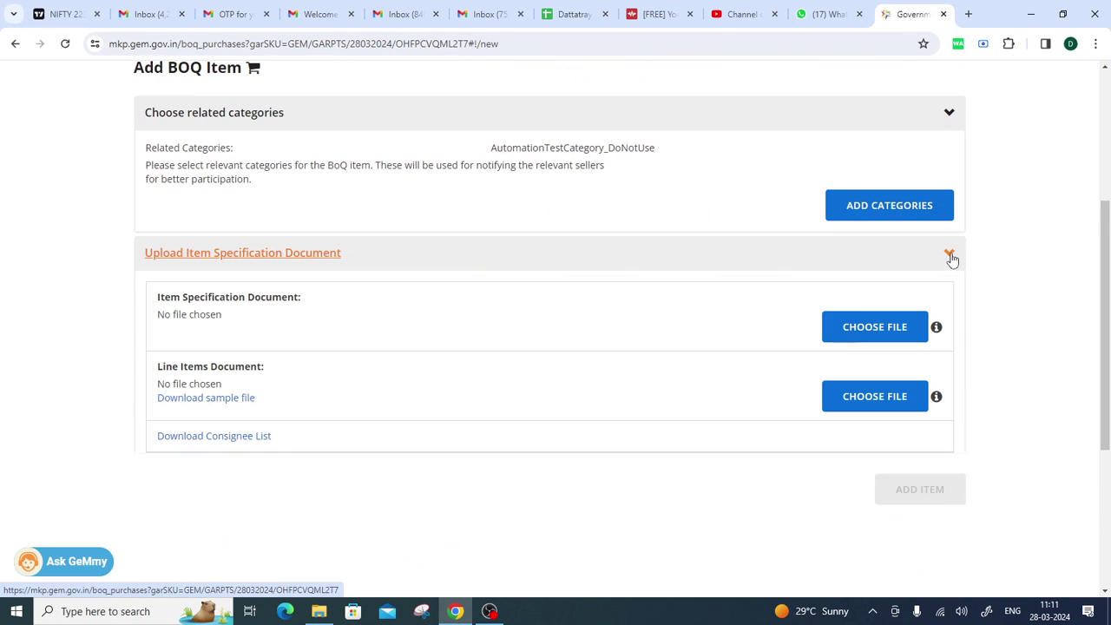
pyautogui.moveTo(148, 309); pyautogui.dragTo(229, 321)
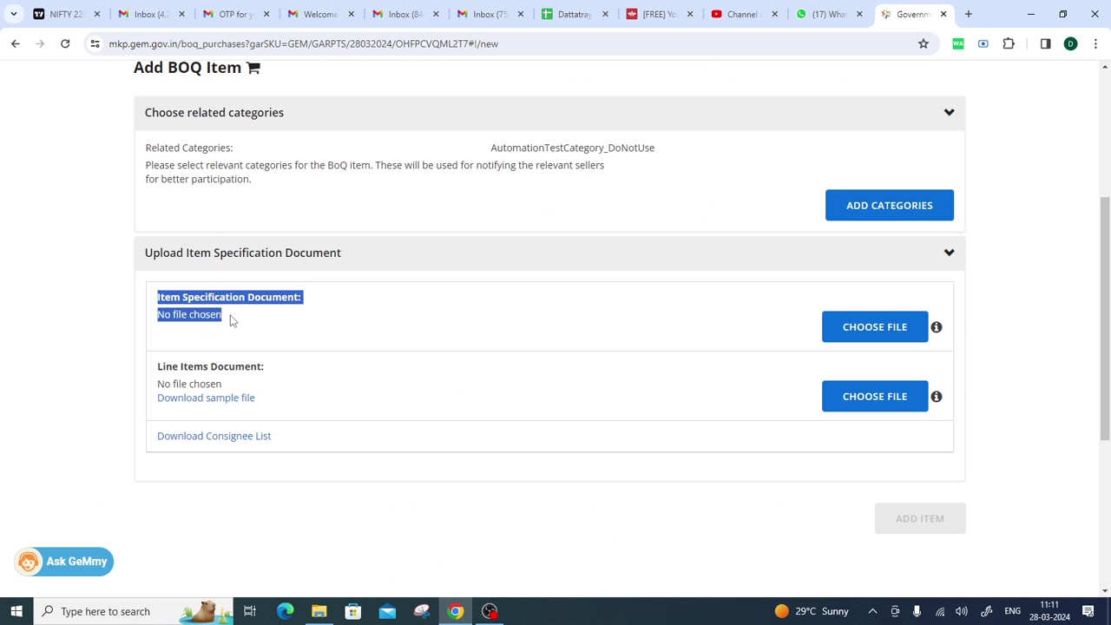
pyautogui.click(247, 338)
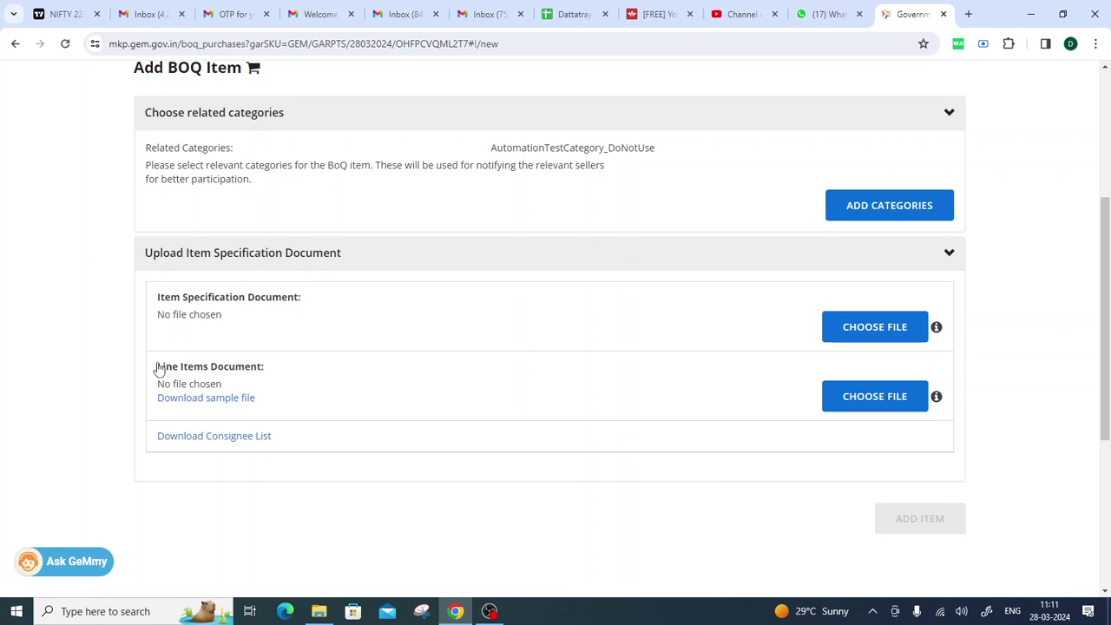
pyautogui.moveTo(159, 367); pyautogui.dragTo(234, 386)
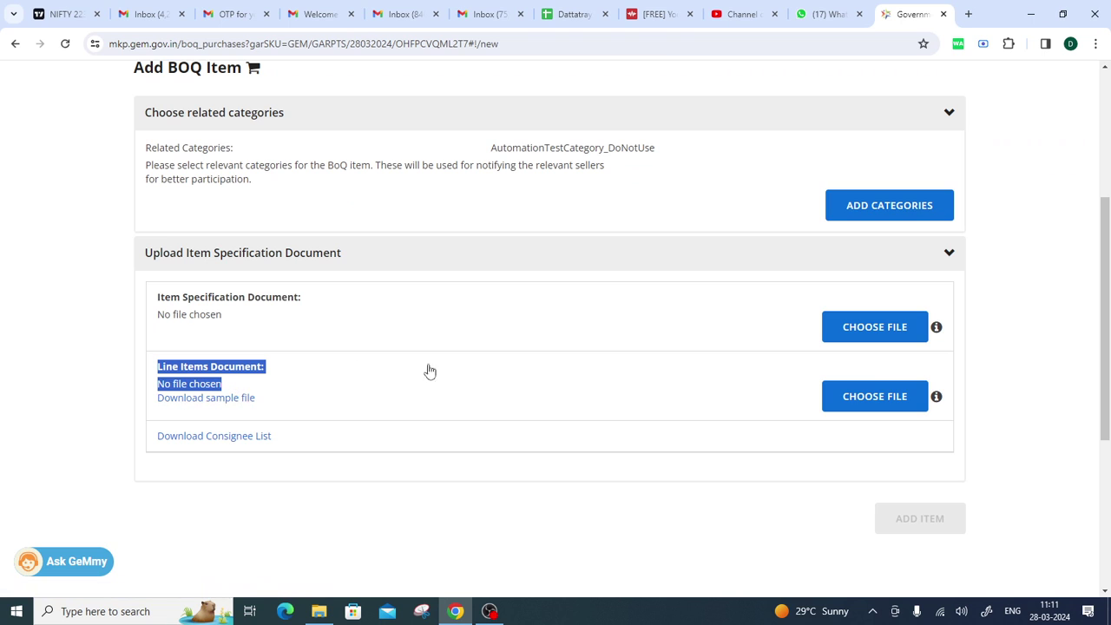
pyautogui.click(394, 406)
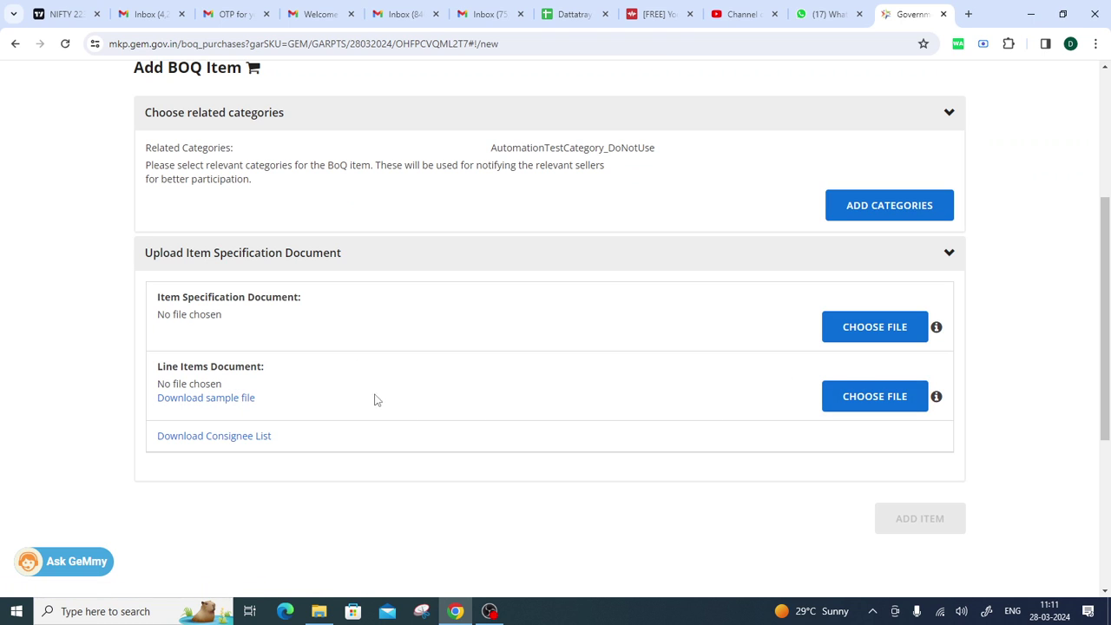
pyautogui.click(219, 400)
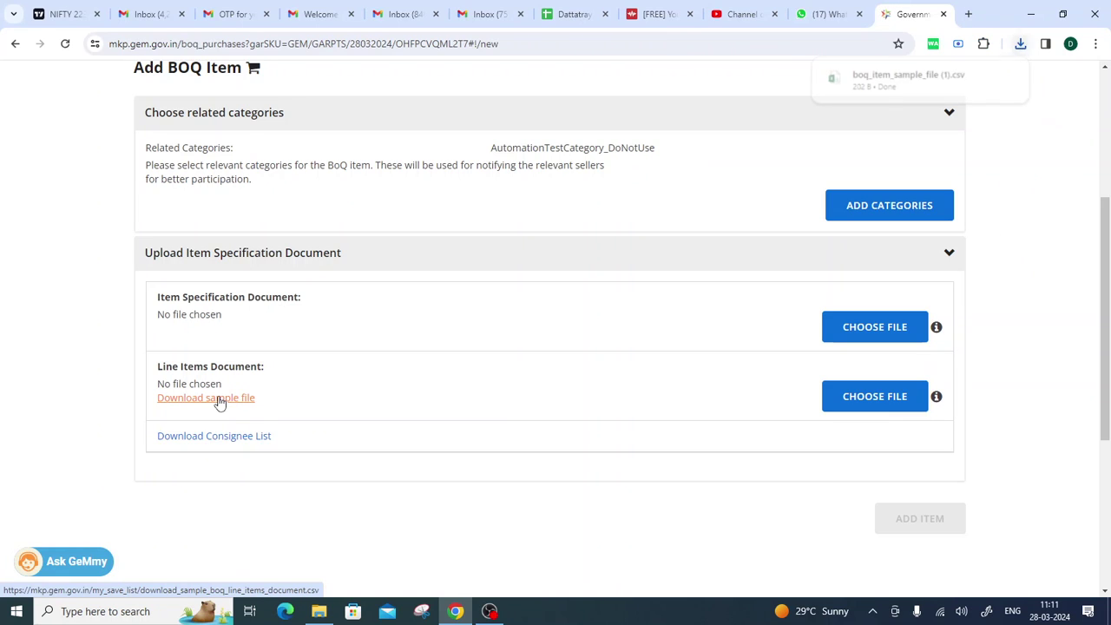
pyautogui.click(946, 82)
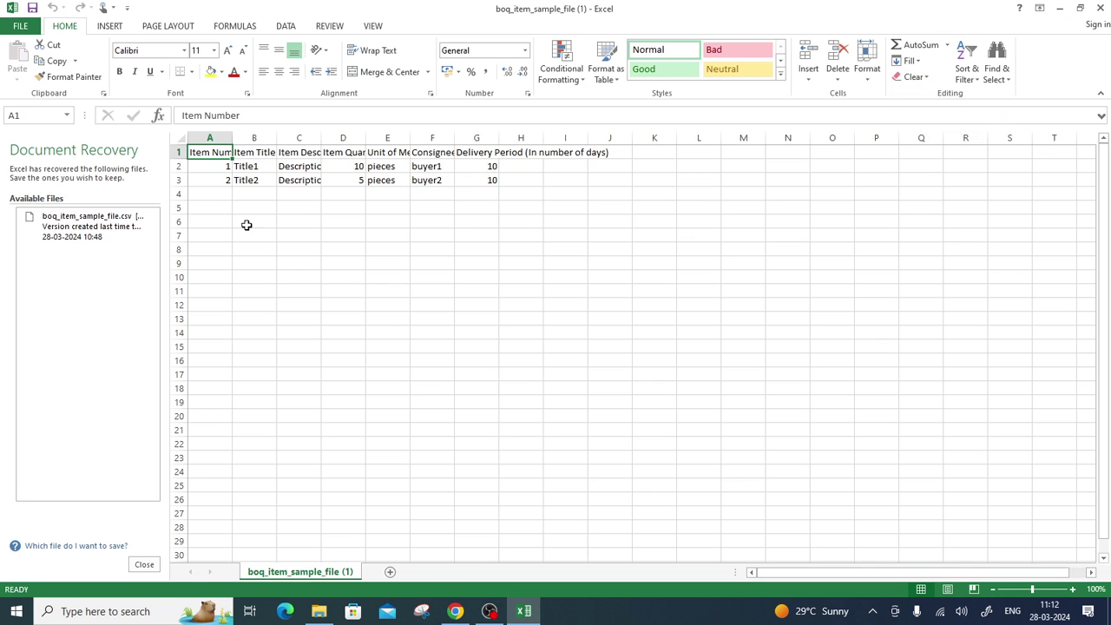
# Widen columns A and B so Item Number and Item Title read in full.
pyautogui.moveTo(232, 138); pyautogui.dragTo(258, 139)
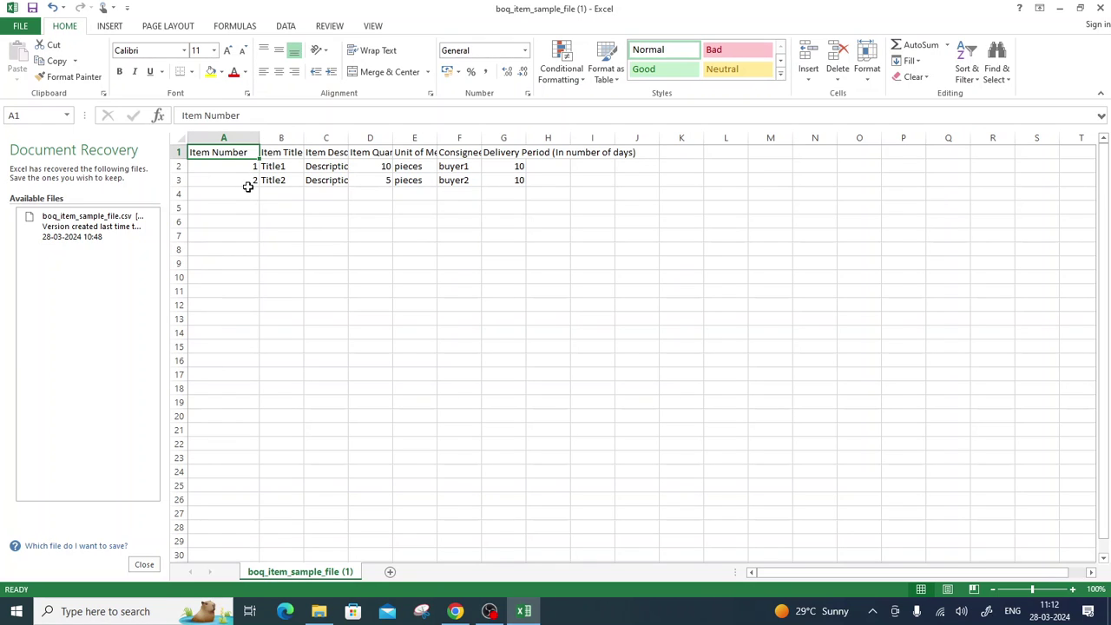
pyautogui.moveTo(303, 137); pyautogui.dragTo(561, 137)
pyautogui.click(307, 152)
pyautogui.click(483, 295)
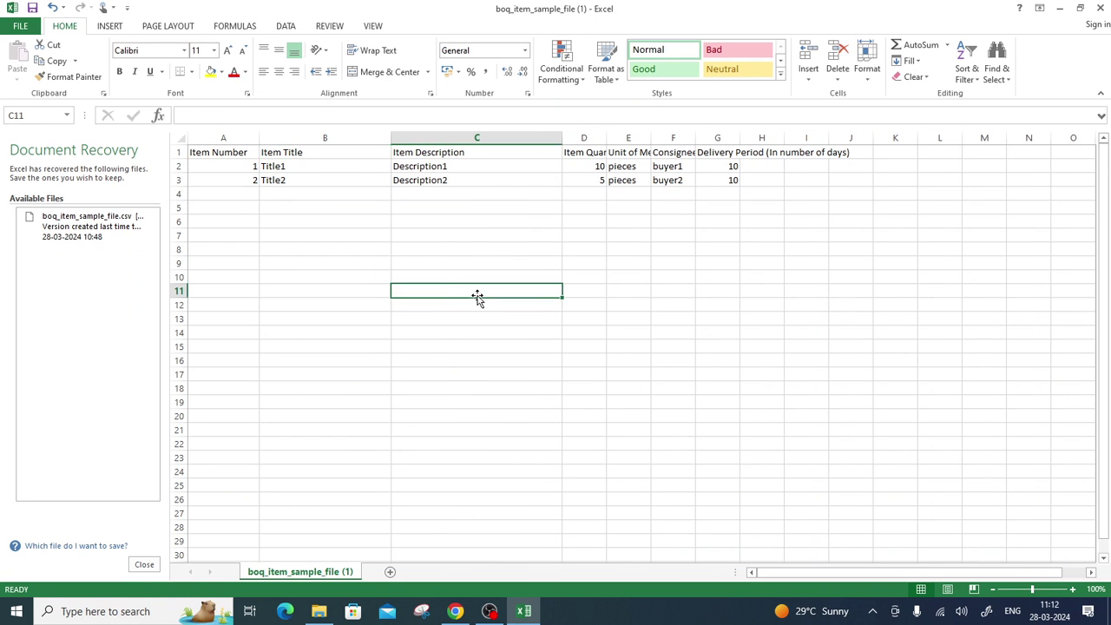
pyautogui.click(305, 168)
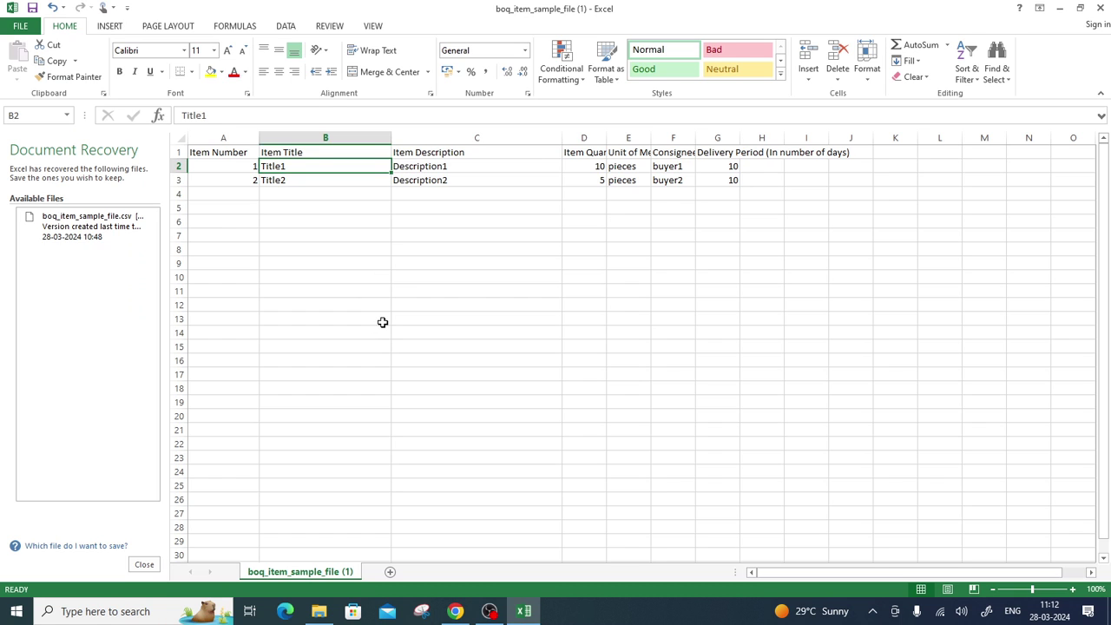
pyautogui.click(443, 169)
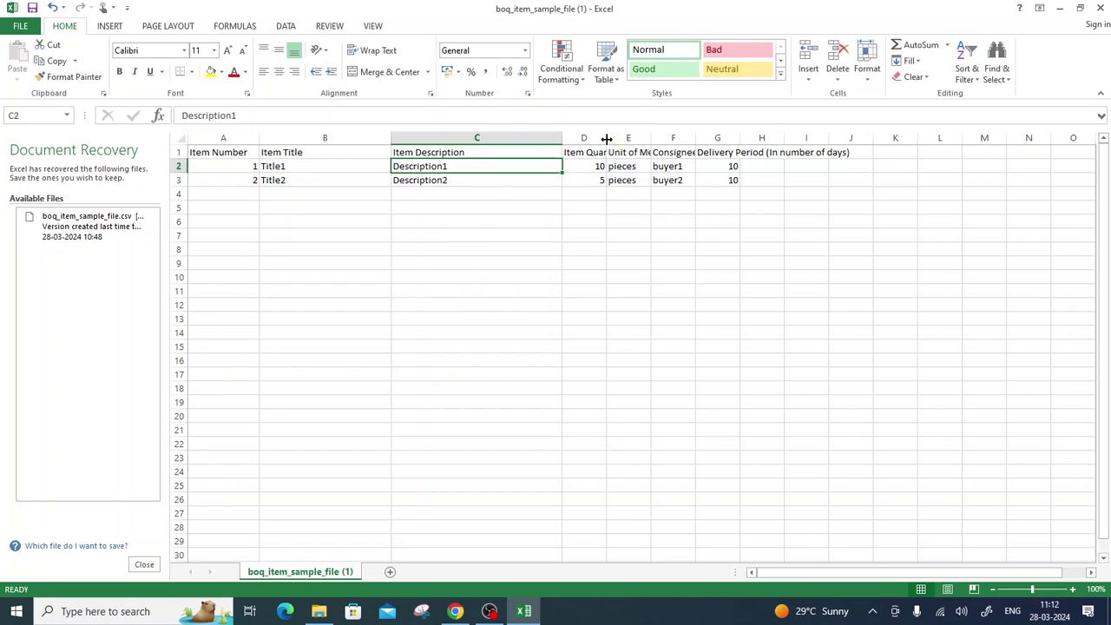
# Widen columns D, F and G to fit Item Quantity, Consignee ID and Delivery Period headers.
pyautogui.moveTo(606, 139); pyautogui.dragTo(717, 140)
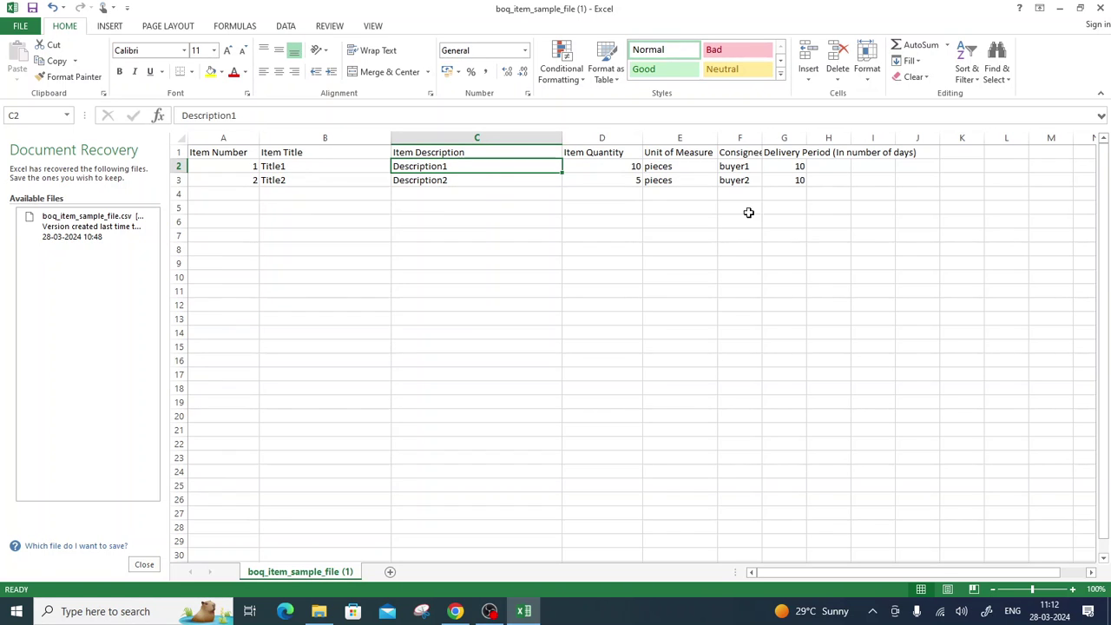
pyautogui.moveTo(761, 137); pyautogui.dragTo(846, 137)
pyautogui.click(768, 151)
pyautogui.click(769, 166)
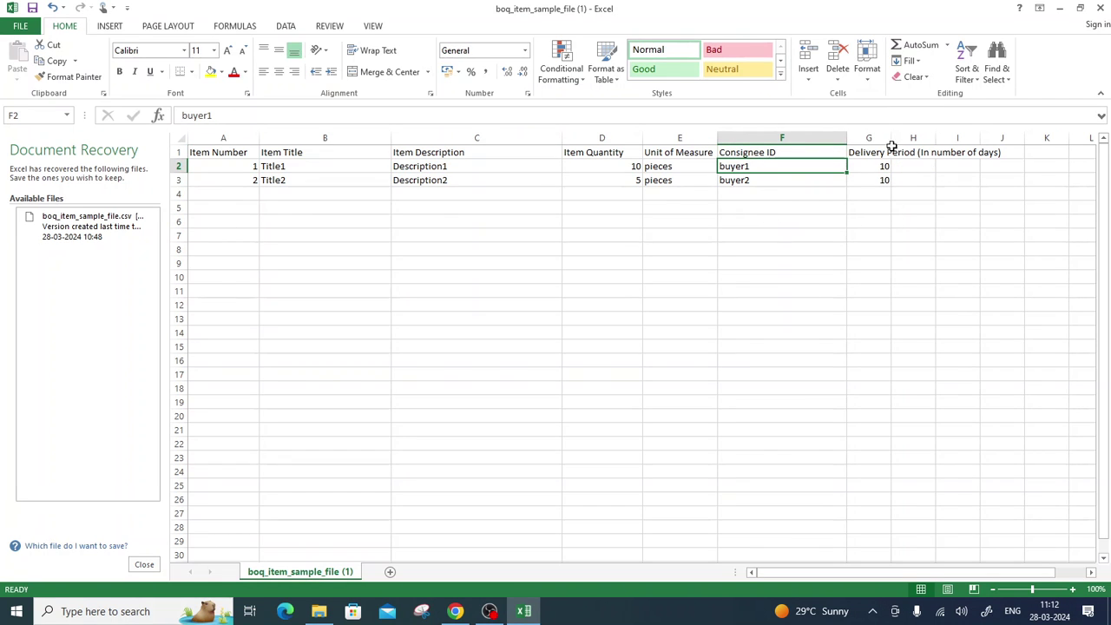
pyautogui.moveTo(891, 137); pyautogui.dragTo(1001, 133)
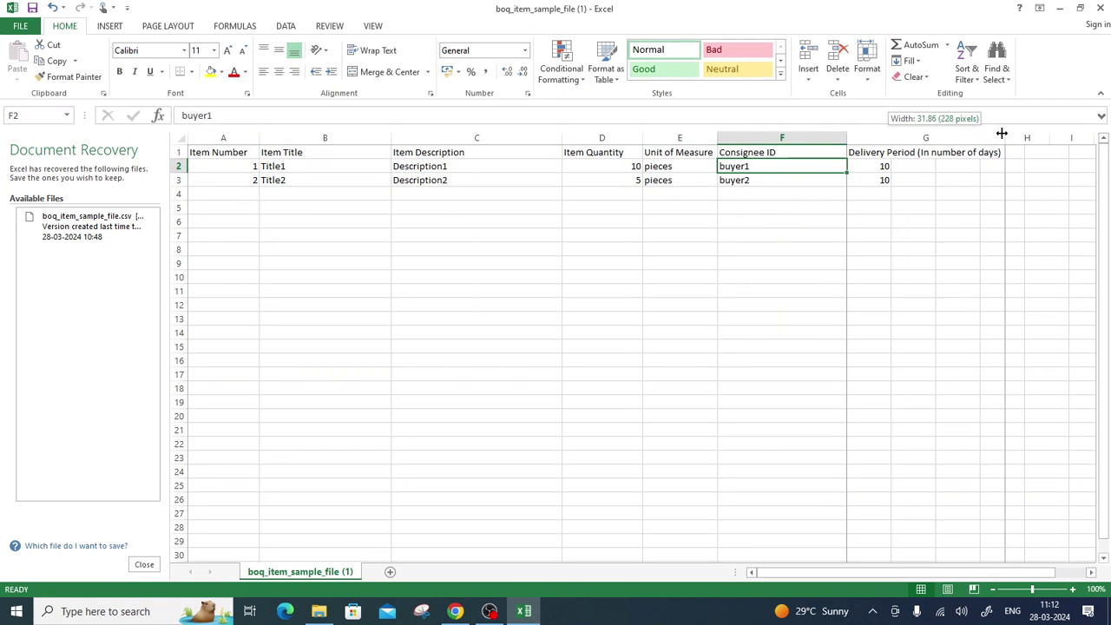
pyautogui.click(935, 196)
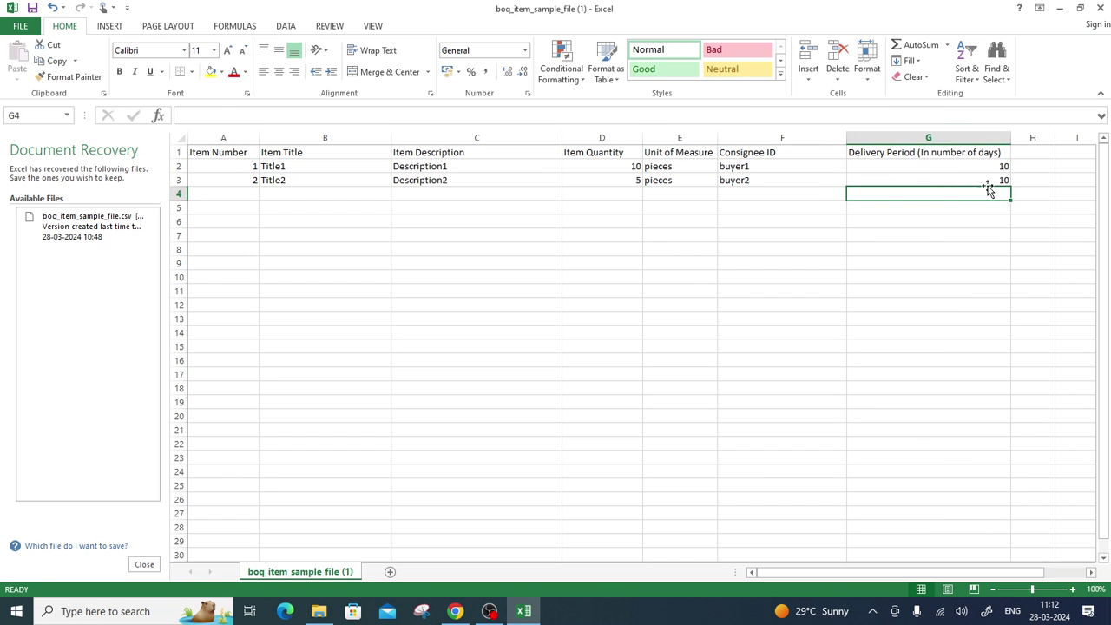
# Set the delivery period in G2 and G3 to 15 days.
pyautogui.click(979, 166)
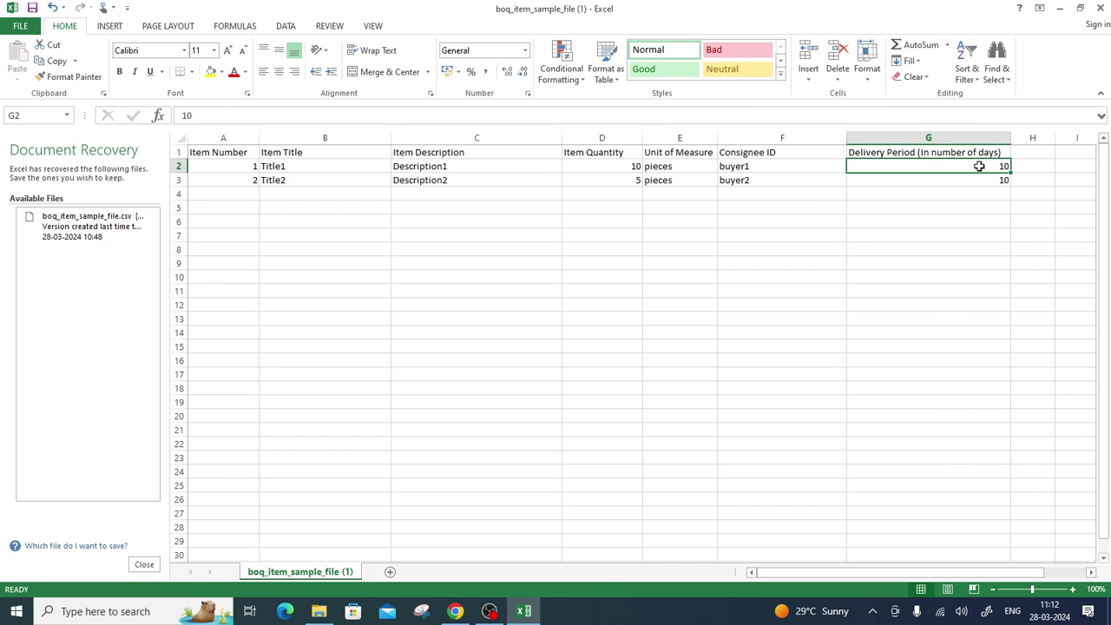
pyautogui.write('15')
pyautogui.press('Return')
pyautogui.write('15')
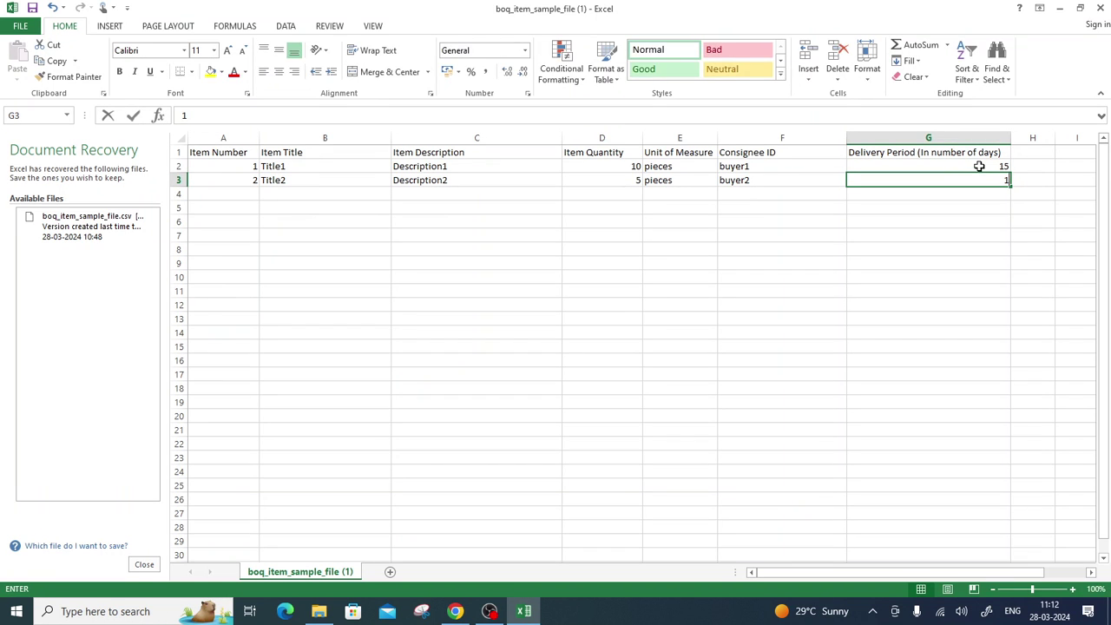
pyautogui.click(879, 287)
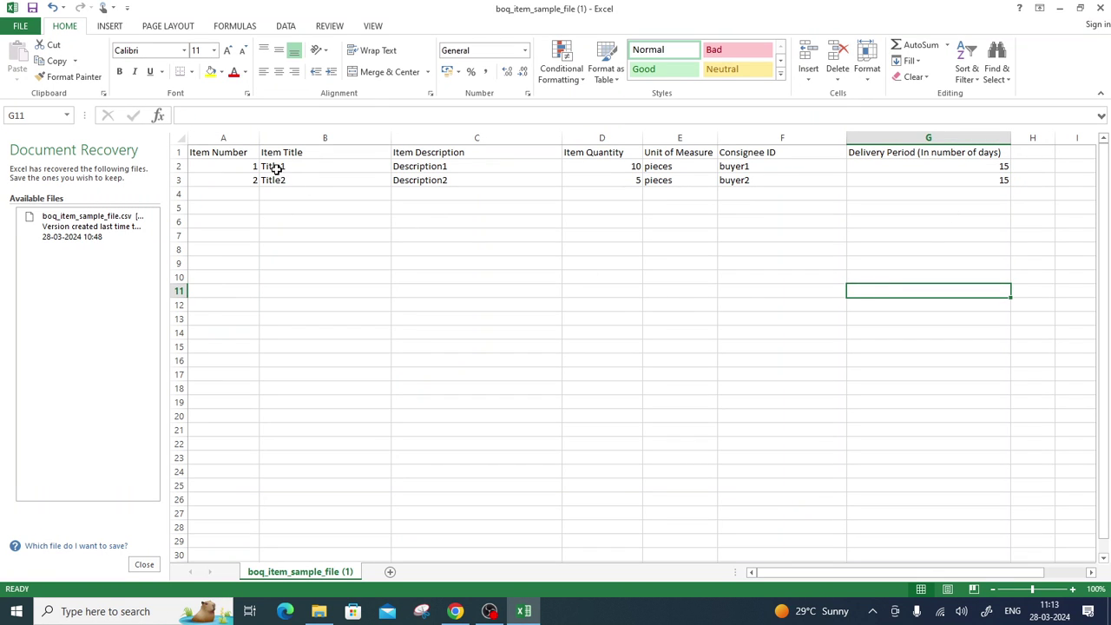
# Rename the first item title in B2 from Title1 to DESKTOP COMPUTER.
pyautogui.click(335, 169)
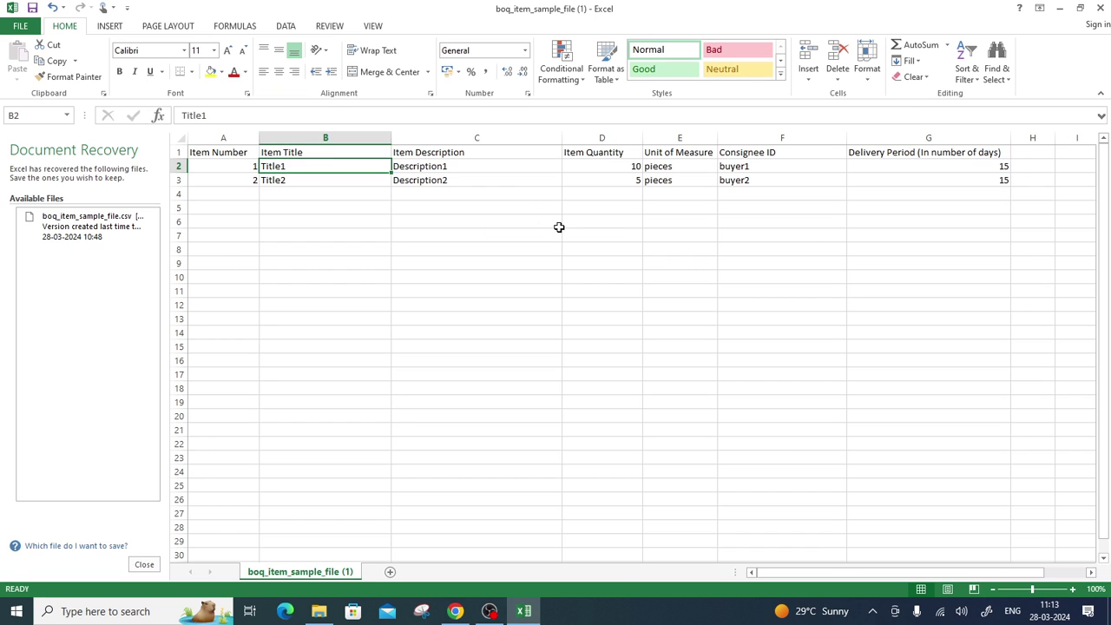
pyautogui.write('des')
pyautogui.press('BackSpace')
pyautogui.press('BackSpace')
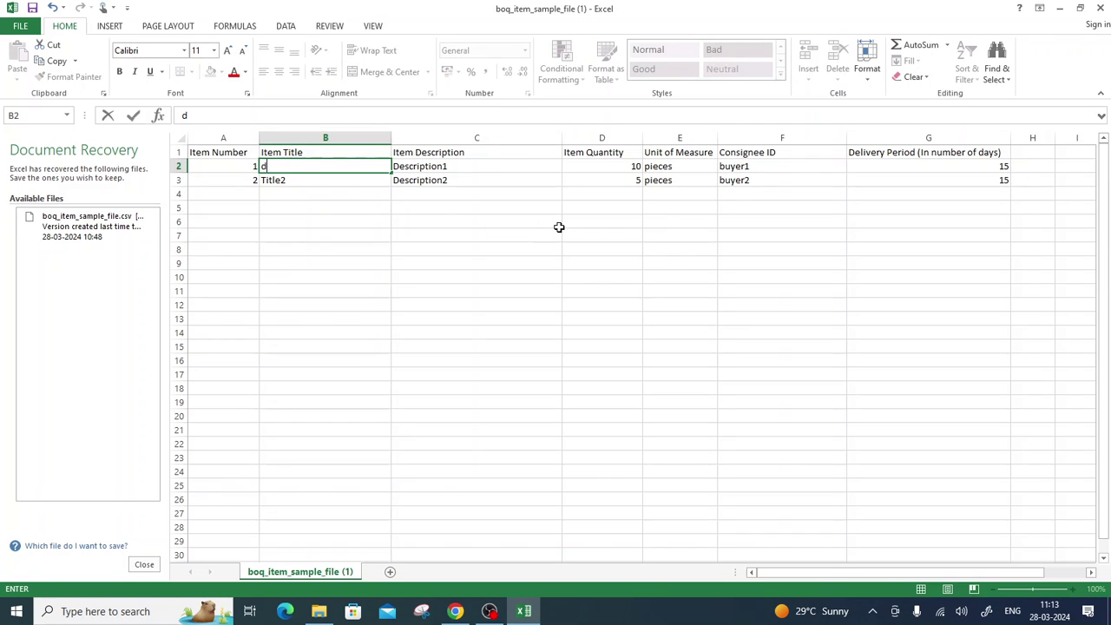
pyautogui.press('BackSpace')
pyautogui.write('DESKTOP COMPUTER')
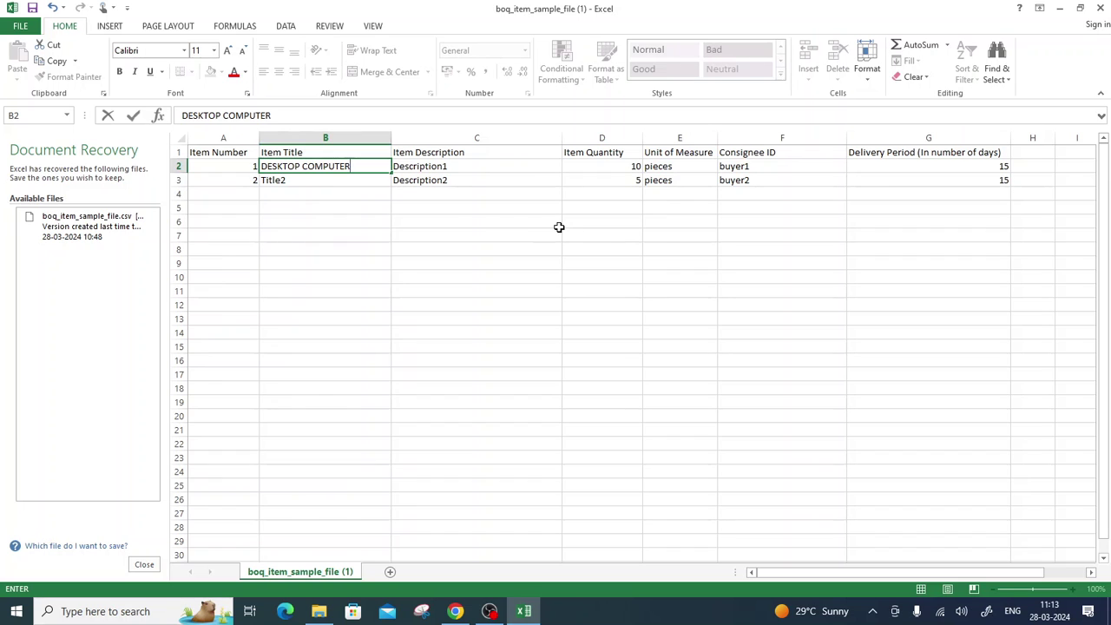
pyautogui.press('Tab')
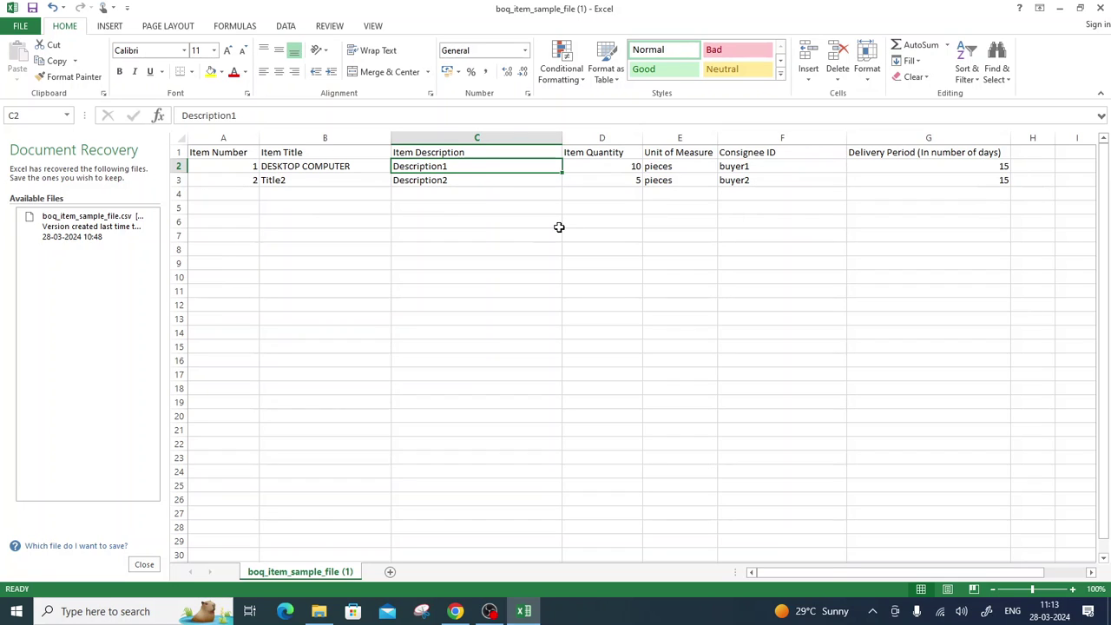
# Copy the DESKTOP COMPUTER title from B2 into the first description cell C2.
pyautogui.press('Left')
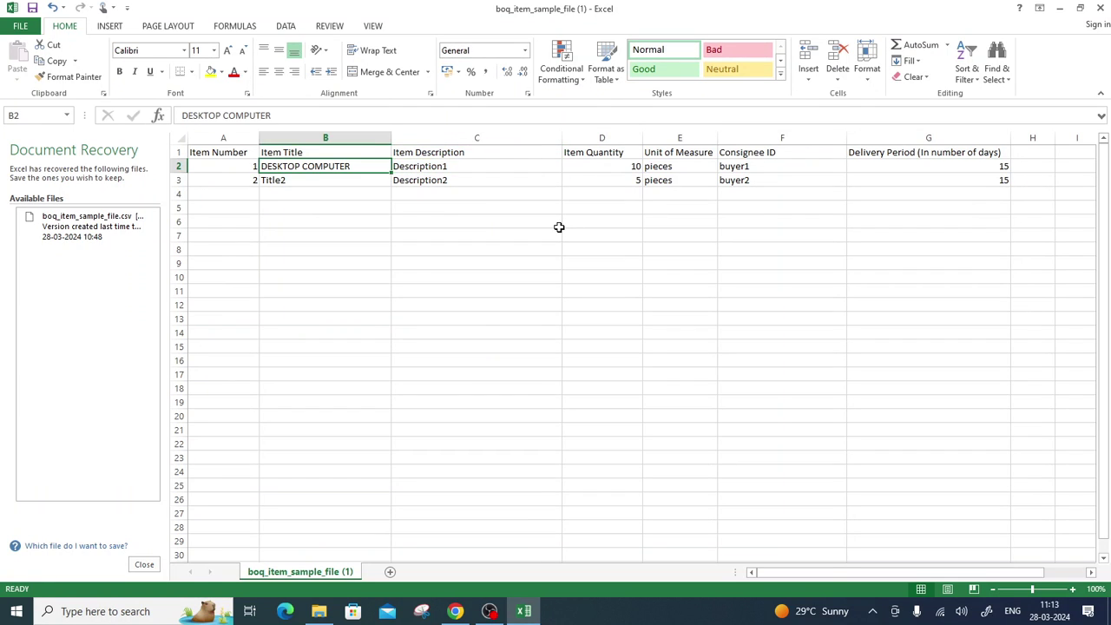
pyautogui.hotkey('ctrl', 'c')
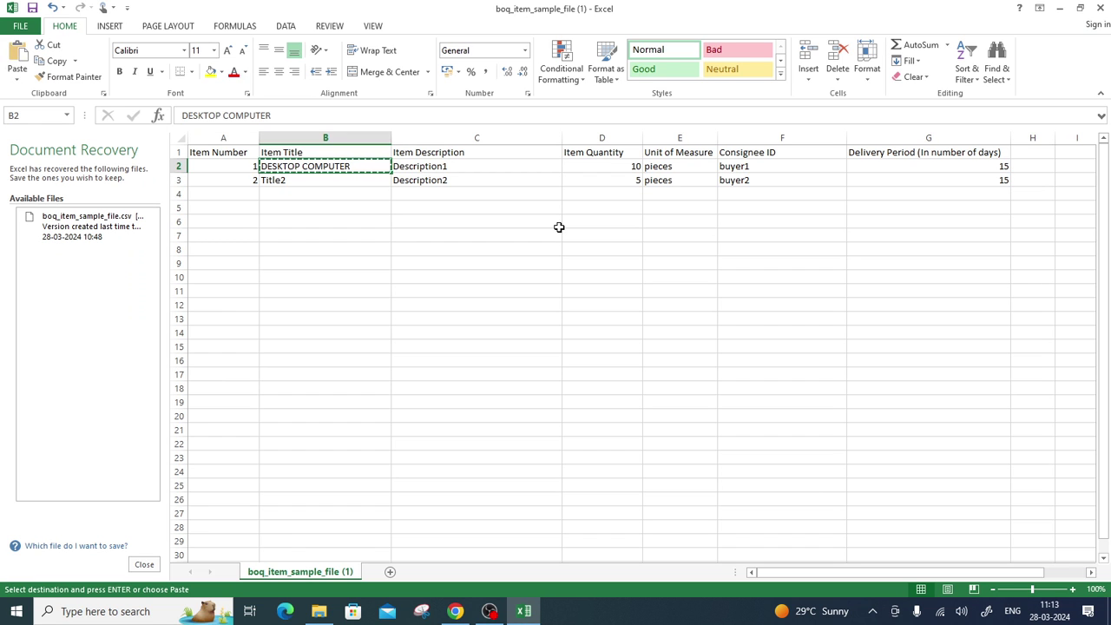
pyautogui.press('Right')
pyautogui.hotkey('ctrl', 'v')
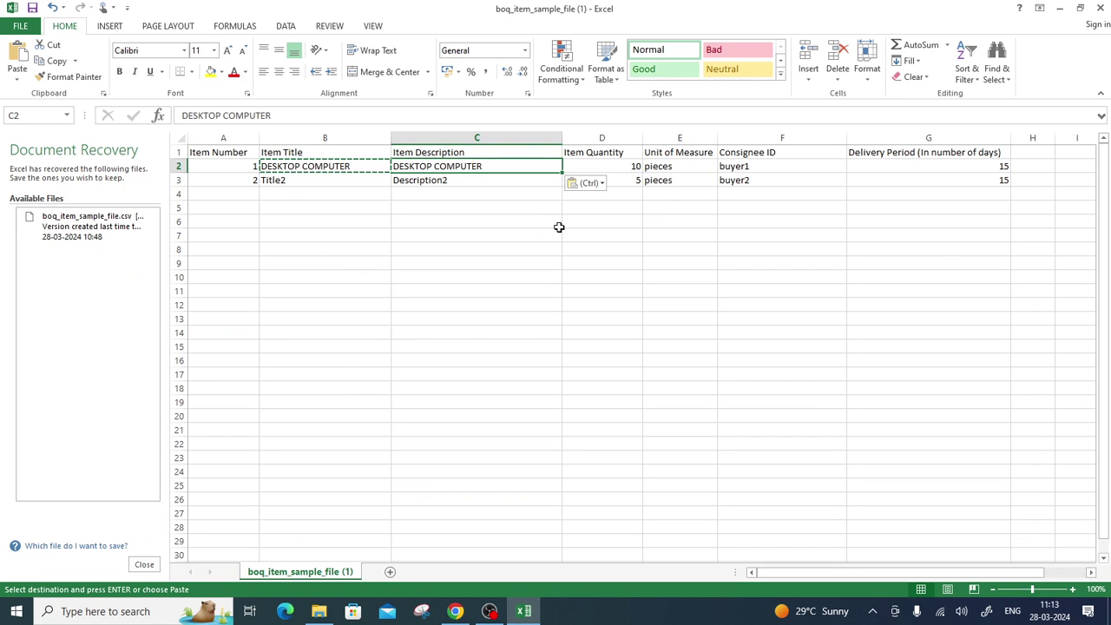
# Enter LAPTOP as both the title (B3) and description (C3) of item two.
pyautogui.press('Down')
pyautogui.press('Left')
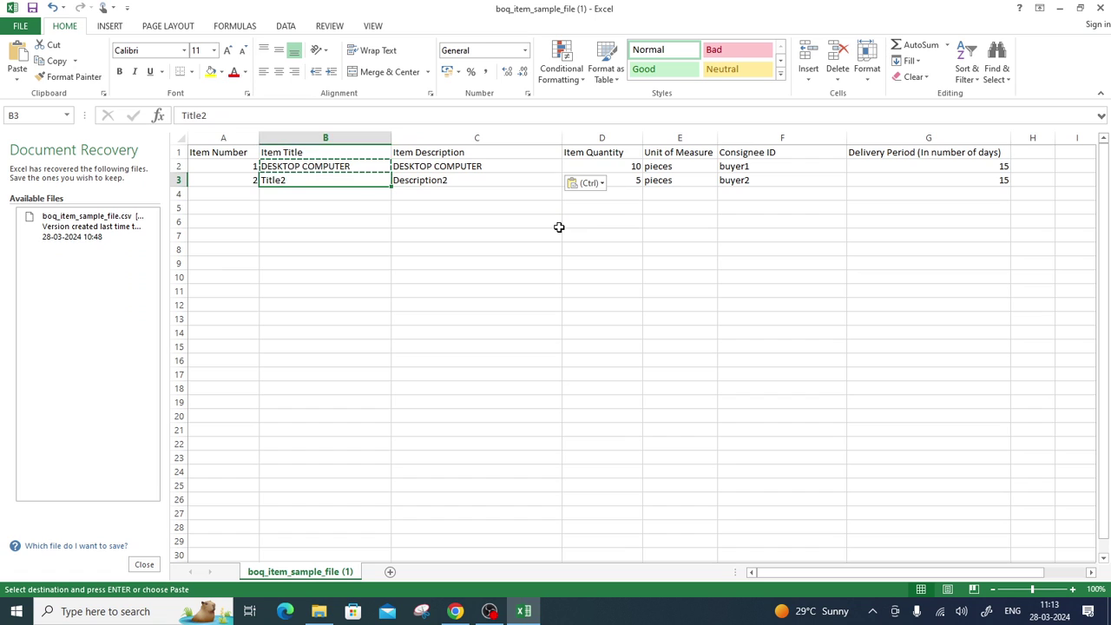
pyautogui.write('L')
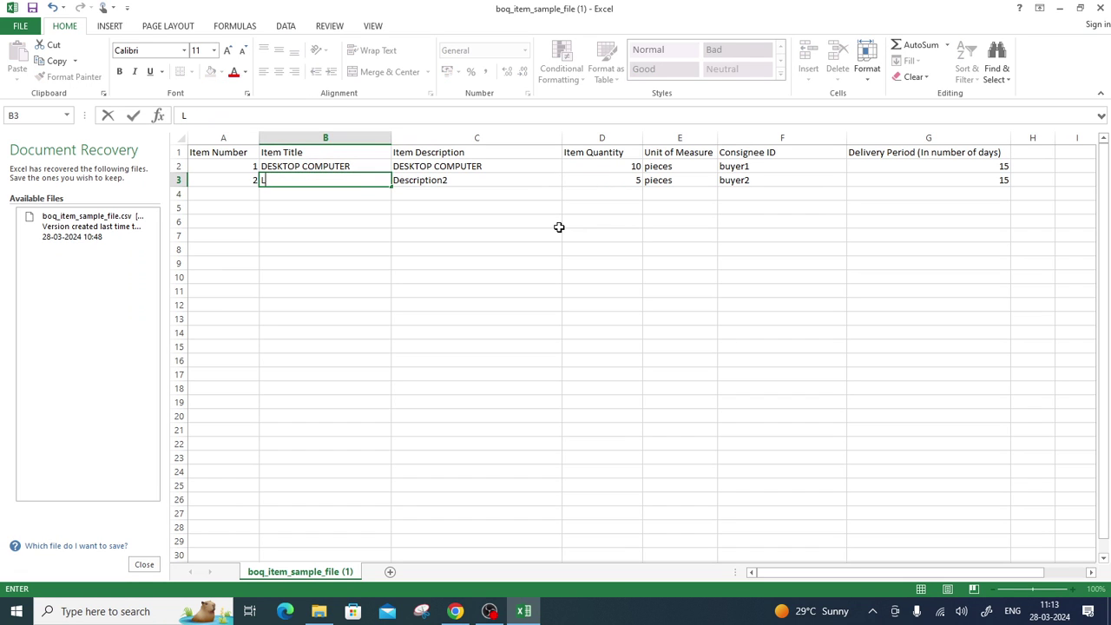
pyautogui.write('APTOP')
pyautogui.press('Tab')
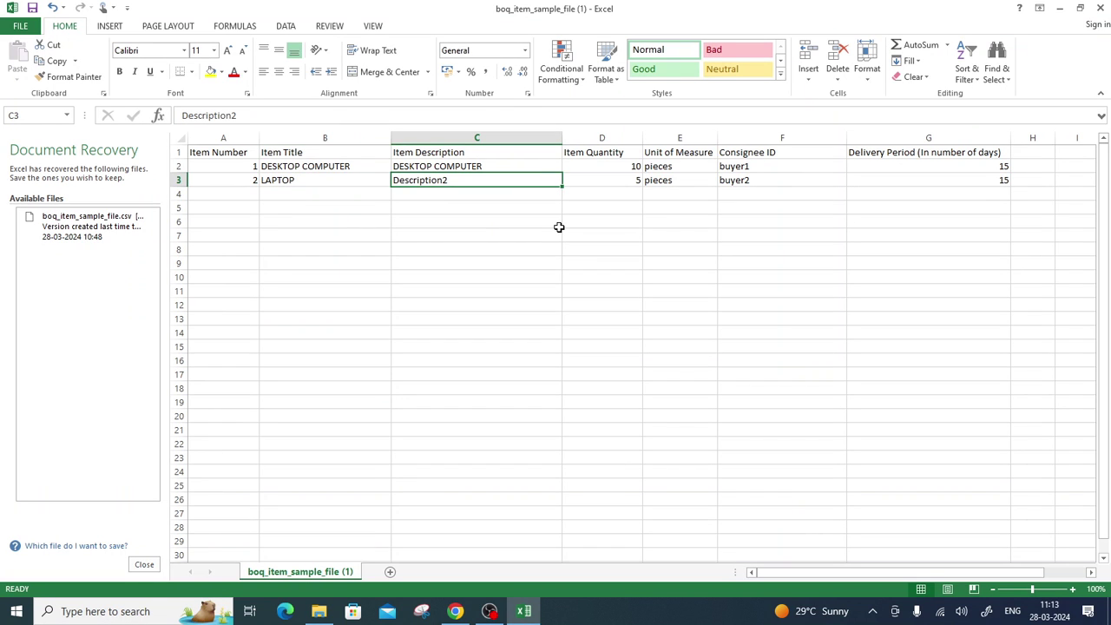
pyautogui.write('LAP')
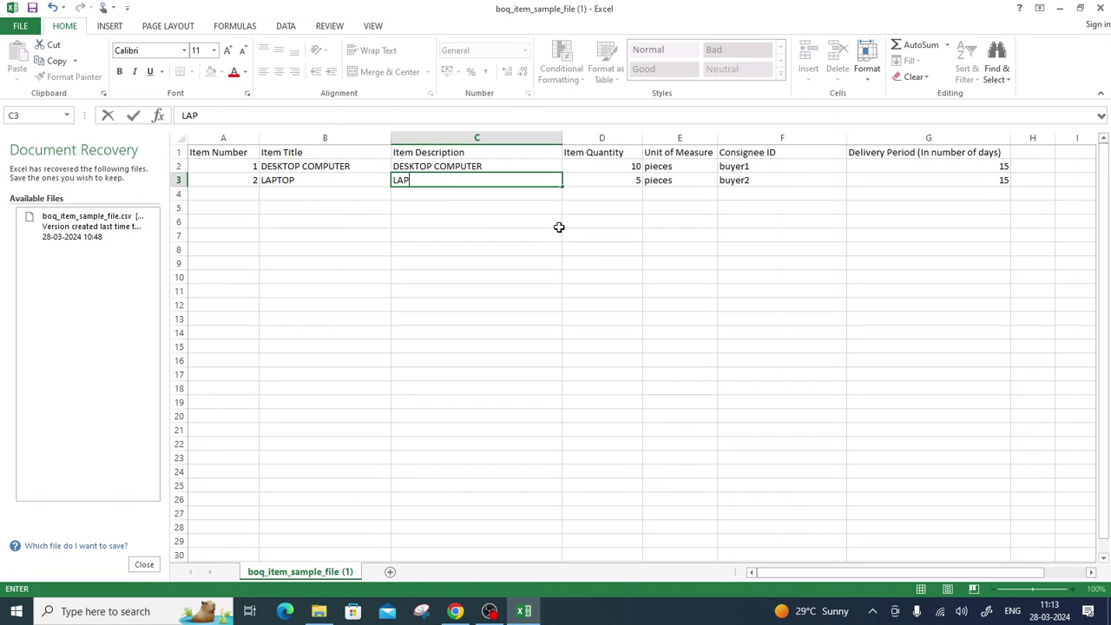
pyautogui.write('TOP')
pyautogui.press('Return')
# Enter item numbers 3, 4 and 5 in cells A4 to A6.
pyautogui.press('Left')
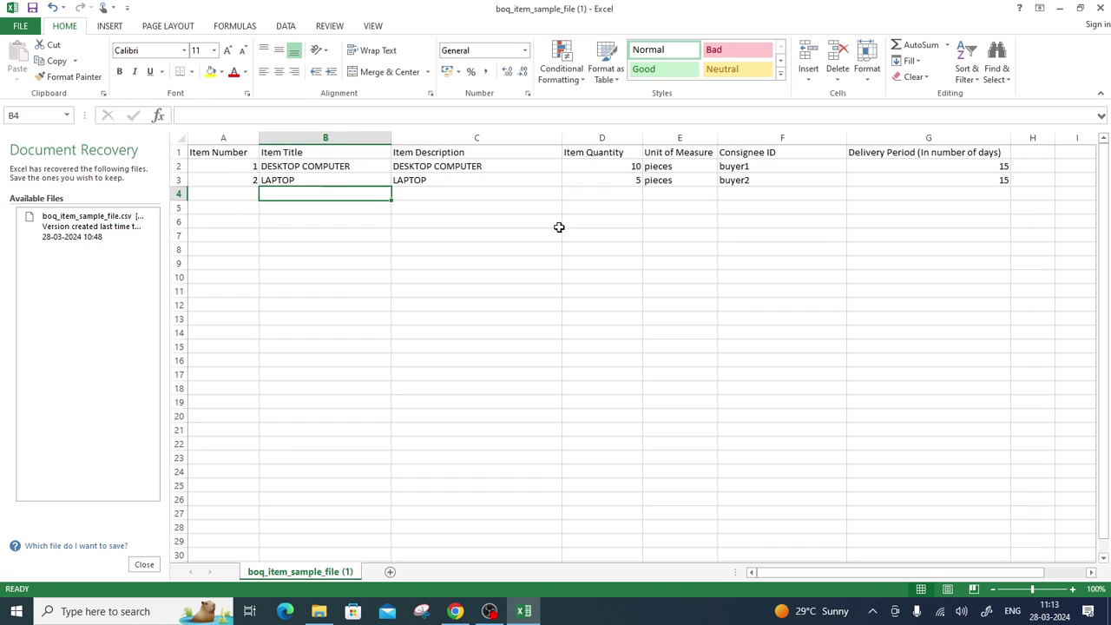
pyautogui.press('Left')
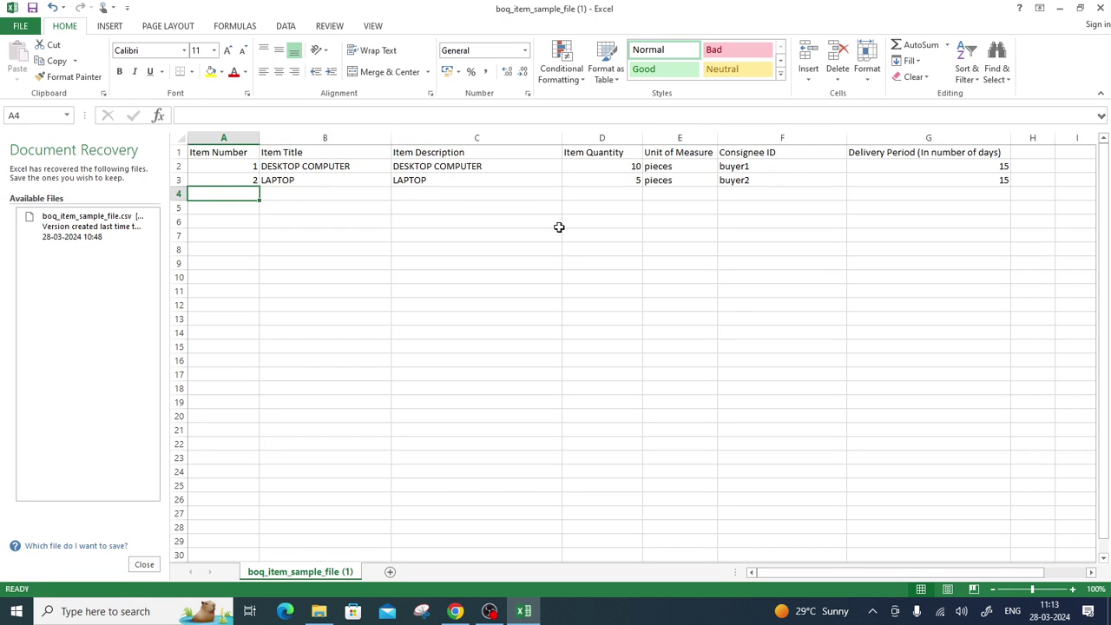
pyautogui.write('3')
pyautogui.press('Return')
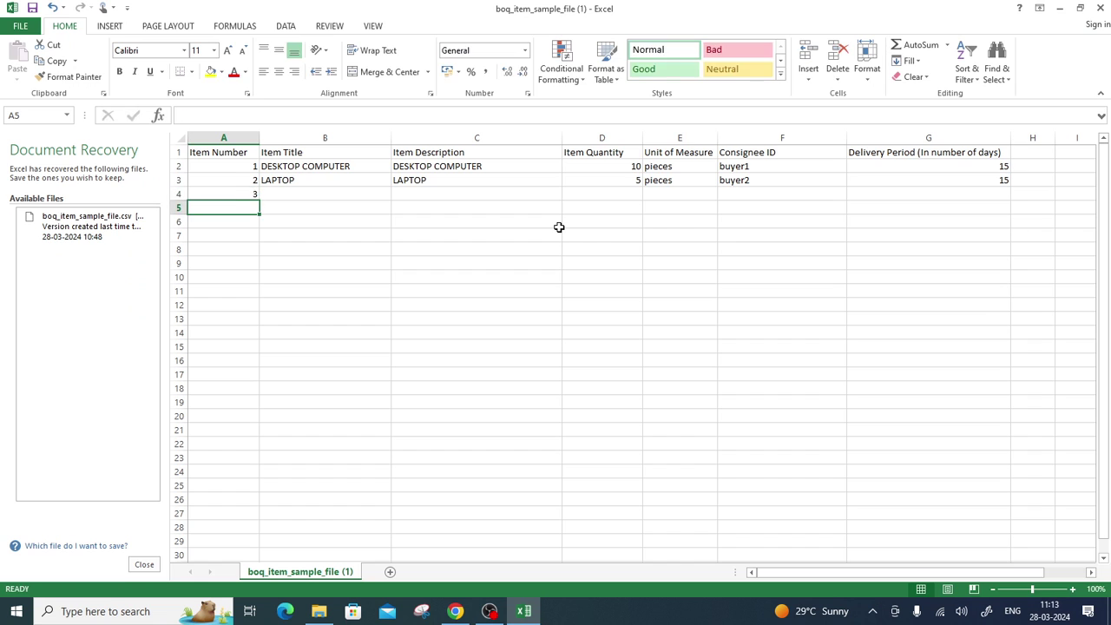
pyautogui.write('4')
pyautogui.press('Return')
pyautogui.write('5')
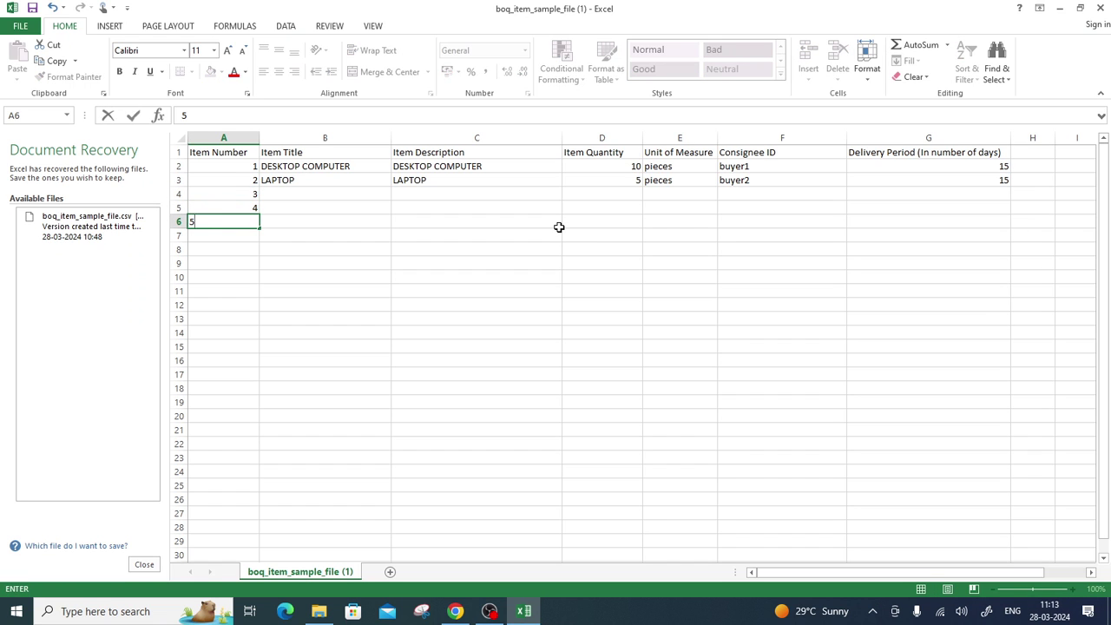
pyautogui.press('Return')
pyautogui.press('Up')
pyautogui.press('Up')
pyautogui.press('Up')
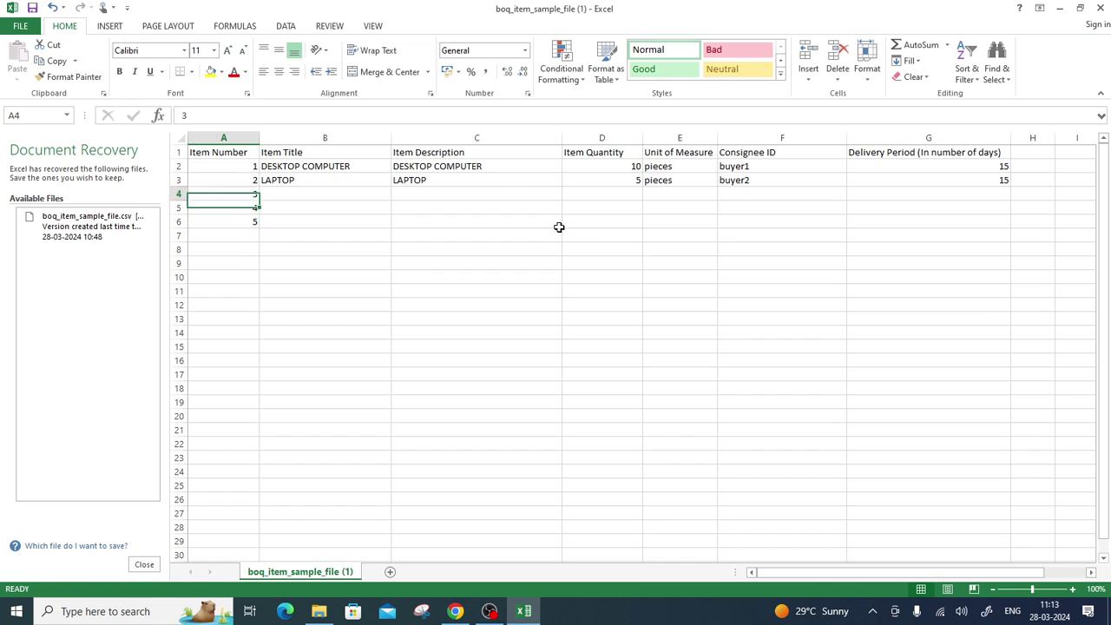
pyautogui.press('Down')
pyautogui.press('Down')
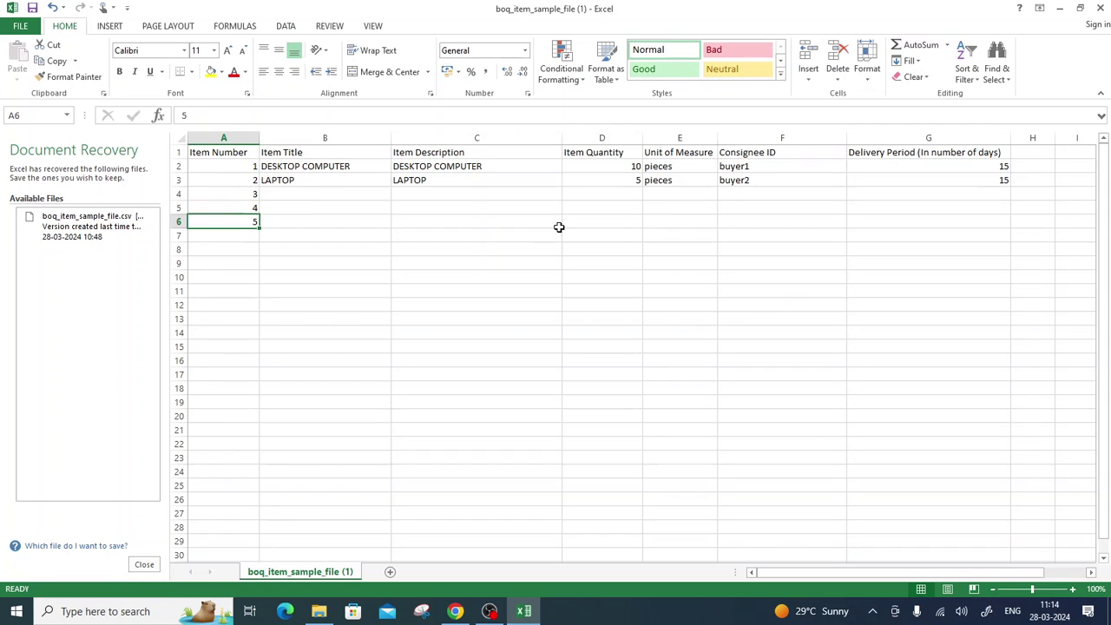
# Enter item three as title DUST BIN with description 10 LITER.
pyautogui.press('Up')
pyautogui.press('Up')
pyautogui.press('Right')
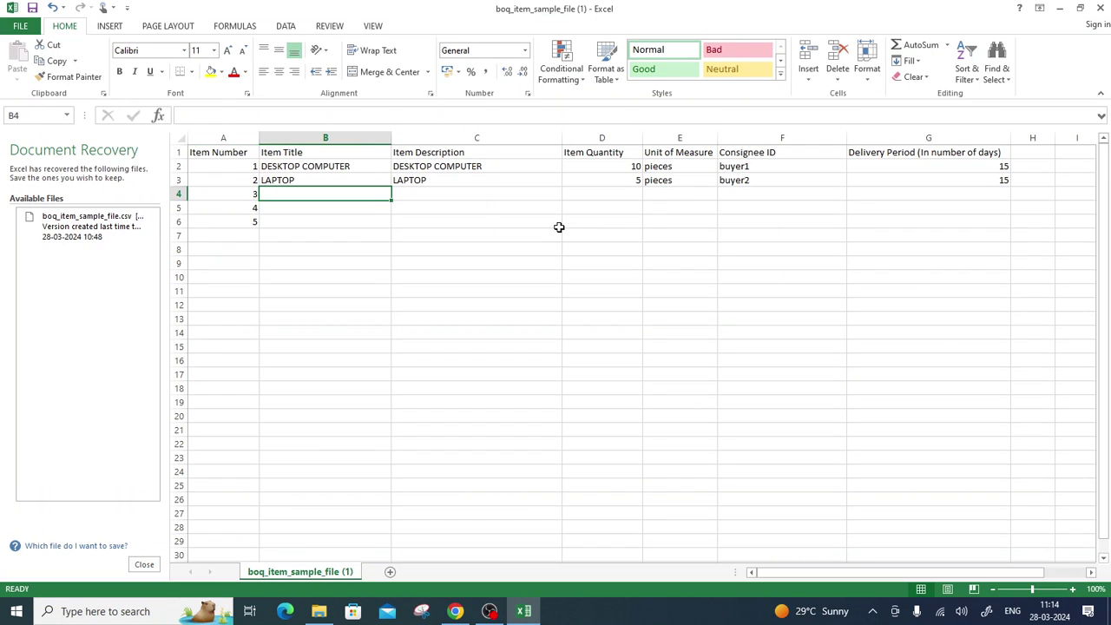
pyautogui.write('DUST')
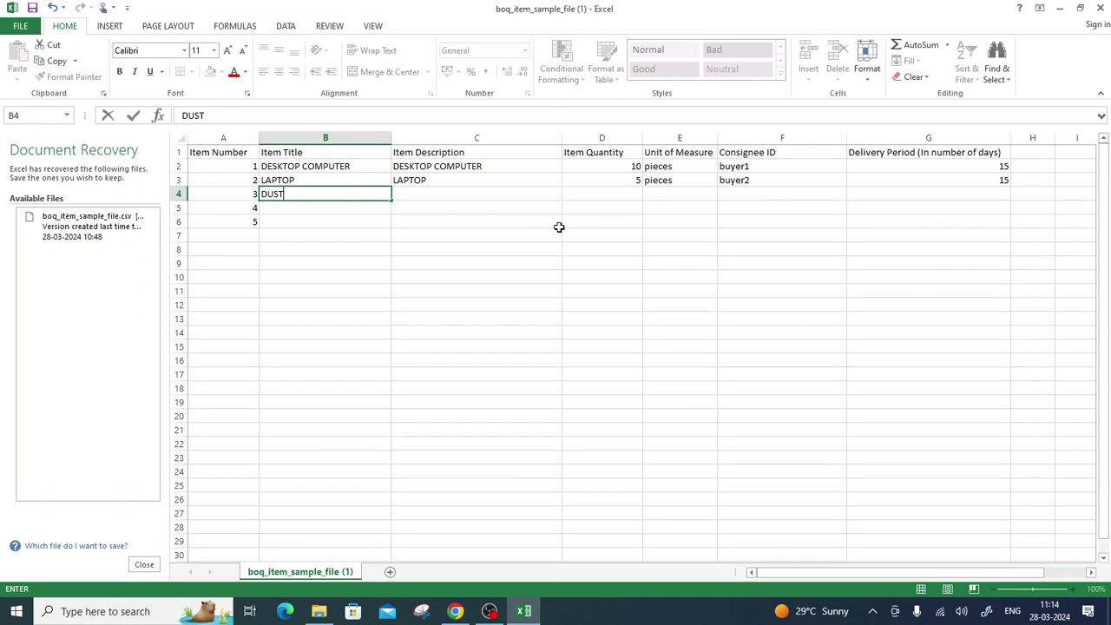
pyautogui.write(' BIN')
pyautogui.press('Tab')
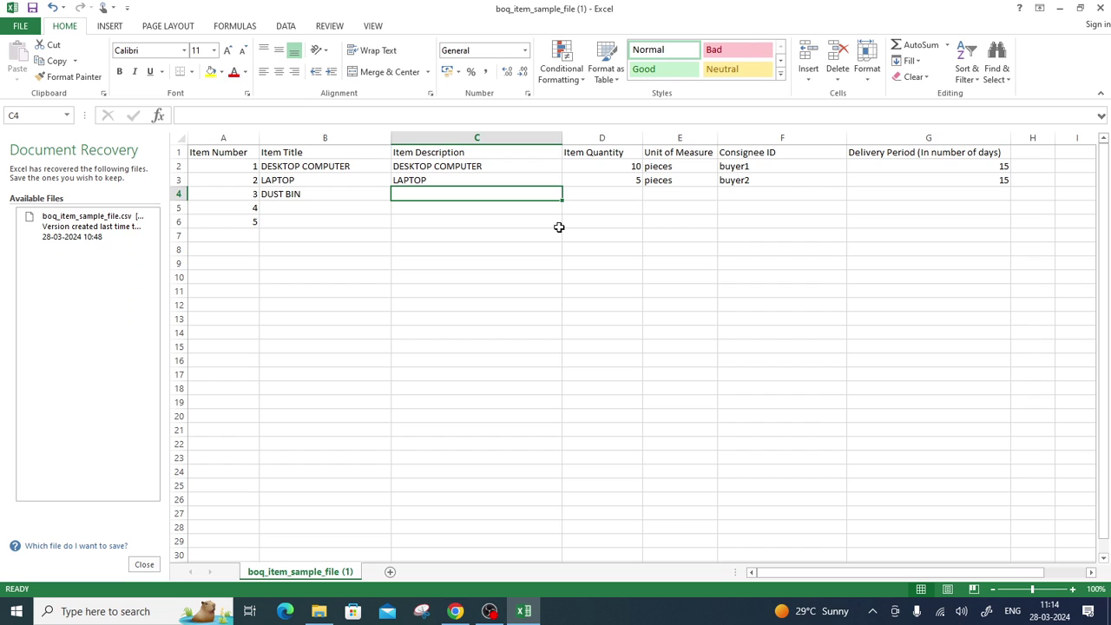
pyautogui.write('10')
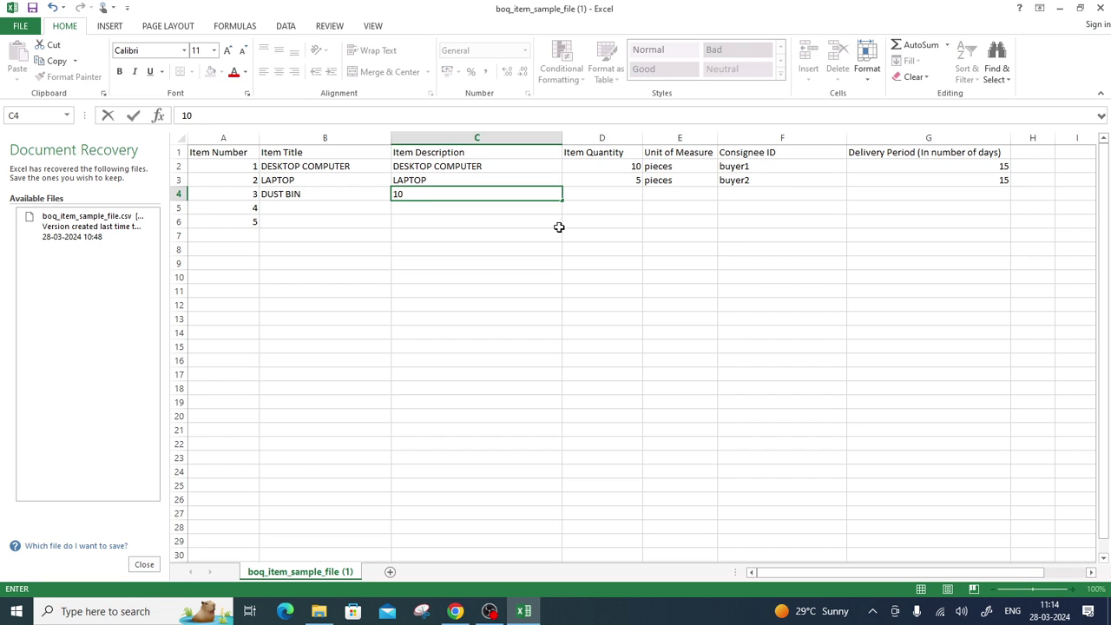
pyautogui.write(' LITER')
pyautogui.press('Return')
# Enter OFFICE CHAIR and PLASTIC CHAIR as titles and descriptions for items four and five.
pyautogui.write('O')
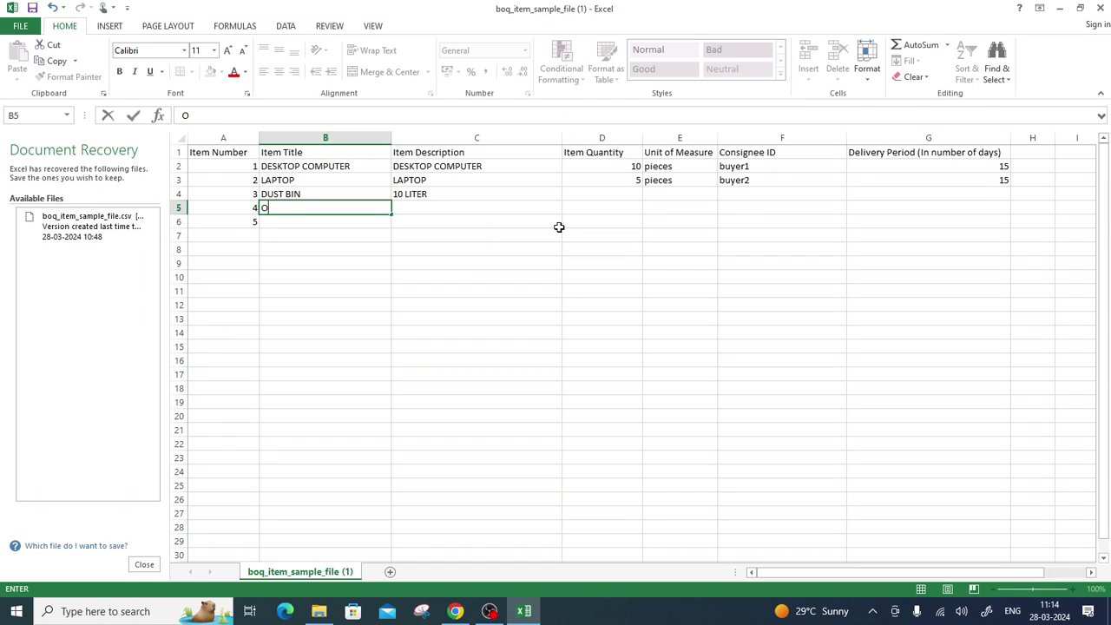
pyautogui.write('FFICE CHAIR')
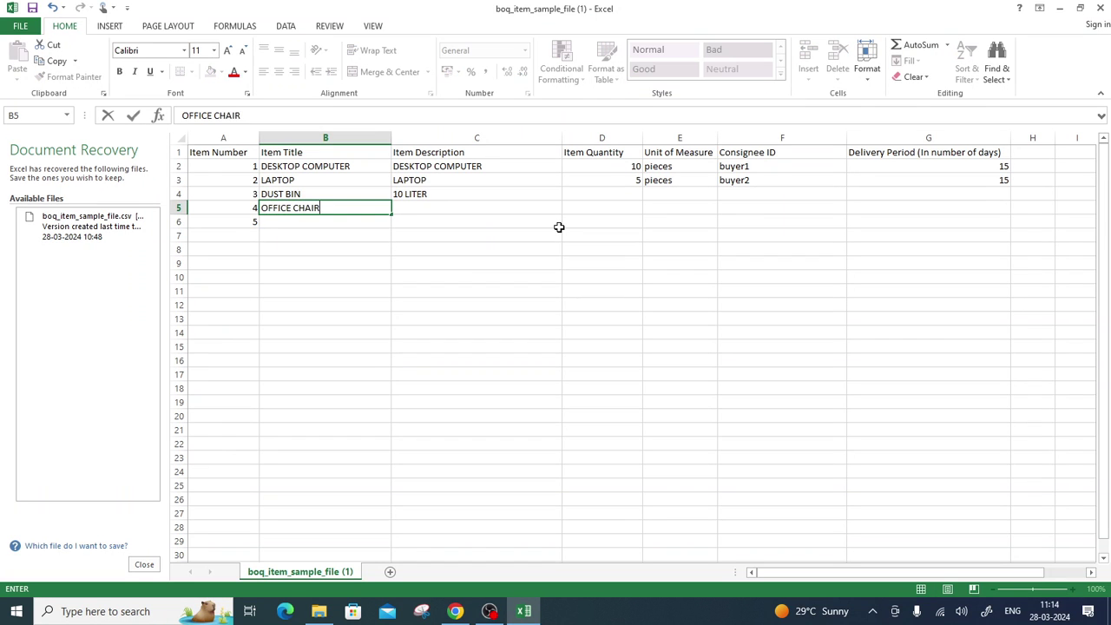
pyautogui.press('Tab')
pyautogui.write('OFFICE CHAIR')
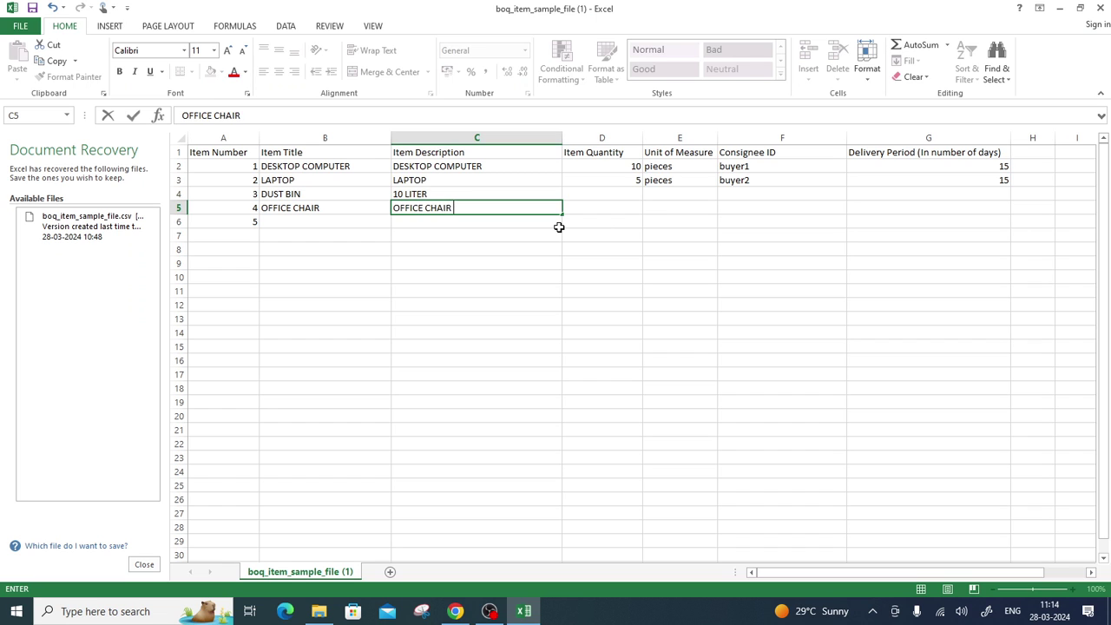
pyautogui.press('Return')
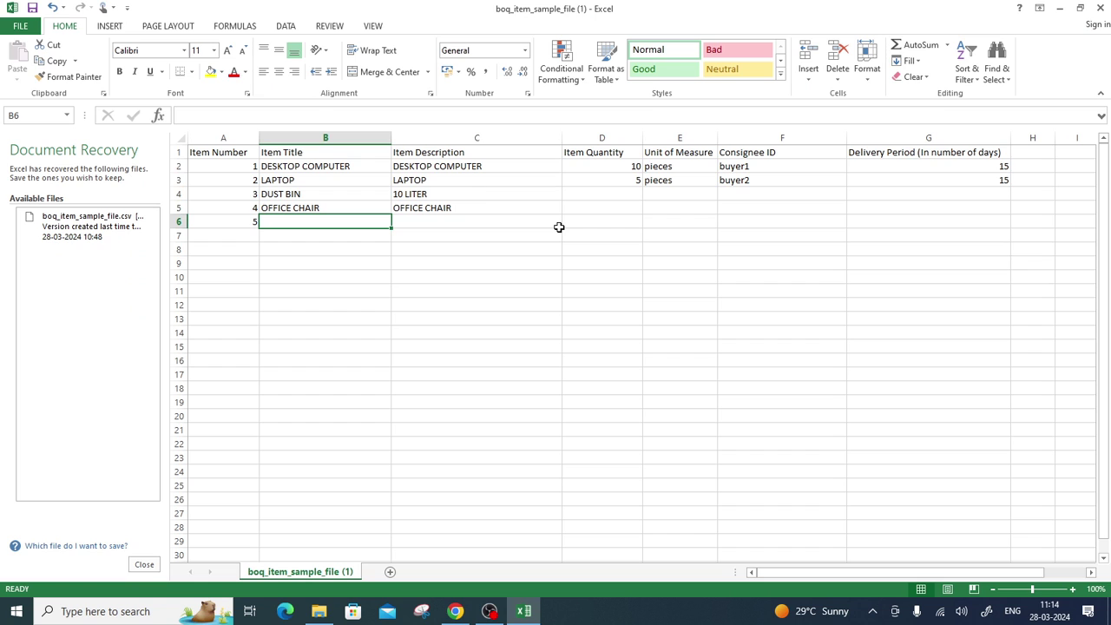
pyautogui.write('PLA')
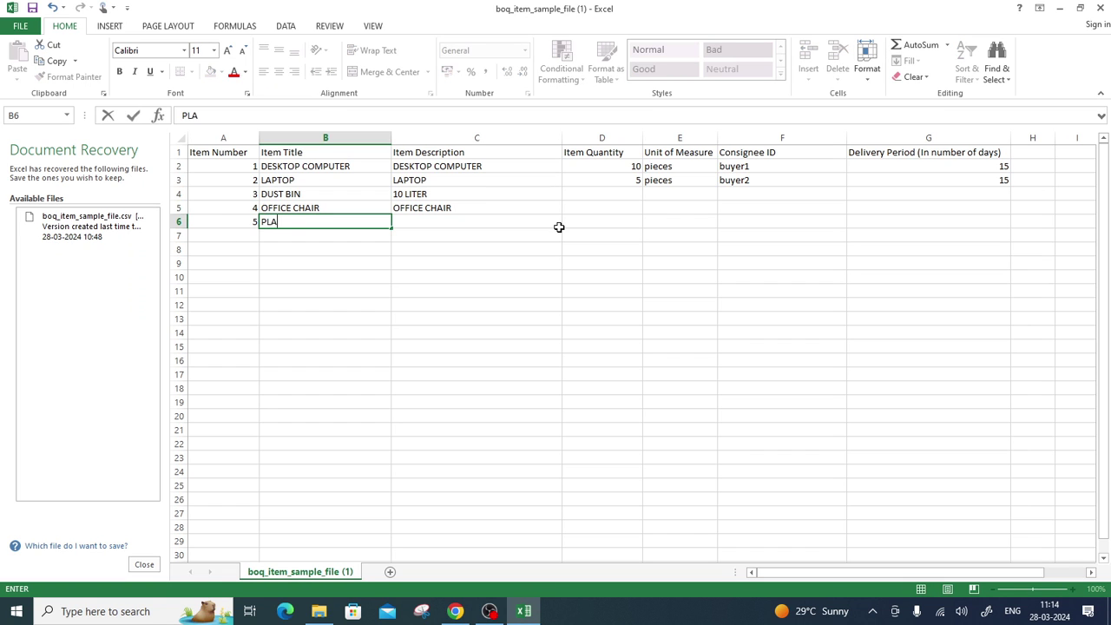
pyautogui.write('STIC CHAIR')
pyautogui.press('Tab')
pyautogui.write('PLASTIC CHA')
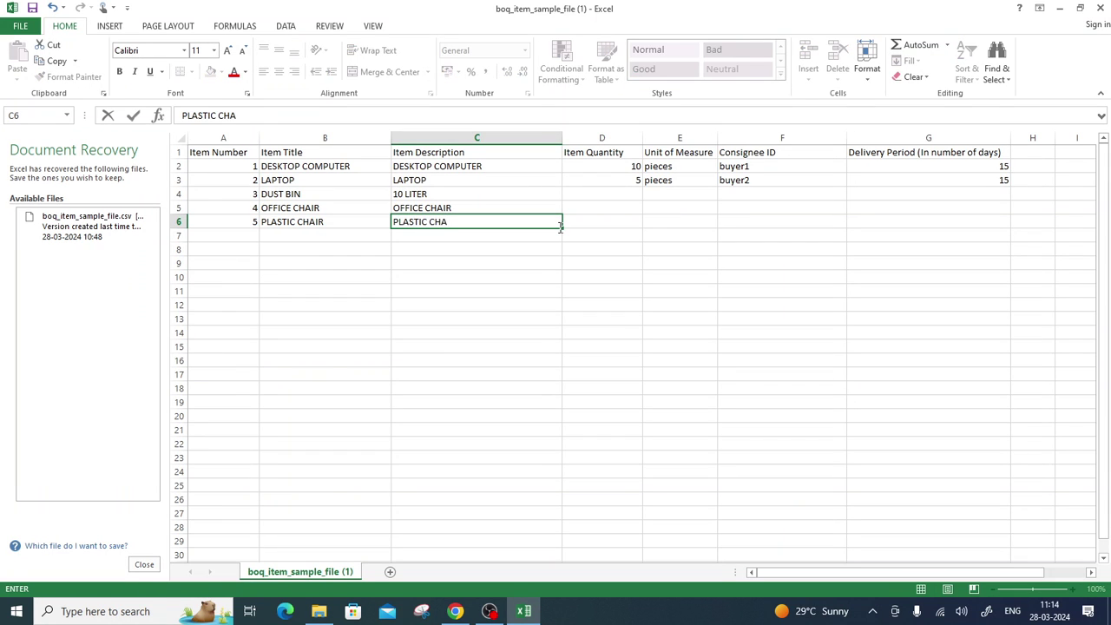
pyautogui.write('IR')
pyautogui.press('Tab')
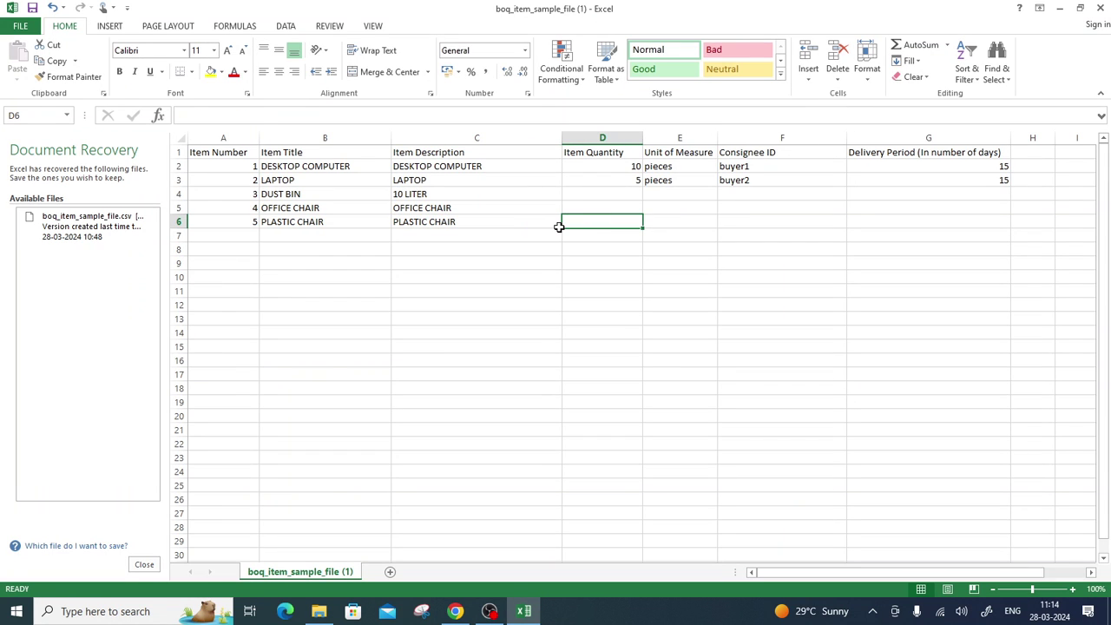
# Enter quantity 10 for LAPTOP, DUST BIN, OFFICE CHAIR and PLASTIC CHAIR in column D.
pyautogui.press('Up')
pyautogui.press('Up')
pyautogui.press('Up')
pyautogui.press('Up')
pyautogui.press('Down')
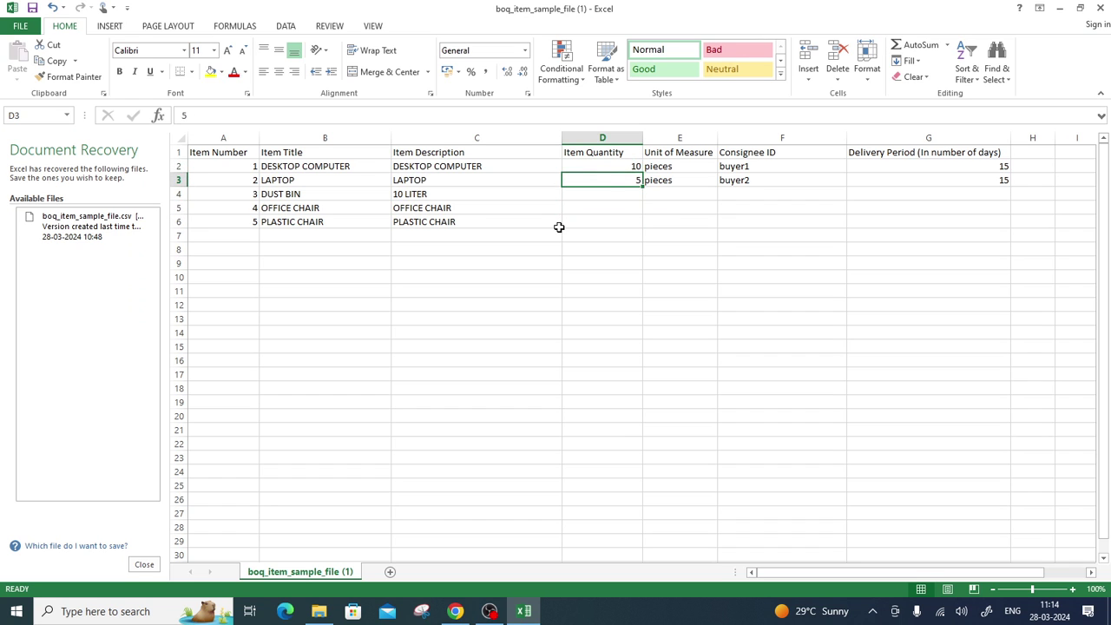
pyautogui.write('10')
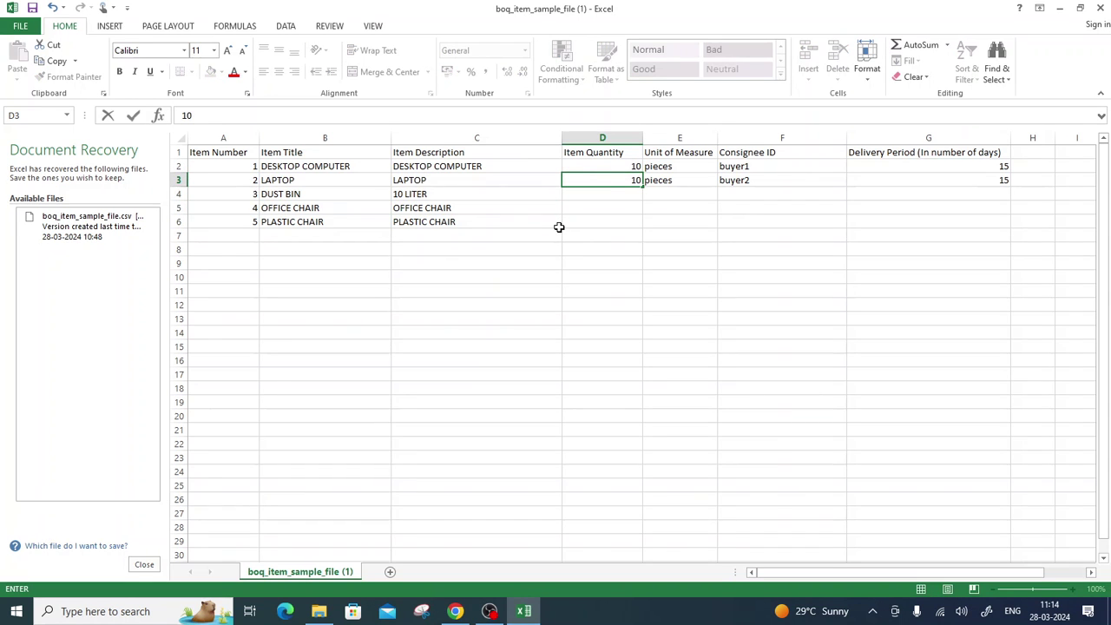
pyautogui.press('Tab')
pyautogui.press('Down')
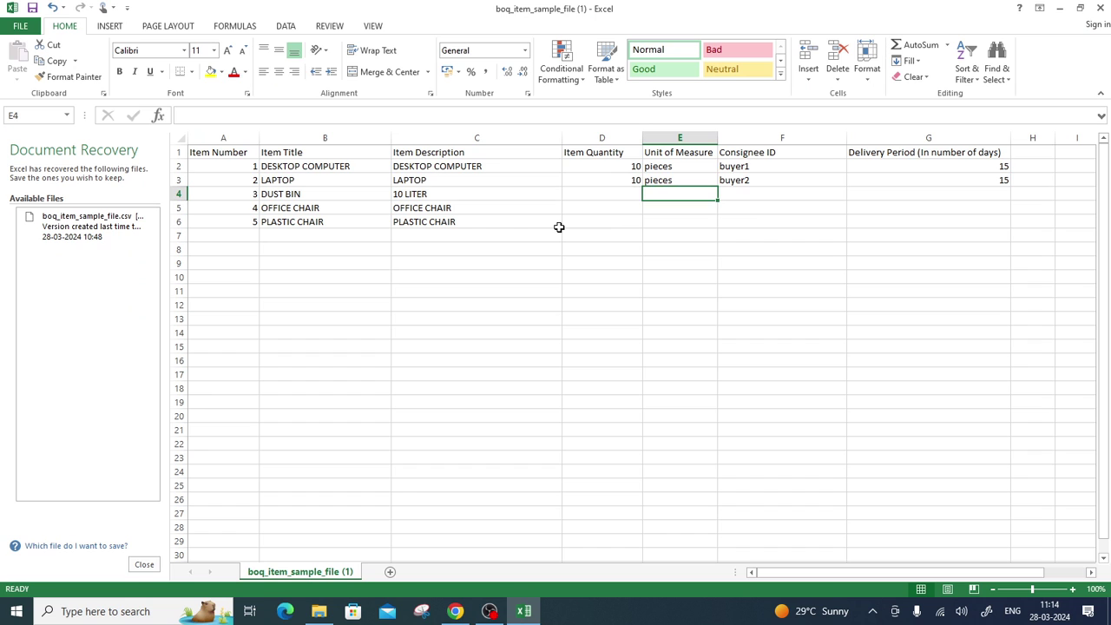
pyautogui.press('Left')
pyautogui.write('10')
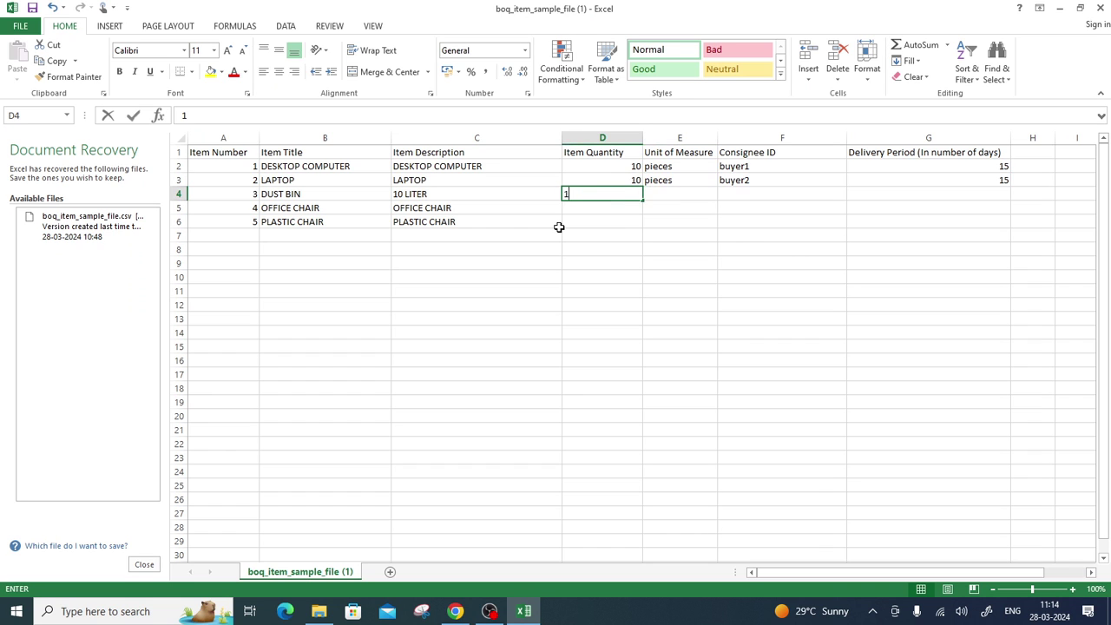
pyautogui.press('Return')
pyautogui.write('10')
pyautogui.press('Return')
pyautogui.write('10')
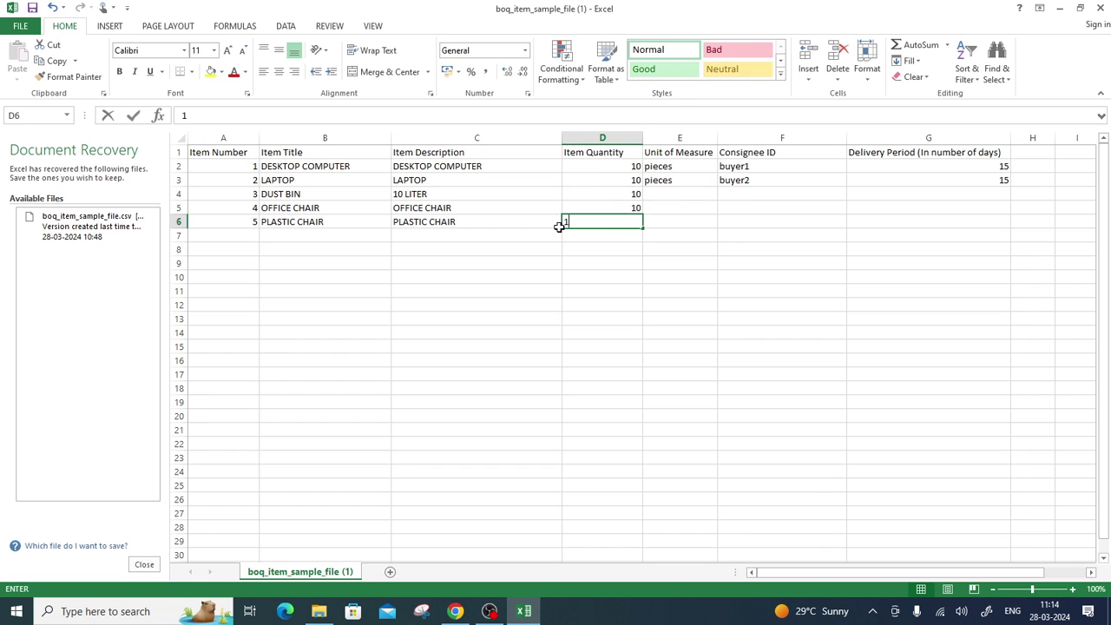
pyautogui.press('Return')
# Fill the pieces unit from E3 down through row 6.
pyautogui.press('Up')
pyautogui.press('Up')
pyautogui.press('Up')
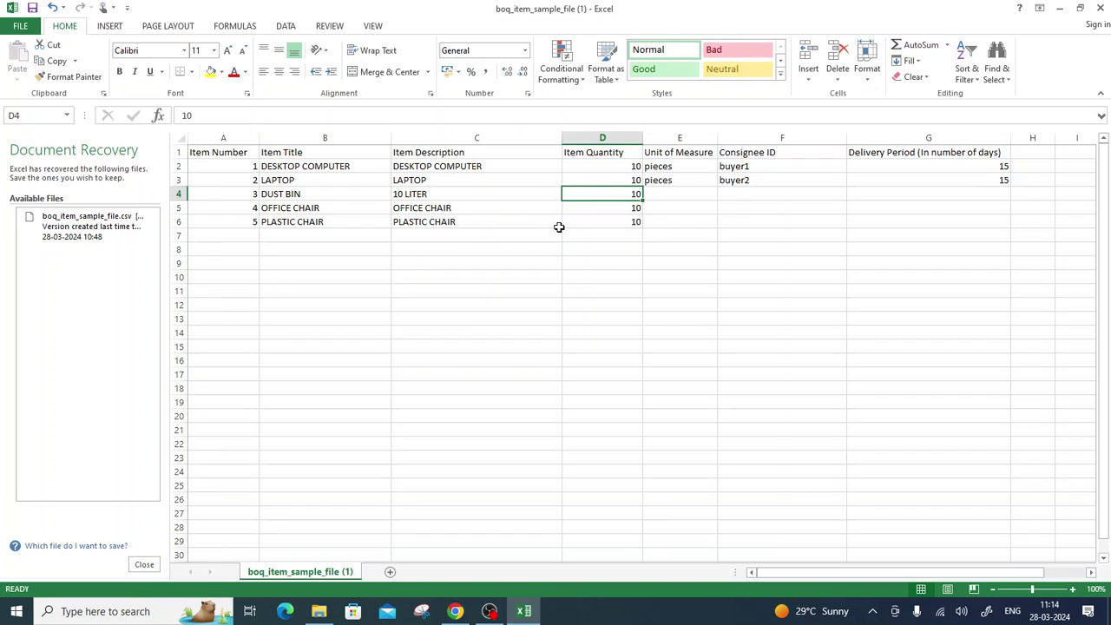
pyautogui.press('Right')
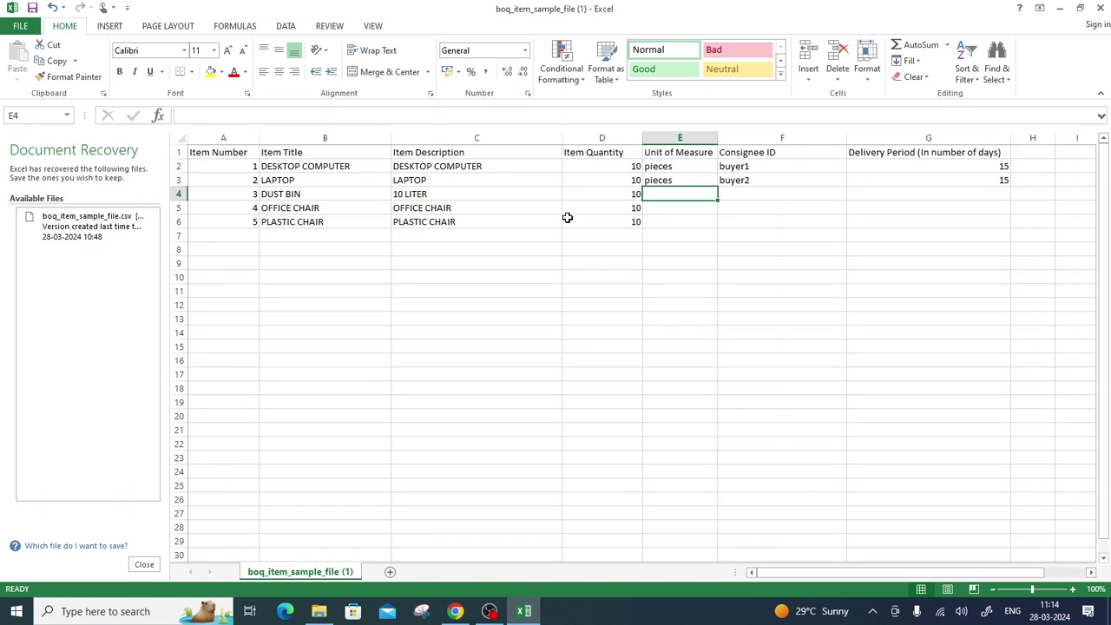
pyautogui.click(668, 181)
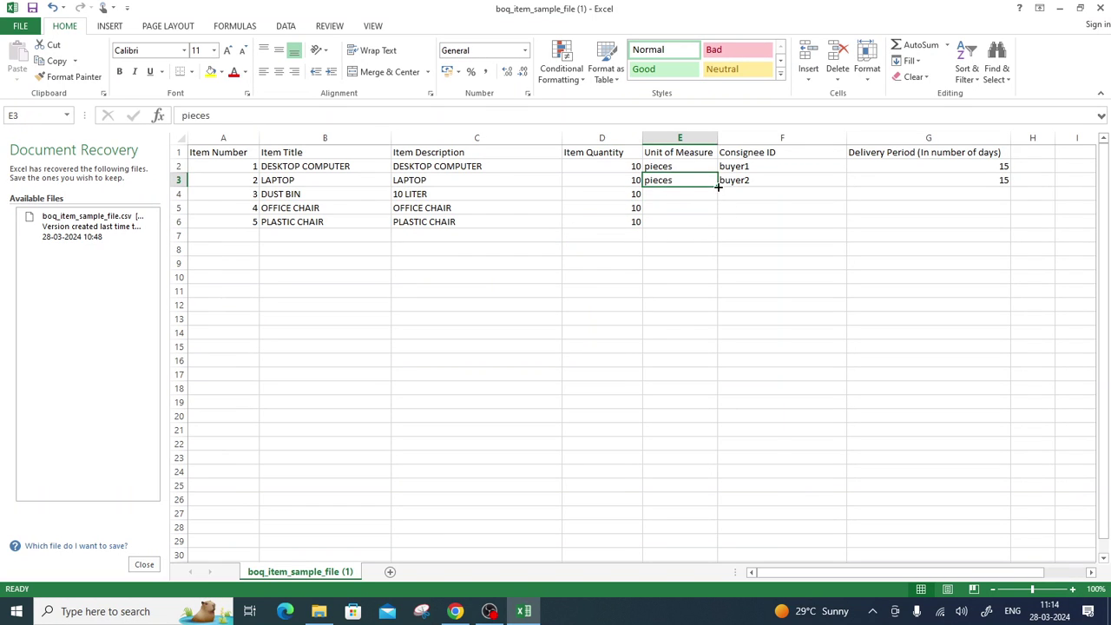
pyautogui.moveTo(717, 187); pyautogui.dragTo(714, 222)
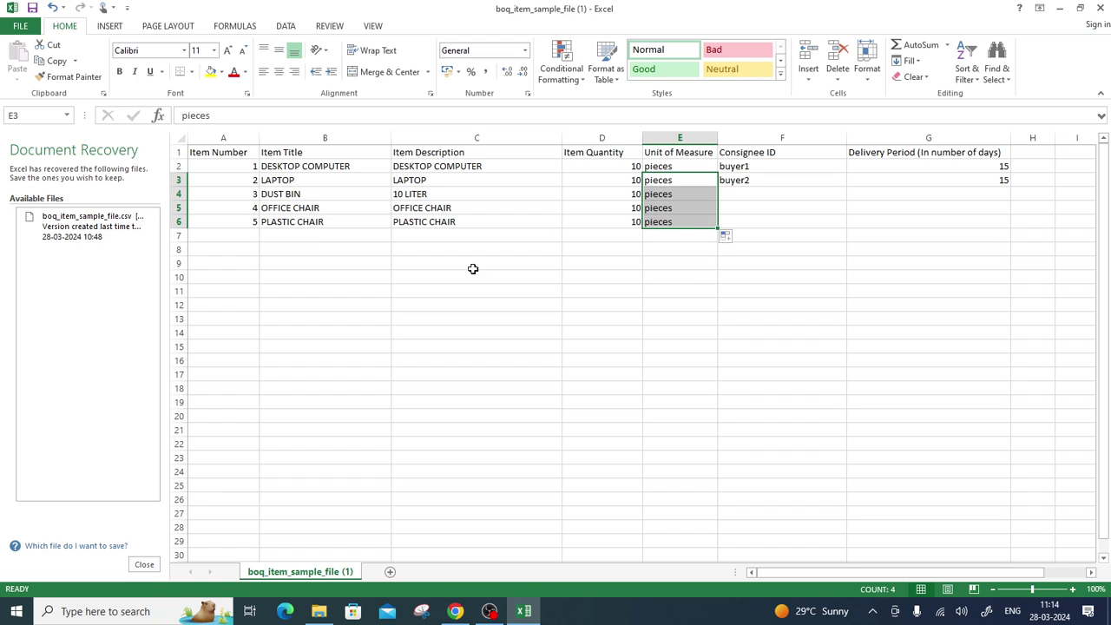
pyautogui.click(548, 259)
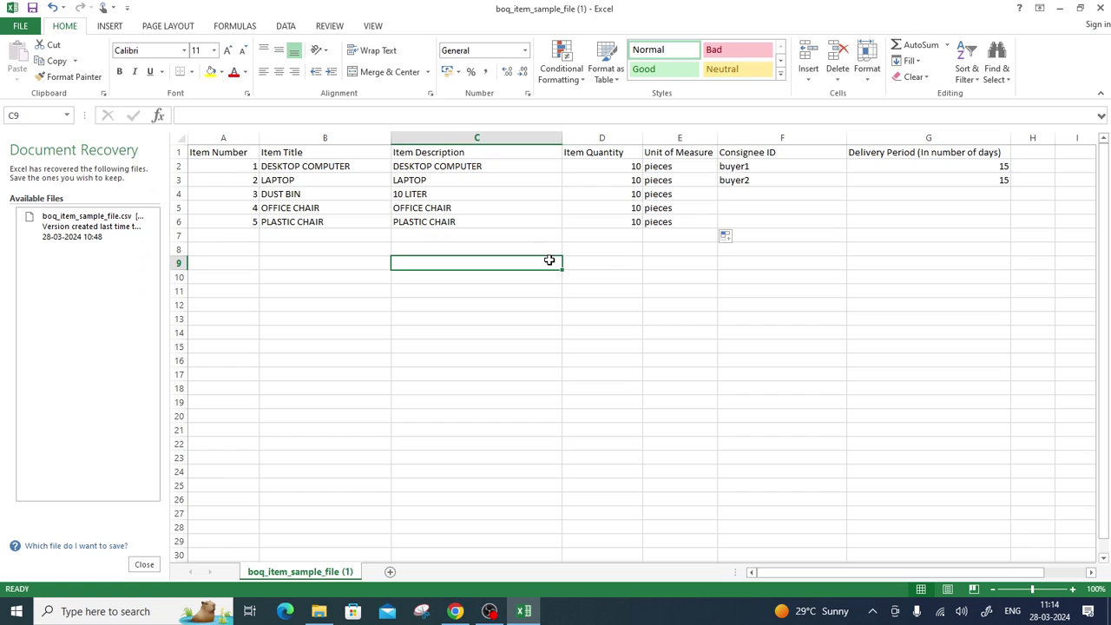
pyautogui.click(666, 245)
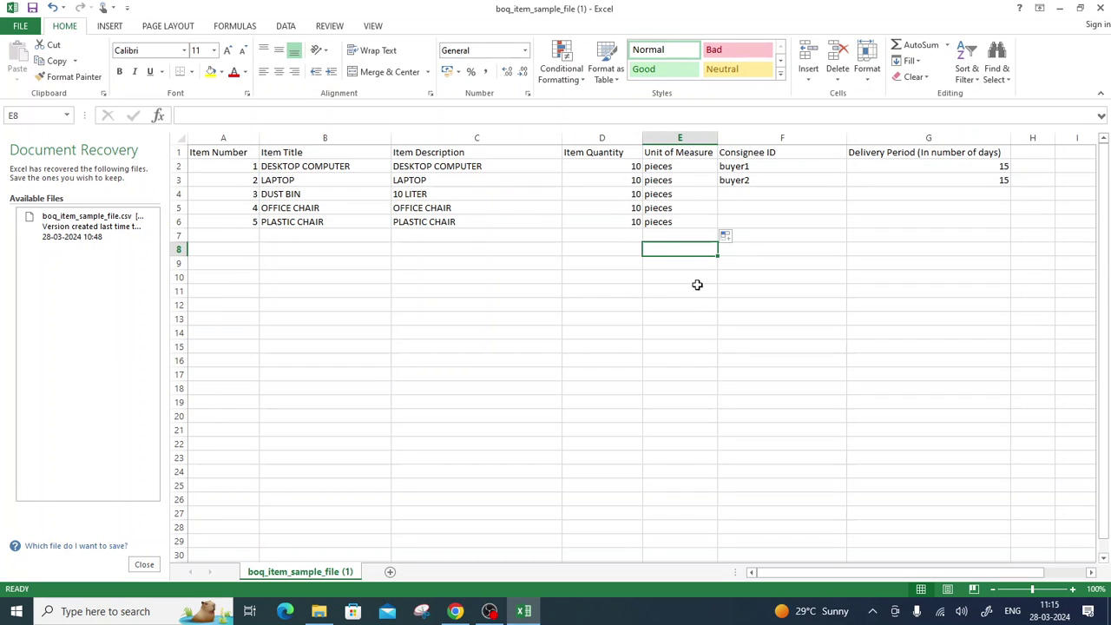
# Enter the new consignee ID in F2 and fill it down to F6.
pyautogui.click(770, 165)
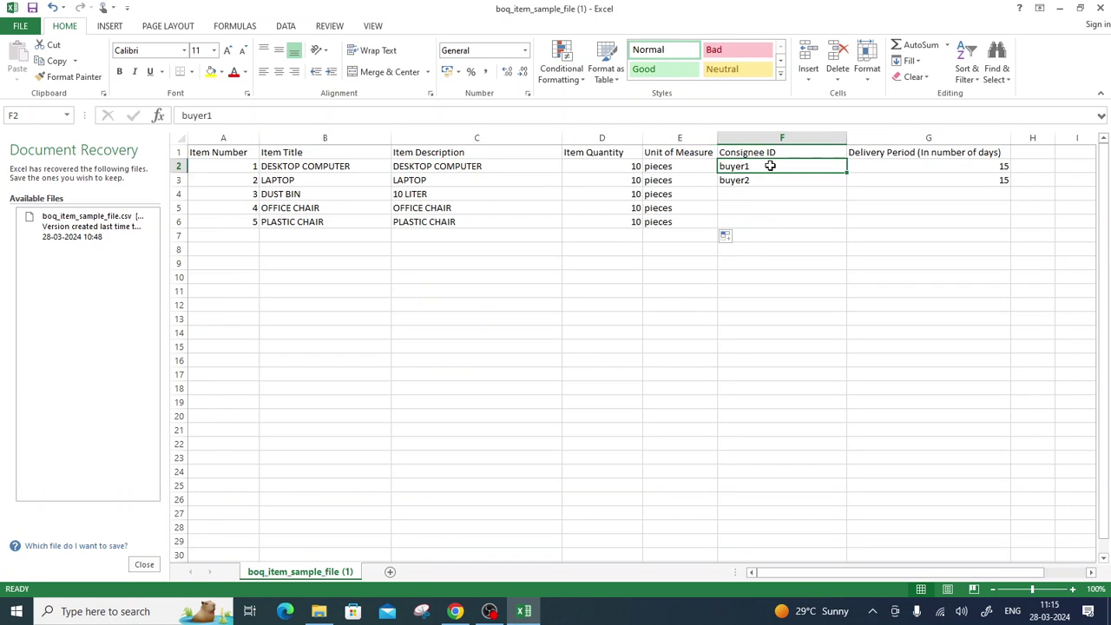
pyautogui.write('D')
pyautogui.press('BackSpace')
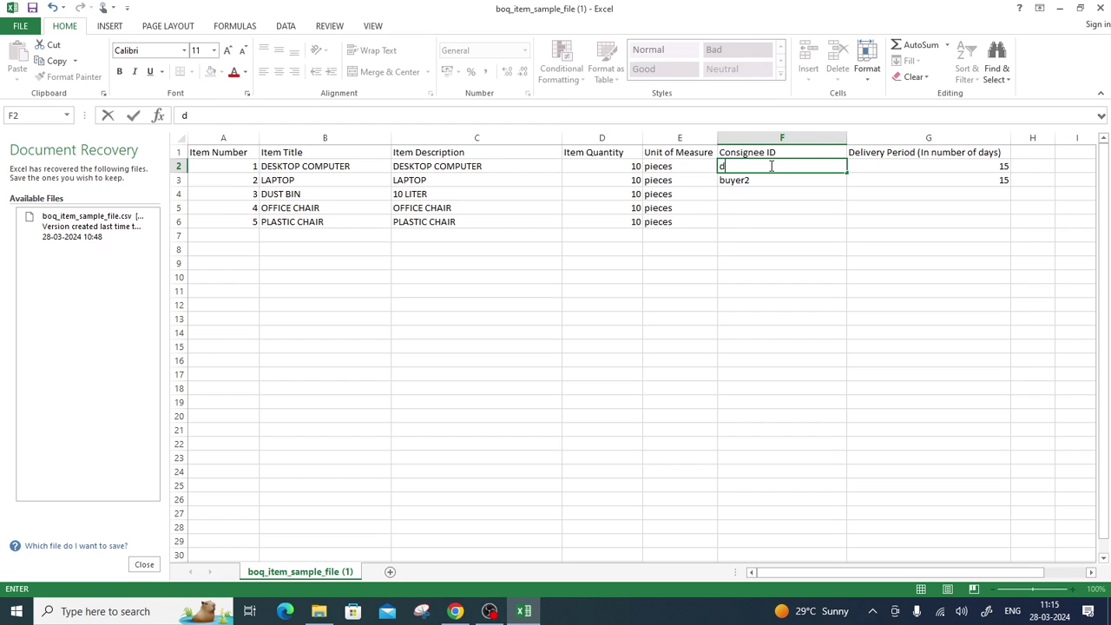
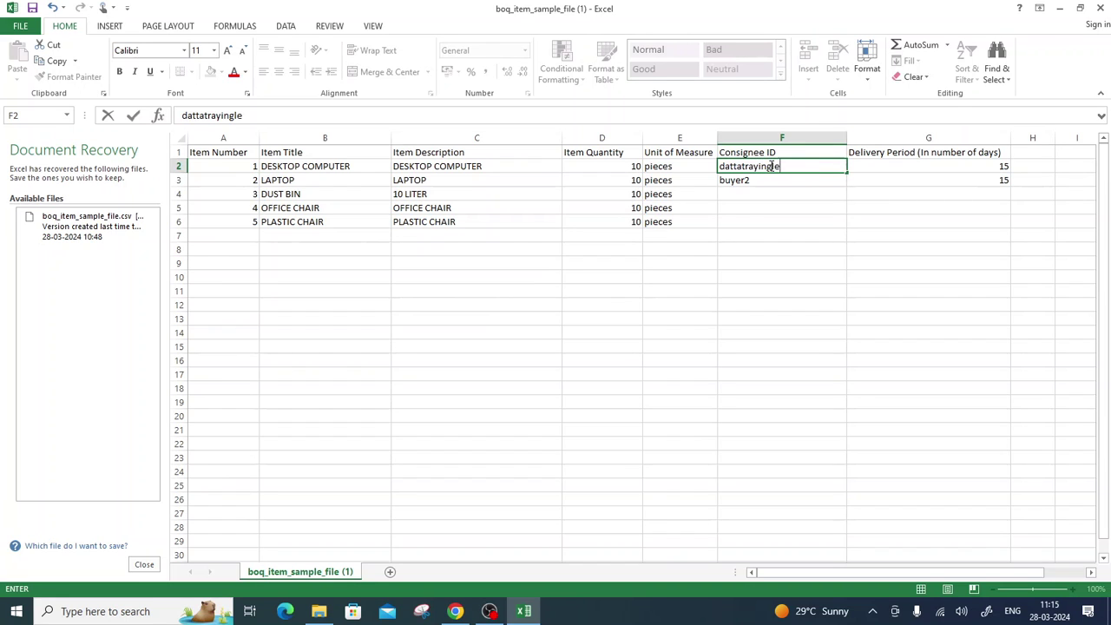
pyautogui.press('Return')
pyautogui.click(769, 165)
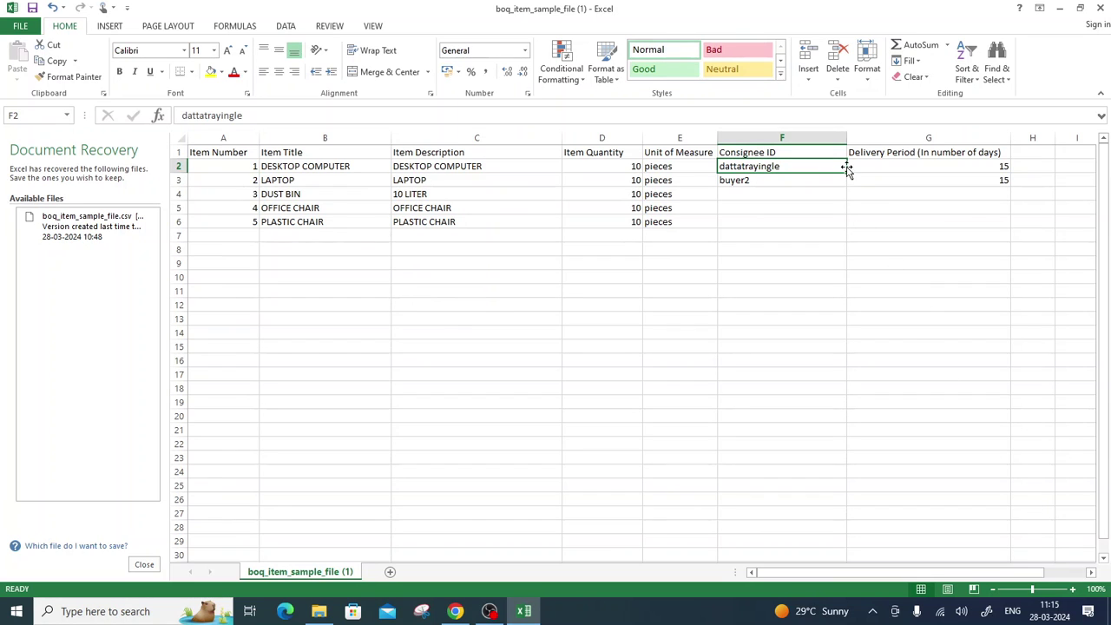
pyautogui.moveTo(846, 170); pyautogui.dragTo(829, 231)
pyautogui.click(752, 262)
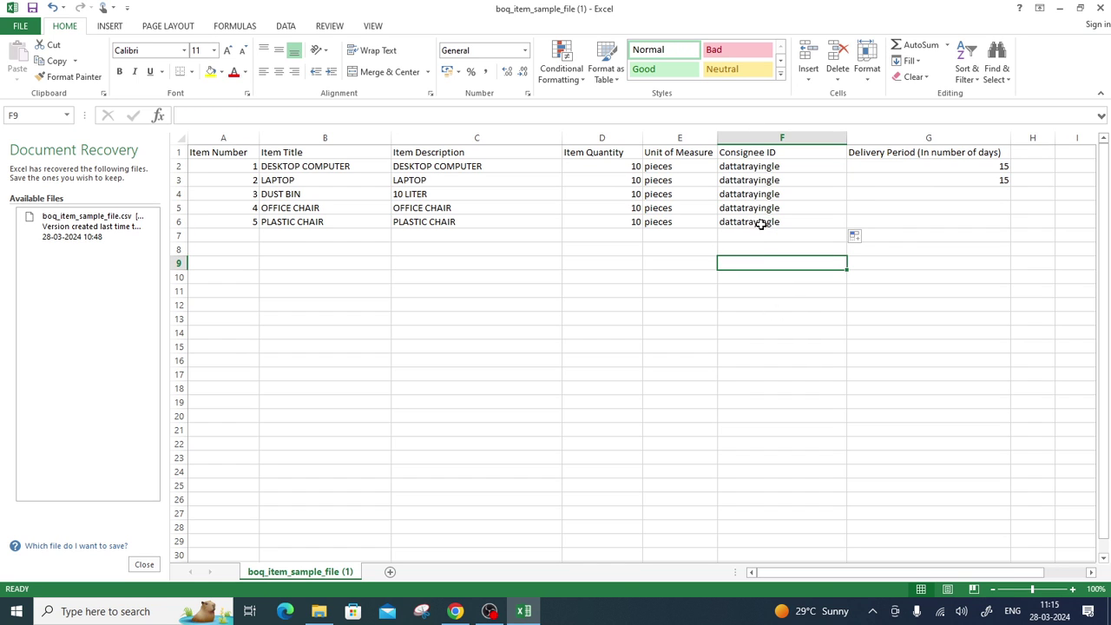
# Fill the 15-day delivery period from G3 down to G6, then return to GeM.
pyautogui.click(1000, 180)
pyautogui.moveTo(1009, 187); pyautogui.dragTo(1002, 229)
pyautogui.click(978, 289)
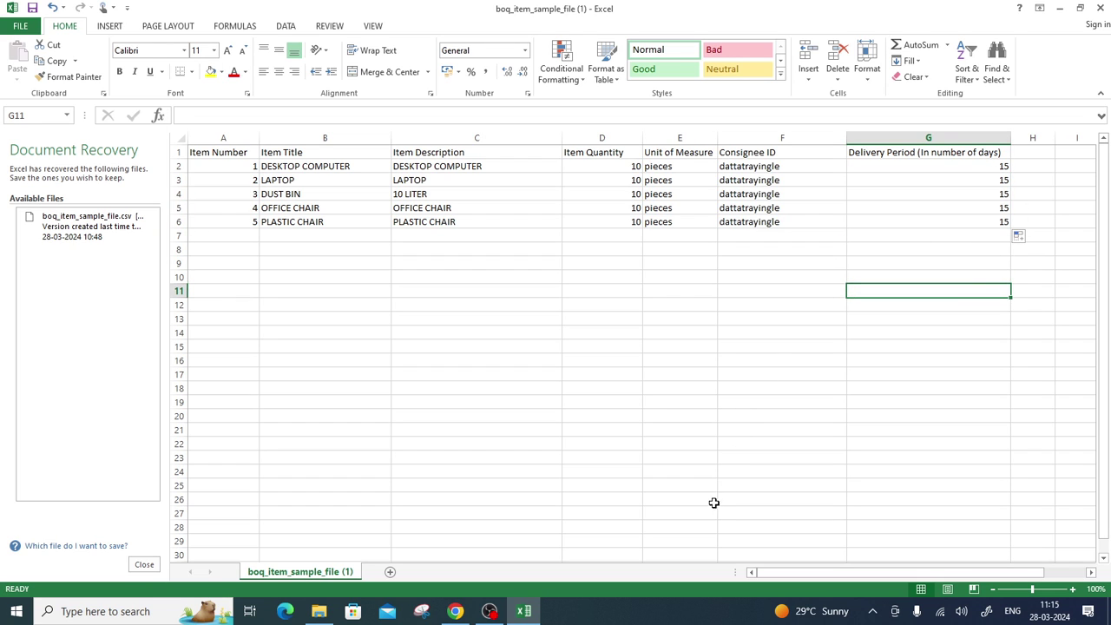
pyautogui.click(453, 611)
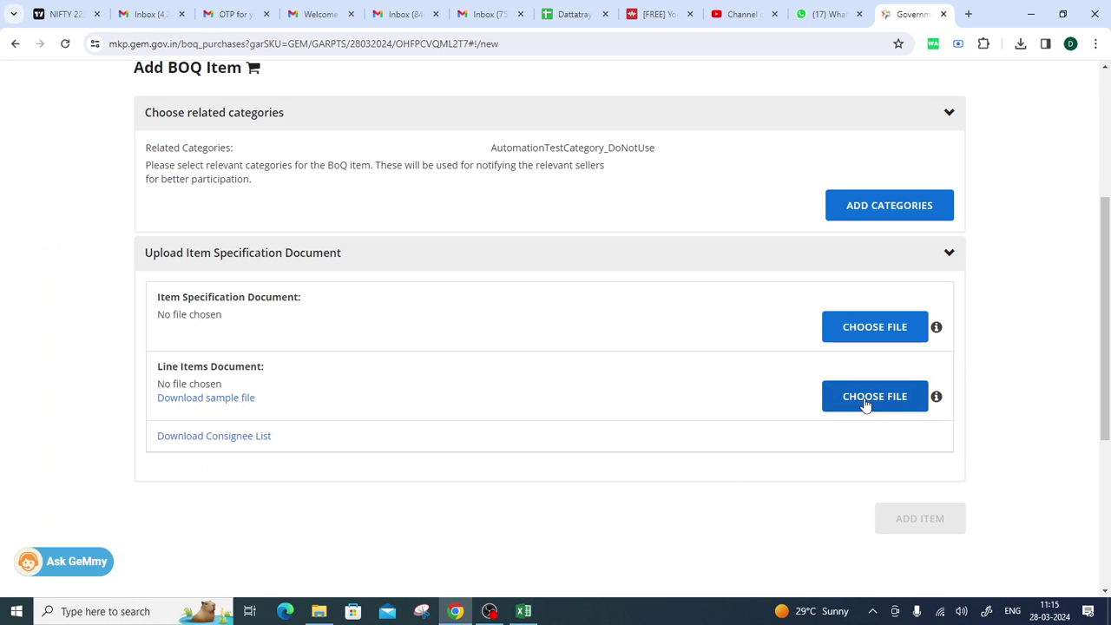
# Switch from GeM's Item Specification Document section to the BoQ sheet and open print preview with Ctrl+P.
pyautogui.moveTo(153, 295); pyautogui.dragTo(223, 318)
pyautogui.click(523, 611)
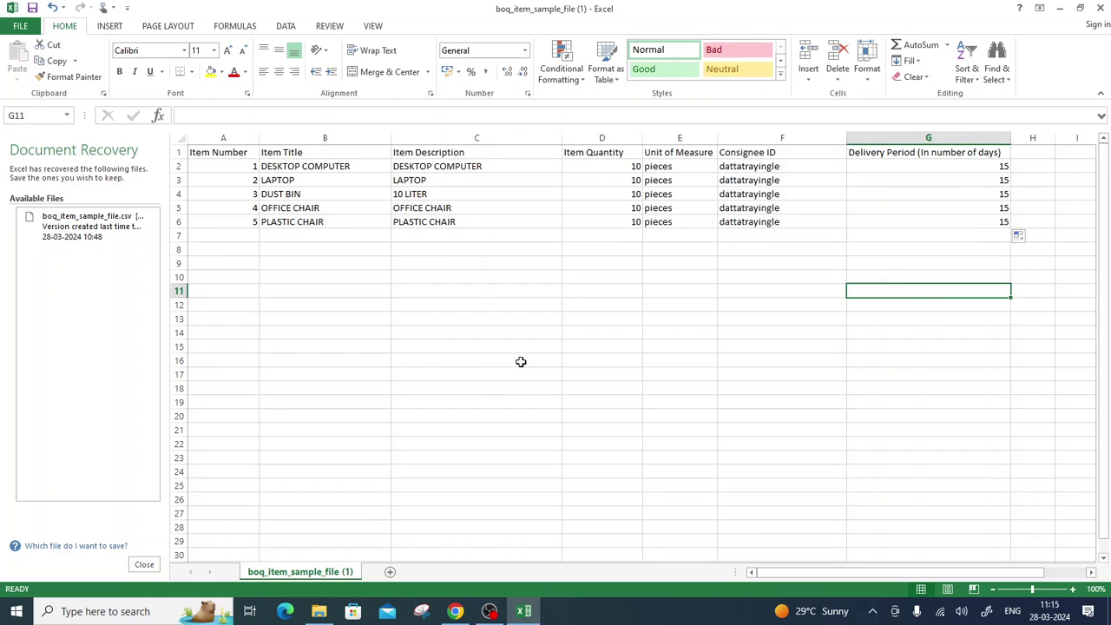
pyautogui.hotkey('ctrl', 'p')
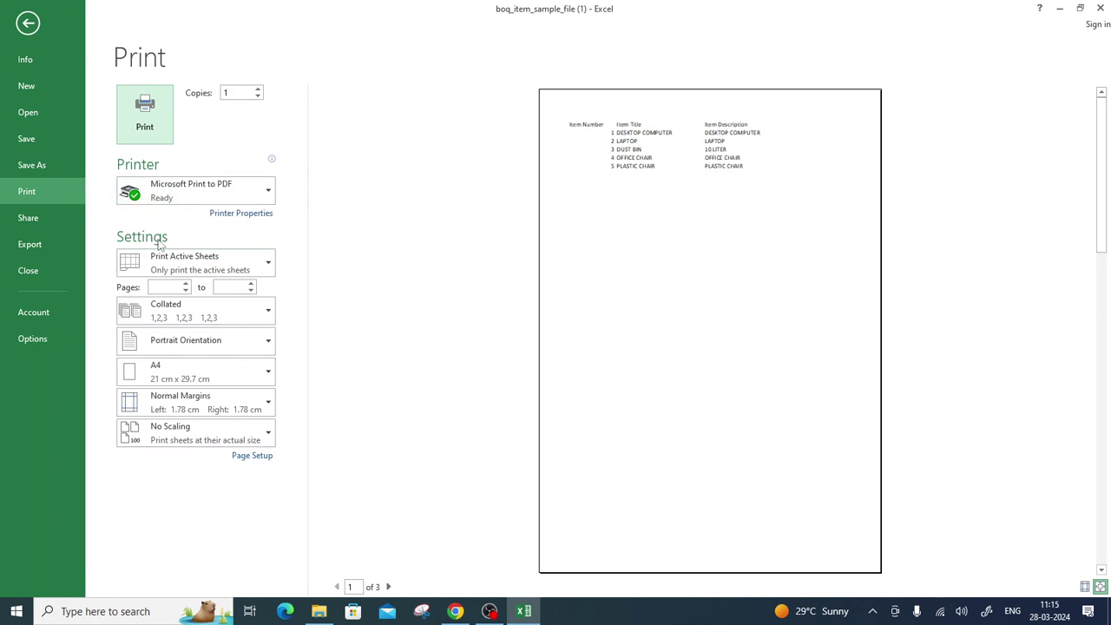
# Print page 1 only to a PDF named upload in Downloads.
pyautogui.click(159, 286)
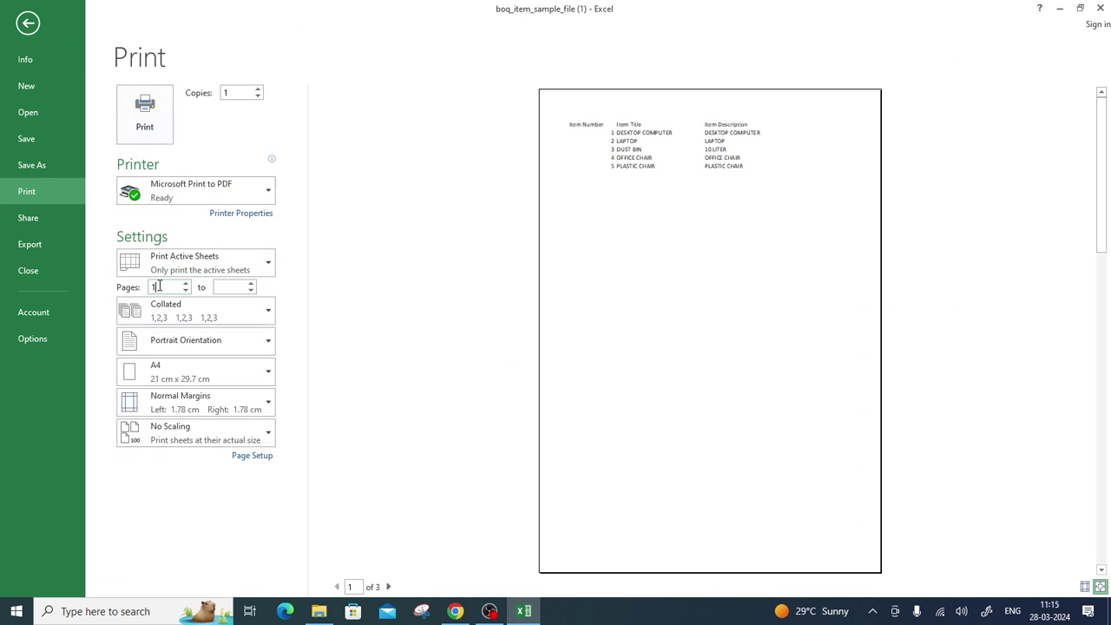
pyautogui.press('Tab')
pyautogui.write('1')
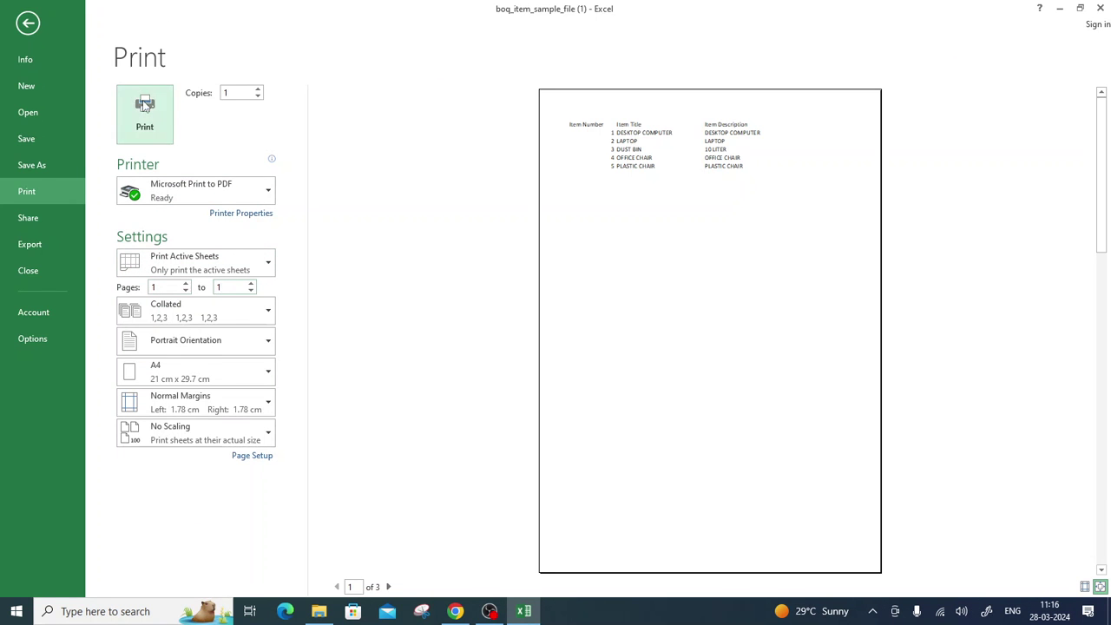
pyautogui.click(144, 108)
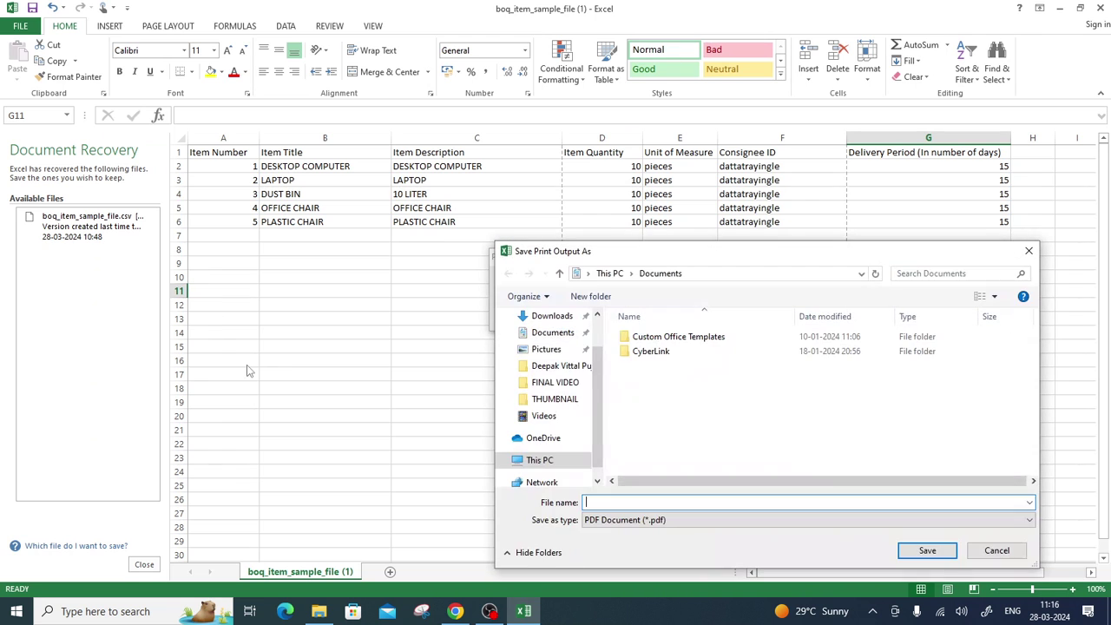
pyautogui.click(547, 317)
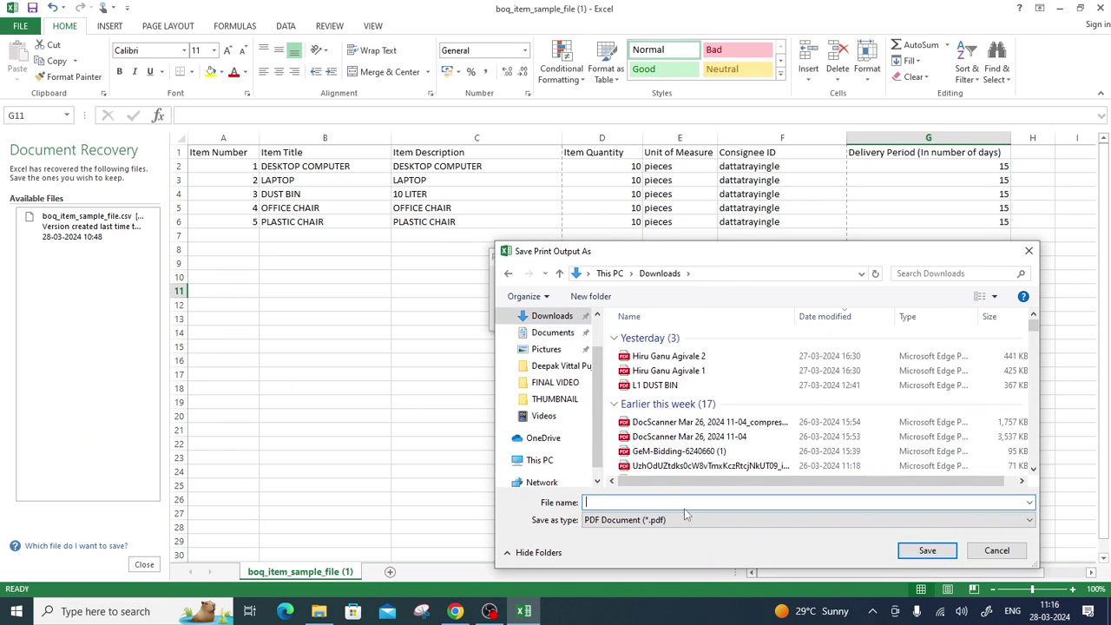
pyautogui.write('upload')
pyautogui.press('Return')
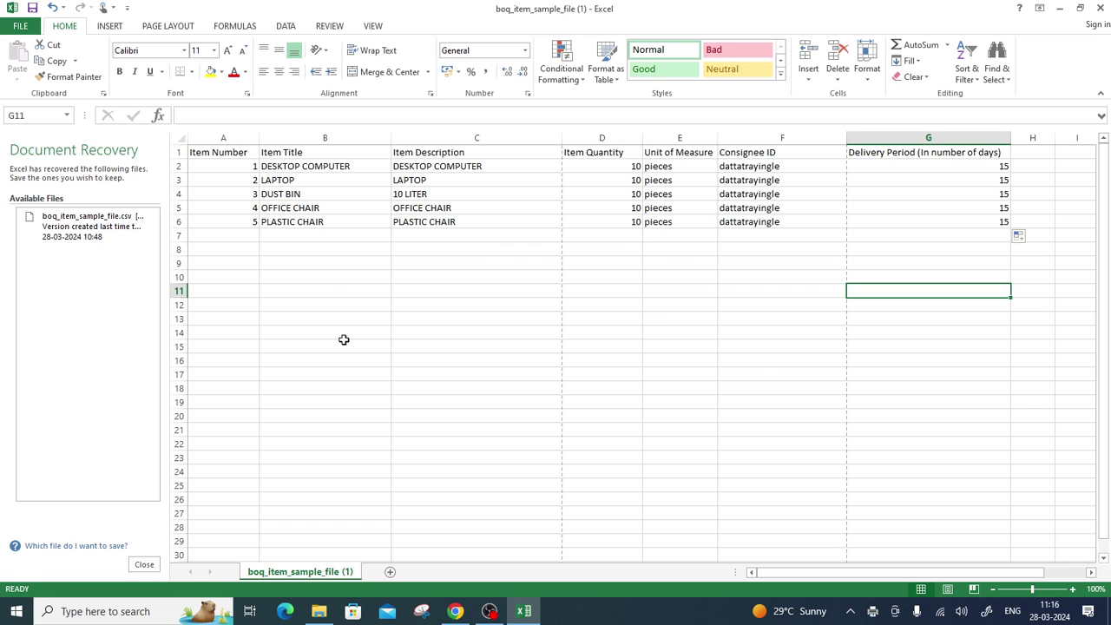
# Save the workbook, keeping it in CSV format.
pyautogui.click(483, 421)
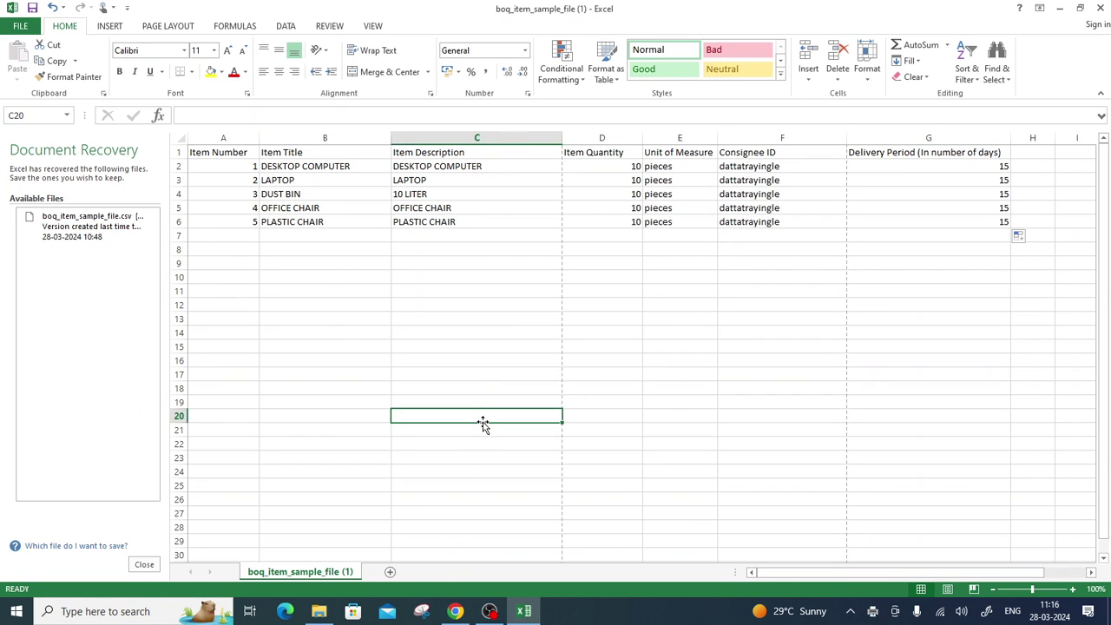
pyautogui.hotkey('ctrl', 's')
pyautogui.click(497, 344)
# Attach upload.pdf as the item specification and the line-items CSV, then add the BoQ item to the cart.
pyautogui.click(453, 607)
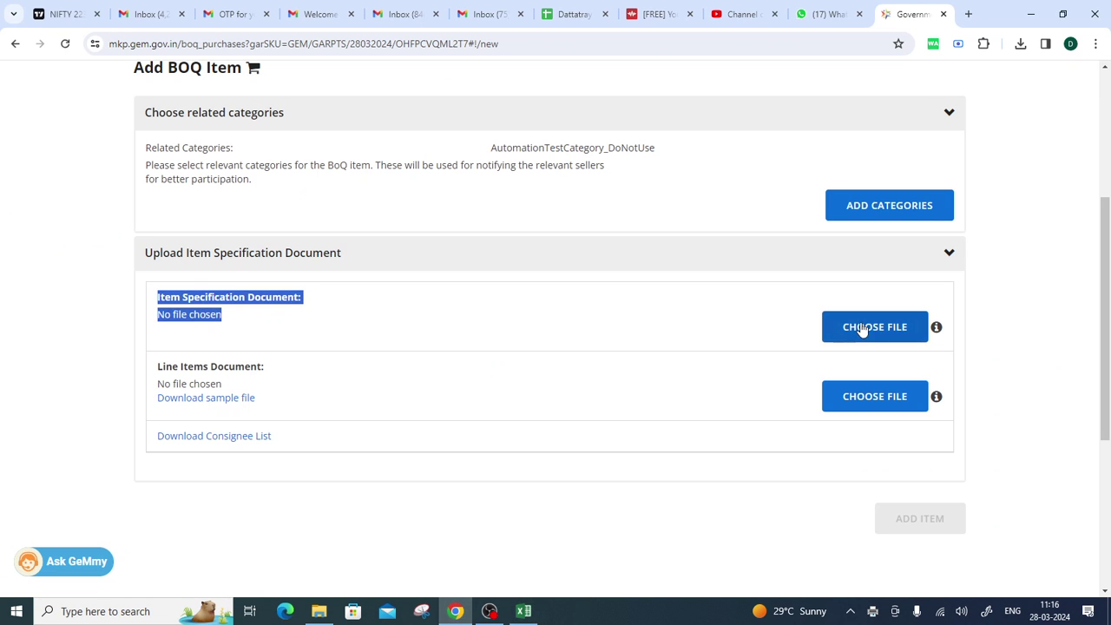
pyautogui.click(521, 366)
pyautogui.moveTo(151, 294); pyautogui.dragTo(224, 316)
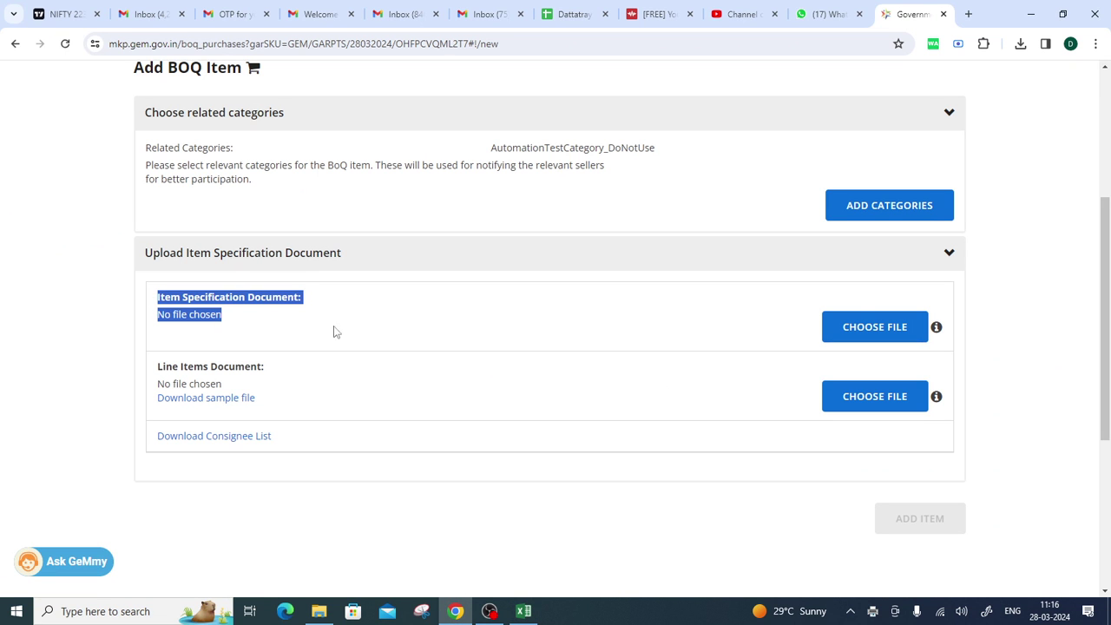
pyautogui.click(898, 330)
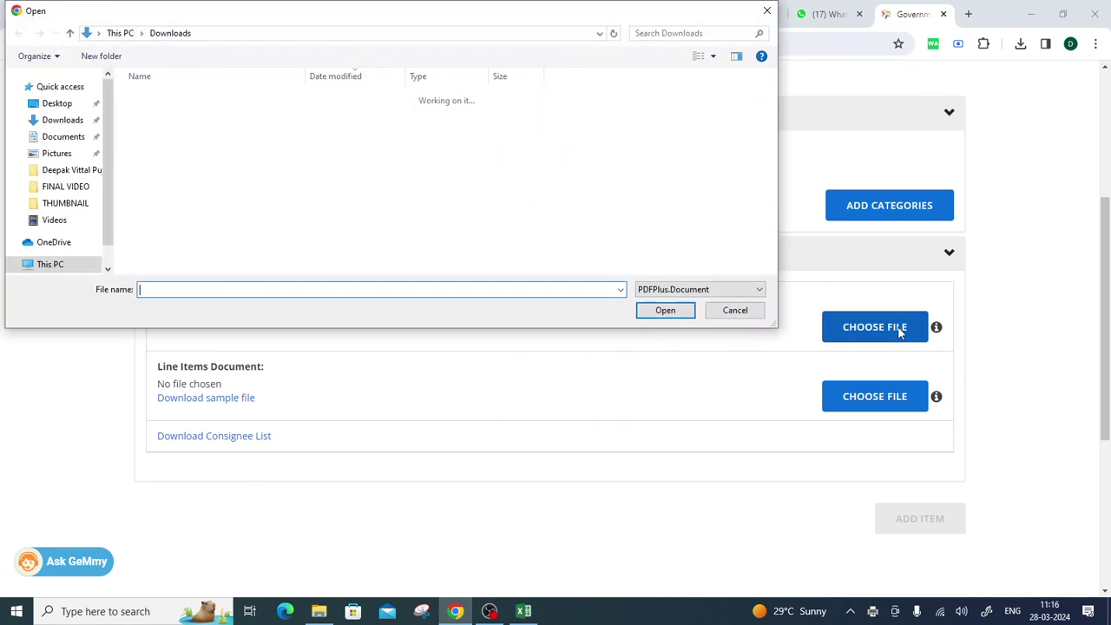
pyautogui.doubleClick(171, 116)
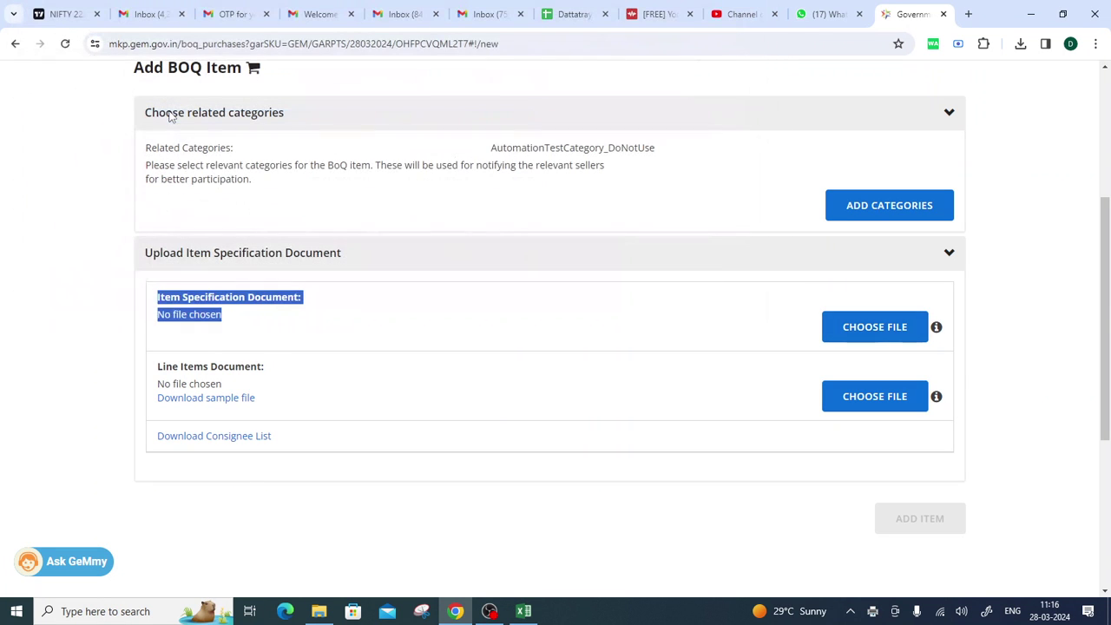
pyautogui.click(875, 396)
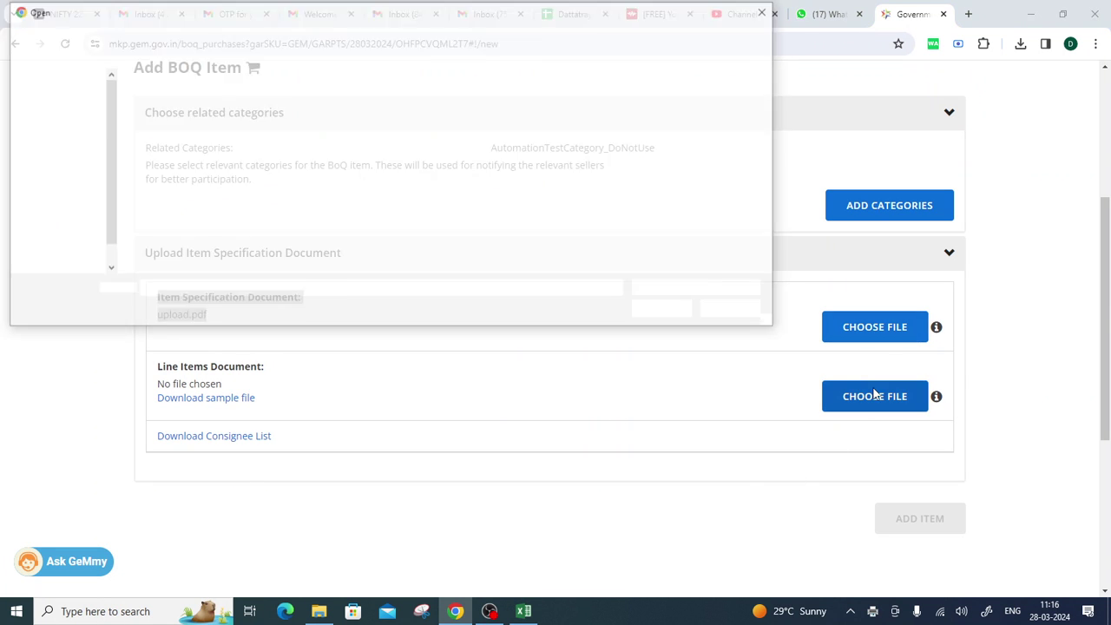
pyautogui.press('Escape')
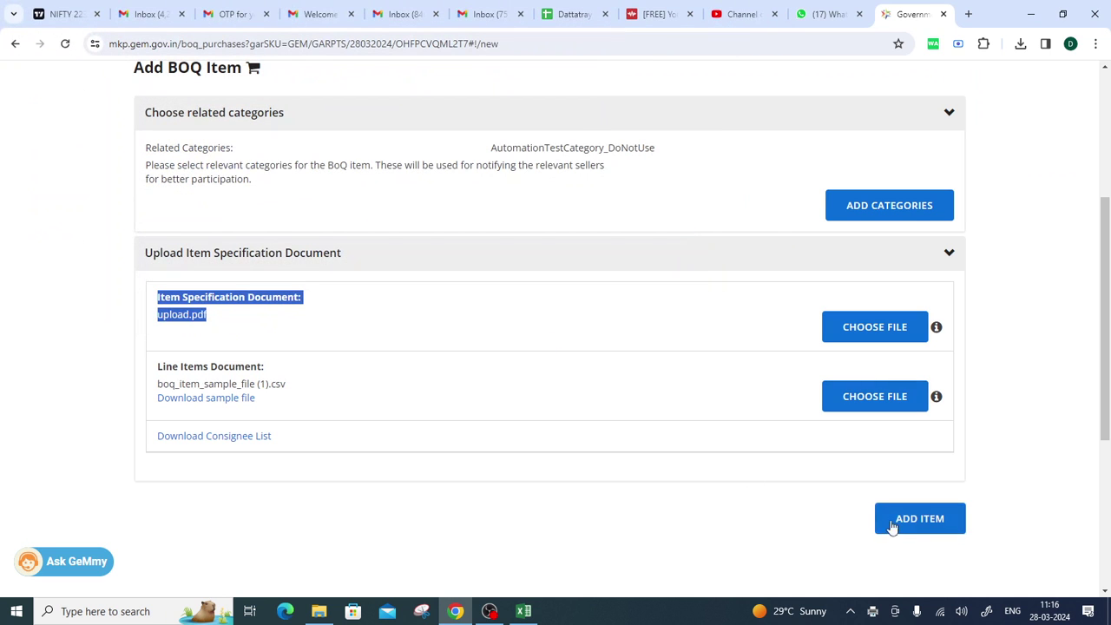
pyautogui.click(909, 514)
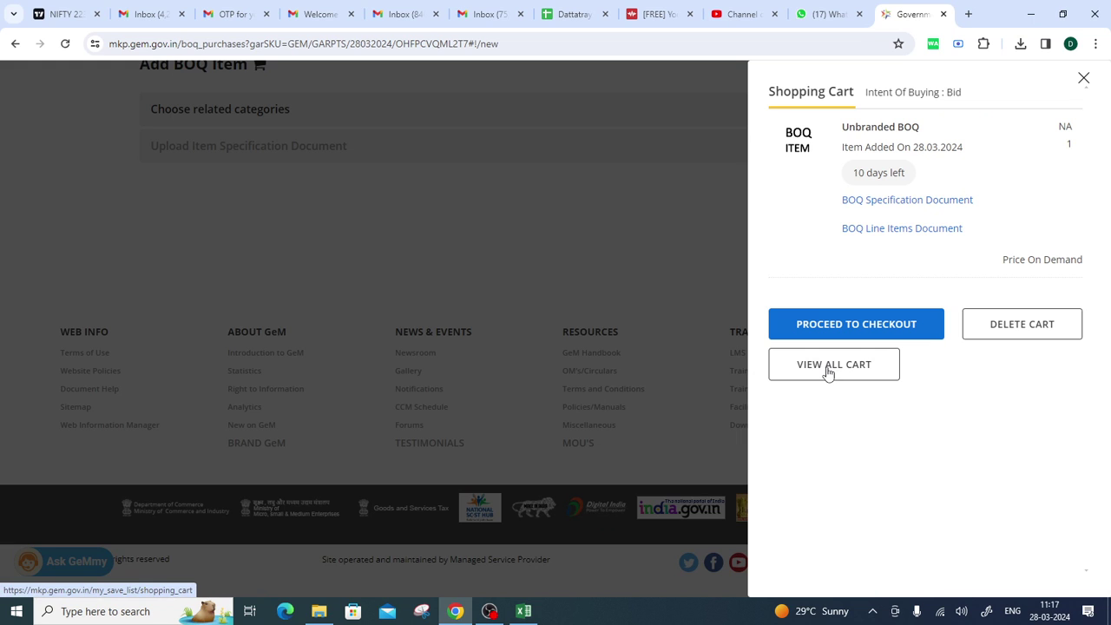
# Proceed to checkout with the Unbranded BOQ item and create a bid from it.
pyautogui.click(855, 324)
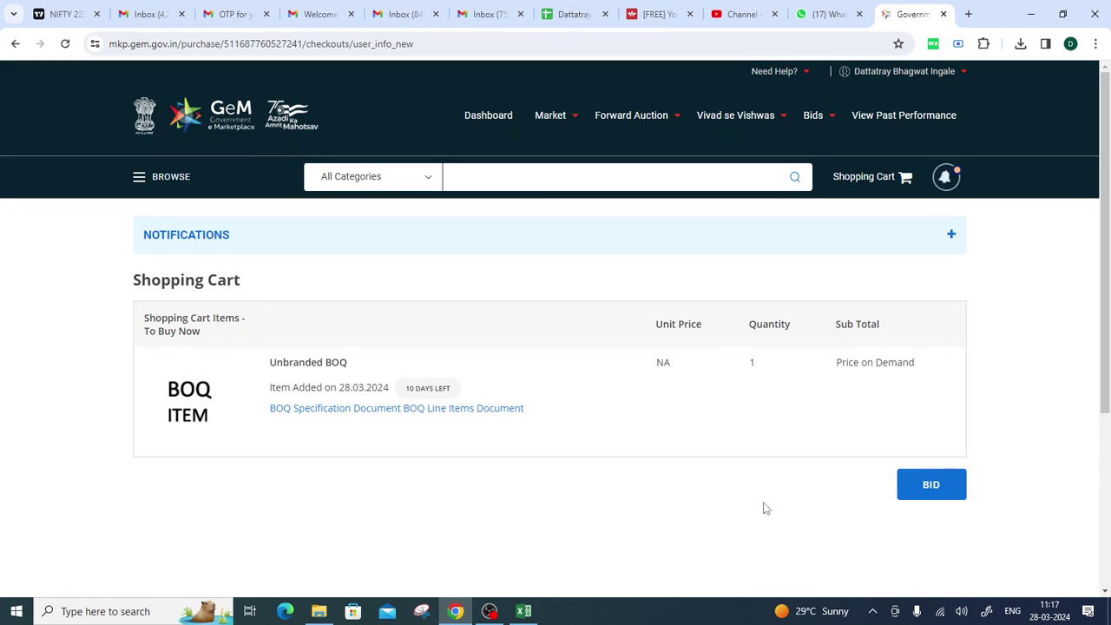
pyautogui.click(927, 494)
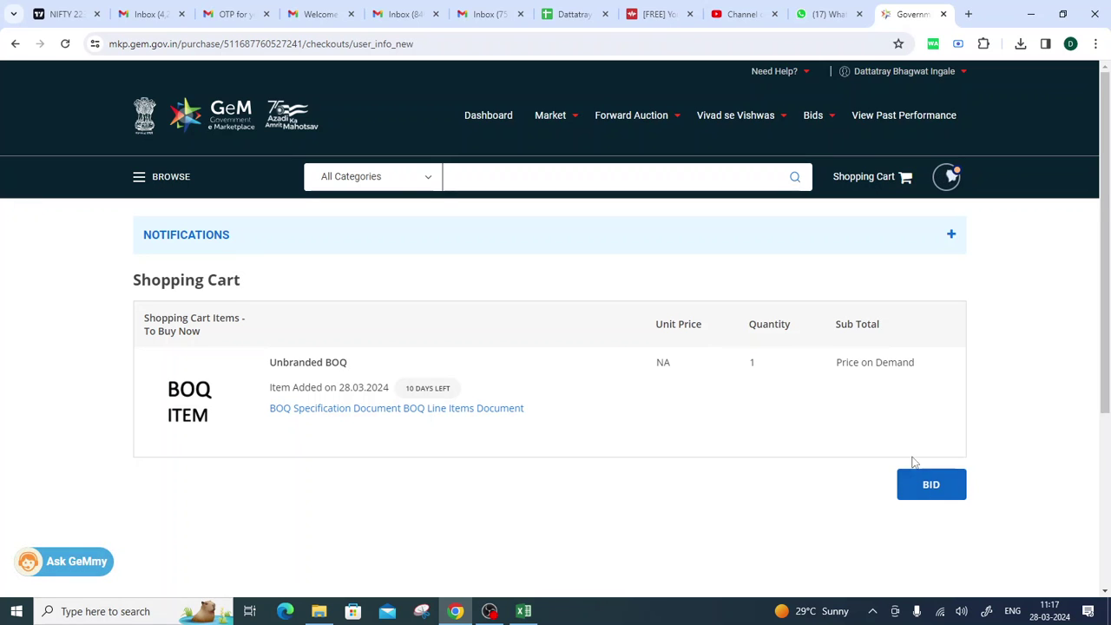
pyautogui.scroll(-1, 913, 462)
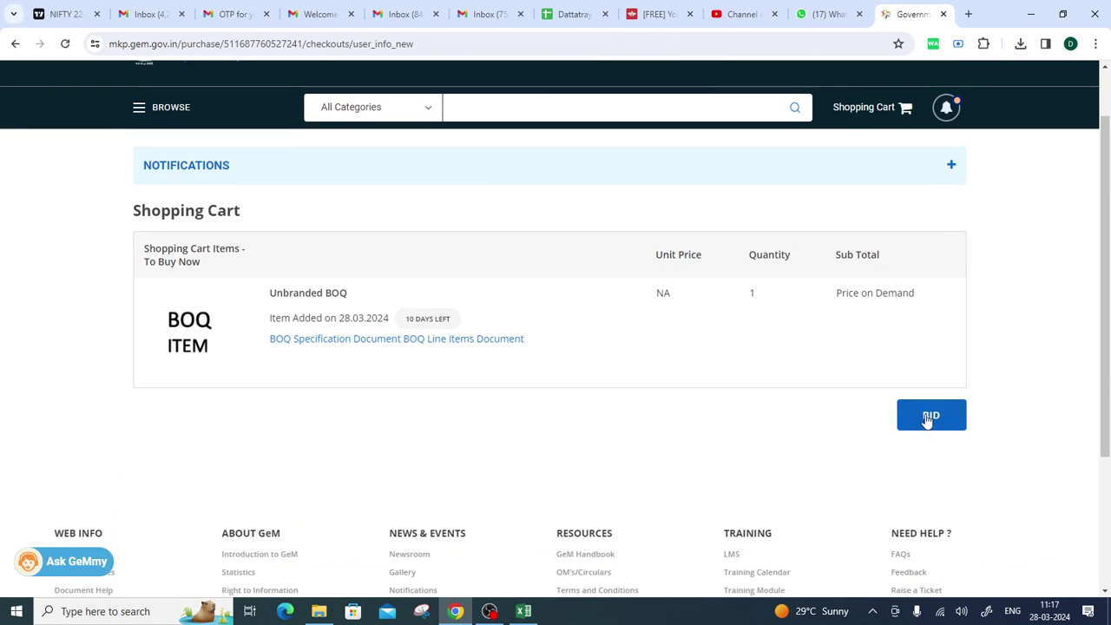
pyautogui.click(927, 417)
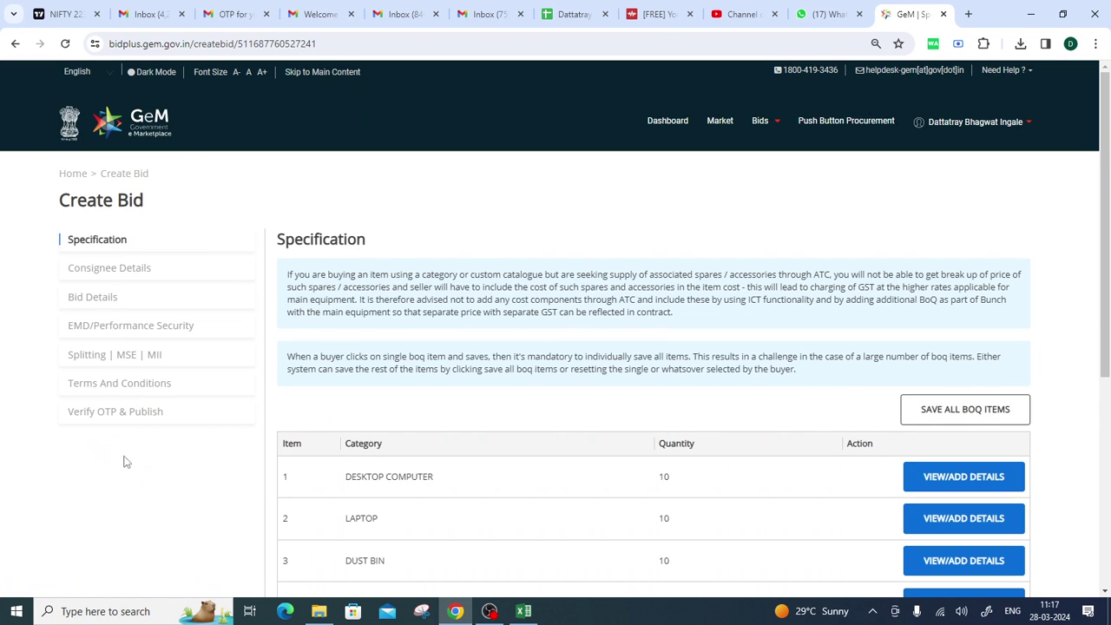
# Save all five BoQ items, confirm, and continue to consignee details.
pyautogui.scroll(-2, 623, 472)
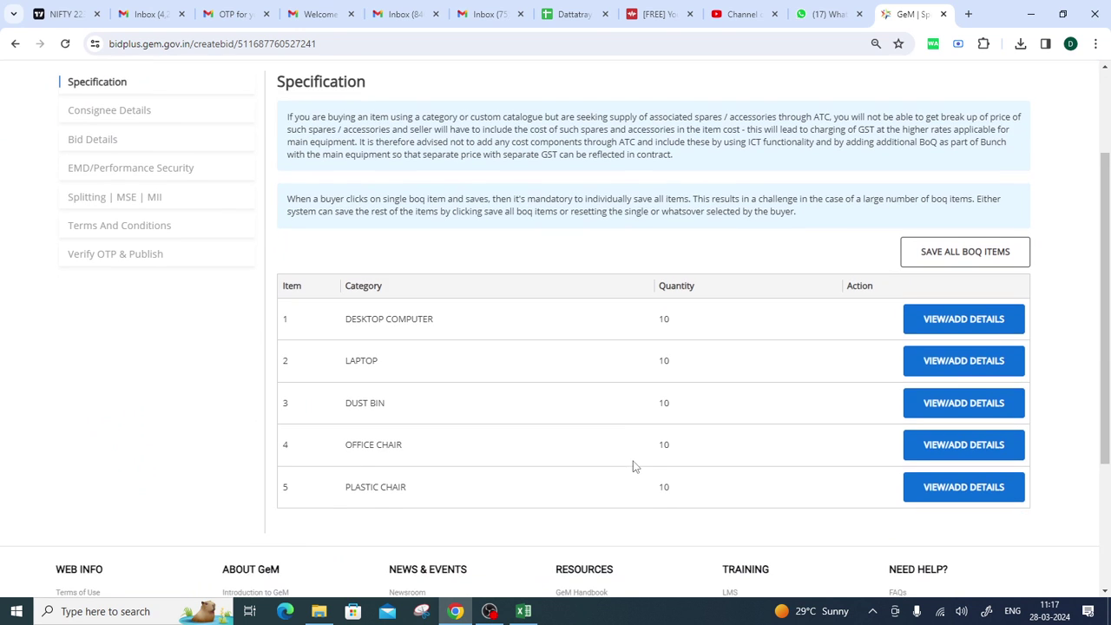
pyautogui.scroll(1, 835, 372)
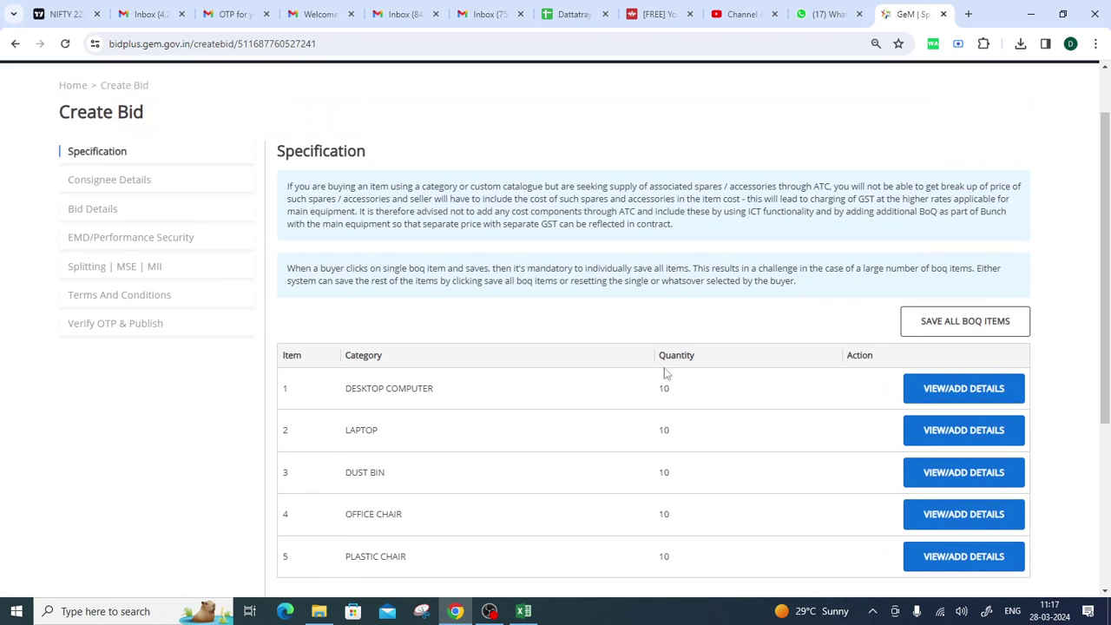
pyautogui.click(948, 324)
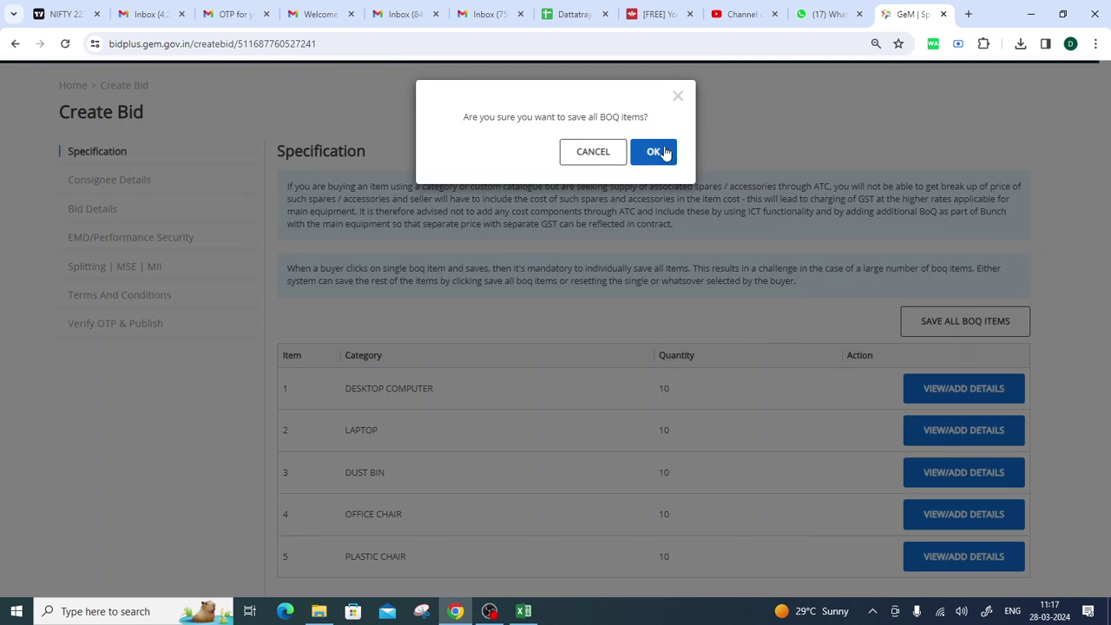
pyautogui.click(655, 152)
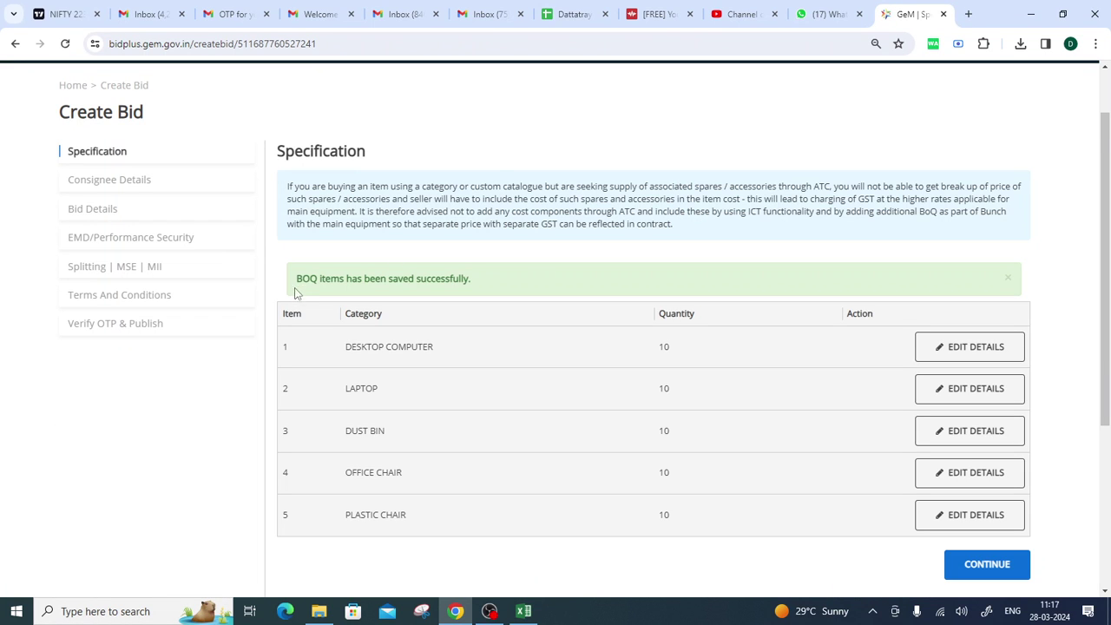
pyautogui.moveTo(295, 292); pyautogui.dragTo(473, 281)
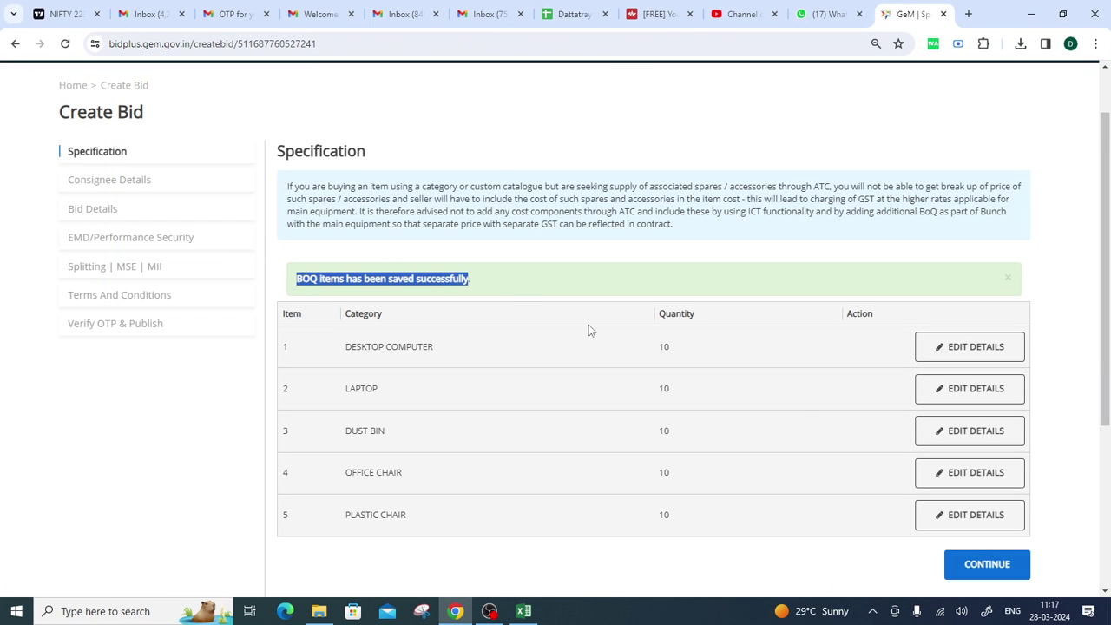
pyautogui.click(992, 564)
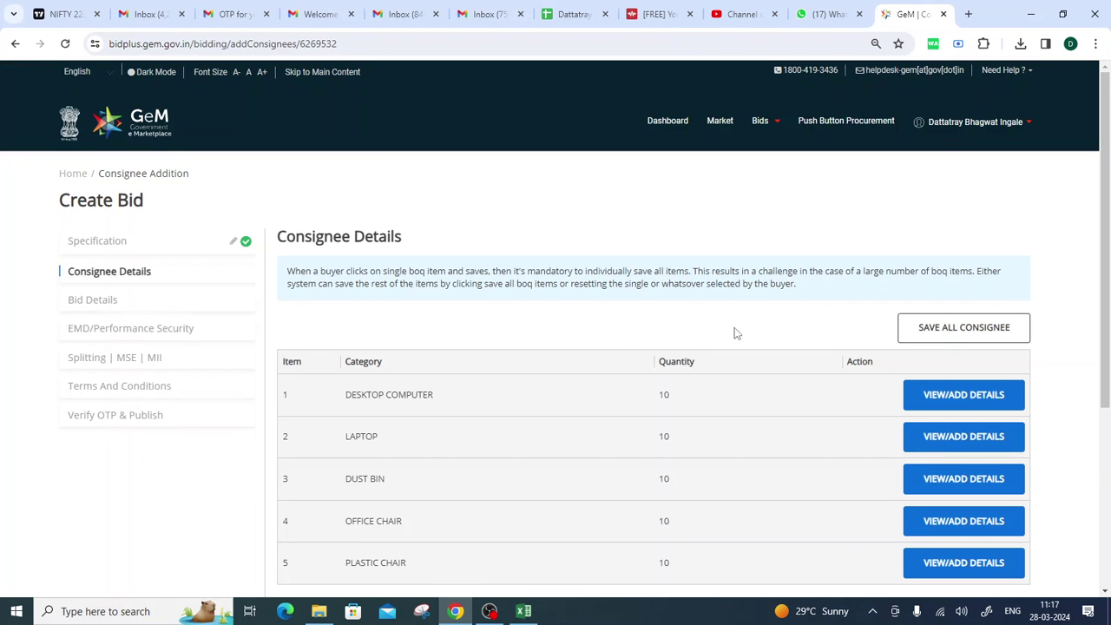
# Save and confirm the consignee details for DESKTOP COMPUTER and LAPTOP.
pyautogui.scroll(-1, 734, 333)
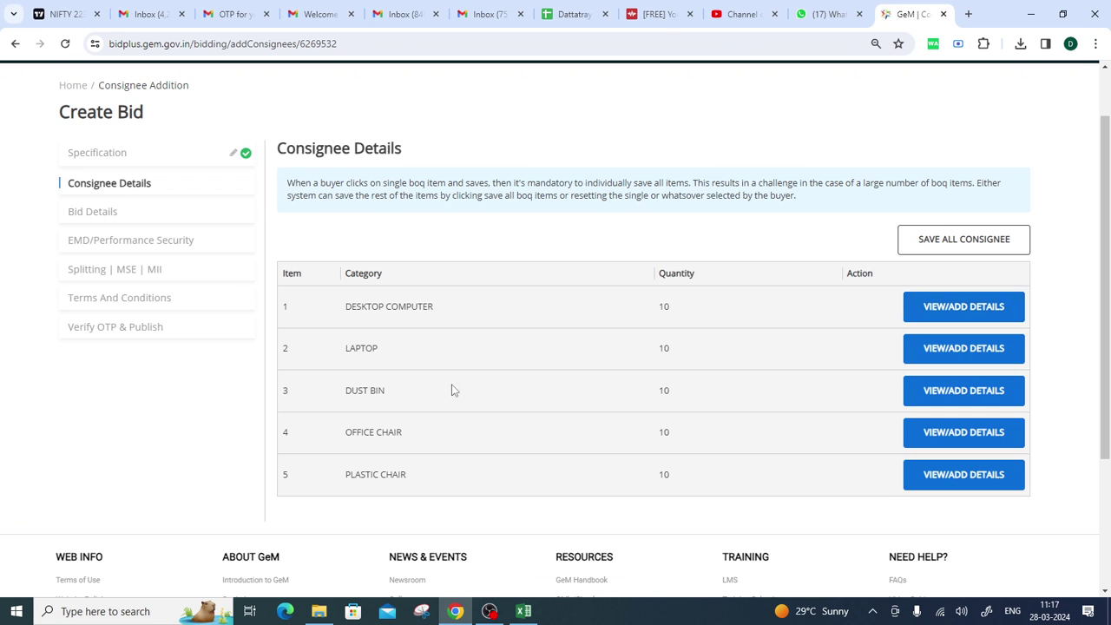
pyautogui.scroll(-1, 451, 390)
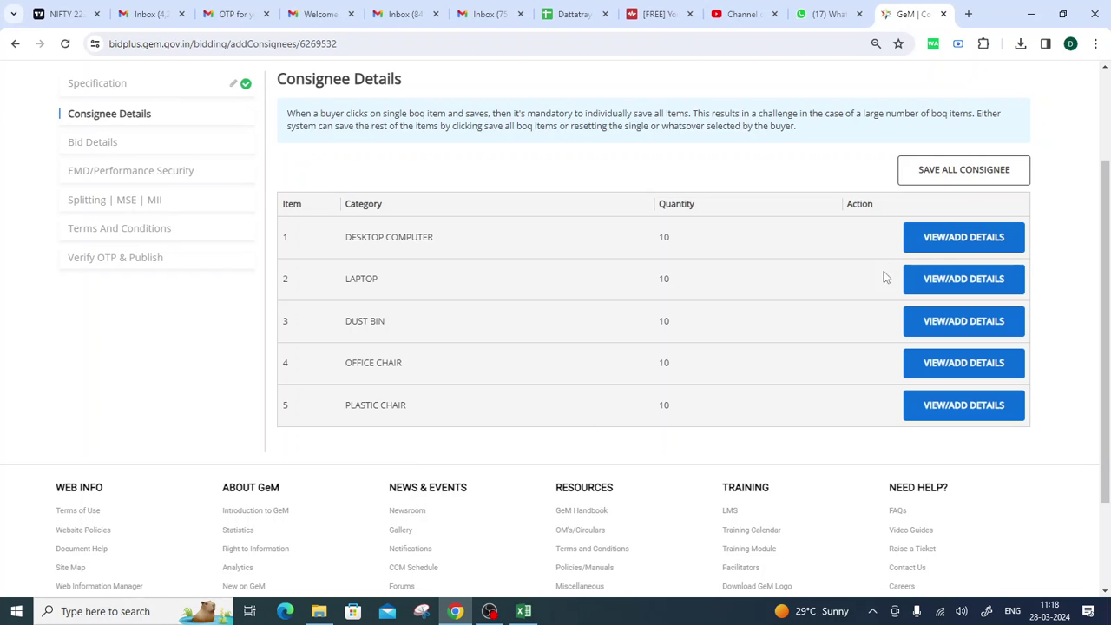
pyautogui.click(965, 236)
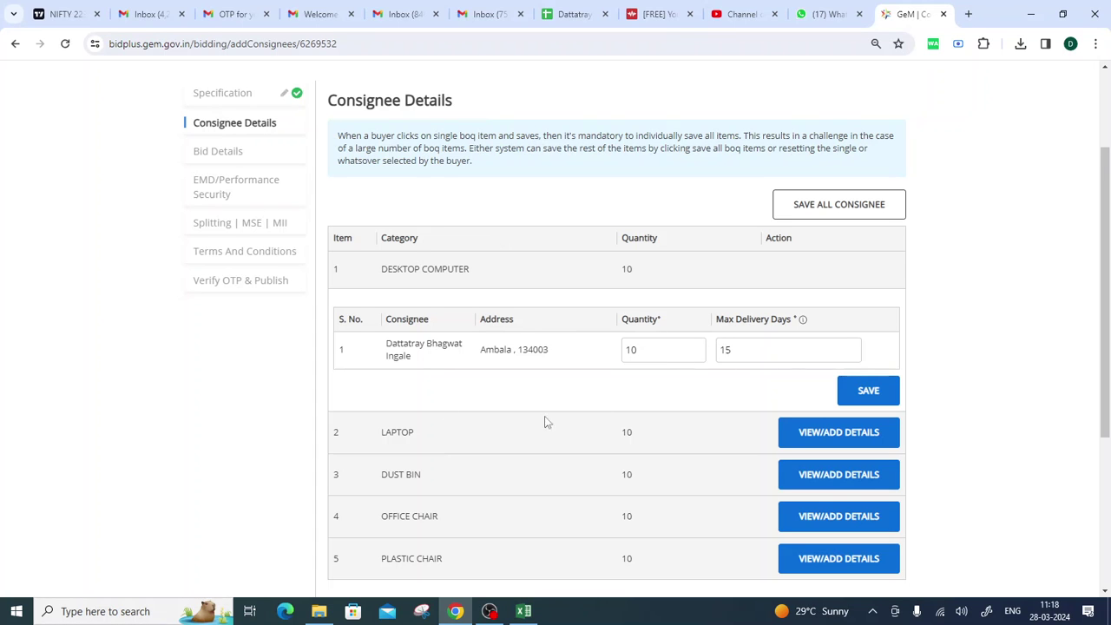
pyautogui.click(867, 390)
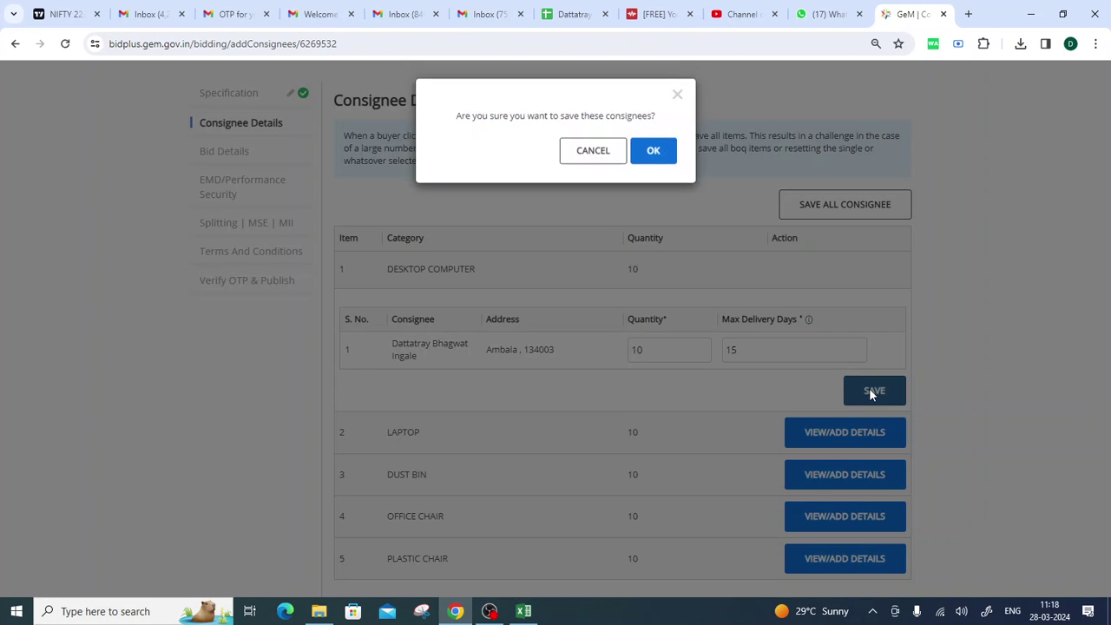
pyautogui.click(655, 156)
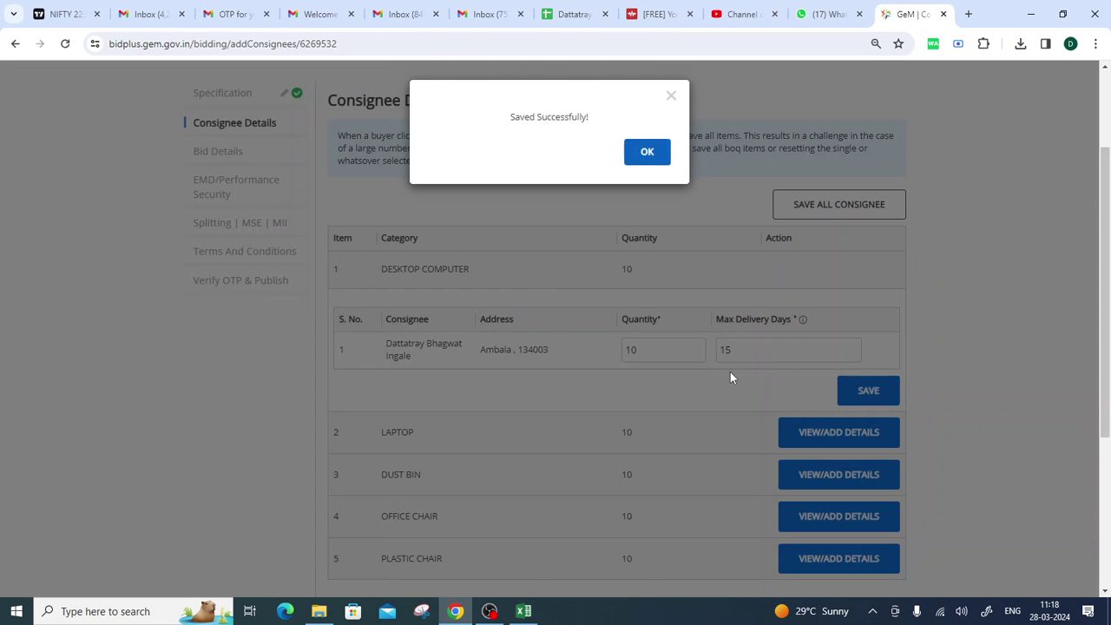
pyautogui.click(647, 152)
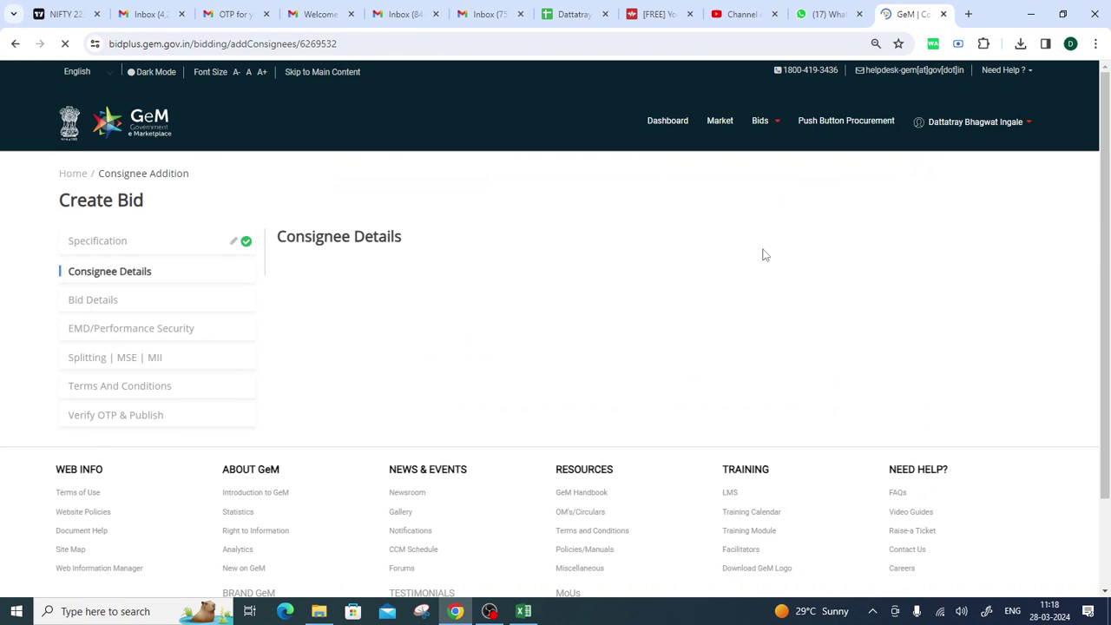
pyautogui.scroll(-2, 880, 372)
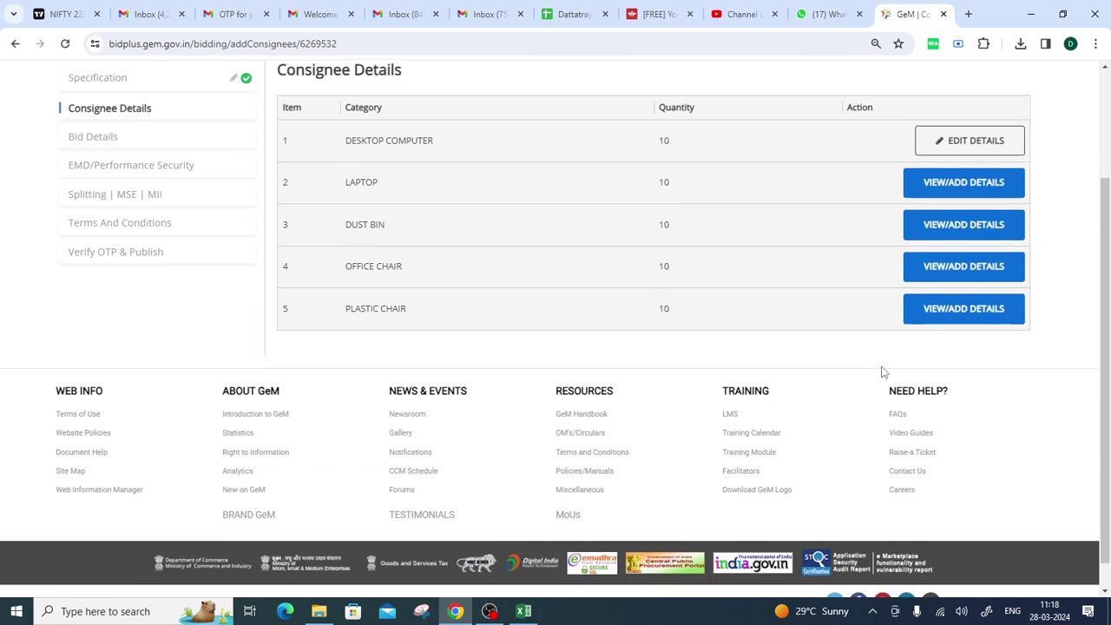
pyautogui.scroll(2, 880, 373)
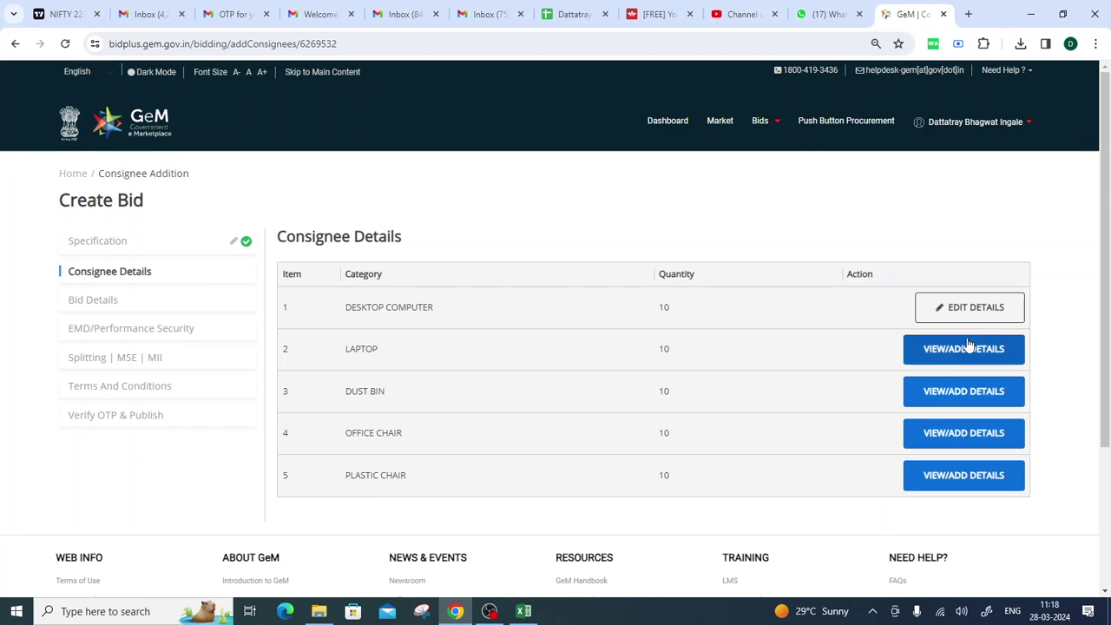
pyautogui.click(968, 346)
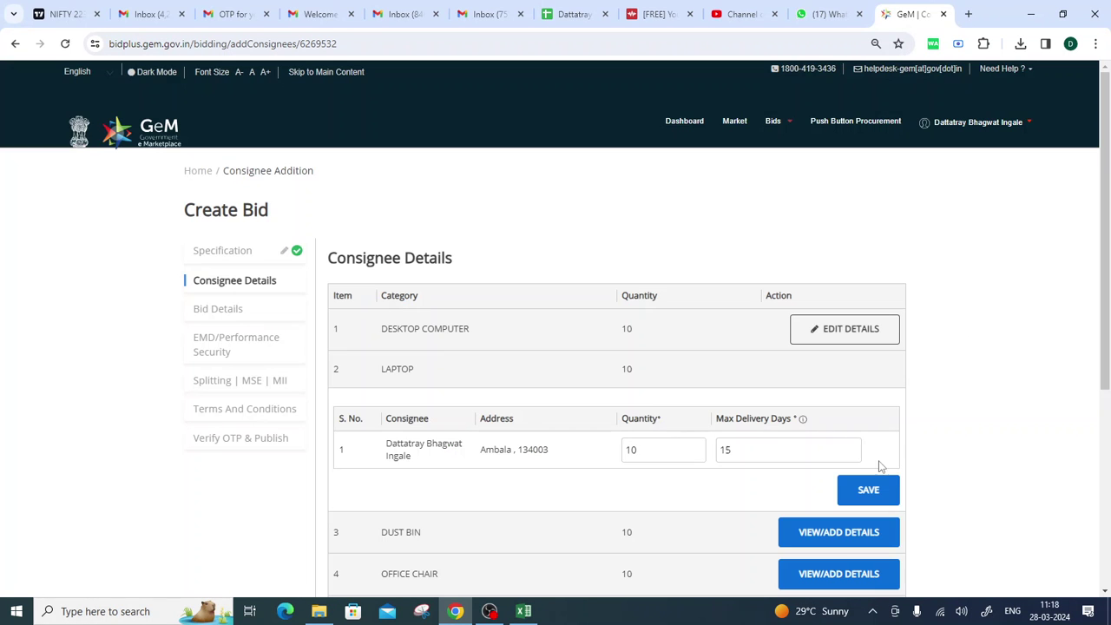
pyautogui.click(873, 489)
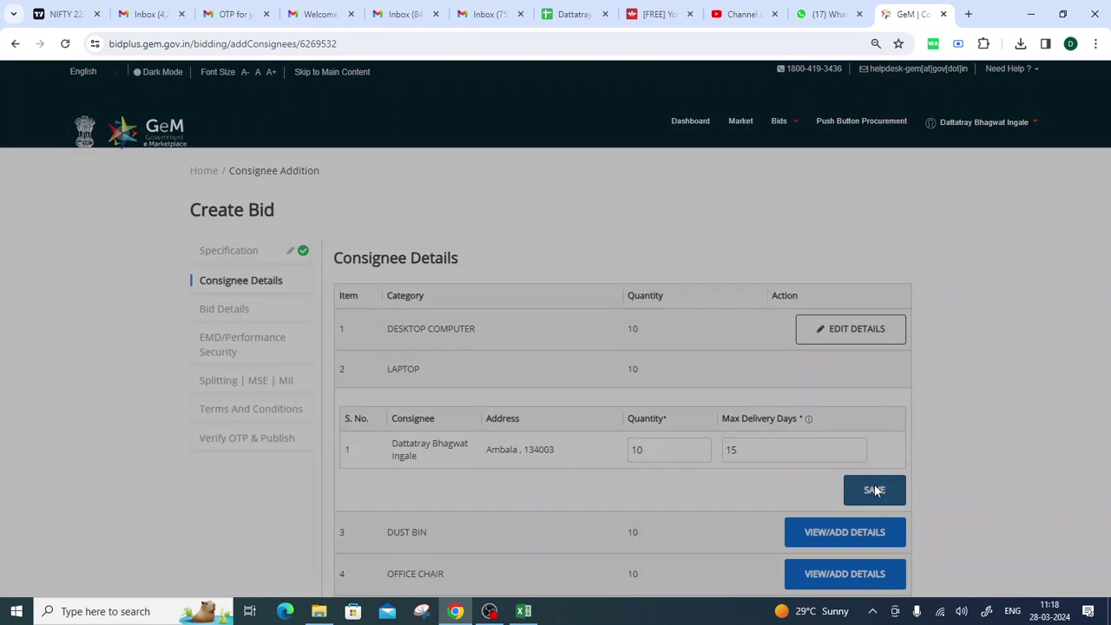
pyautogui.click(657, 151)
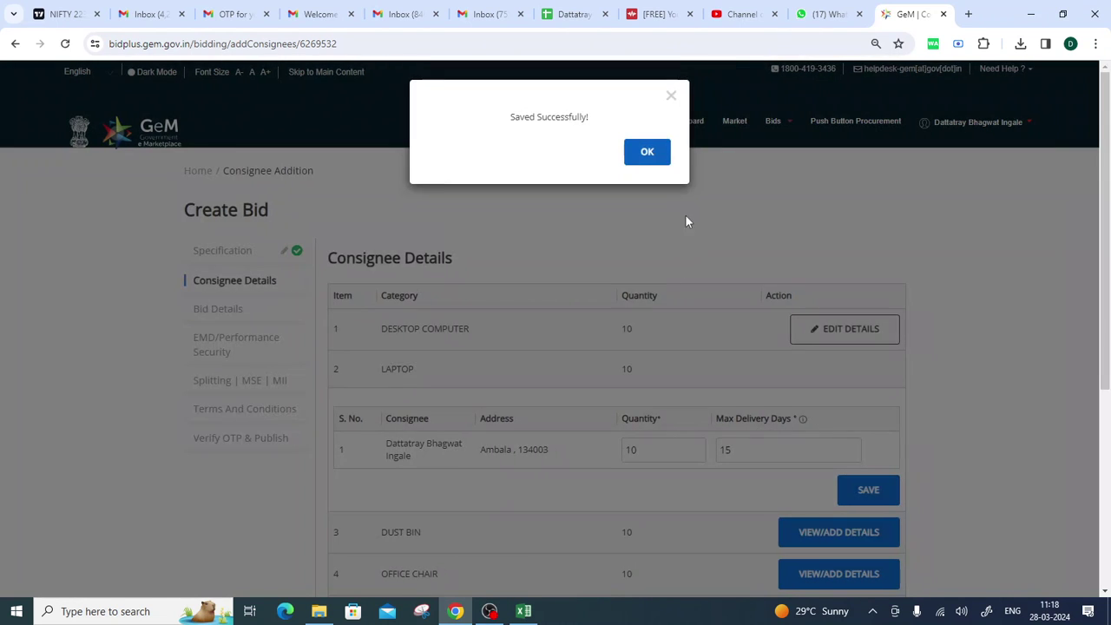
pyautogui.click(649, 149)
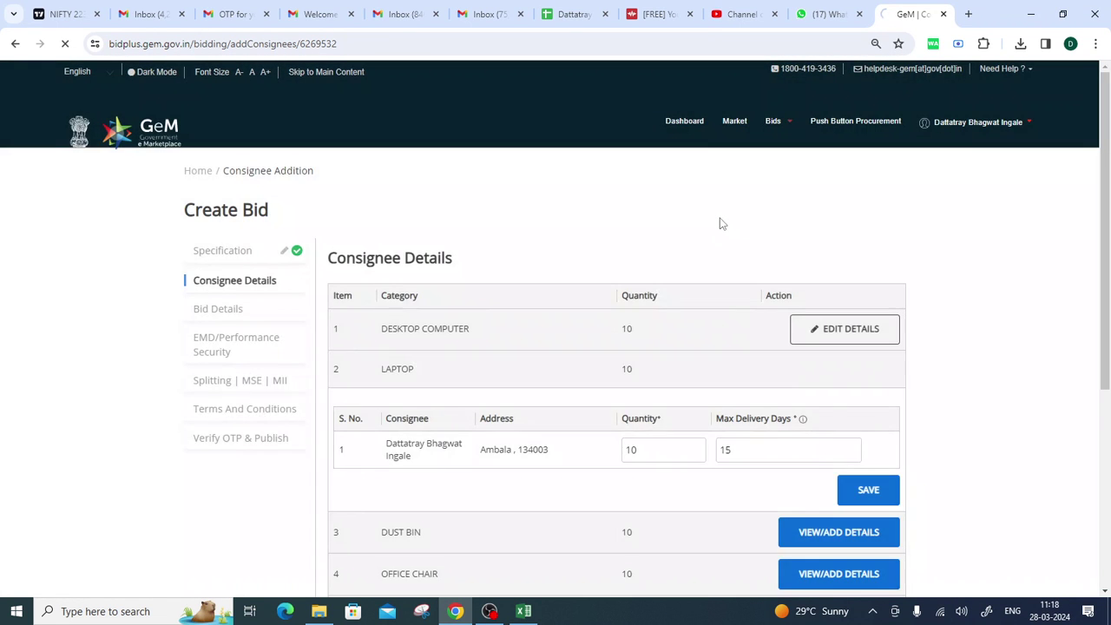
# Save and confirm the consignee details for DUST BIN and OFFICE CHAIR.
pyautogui.scroll(-2, 946, 241)
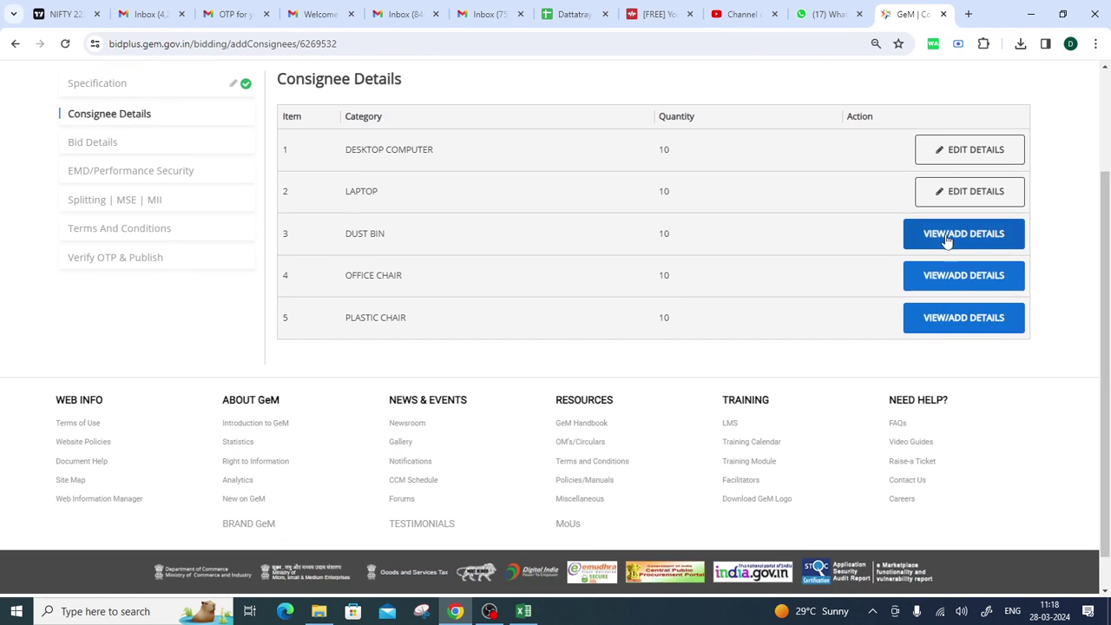
pyautogui.click(946, 234)
pyautogui.click(886, 378)
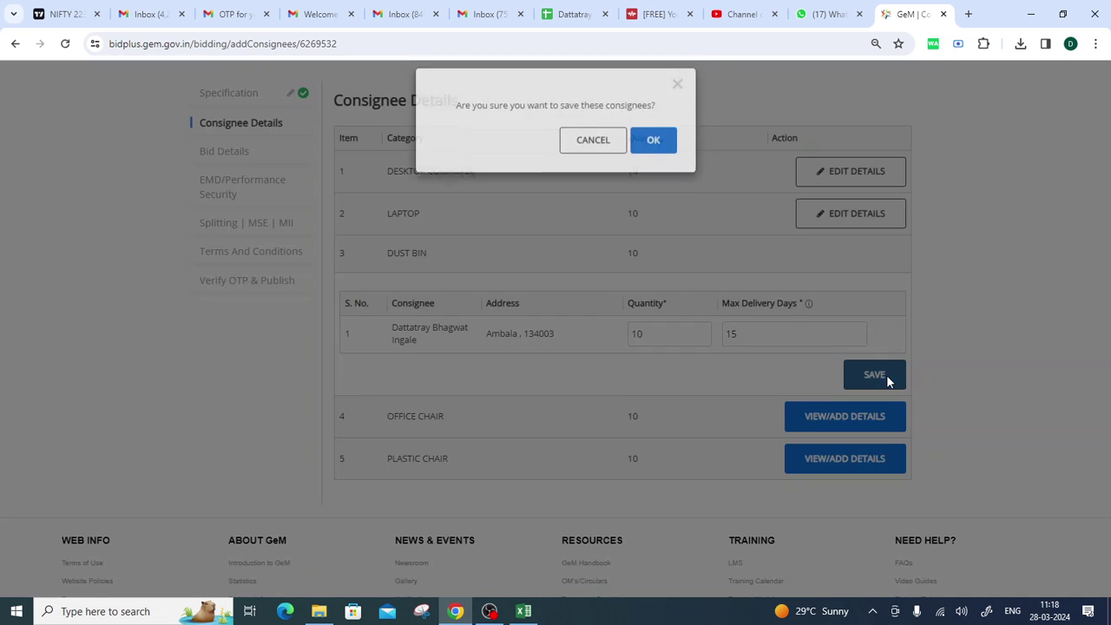
pyautogui.click(653, 154)
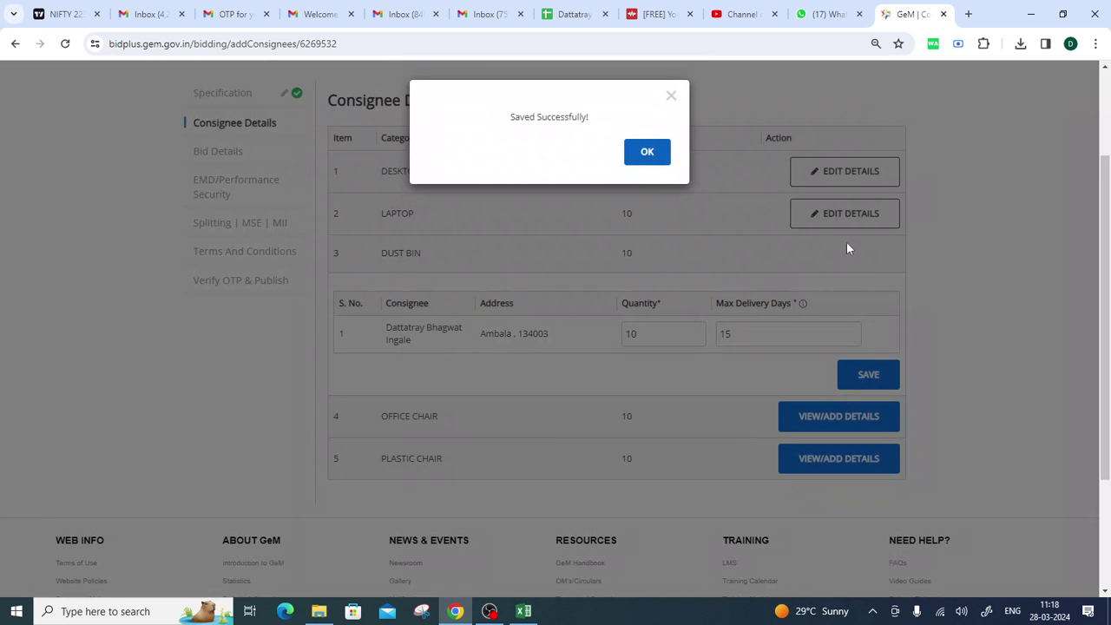
pyautogui.click(659, 152)
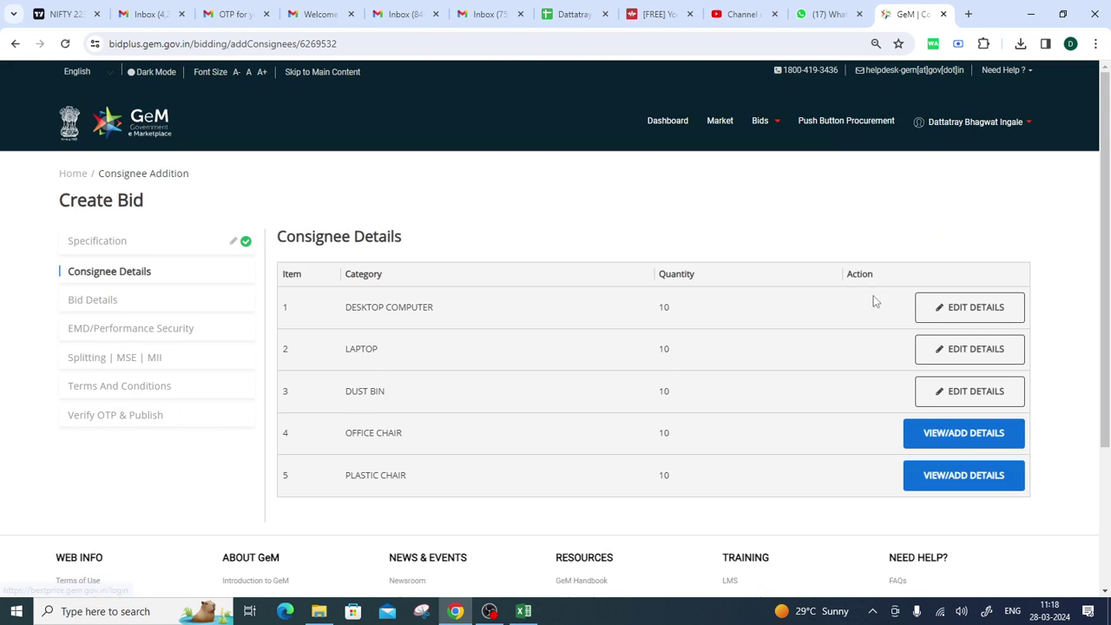
pyautogui.scroll(-1, 903, 321)
pyautogui.click(938, 338)
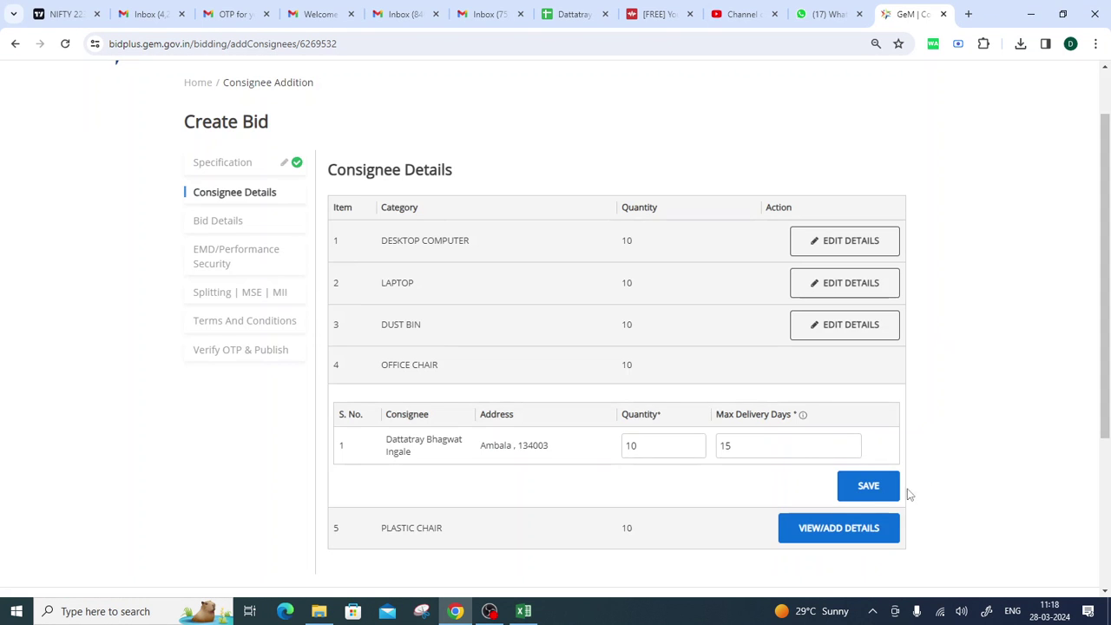
pyautogui.click(890, 488)
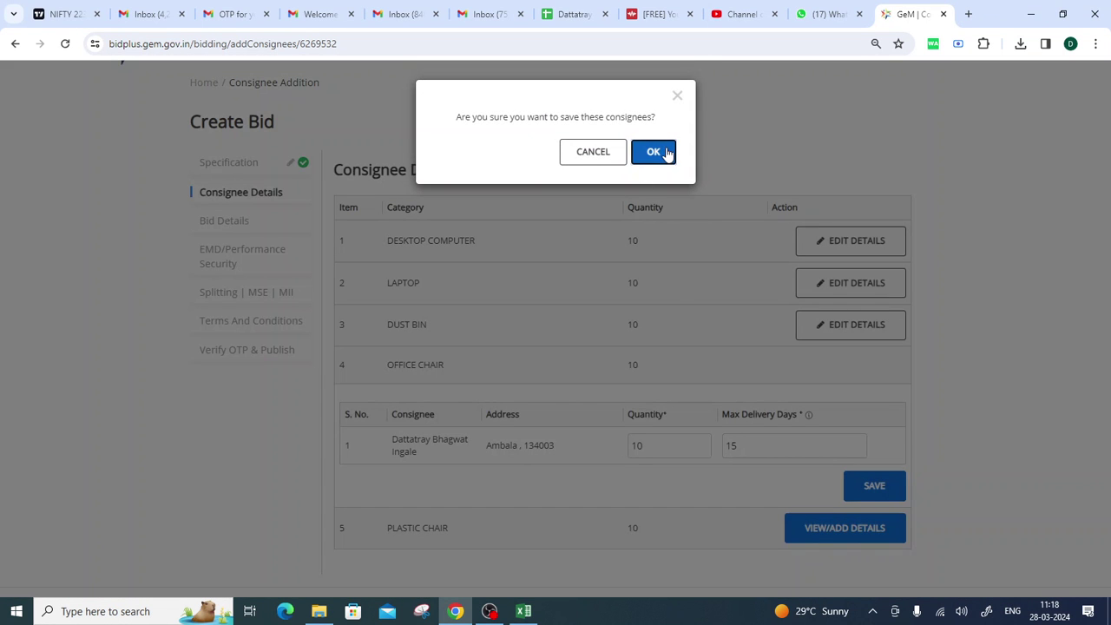
pyautogui.click(666, 153)
pyautogui.click(642, 156)
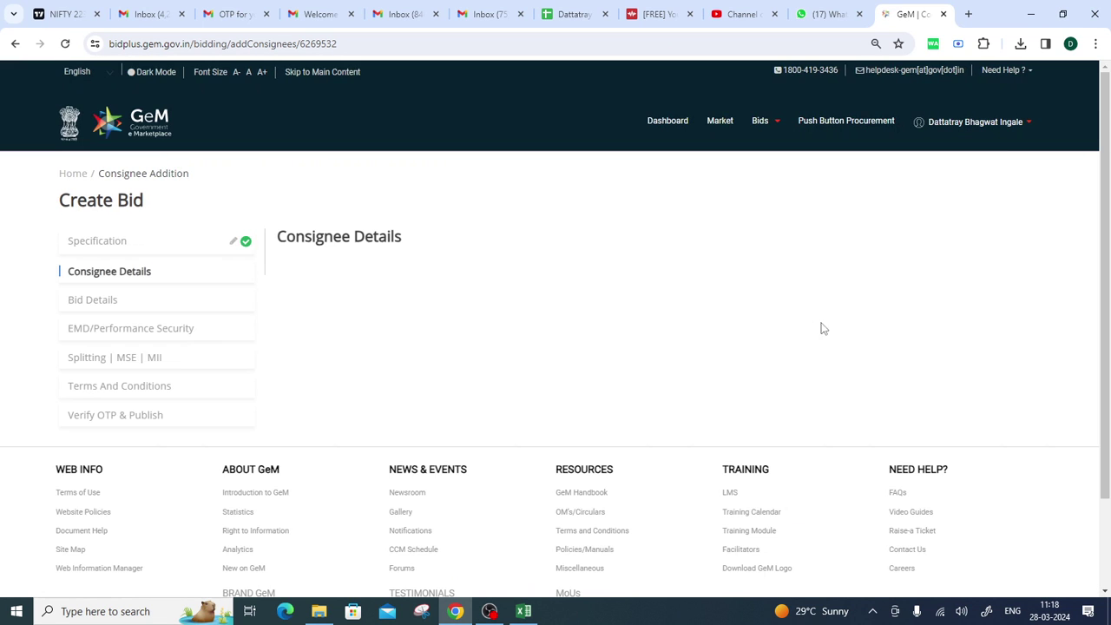
# Save the PLASTIC CHAIR consignee details, then continue to the bid details step.
pyautogui.scroll(-3, 843, 340)
pyautogui.click(961, 291)
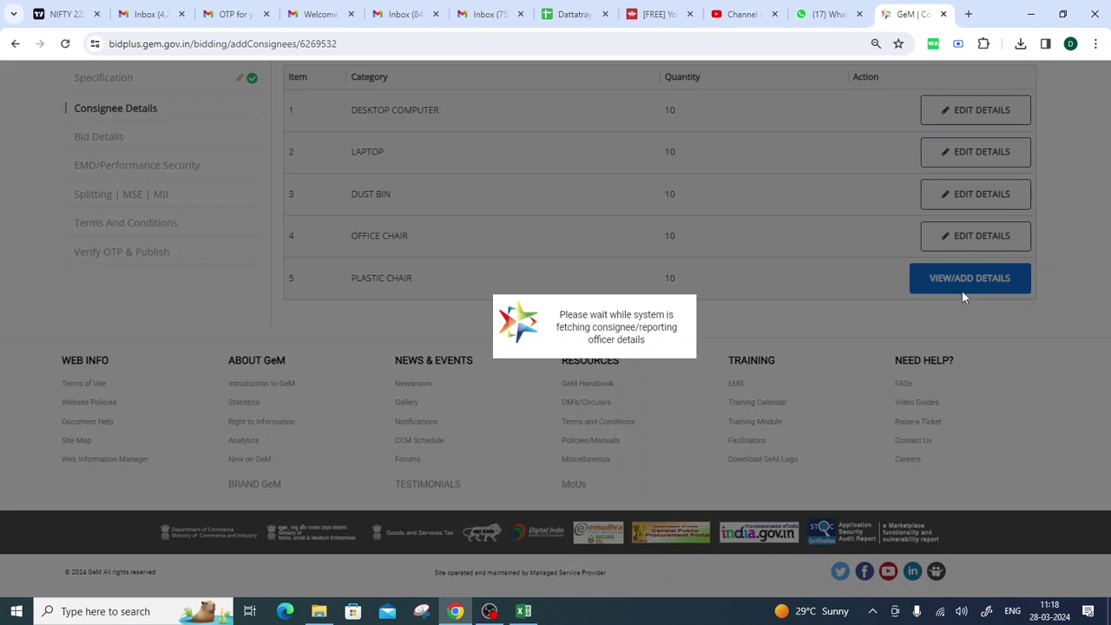
pyautogui.click(874, 416)
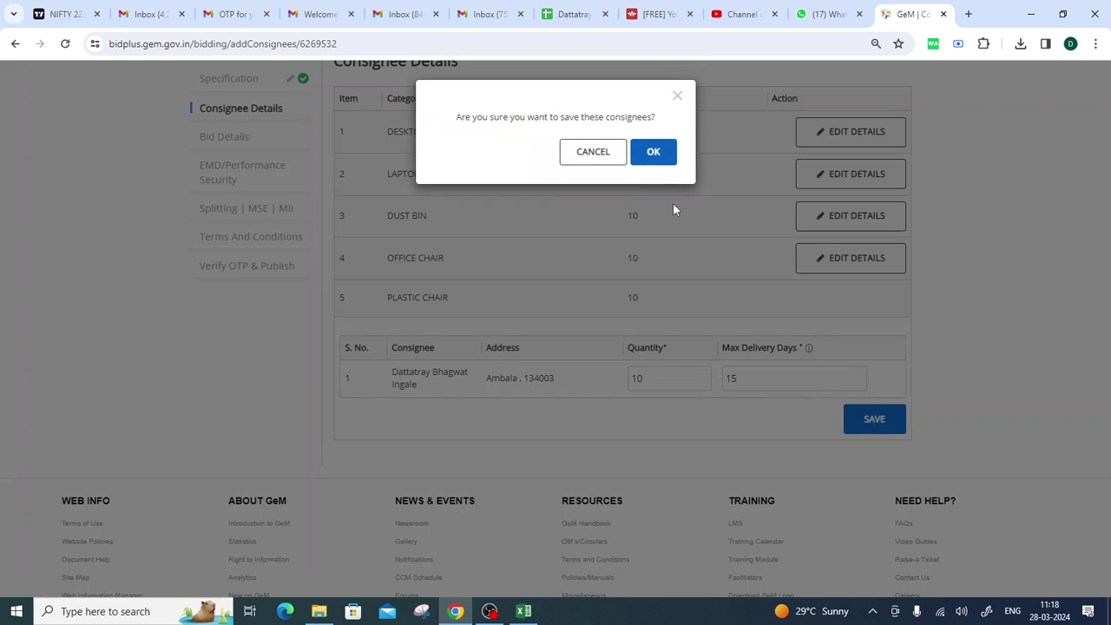
pyautogui.click(657, 160)
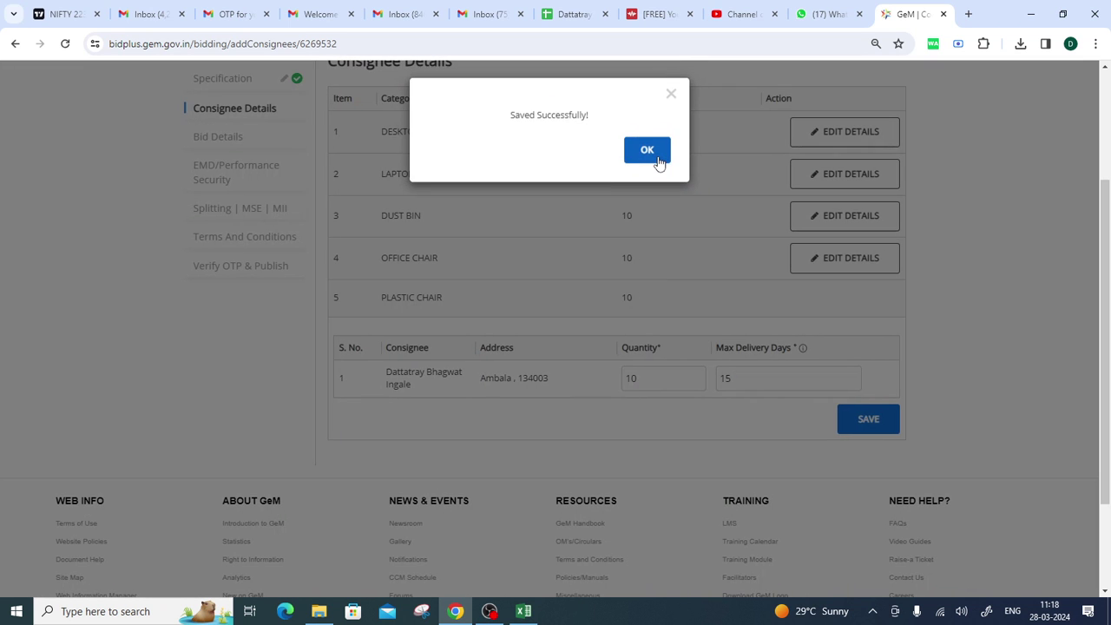
pyautogui.click(653, 155)
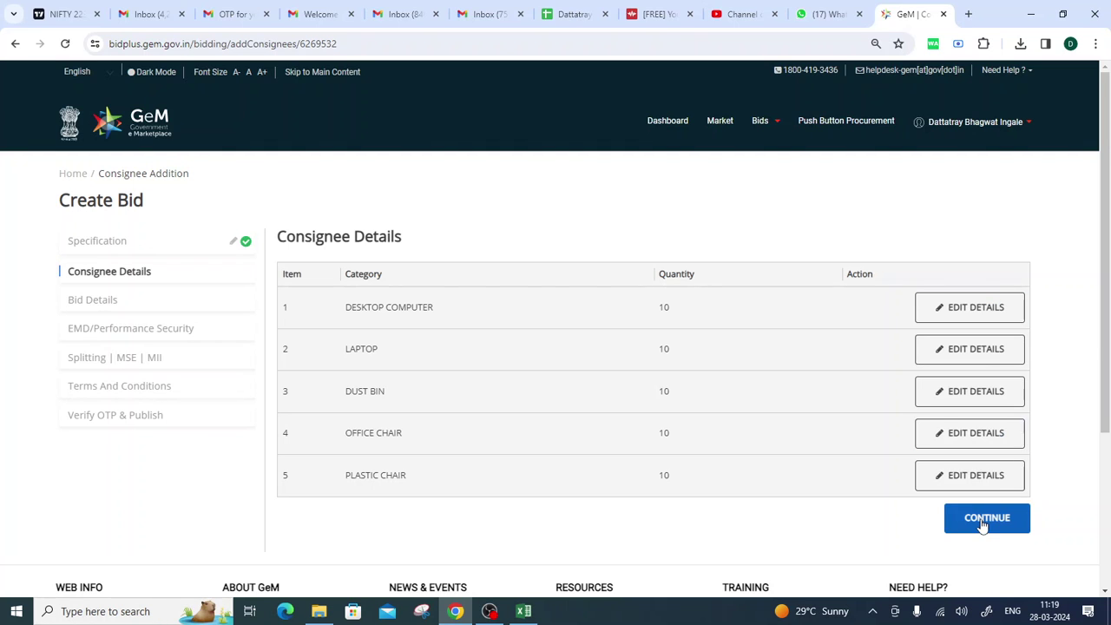
pyautogui.click(984, 521)
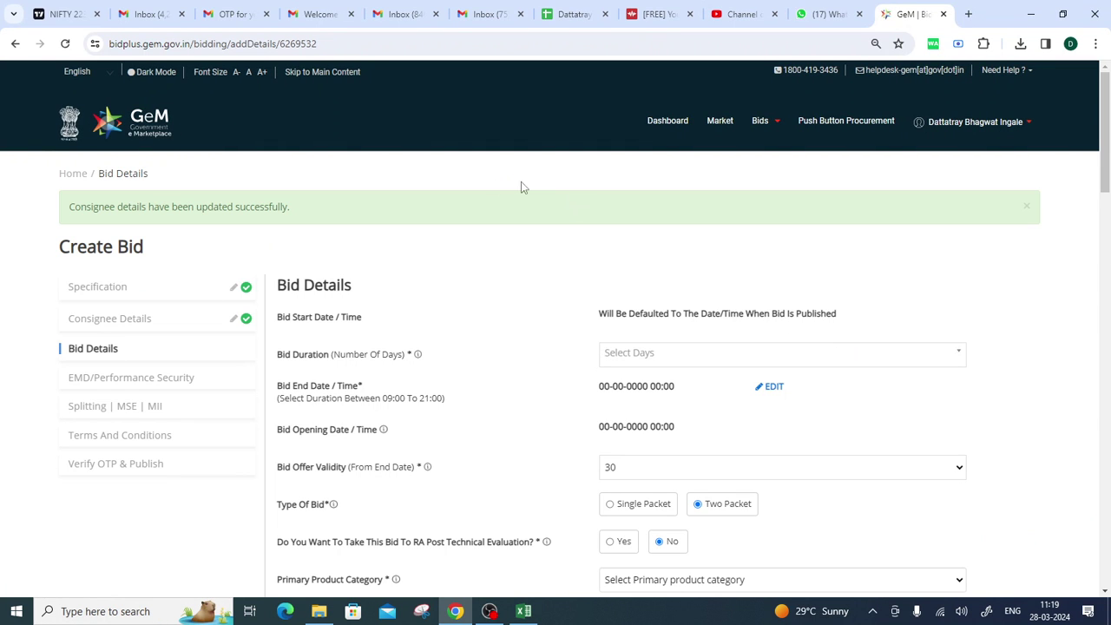
# Set the bid duration to 21 days and accept the updated bid end date.
pyautogui.moveTo(278, 289); pyautogui.dragTo(363, 286)
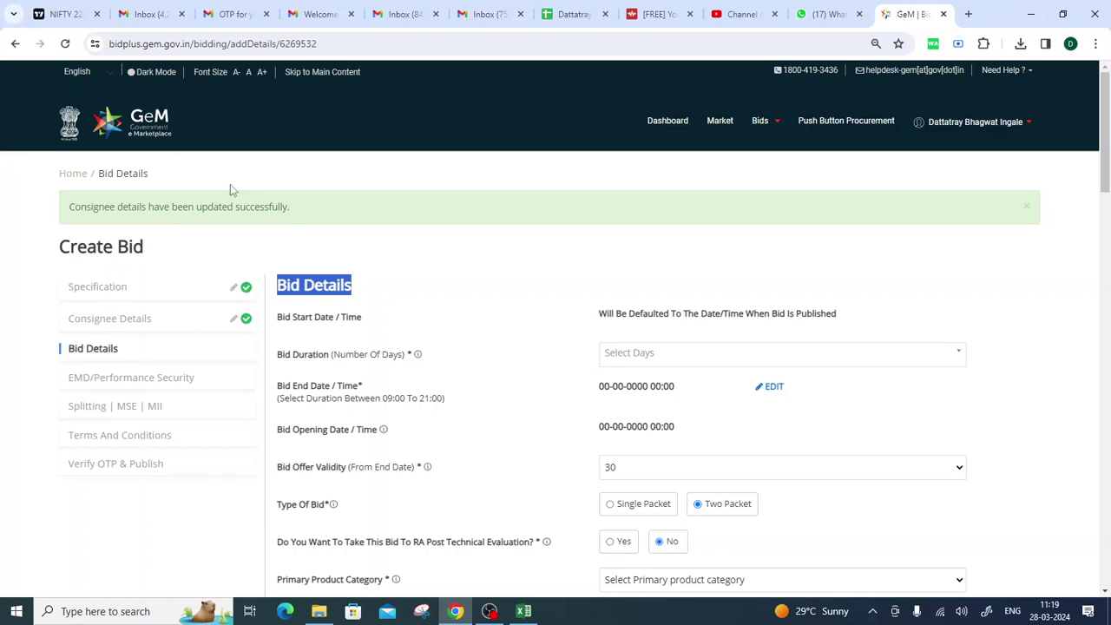
pyautogui.scroll(-1, 558, 166)
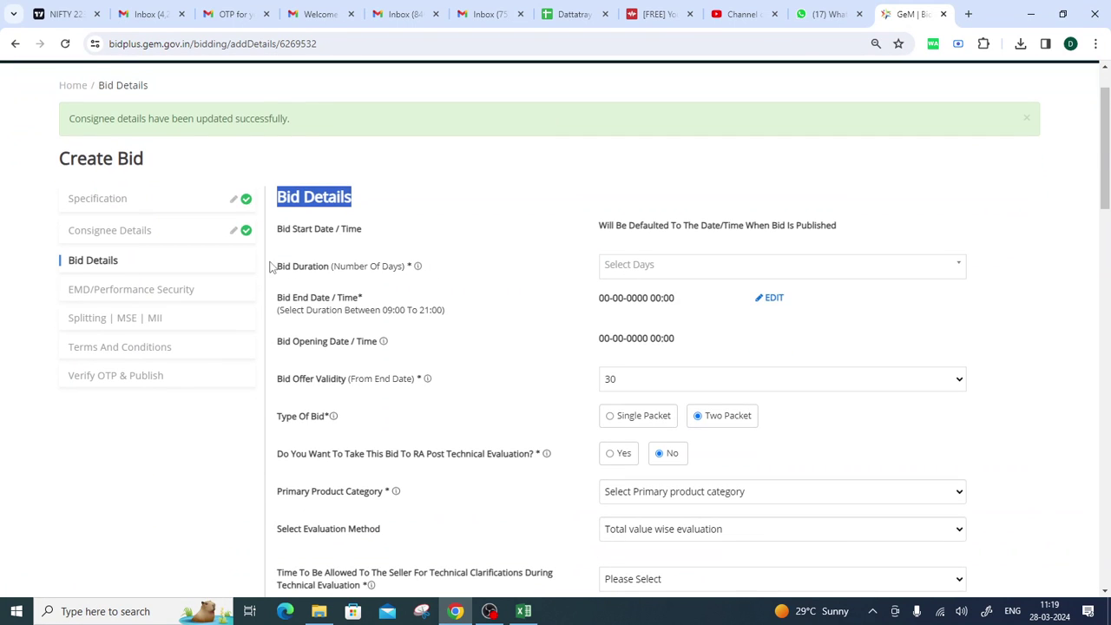
pyautogui.moveTo(270, 266); pyautogui.dragTo(400, 276)
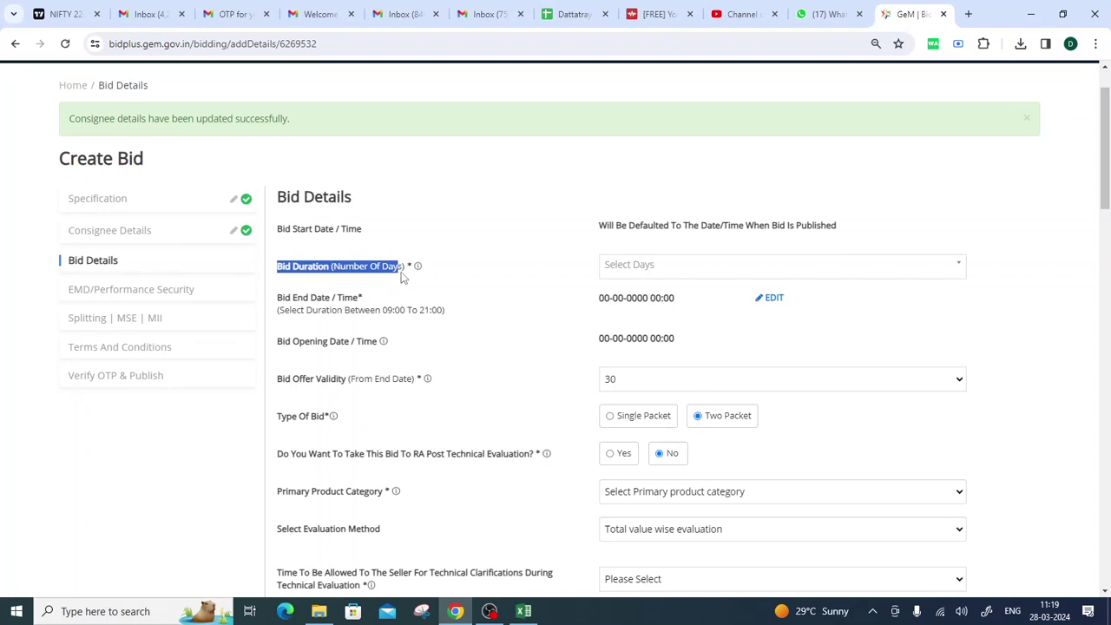
pyautogui.click(633, 265)
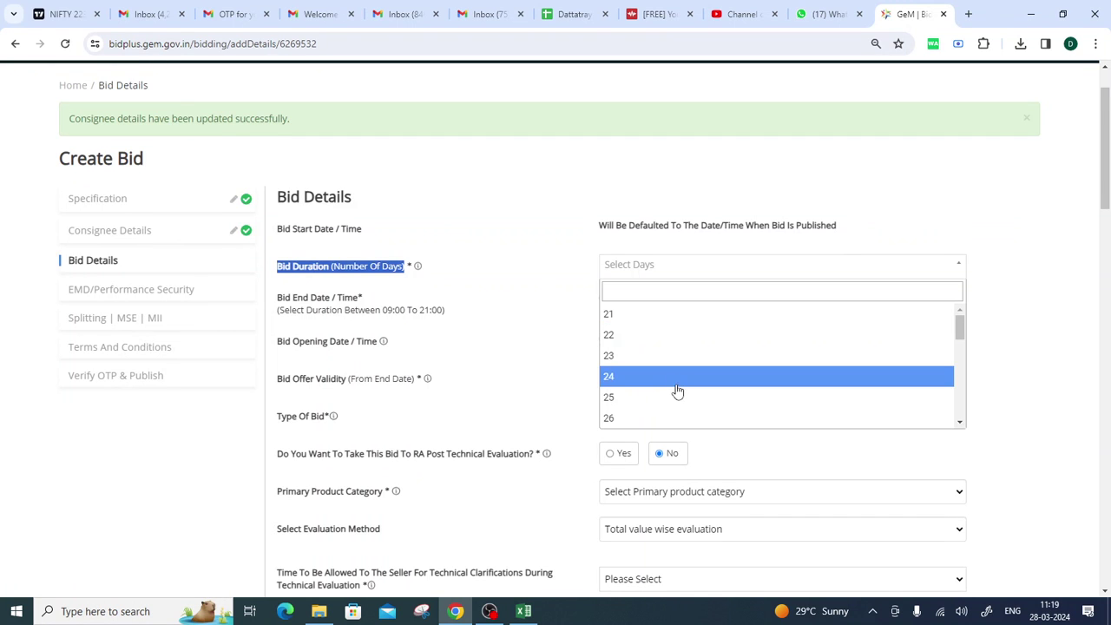
pyautogui.scroll(2, 677, 390)
pyautogui.scroll(-2, 677, 389)
pyautogui.scroll(-5, 681, 308)
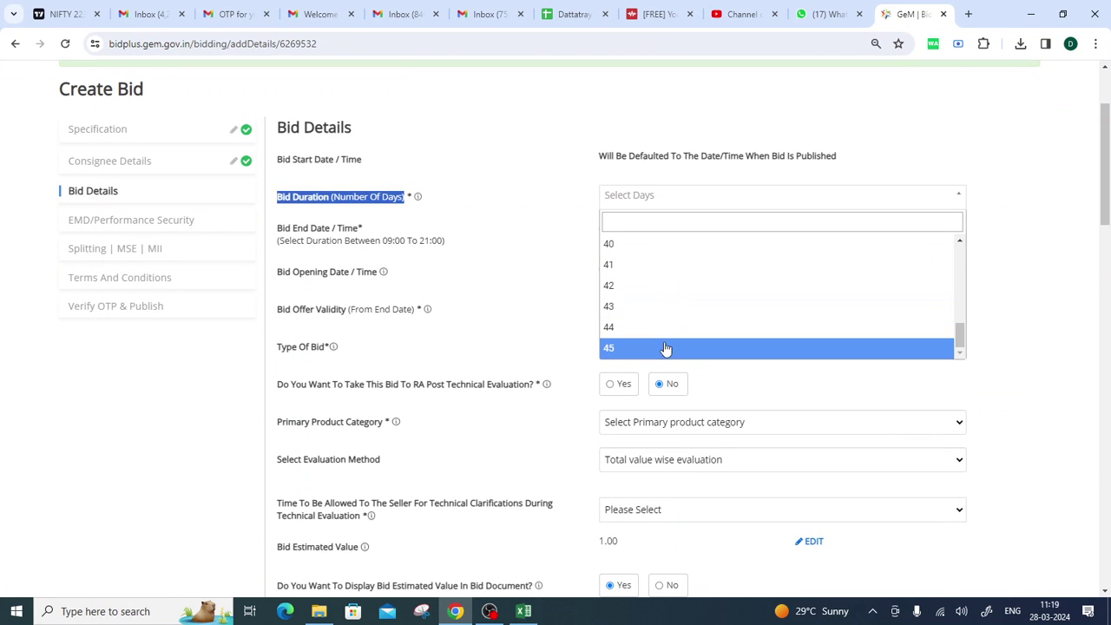
pyautogui.scroll(5, 664, 348)
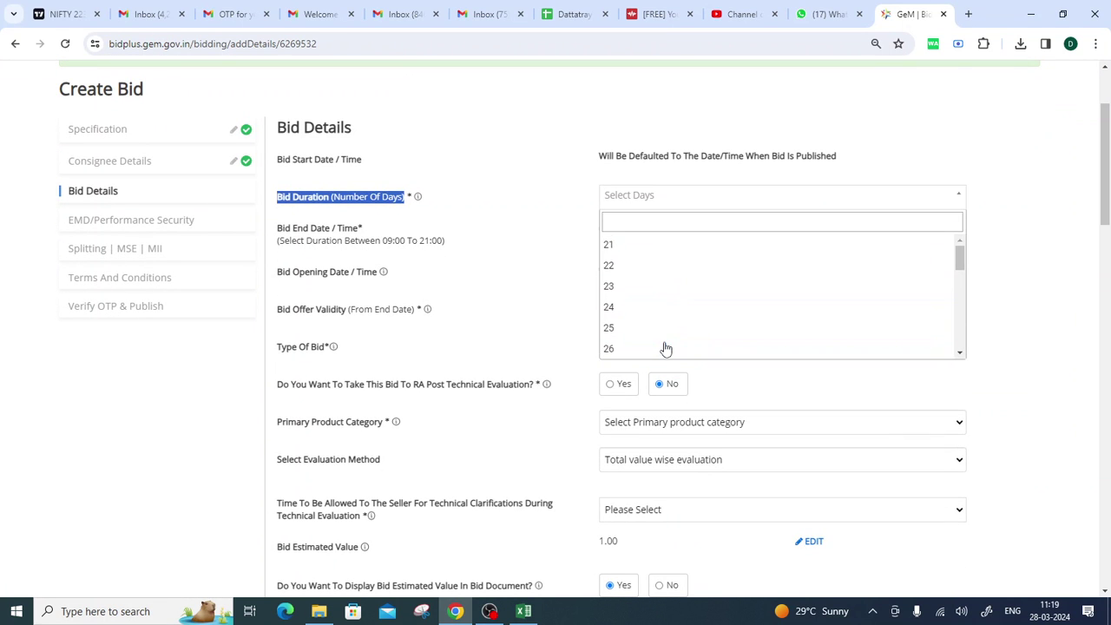
pyautogui.click(624, 245)
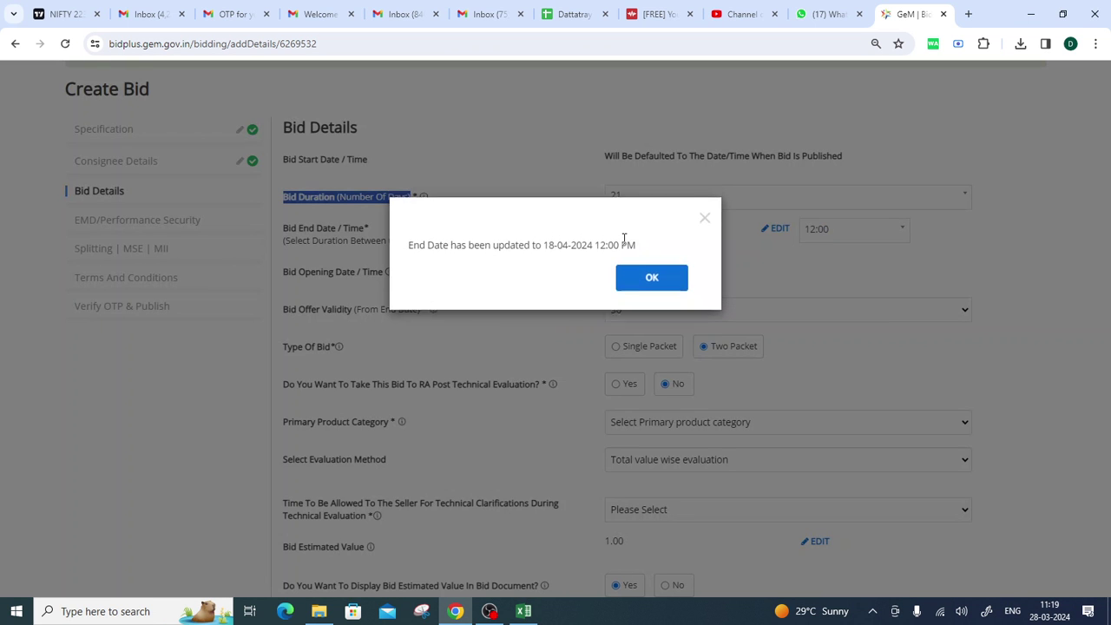
pyautogui.click(650, 278)
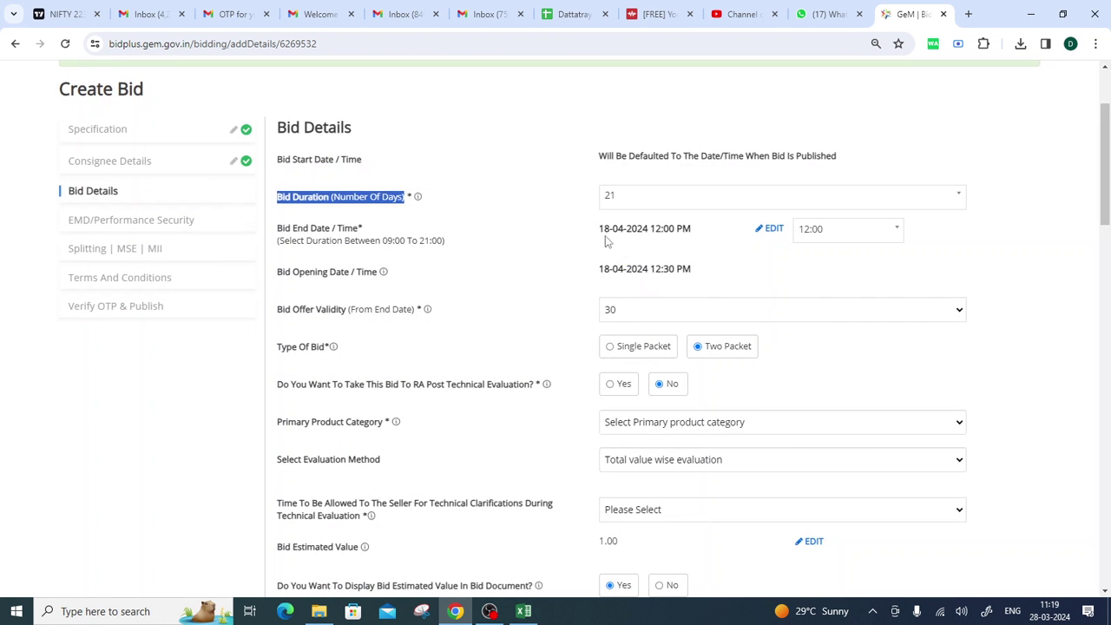
# Verify the 18-04-2024 end date and keep the bid end time at 12:00 PM.
pyautogui.moveTo(598, 229); pyautogui.dragTo(651, 230)
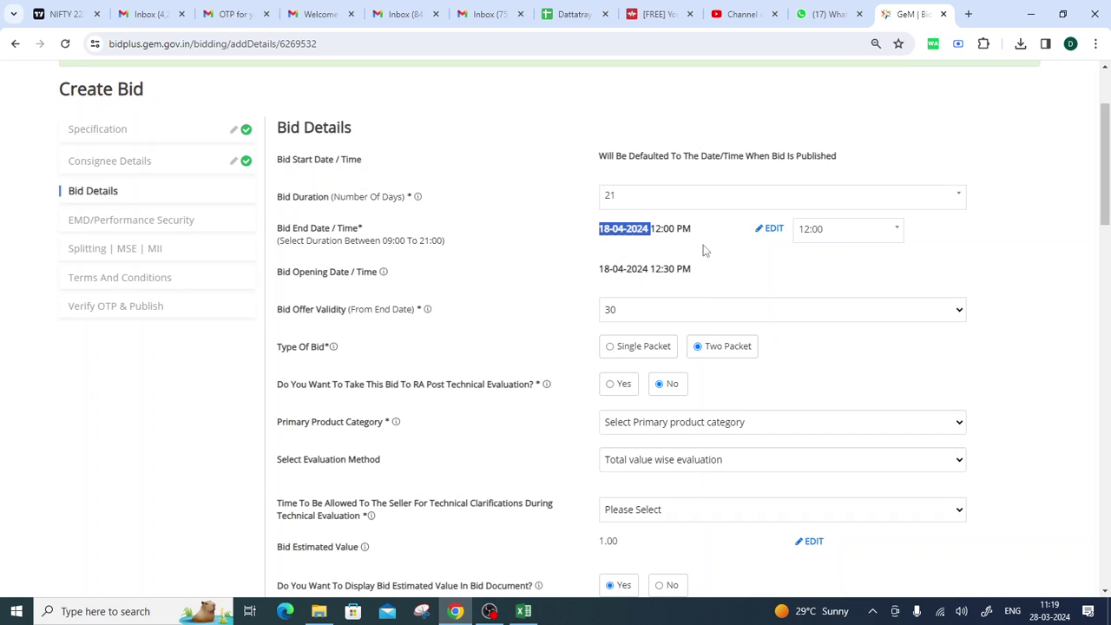
pyautogui.click(717, 265)
pyautogui.moveTo(592, 229); pyautogui.dragTo(650, 228)
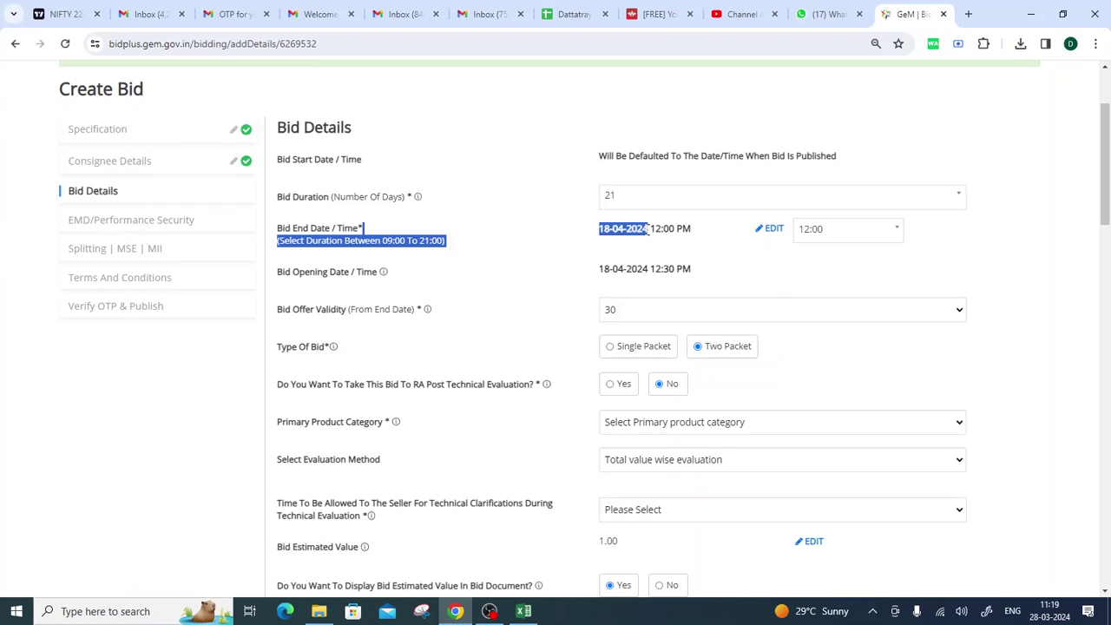
pyautogui.click(683, 253)
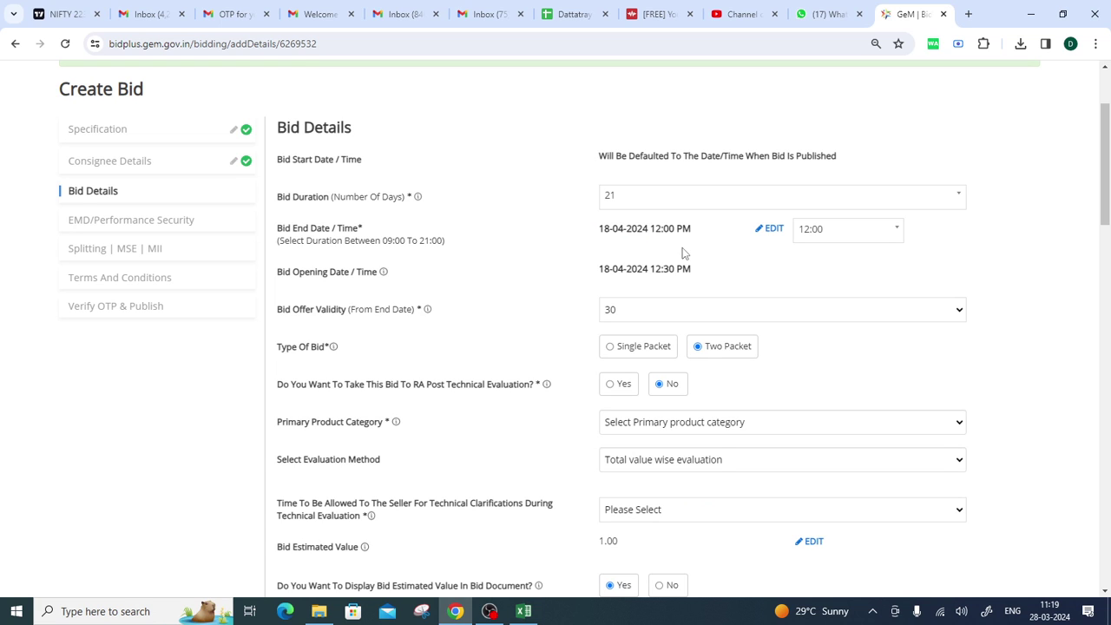
pyautogui.click(829, 231)
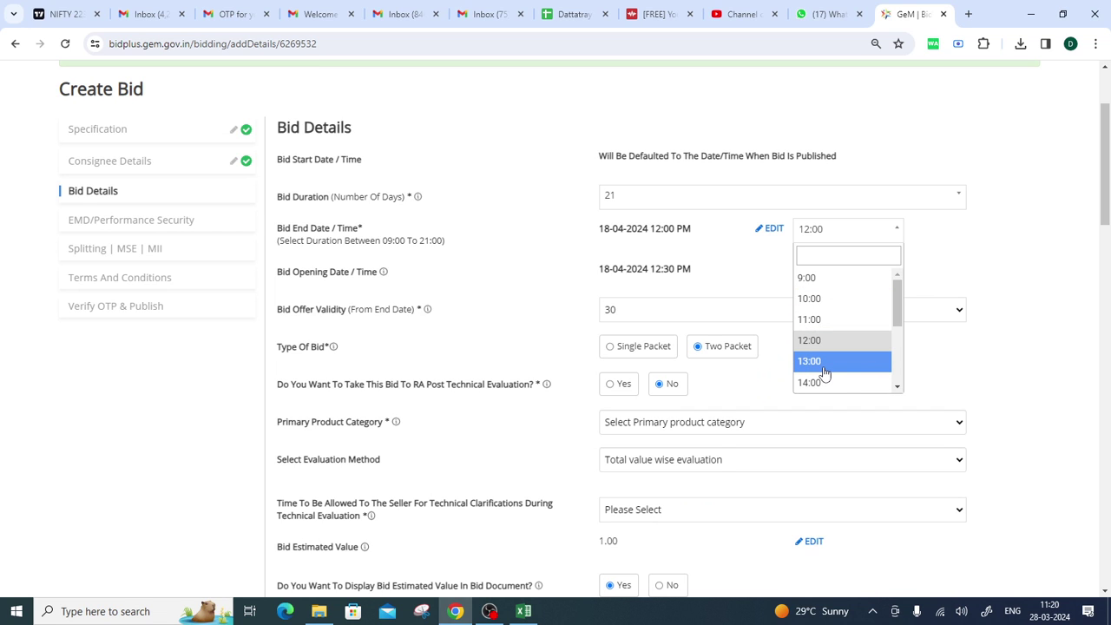
pyautogui.click(738, 277)
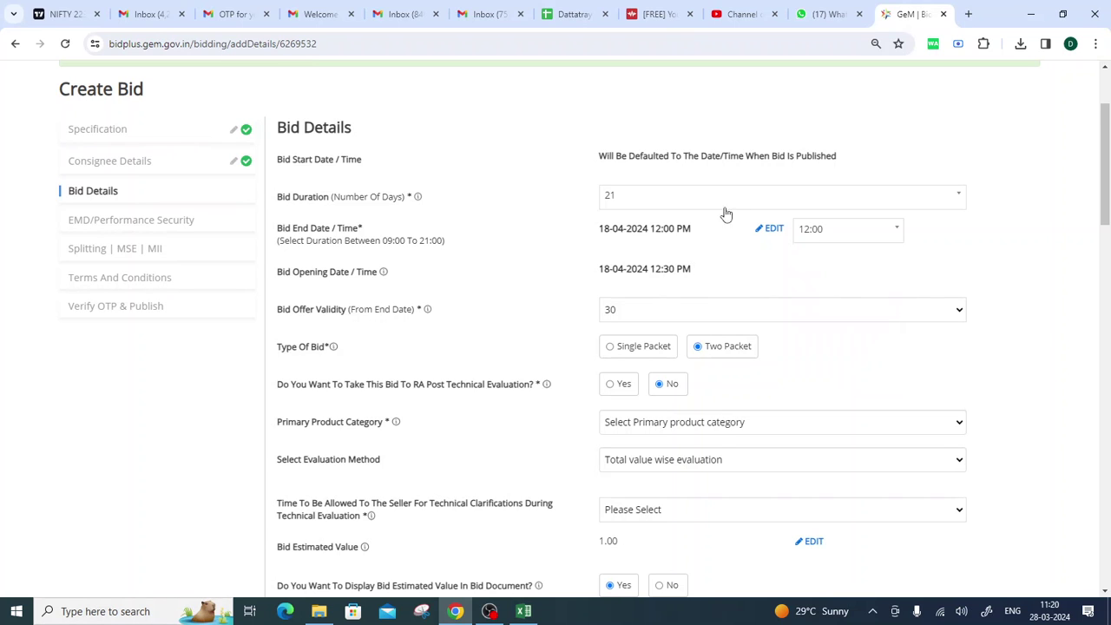
pyautogui.scroll(-1, 699, 233)
pyautogui.moveTo(276, 247); pyautogui.dragTo(349, 251)
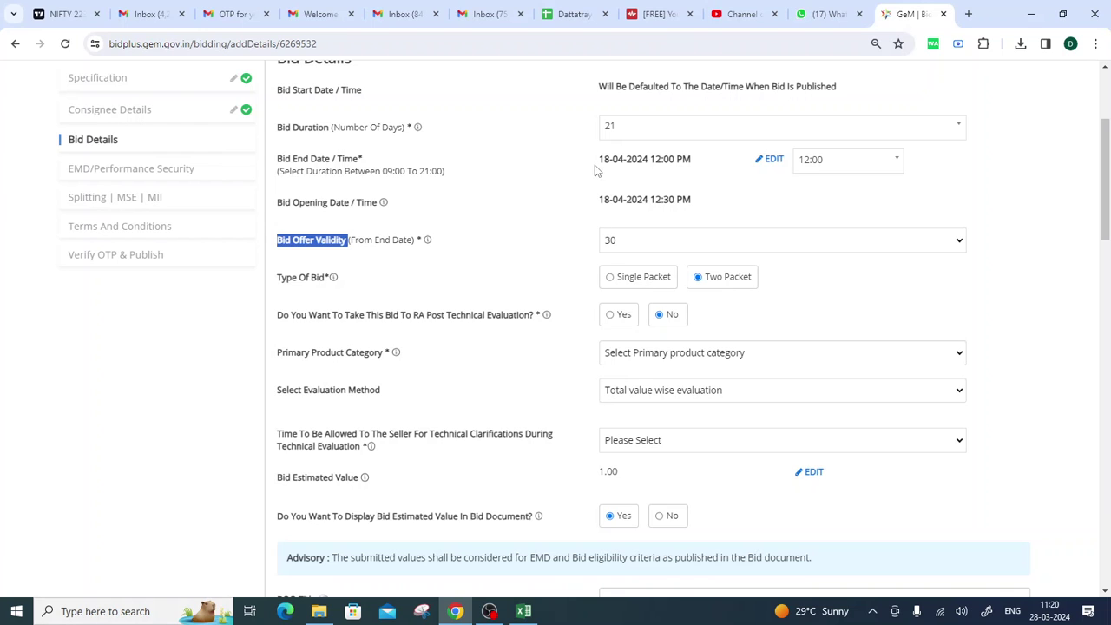
# Choose 180 days in the Bid Offer Validity dropdown, counted from the bid end date.
pyautogui.moveTo(597, 164); pyautogui.dragTo(648, 163)
pyautogui.click(641, 167)
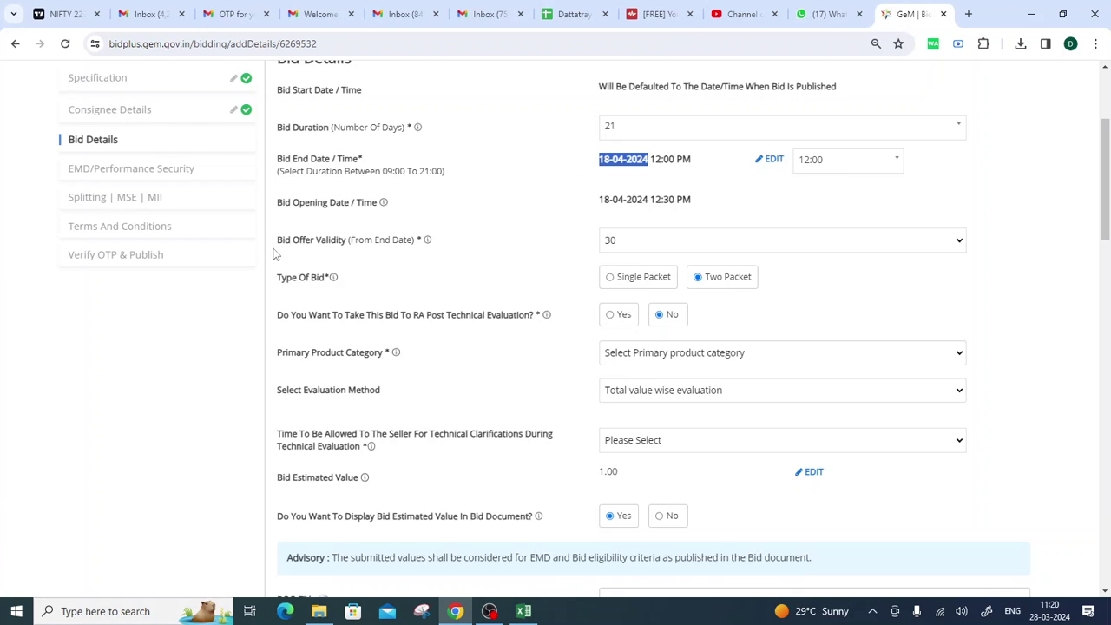
pyautogui.moveTo(274, 246); pyautogui.dragTo(344, 249)
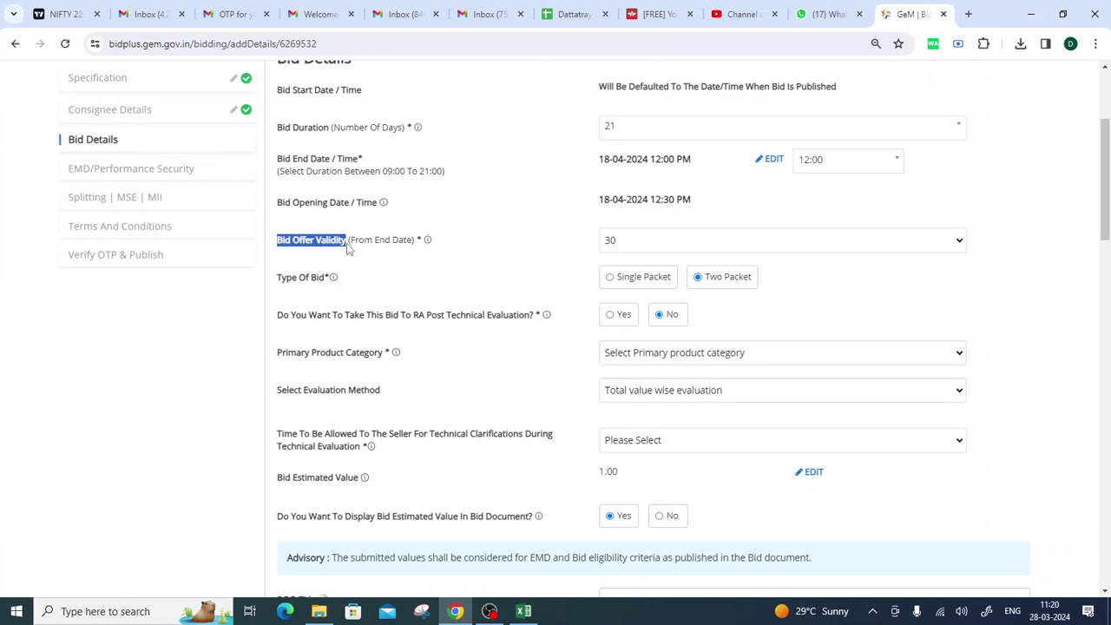
pyautogui.moveTo(598, 163); pyautogui.dragTo(655, 171)
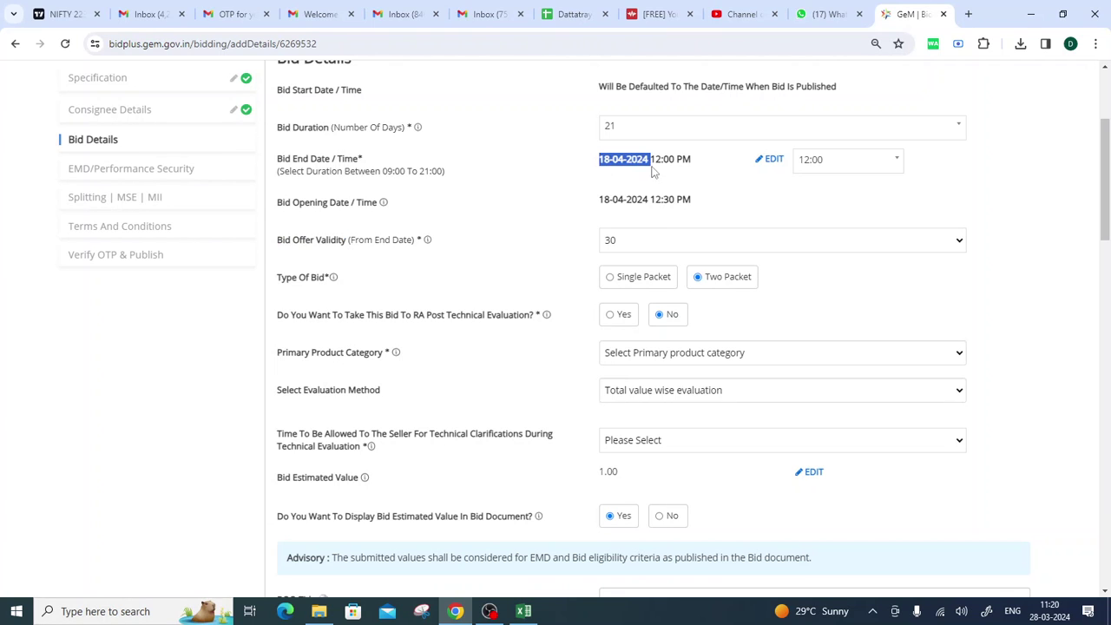
pyautogui.click(640, 246)
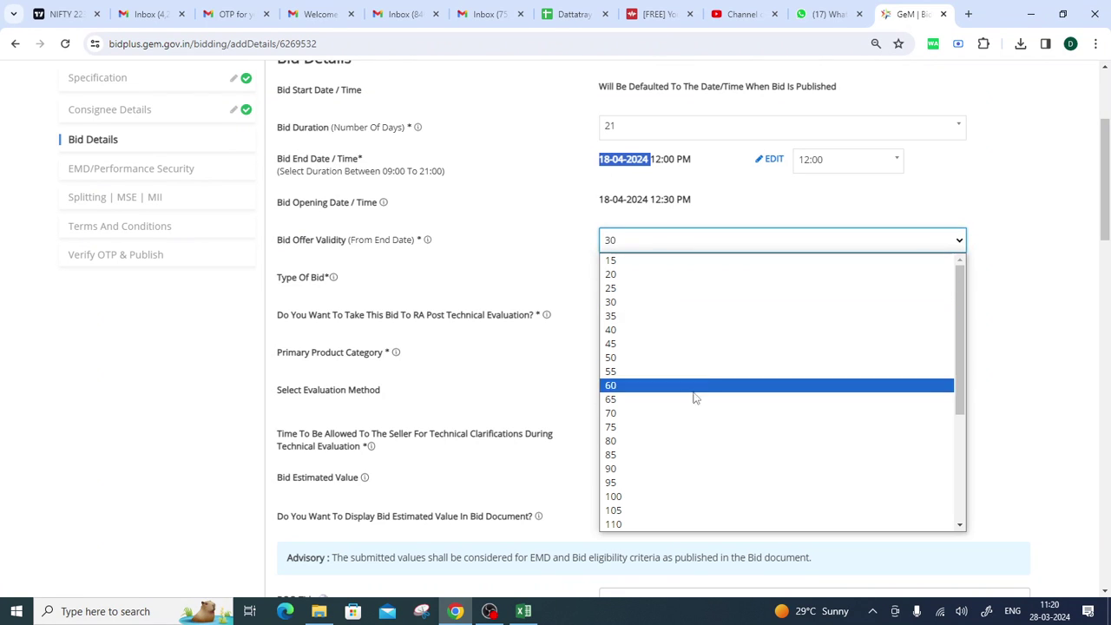
pyautogui.scroll(-3, 694, 407)
pyautogui.click(677, 526)
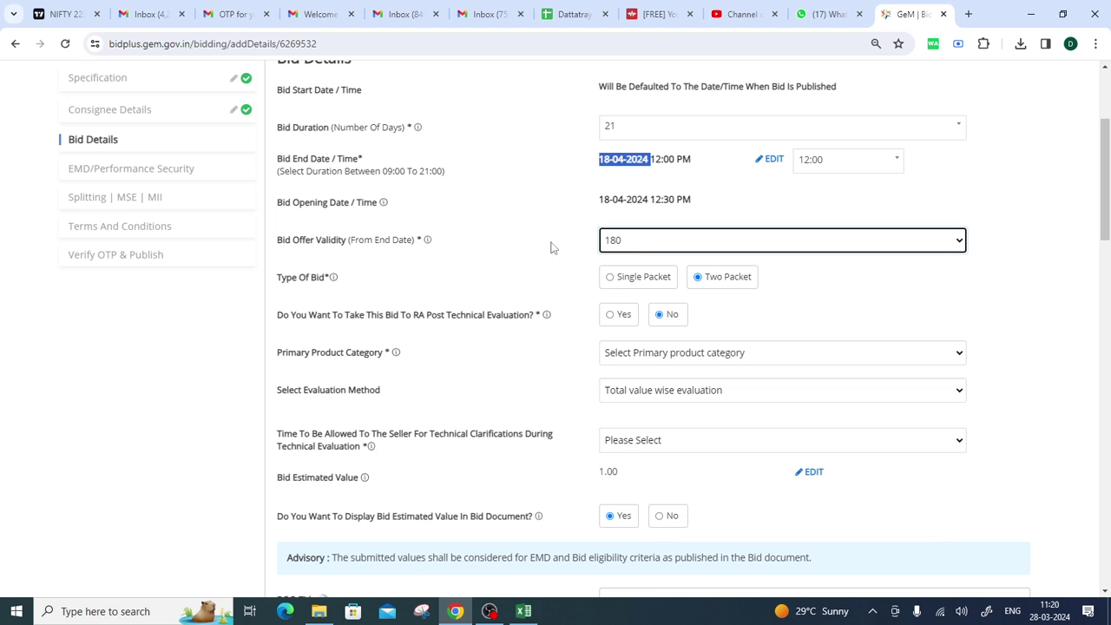
pyautogui.moveTo(597, 200); pyautogui.dragTo(649, 200)
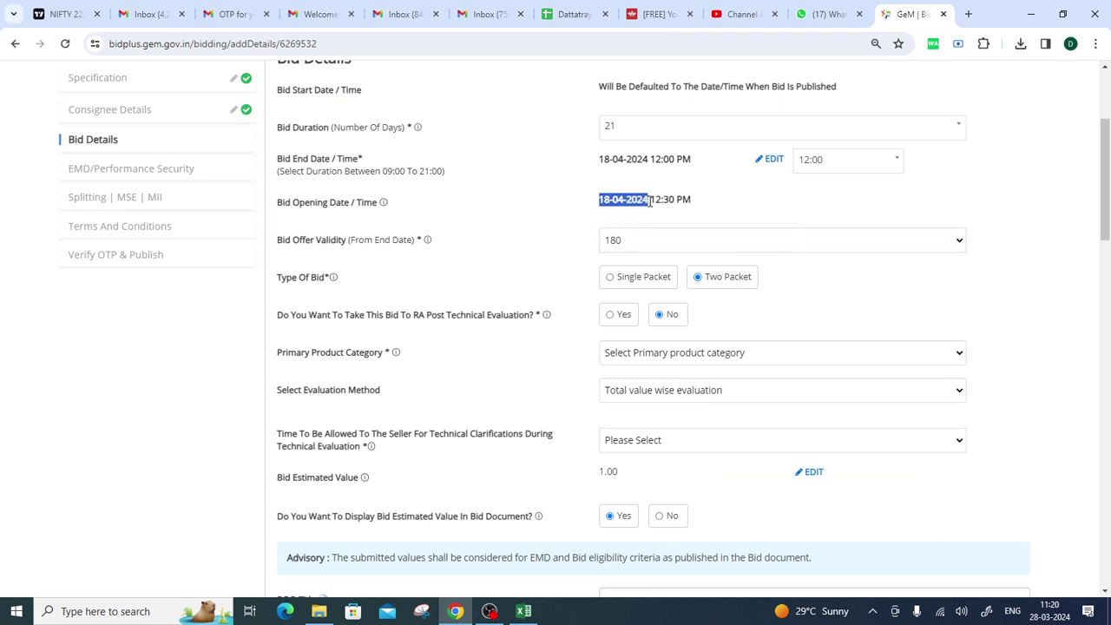
pyautogui.click(583, 241)
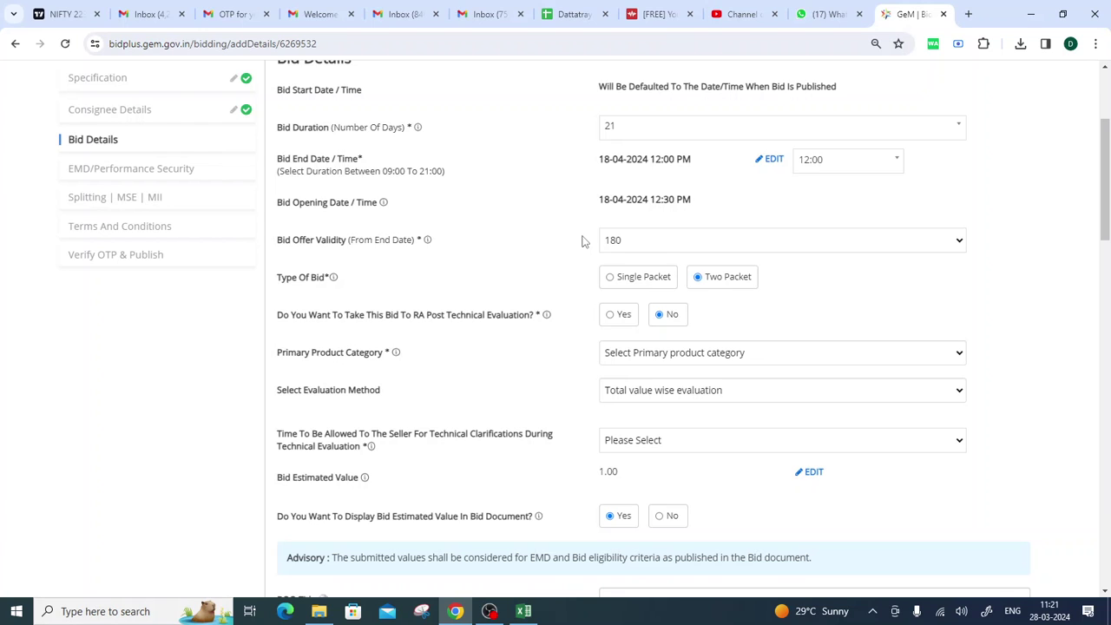
pyautogui.click(646, 244)
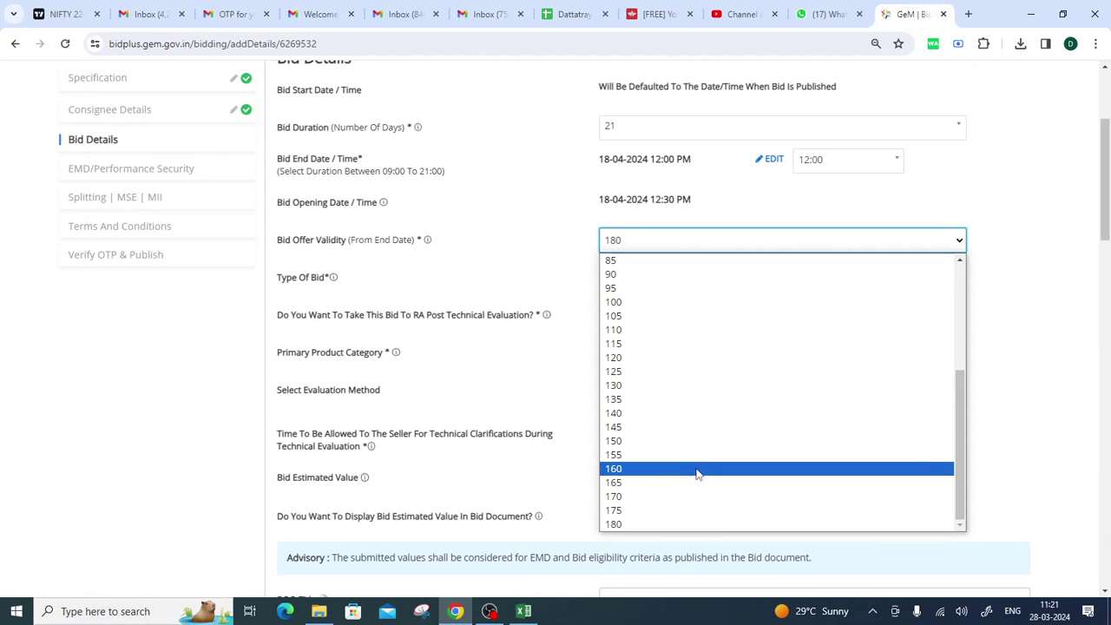
pyautogui.click(634, 525)
pyautogui.scroll(-1, 477, 261)
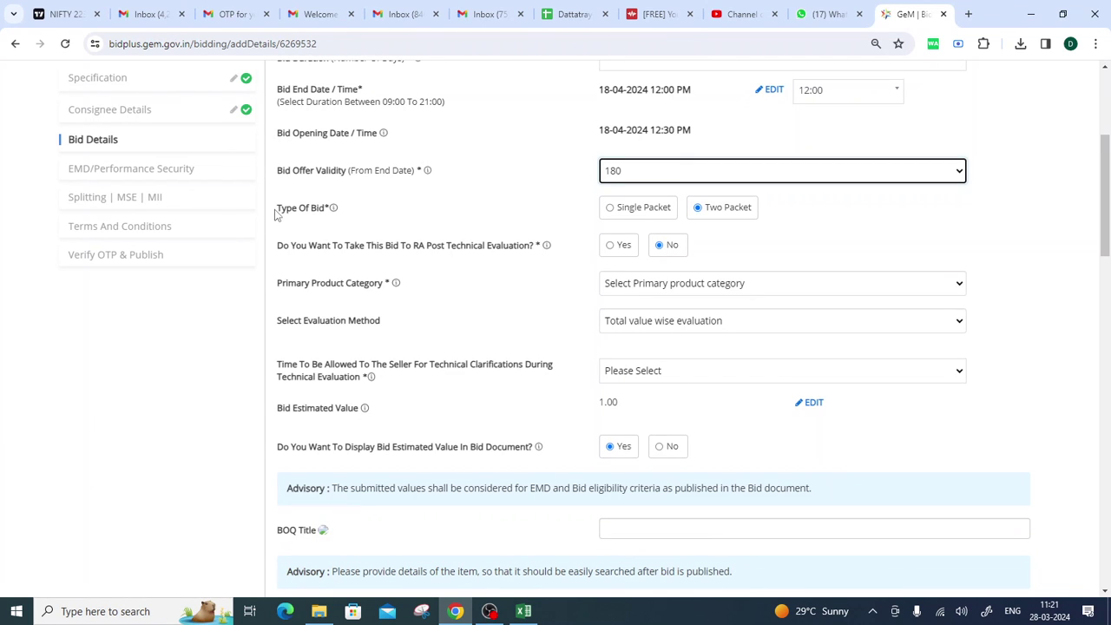
# Change Type Of Bid to Single Packet and confirm the switch to L1 total-bid evaluation.
pyautogui.moveTo(276, 210); pyautogui.dragTo(326, 214)
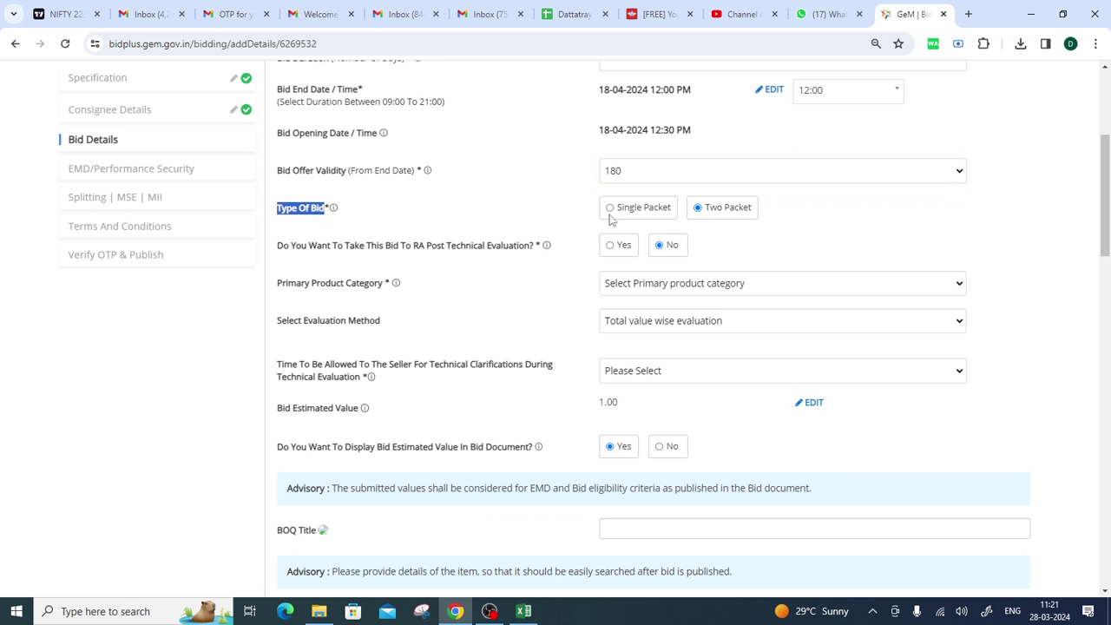
pyautogui.click(610, 207)
pyautogui.click(652, 169)
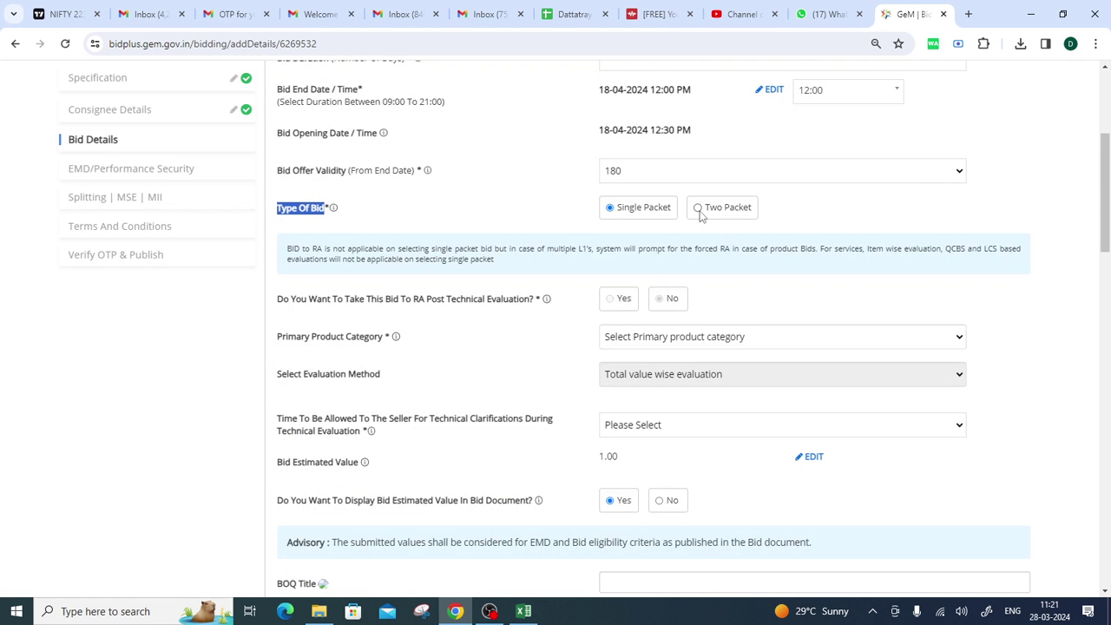
pyautogui.click(699, 209)
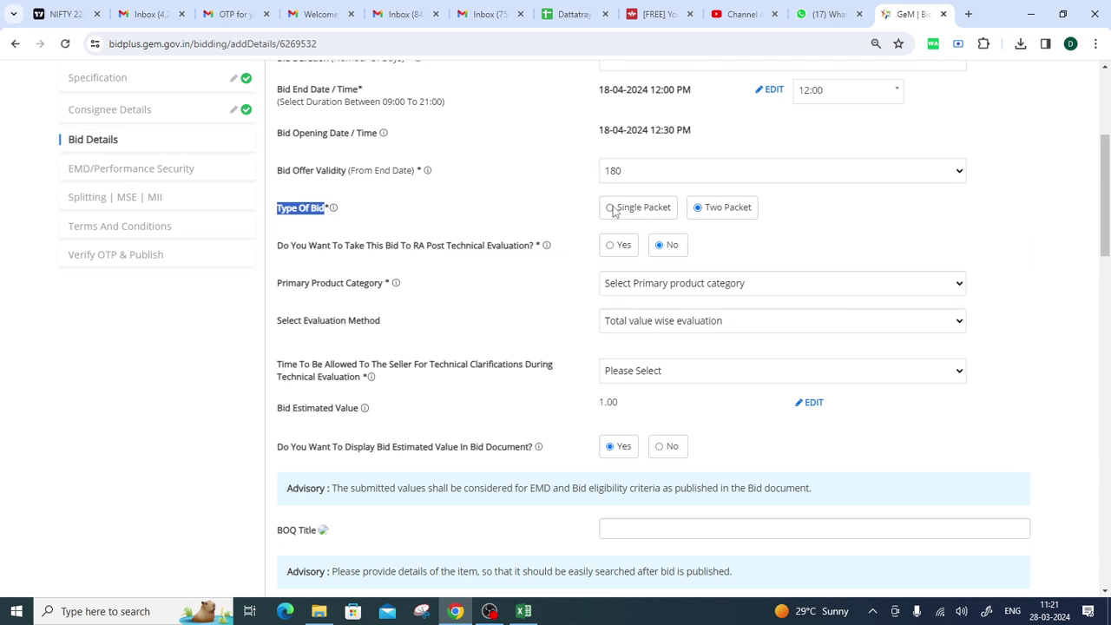
pyautogui.click(612, 210)
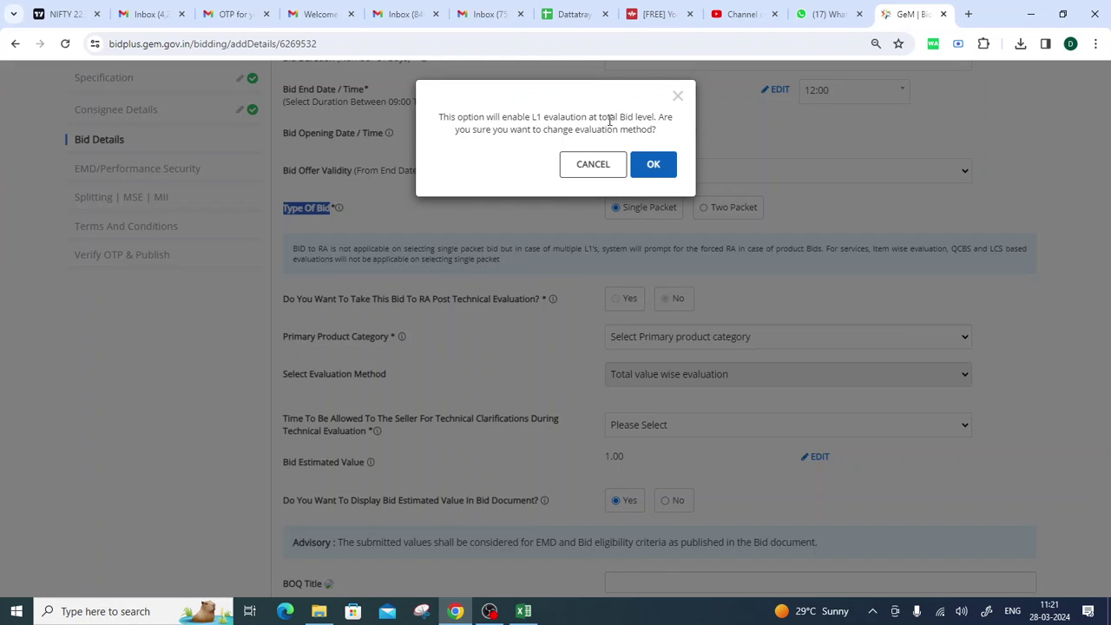
pyautogui.click(669, 166)
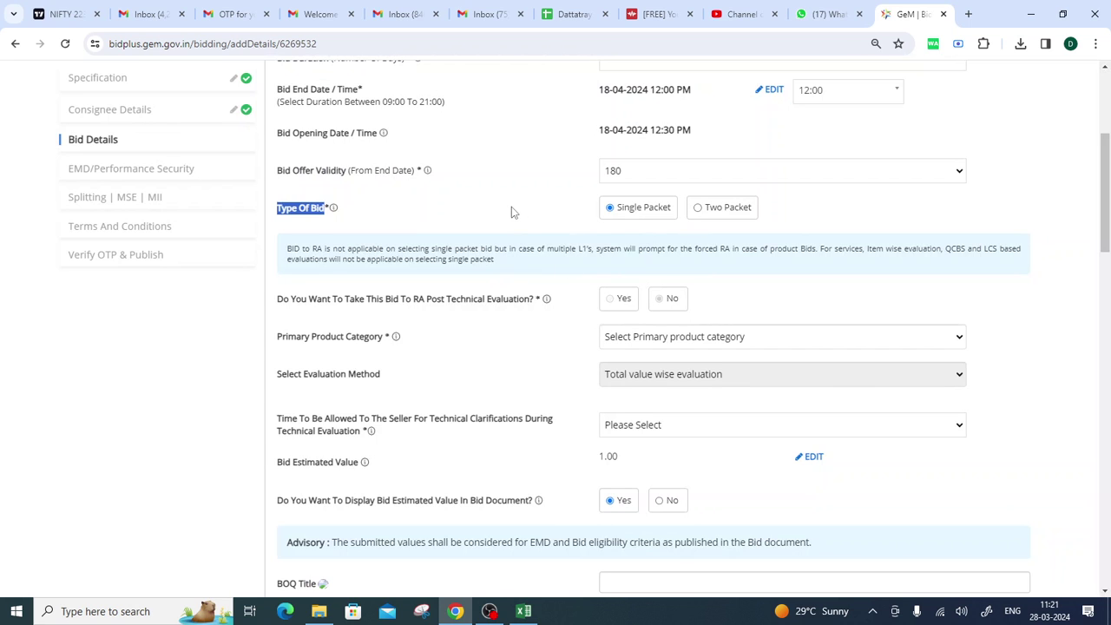
pyautogui.click(512, 211)
pyautogui.click(700, 210)
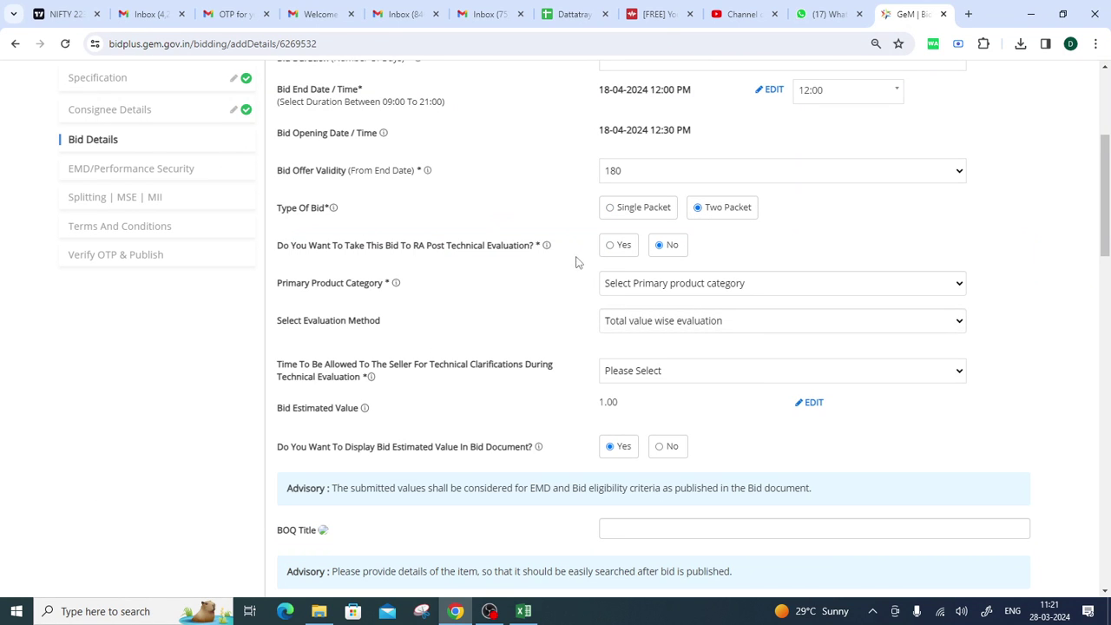
pyautogui.click(609, 209)
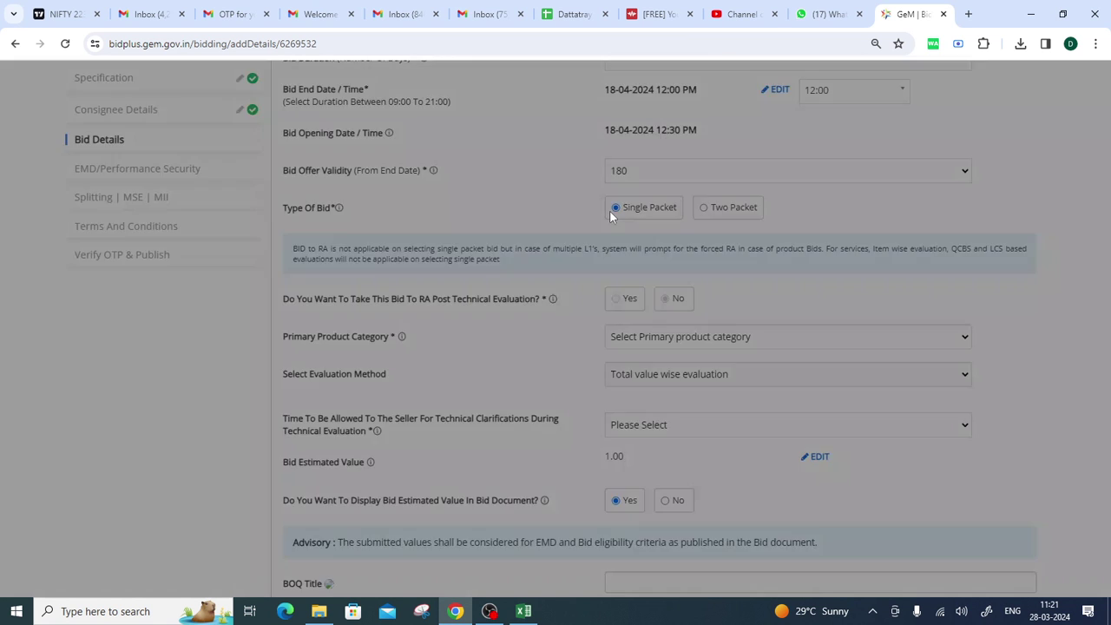
pyautogui.click(648, 165)
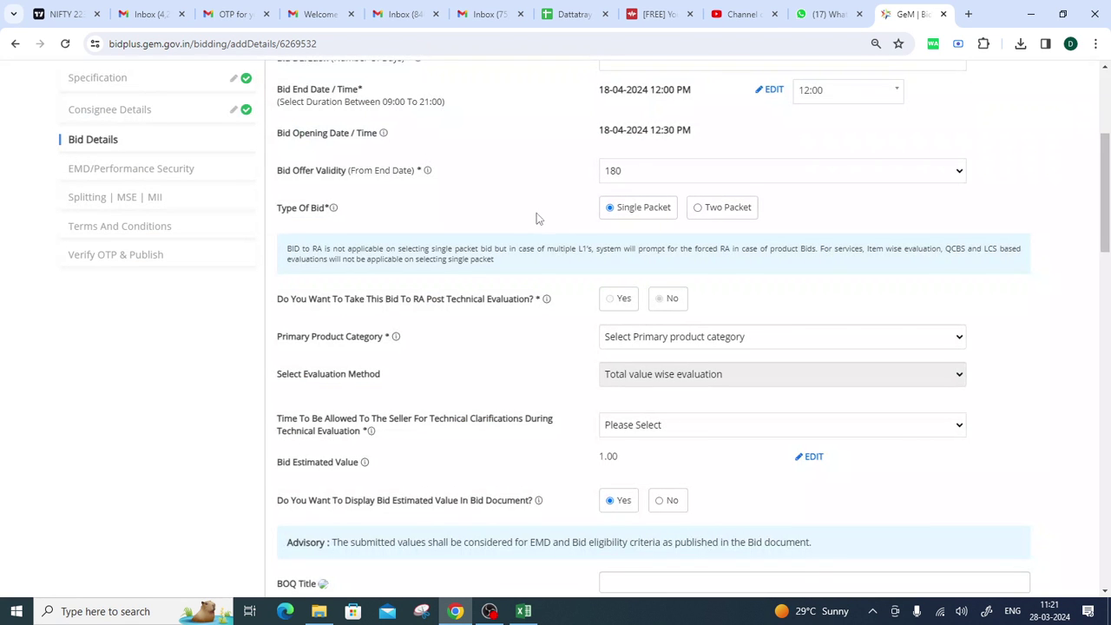
# Review the reverse auction after technical evaluation question, leaving it at No.
pyautogui.scroll(-2, 537, 224)
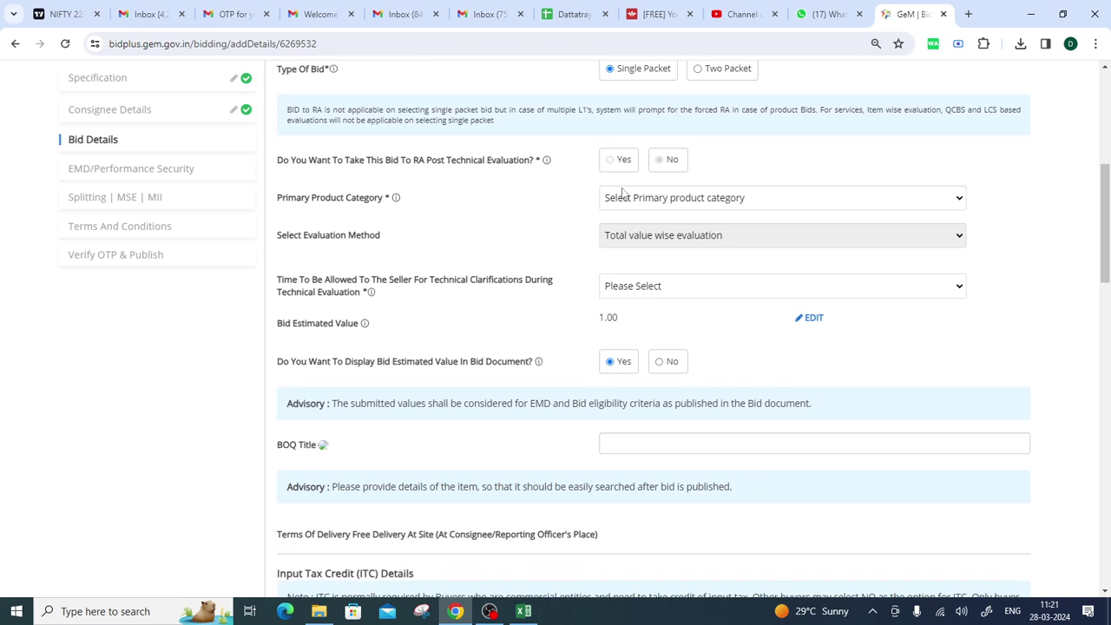
pyautogui.moveTo(278, 172); pyautogui.dragTo(531, 175)
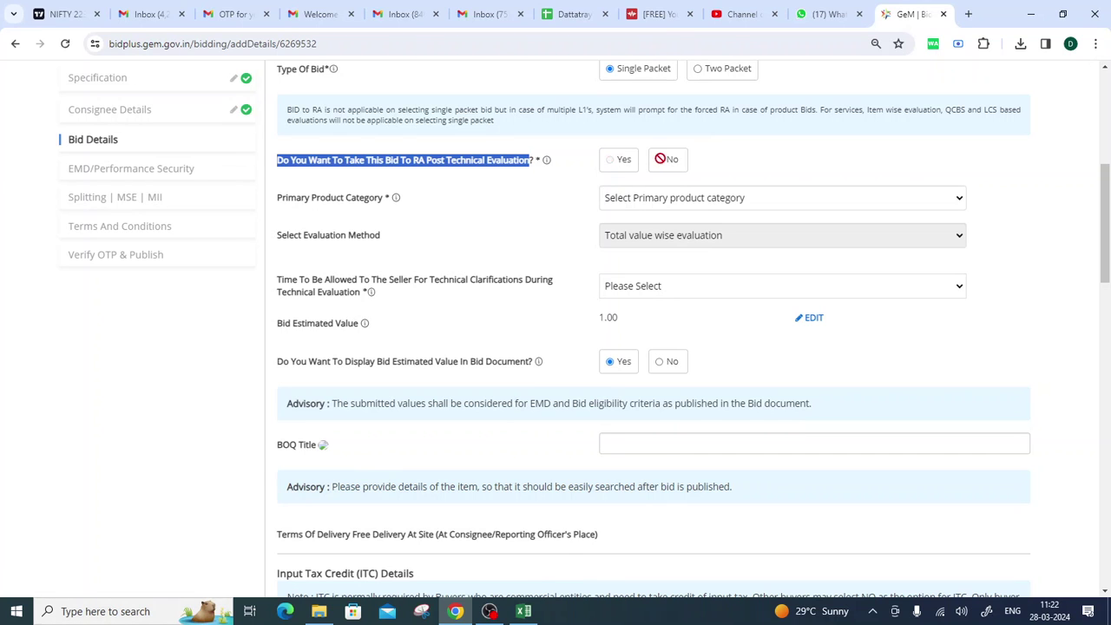
pyautogui.scroll(1, 661, 156)
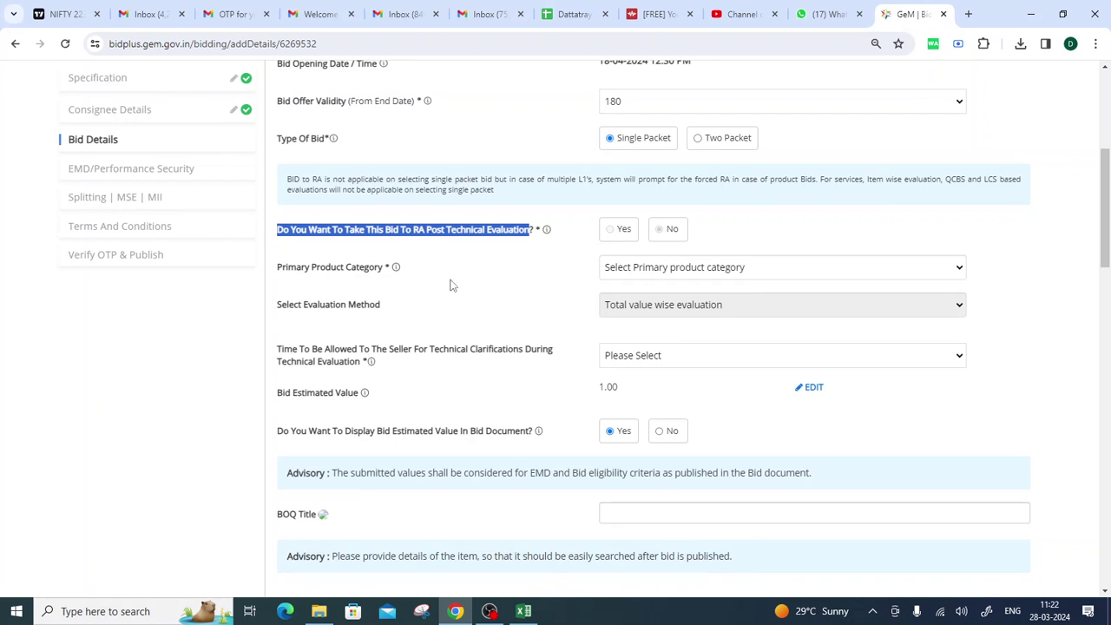
pyautogui.click(677, 269)
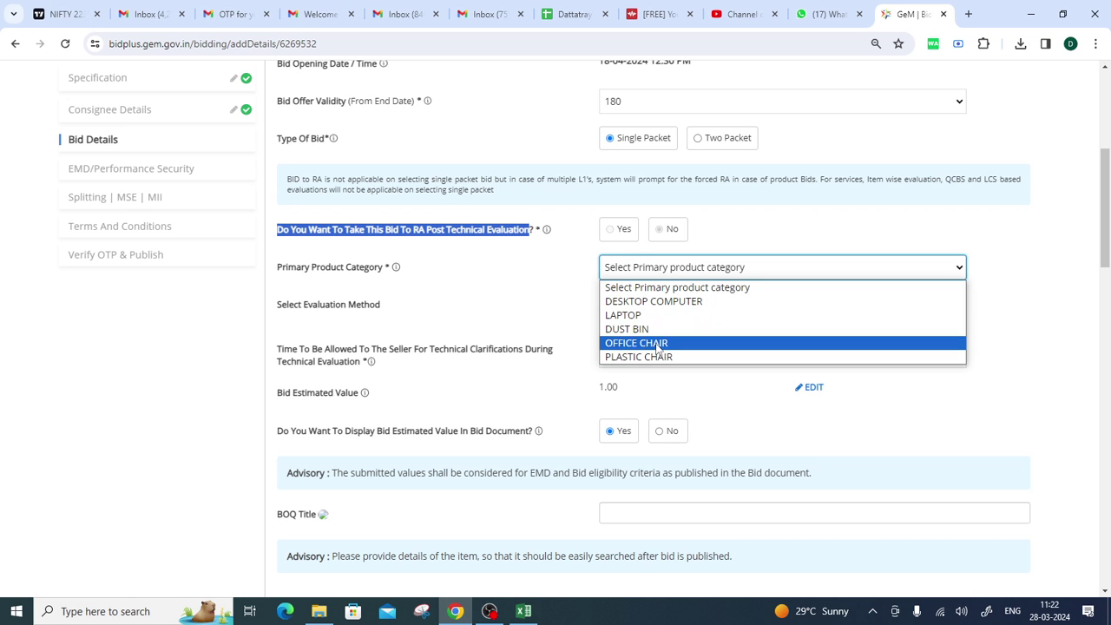
# Replace OFFICE CHAIR with DESKTOP COMPUTER as the primary product category.
pyautogui.click(623, 343)
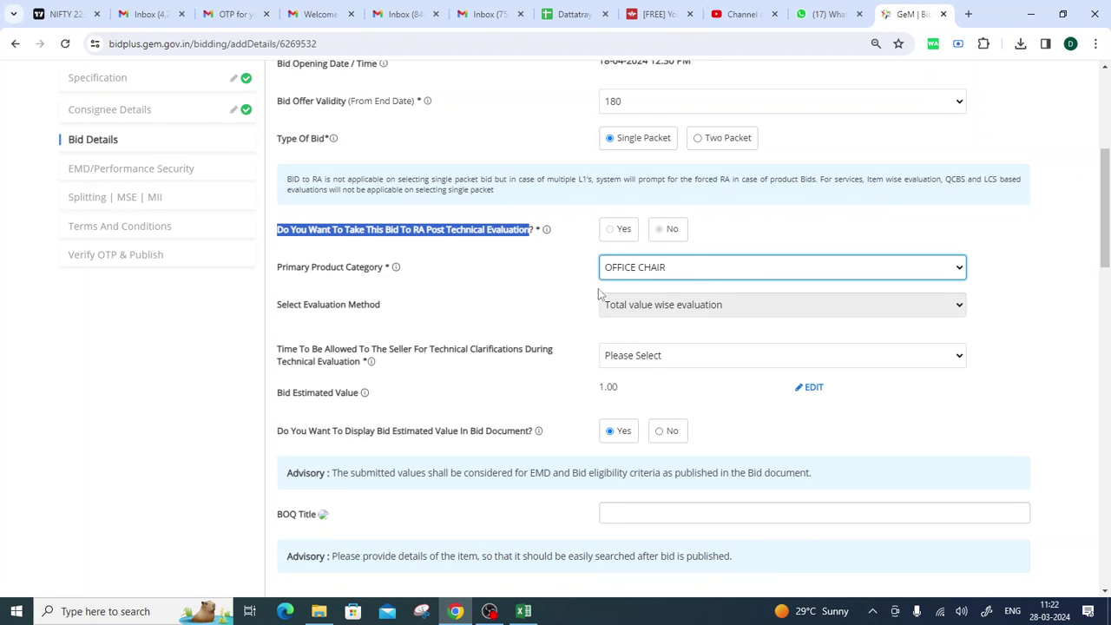
pyautogui.click(680, 271)
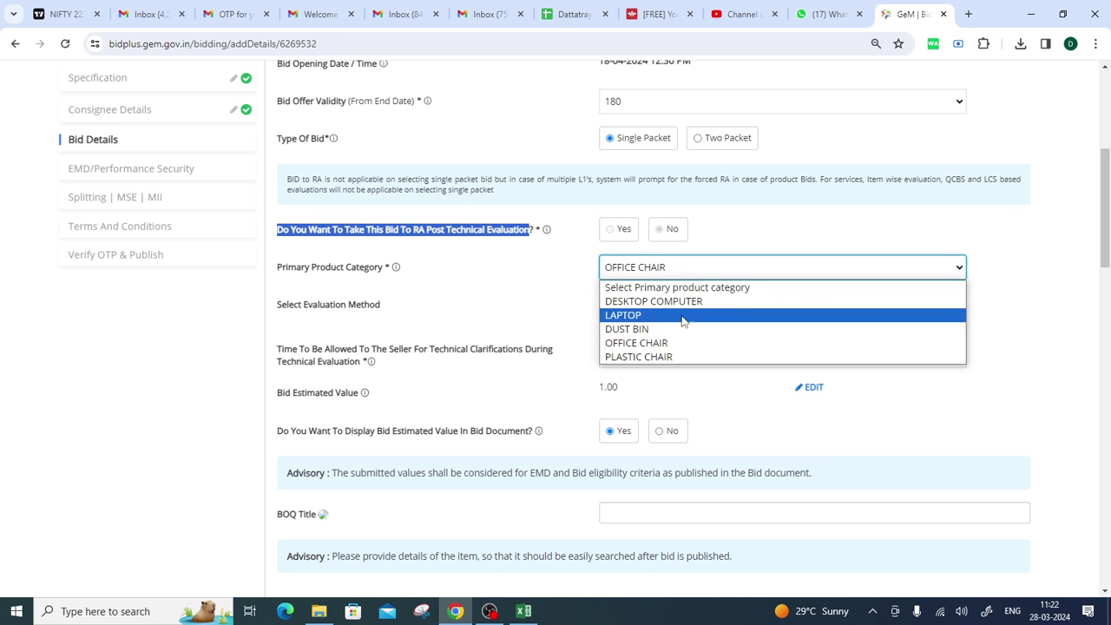
pyautogui.click(664, 301)
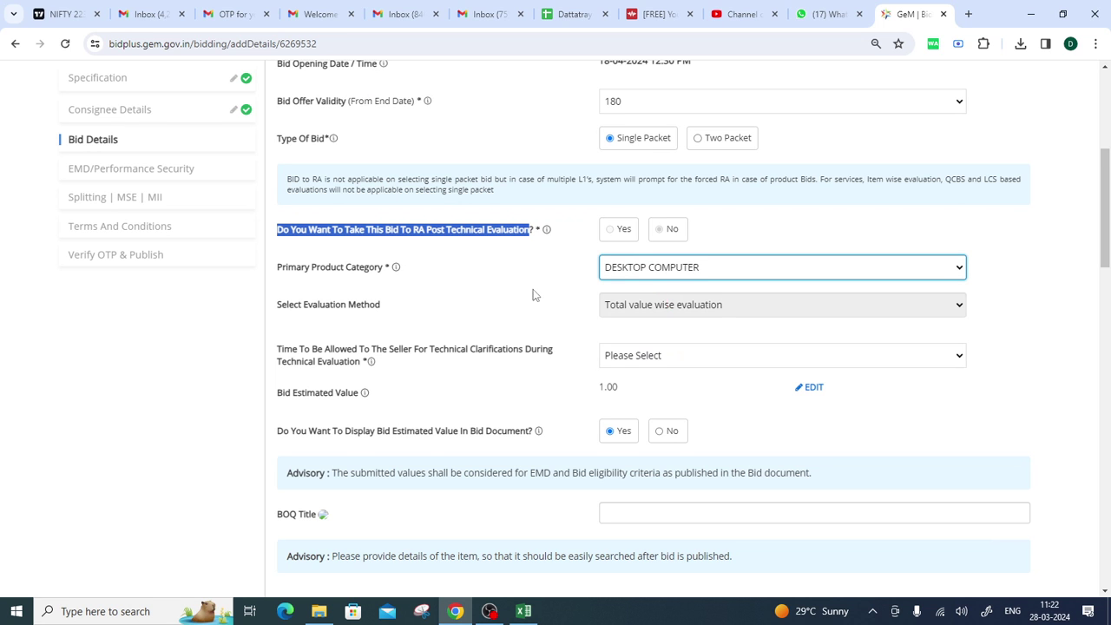
# Pick 2 days in the technical clarification time dropdown for technical evaluation.
pyautogui.scroll(-2, 532, 292)
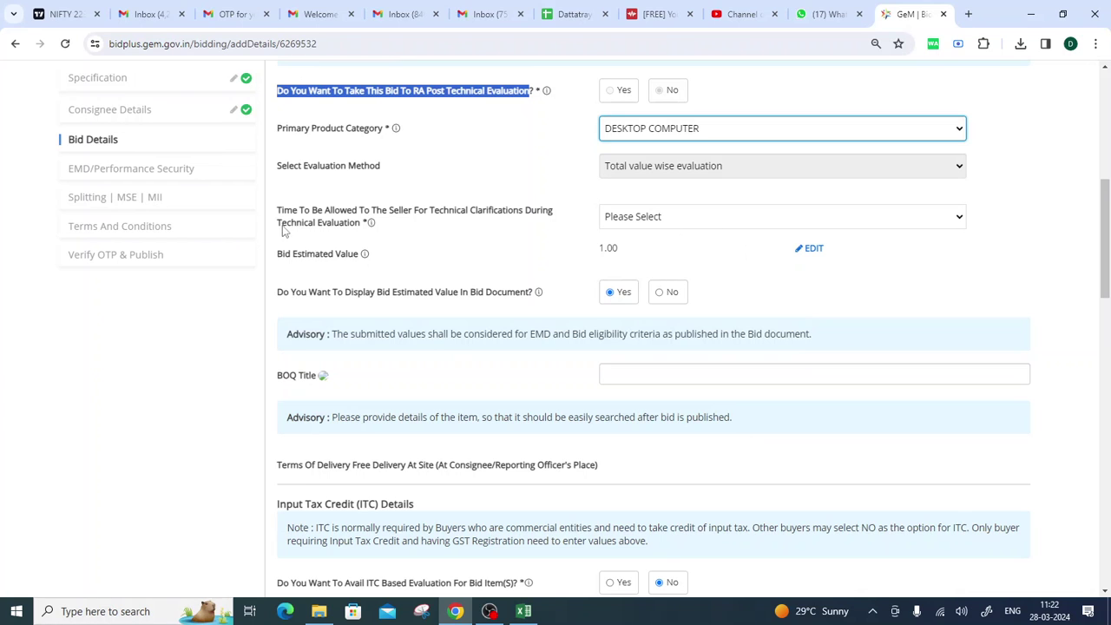
pyautogui.moveTo(274, 215); pyautogui.dragTo(375, 228)
pyautogui.click(540, 248)
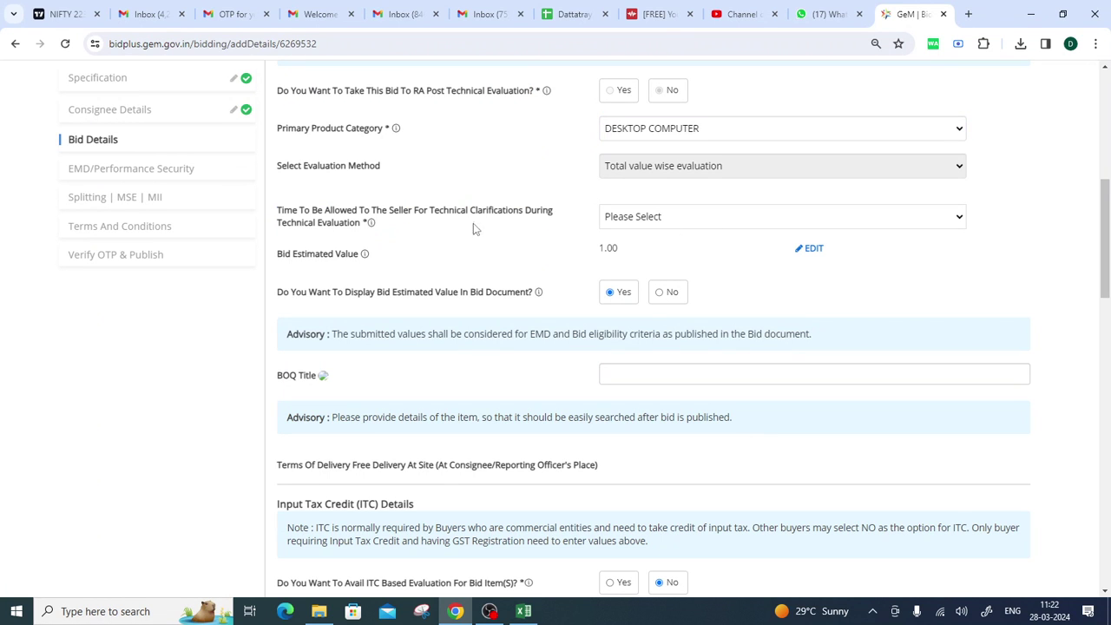
pyautogui.moveTo(466, 214); pyautogui.dragTo(518, 219)
pyautogui.click(537, 240)
pyautogui.click(660, 219)
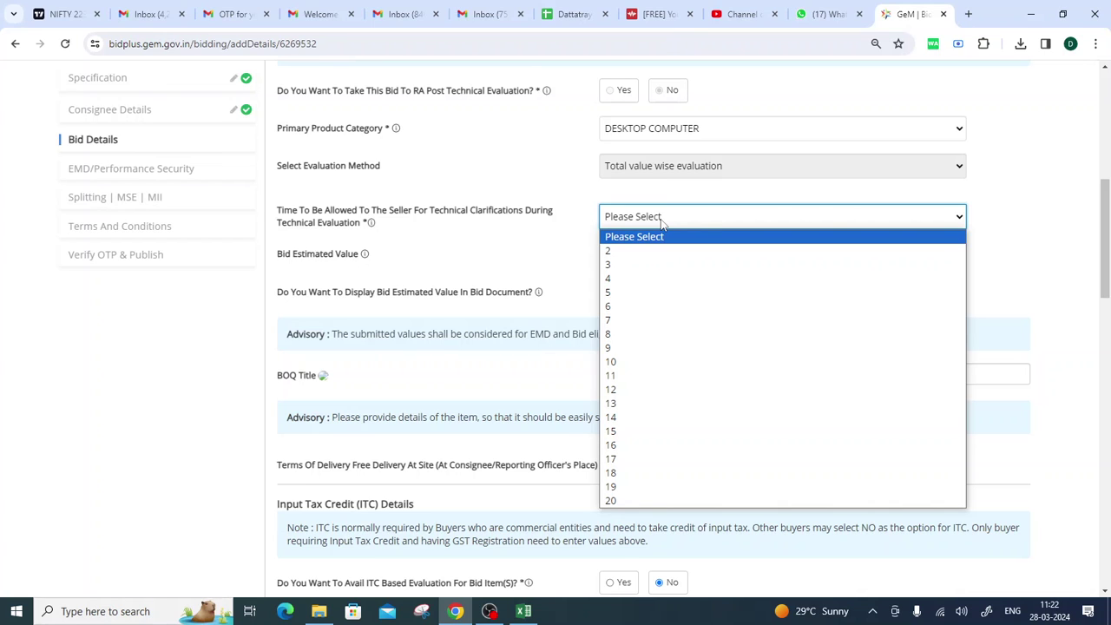
pyautogui.click(631, 251)
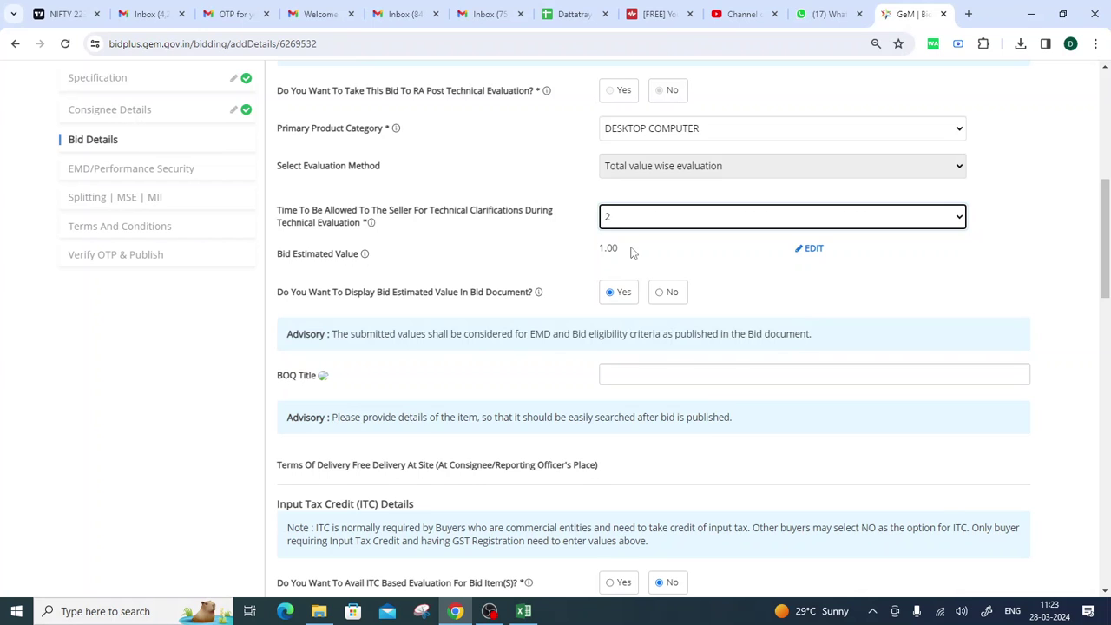
pyautogui.moveTo(279, 254); pyautogui.dragTo(369, 260)
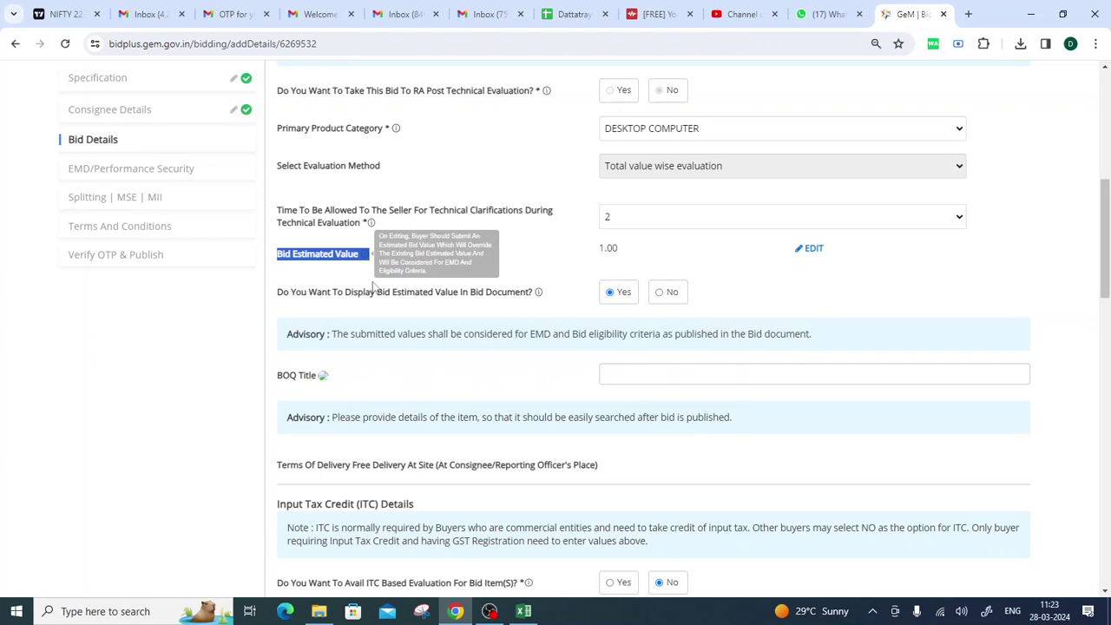
# Replace the bid estimated value 1 with 1000000.
pyautogui.click(486, 269)
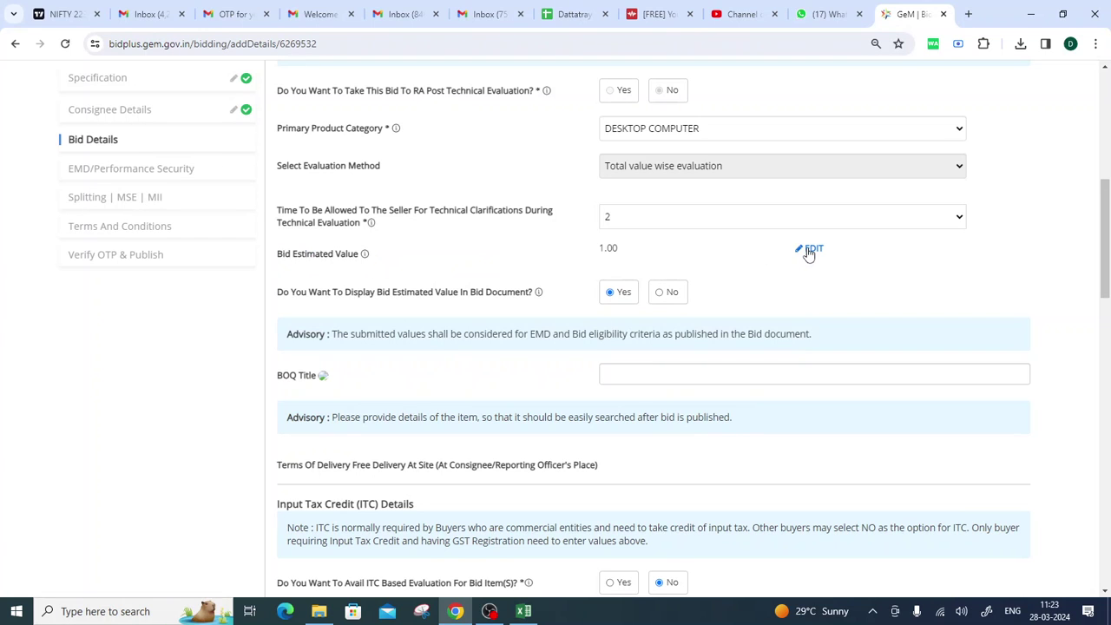
pyautogui.click(807, 249)
pyautogui.moveTo(662, 251); pyautogui.dragTo(528, 263)
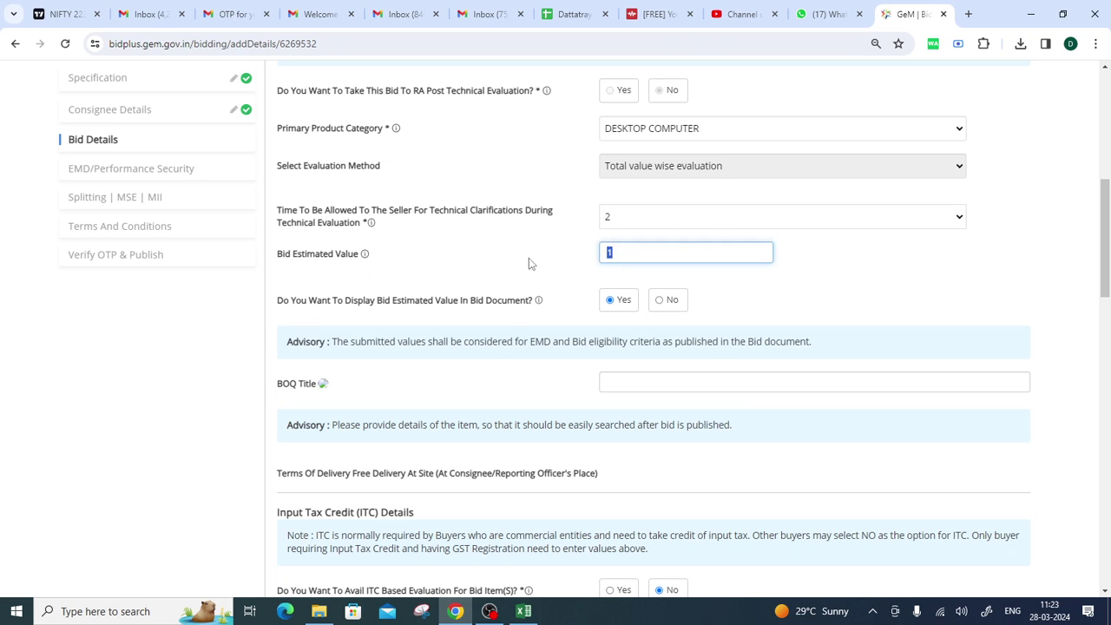
pyautogui.write('1000000')
pyautogui.click(788, 290)
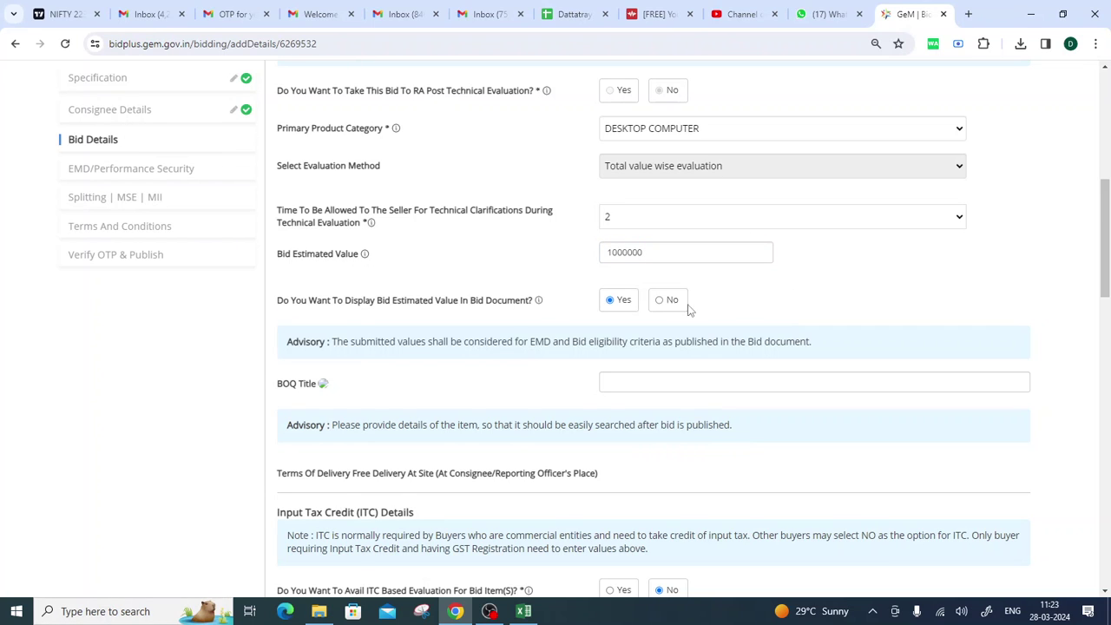
# Choose No for displaying the estimated value in the bid document.
pyautogui.moveTo(276, 302); pyautogui.dragTo(533, 304)
pyautogui.click(544, 322)
pyautogui.doubleClick(657, 251)
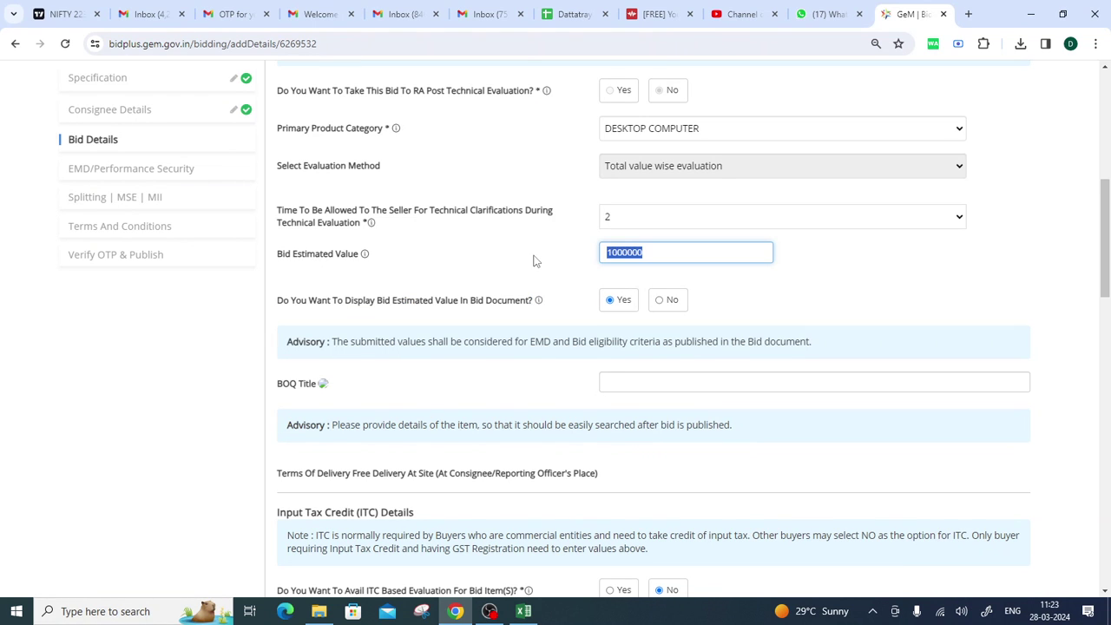
pyautogui.click(535, 286)
pyautogui.click(660, 299)
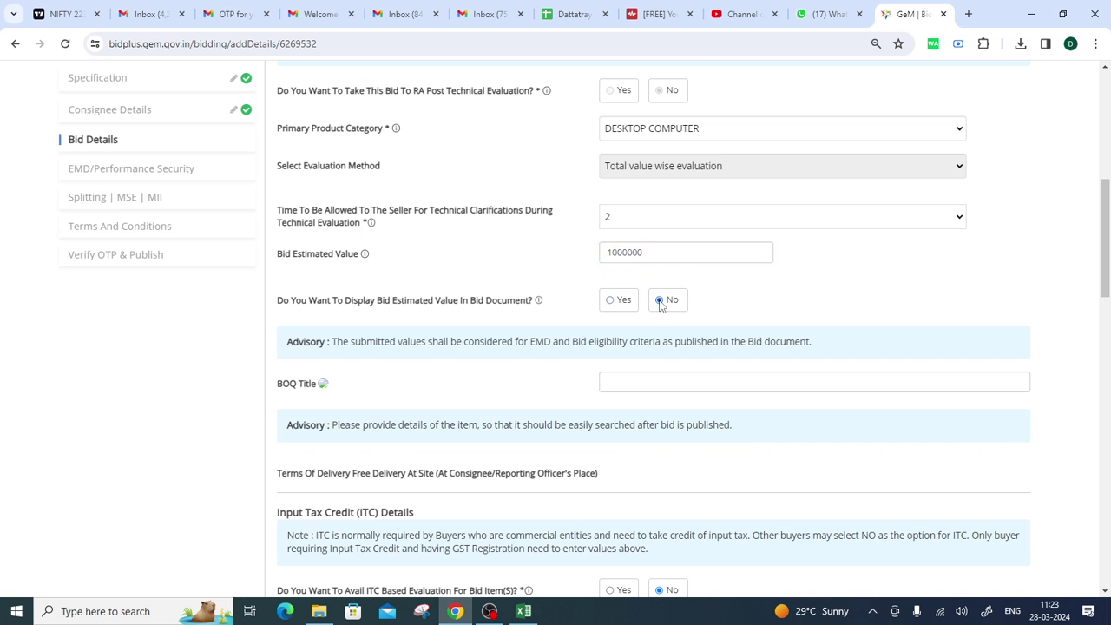
pyautogui.doubleClick(654, 251)
pyautogui.click(549, 271)
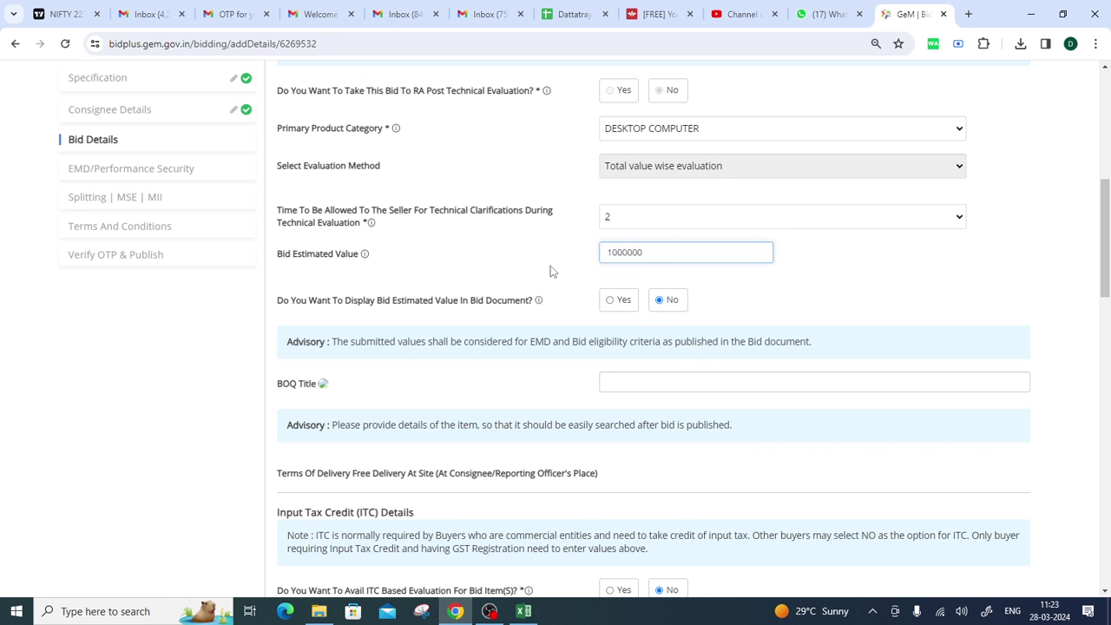
# Close the DESKTOP COMPUTER ITC percent table unsaved, leaving ITC evaluation and Section 9(4) at No.
pyautogui.scroll(-2, 547, 273)
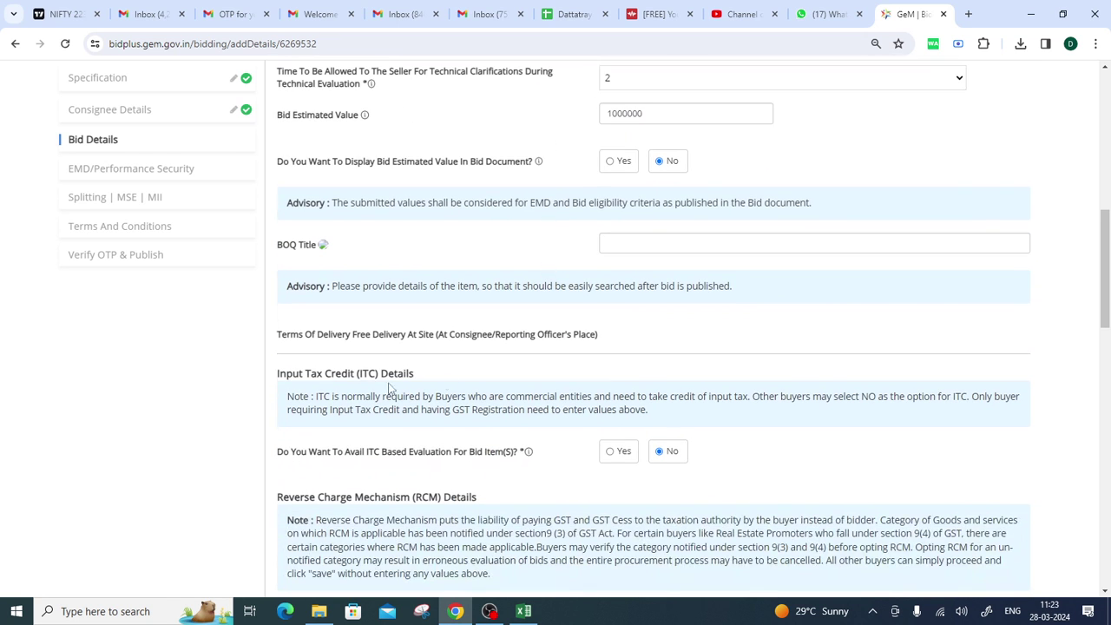
pyautogui.moveTo(276, 252); pyautogui.dragTo(316, 246)
pyautogui.click(524, 259)
pyautogui.moveTo(320, 250)
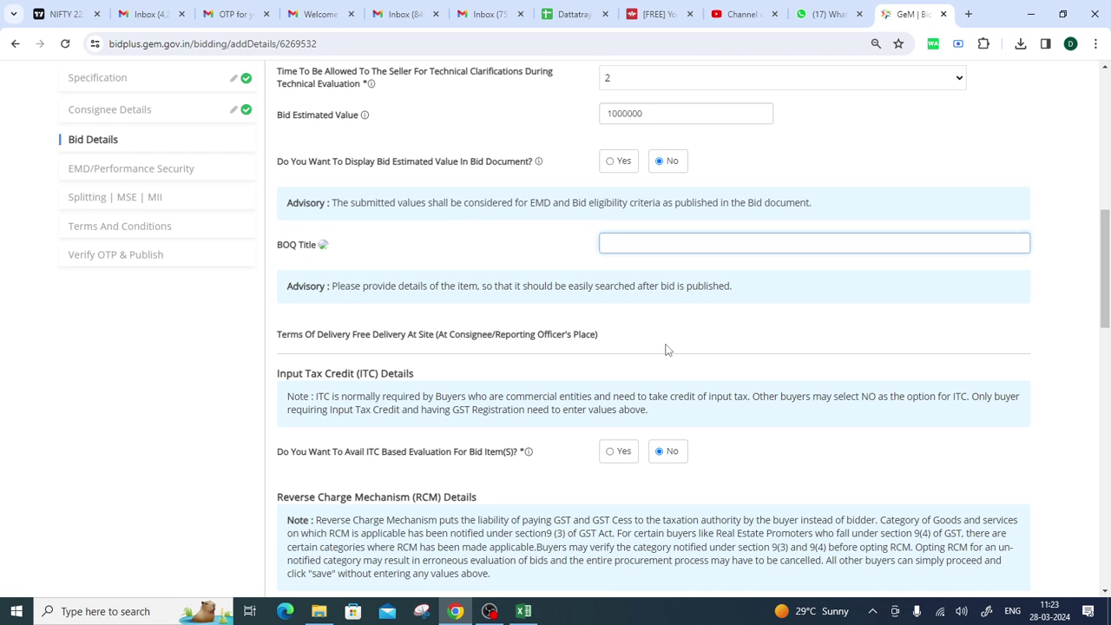
pyautogui.scroll(-3, 677, 345)
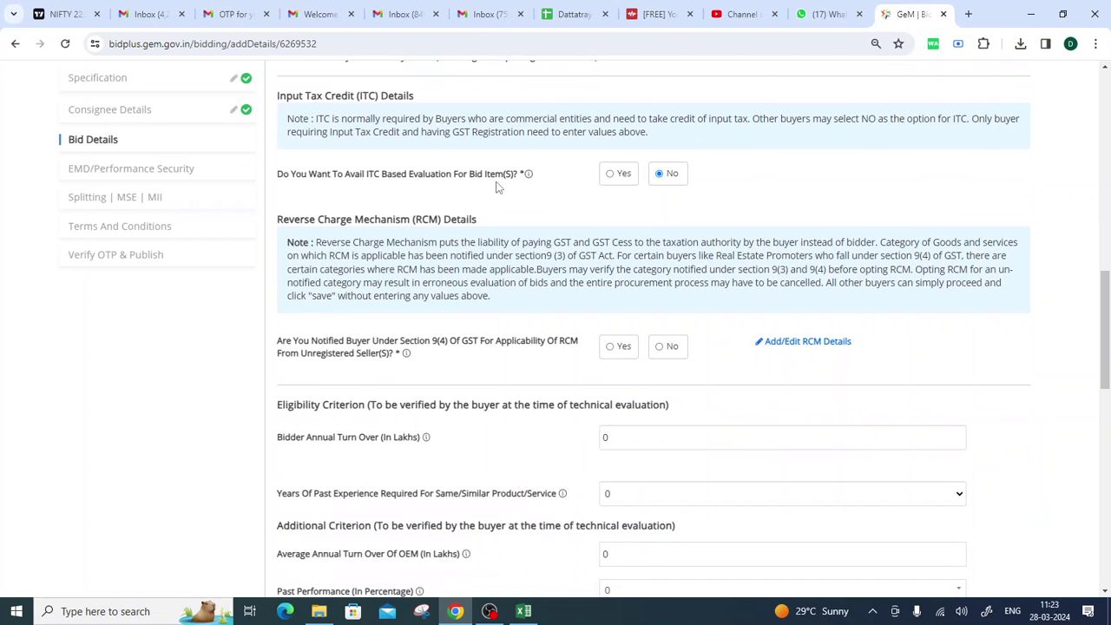
pyautogui.moveTo(278, 178); pyautogui.dragTo(526, 178)
pyautogui.click(614, 176)
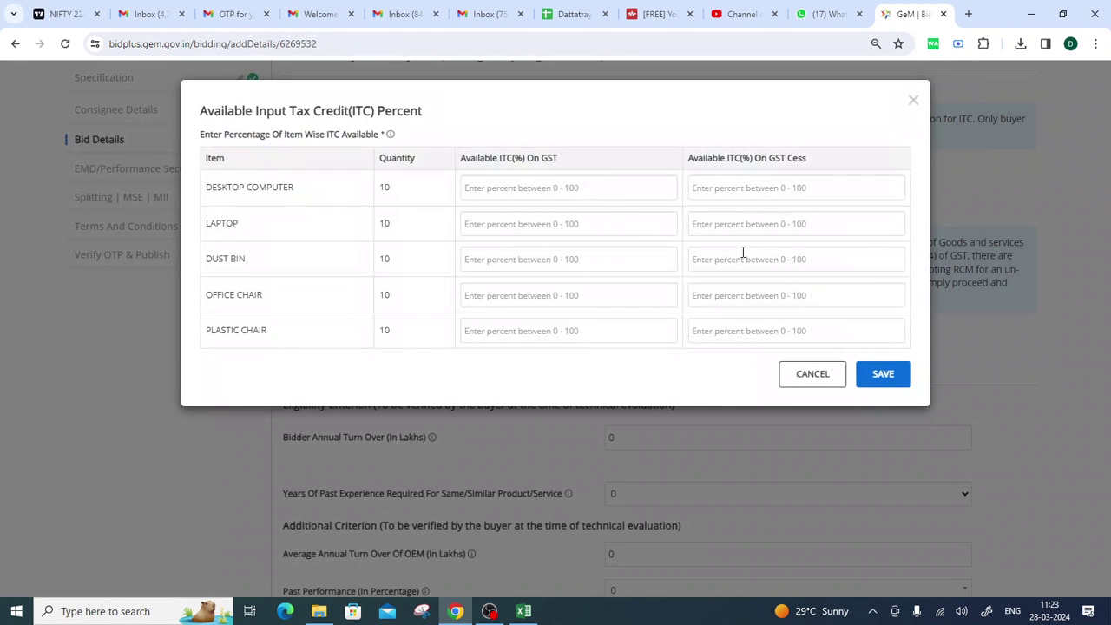
pyautogui.click(528, 181)
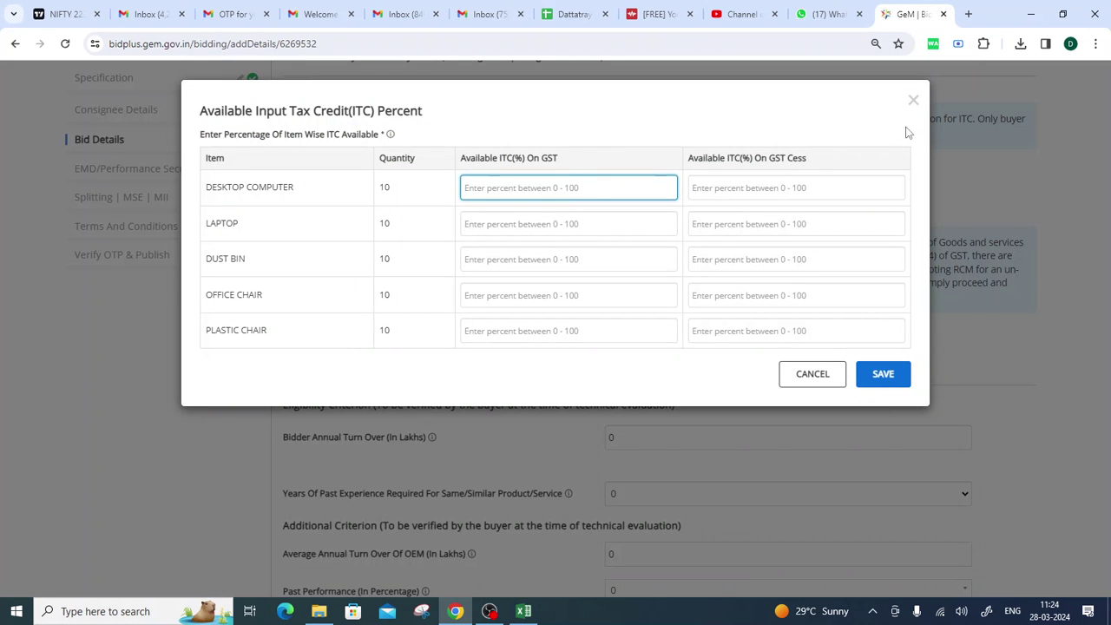
pyautogui.click(913, 102)
pyautogui.click(913, 101)
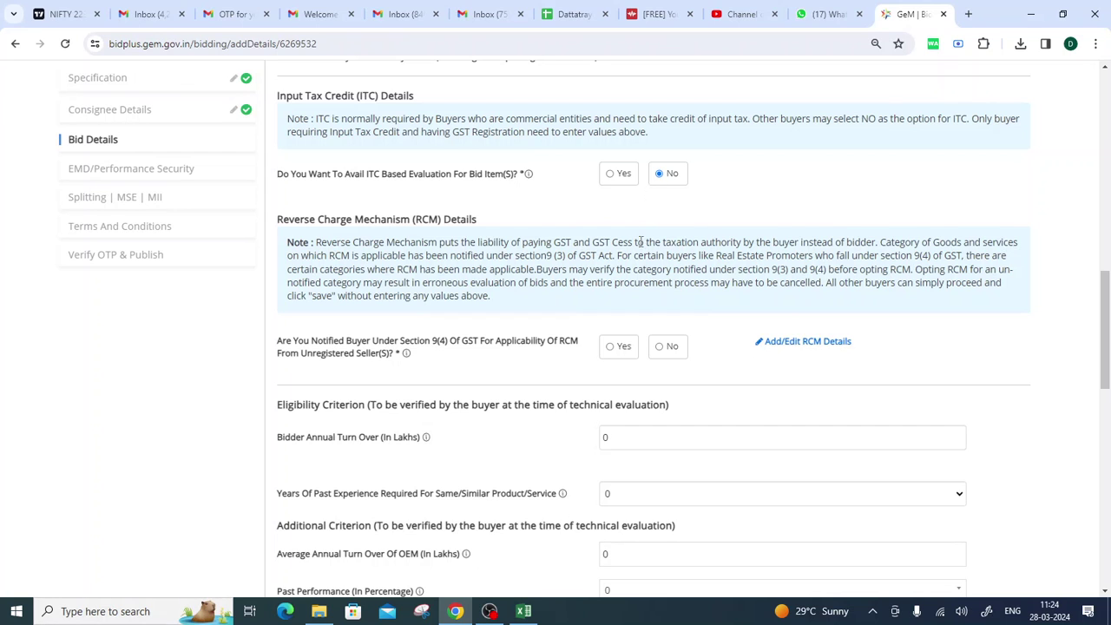
pyautogui.scroll(-1, 670, 267)
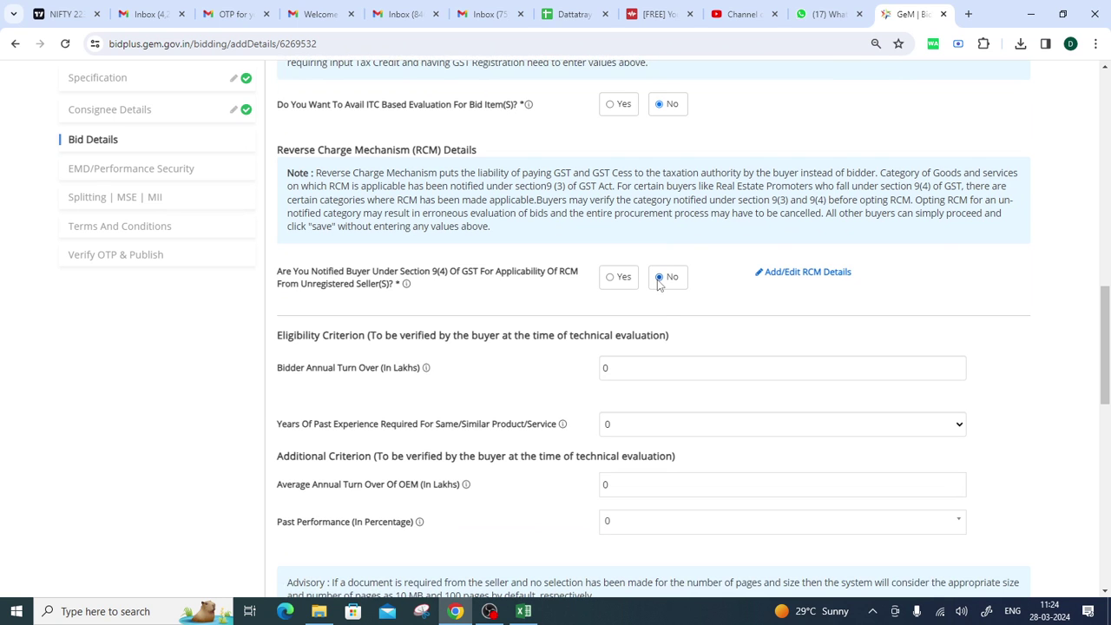
# In the GST and cess details, try Section 9(3) rates 28 and 5, then unmark both items.
pyautogui.click(658, 279)
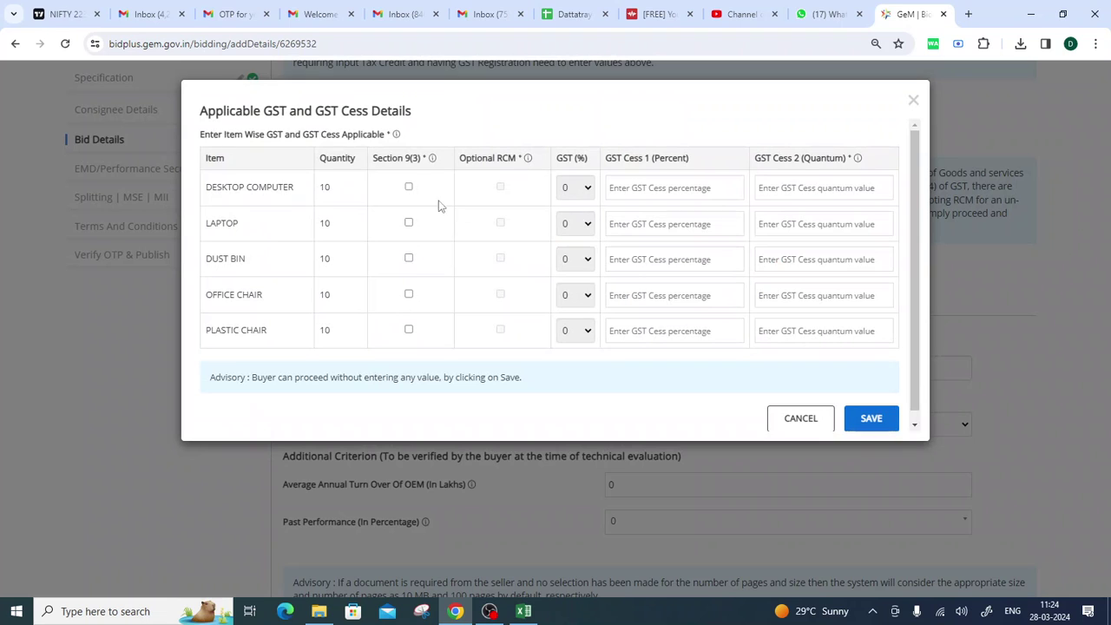
pyautogui.click(409, 186)
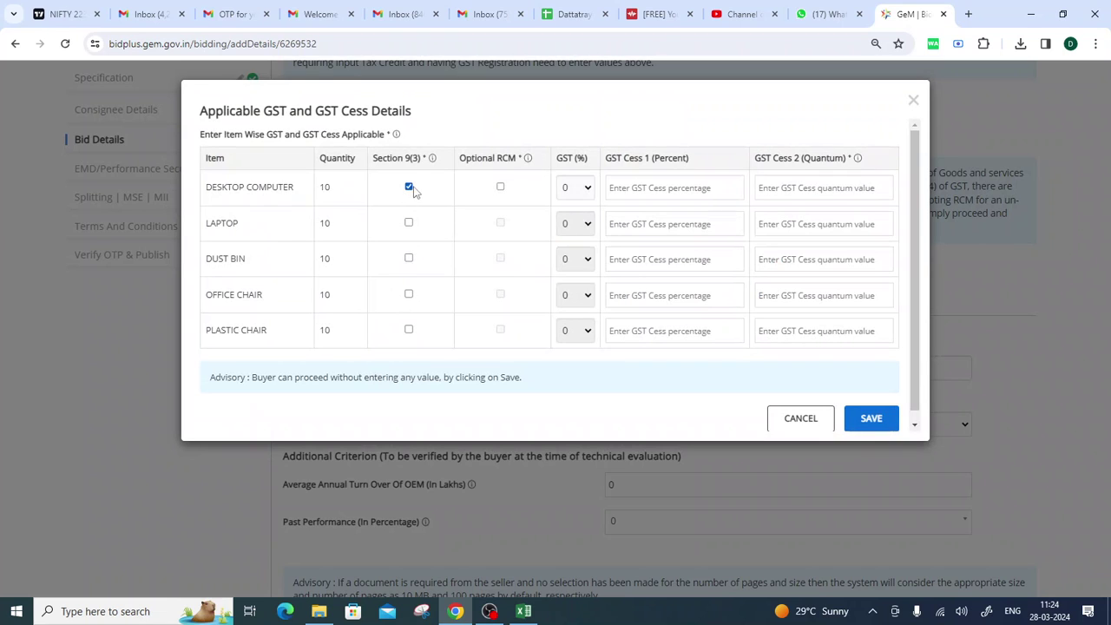
pyautogui.click(584, 195)
pyautogui.click(570, 292)
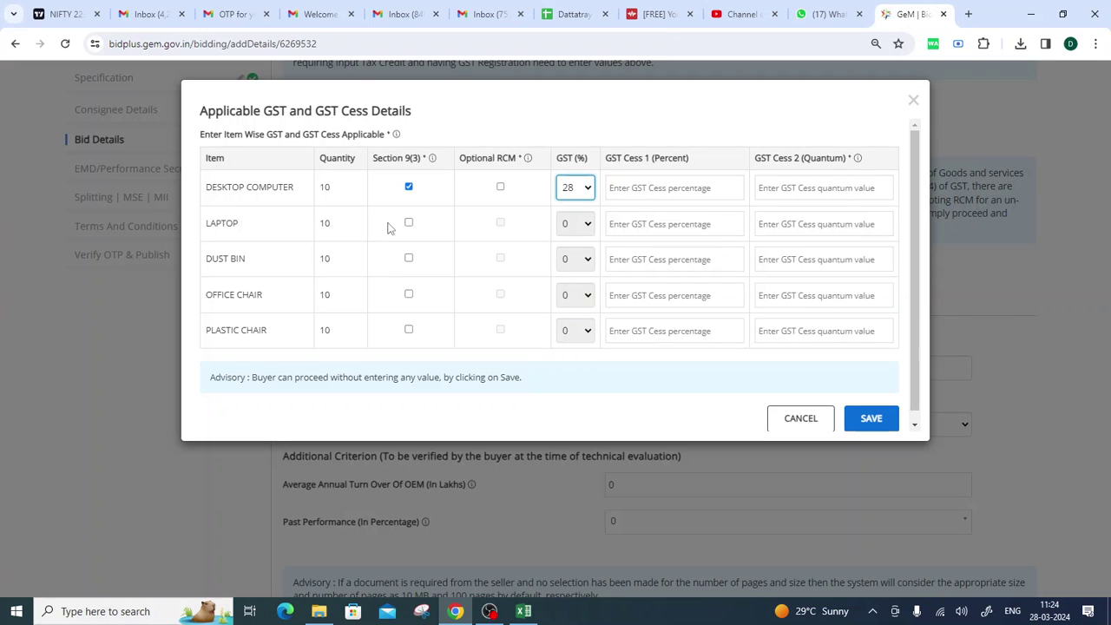
pyautogui.click(408, 260)
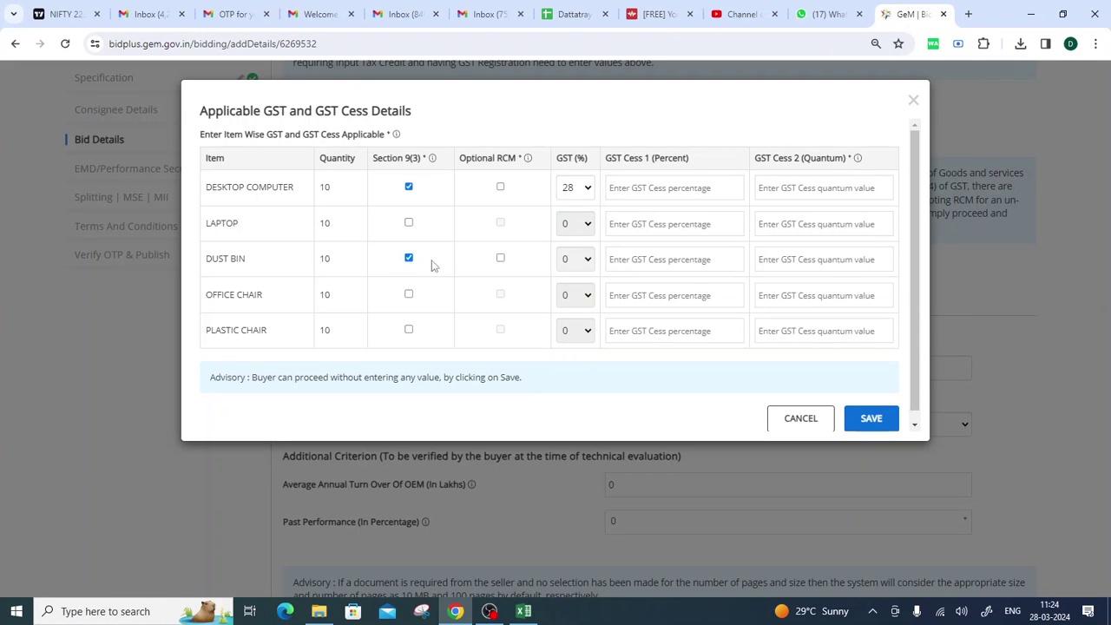
pyautogui.click(576, 259)
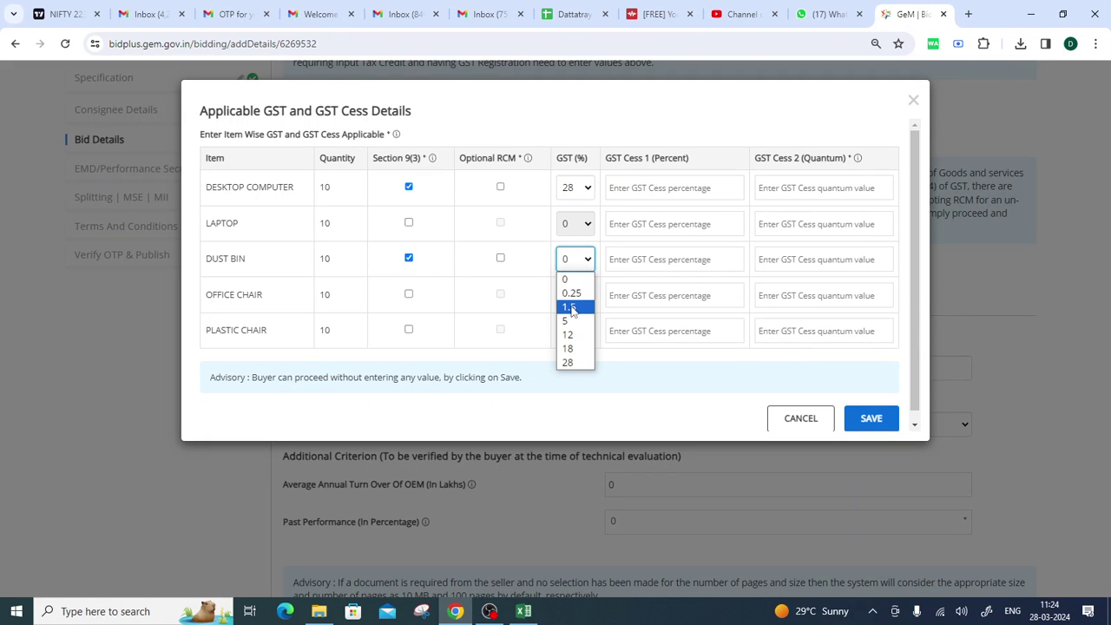
pyautogui.click(571, 320)
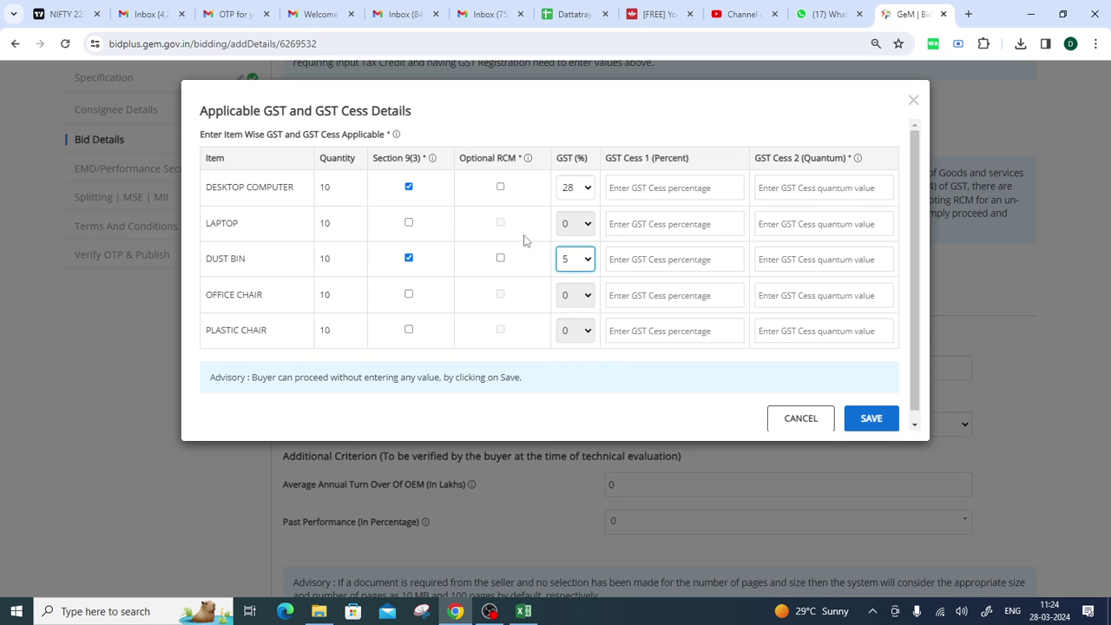
pyautogui.click(409, 187)
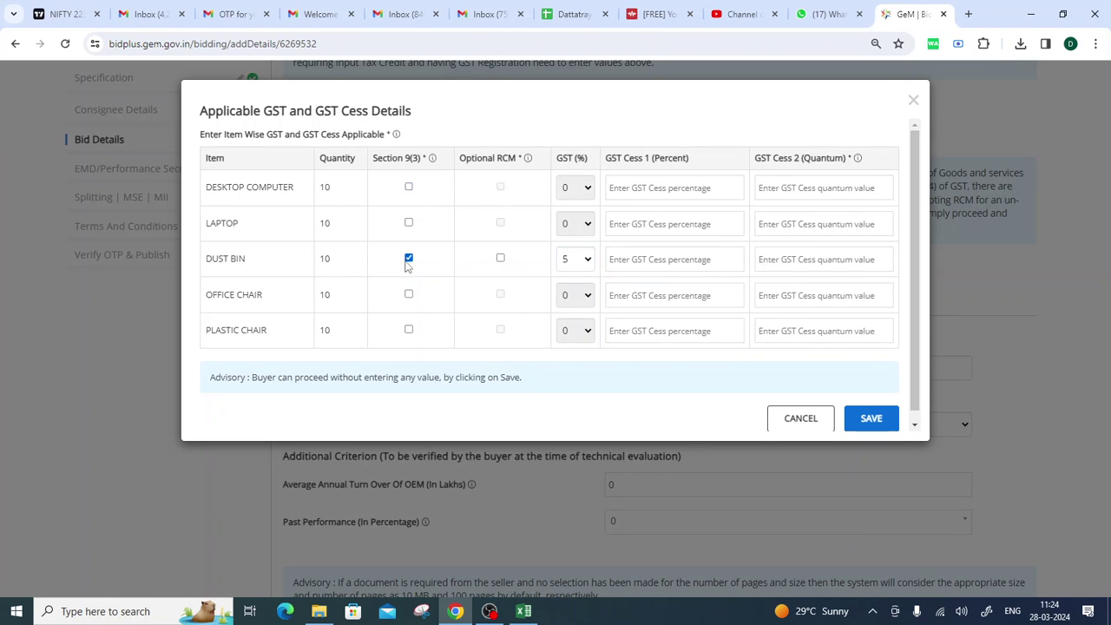
pyautogui.click(408, 258)
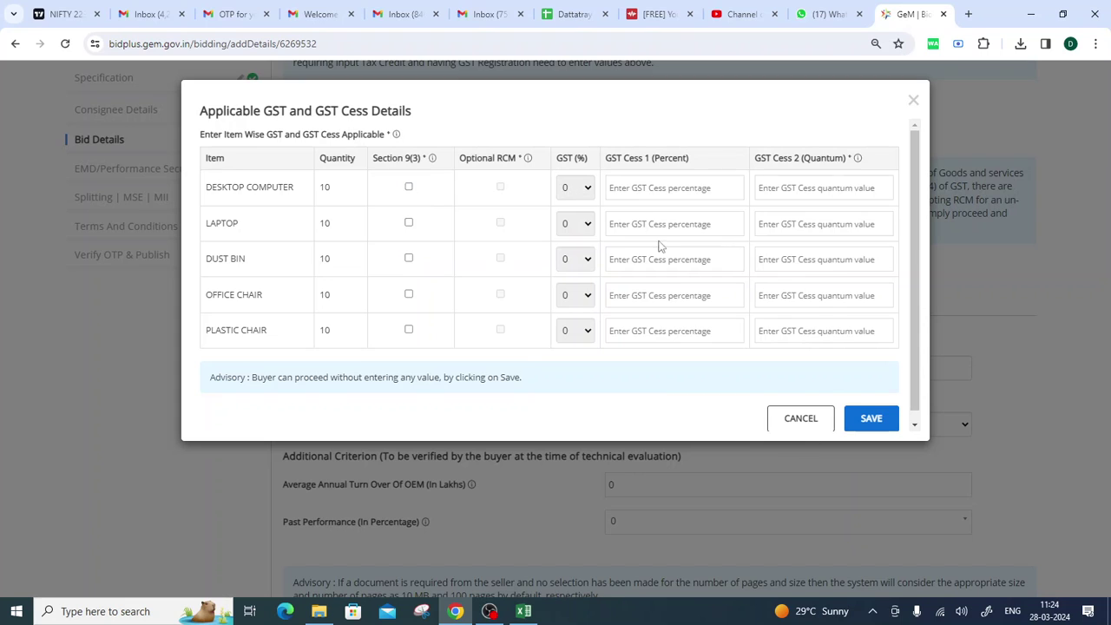
# Save the RCM details with no items marked and acknowledge the confirmation.
pyautogui.scroll(-1, 682, 264)
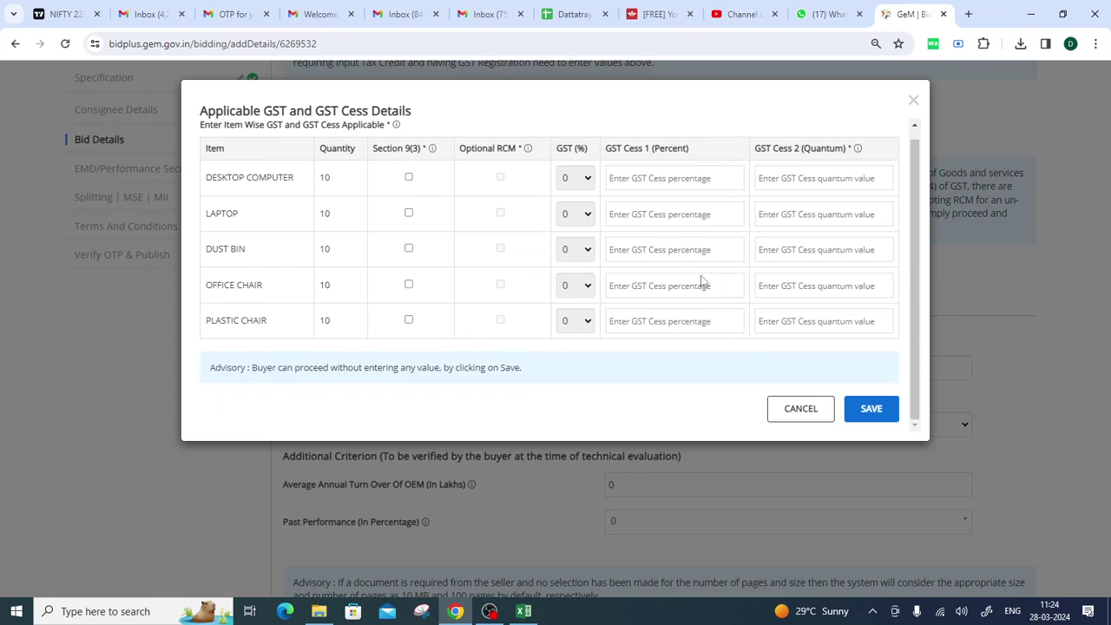
pyautogui.click(864, 413)
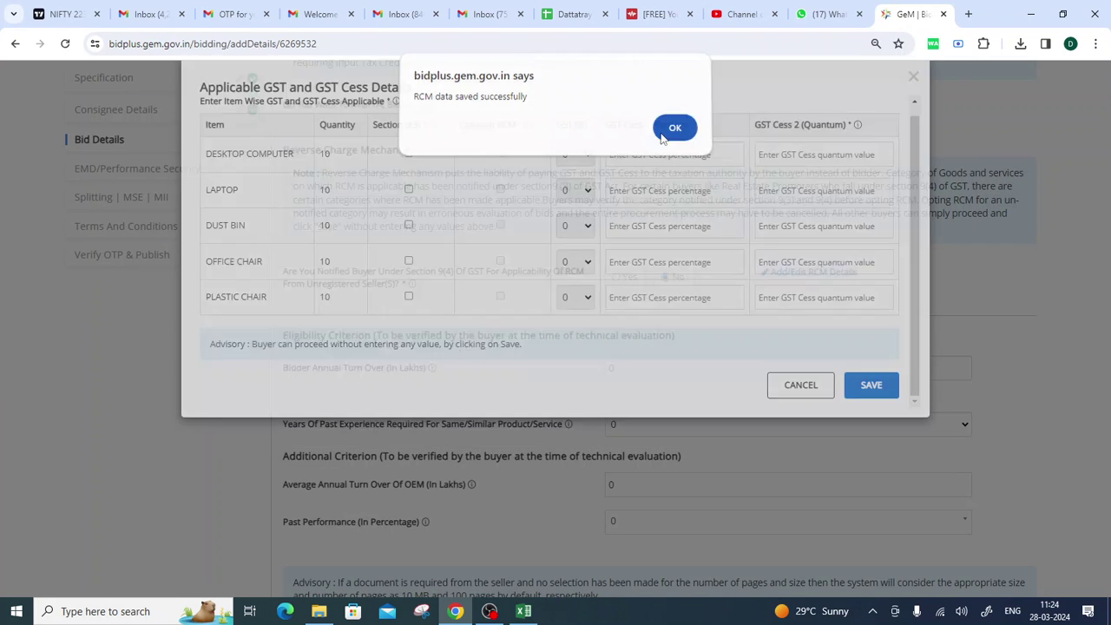
pyautogui.click(662, 135)
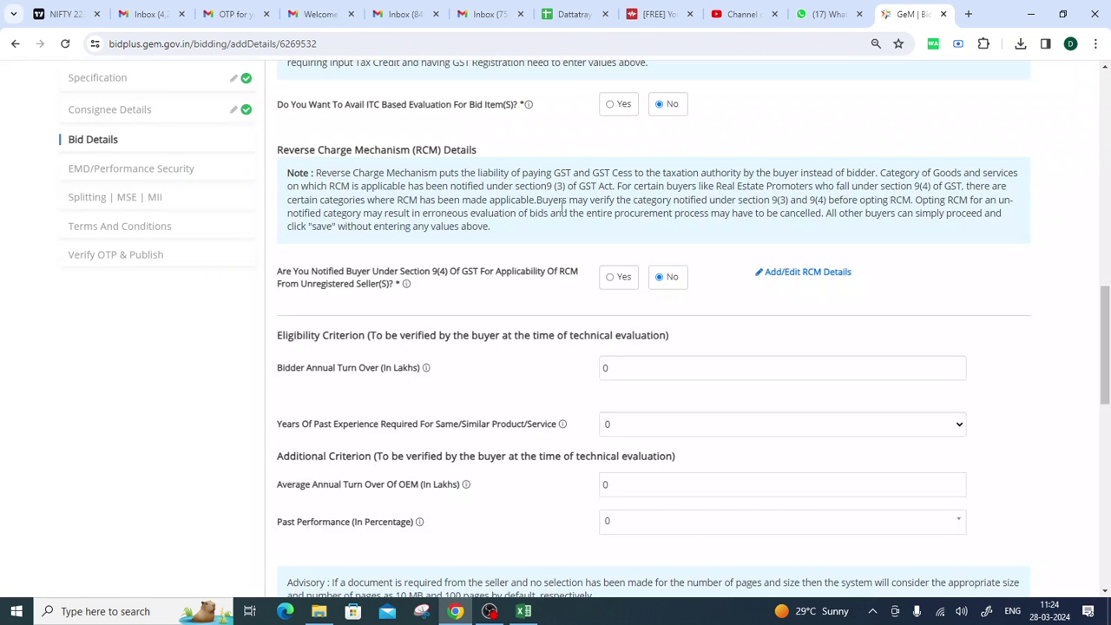
# Enter 20 lakhs as the bidder annual turnover.
pyautogui.scroll(-1, 558, 213)
pyautogui.scroll(-2, 558, 213)
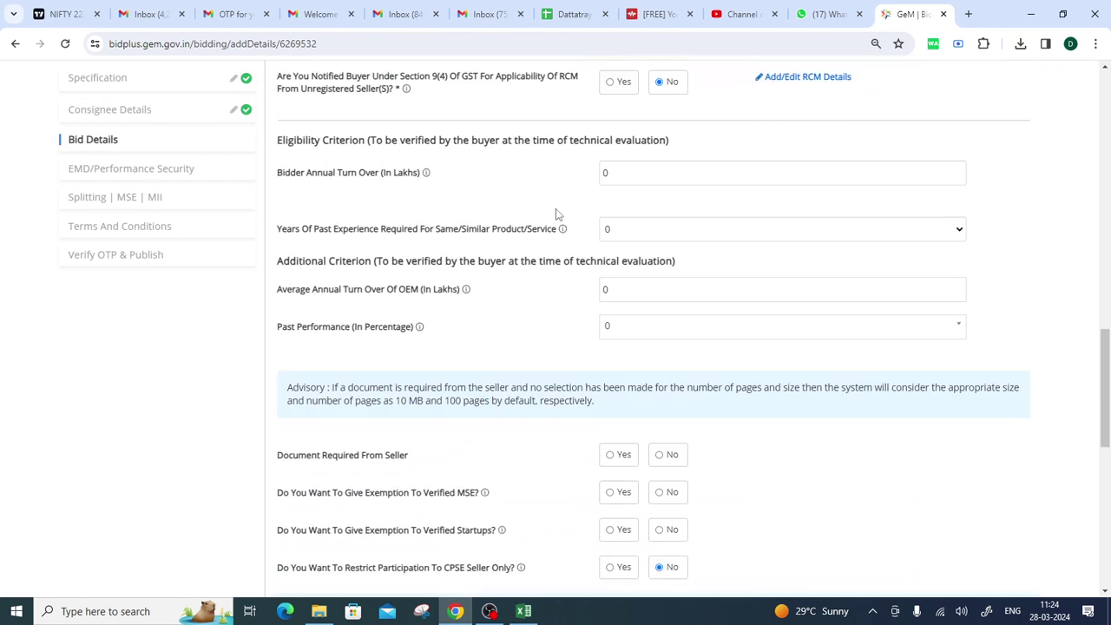
pyautogui.moveTo(278, 162); pyautogui.dragTo(426, 165)
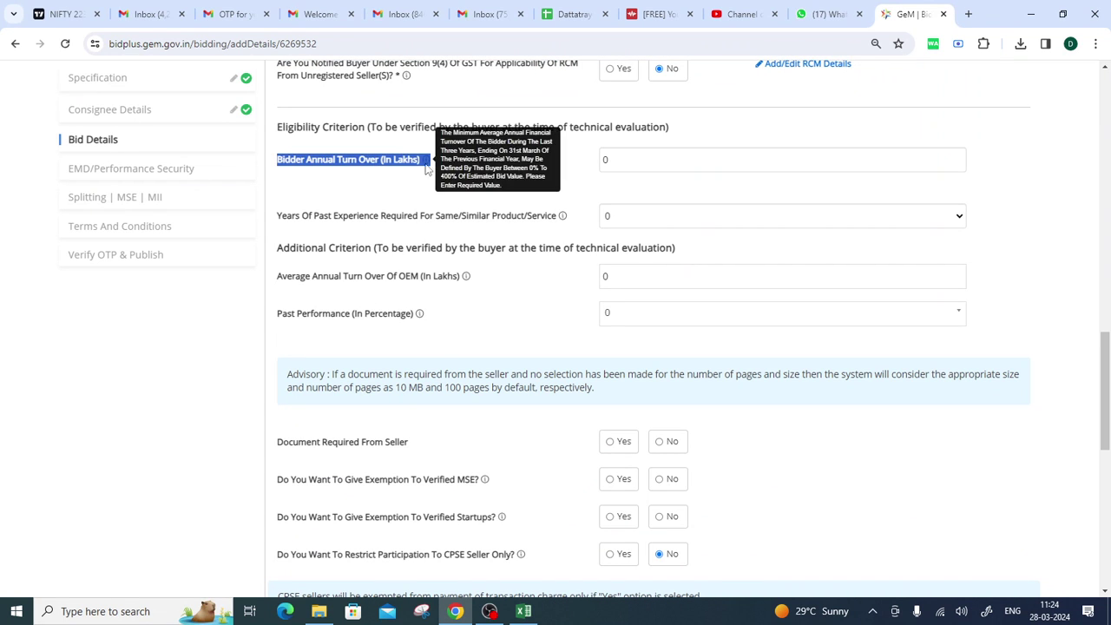
pyautogui.click(469, 184)
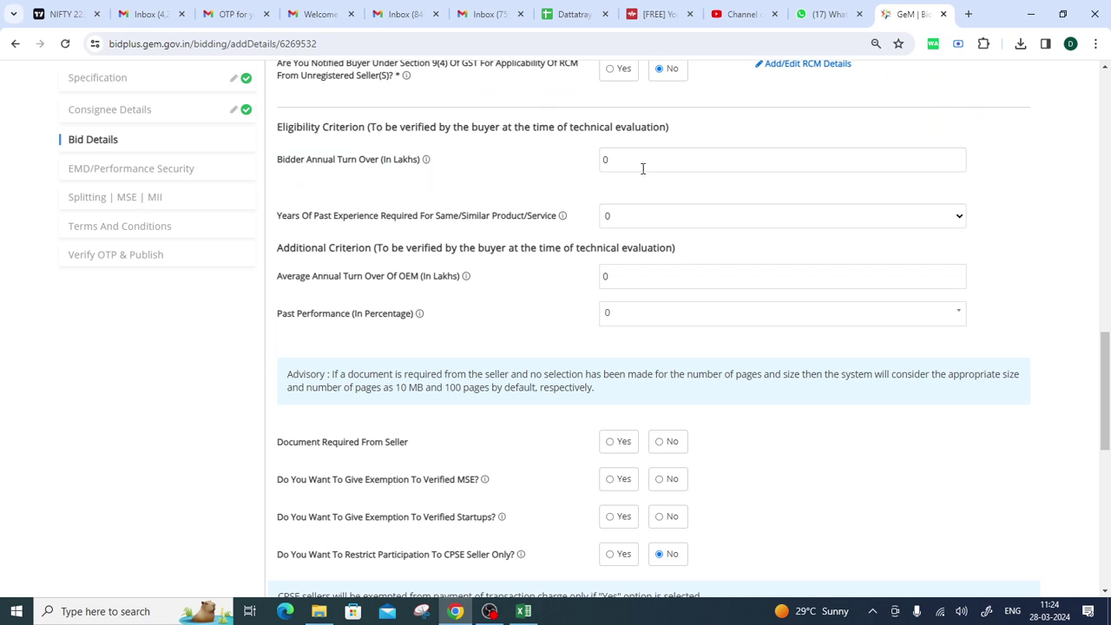
pyautogui.doubleClick(606, 165)
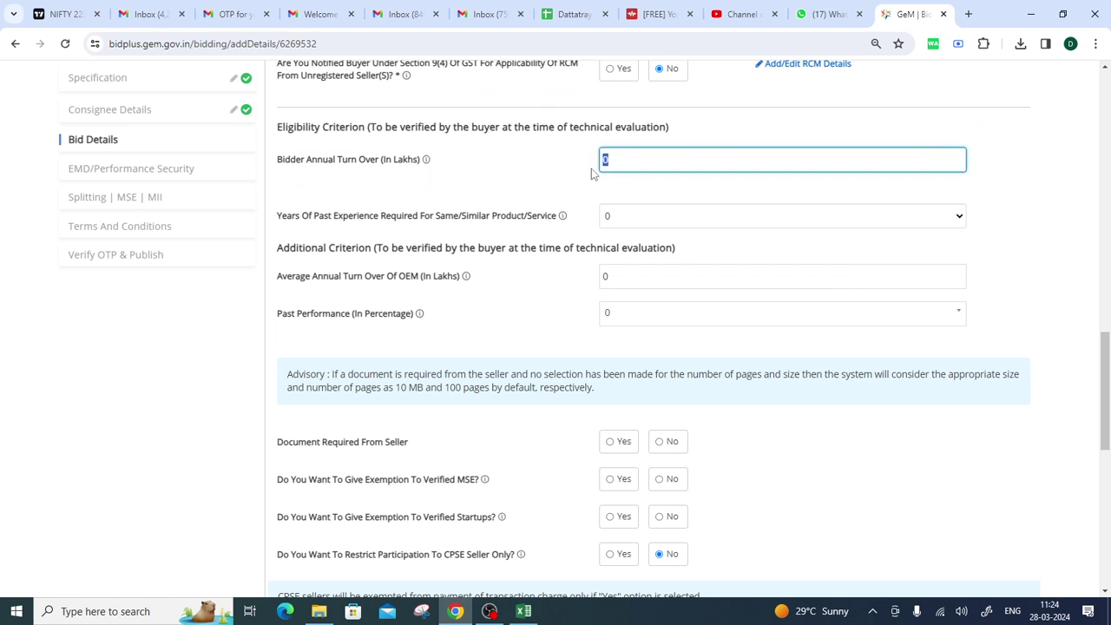
pyautogui.write('10')
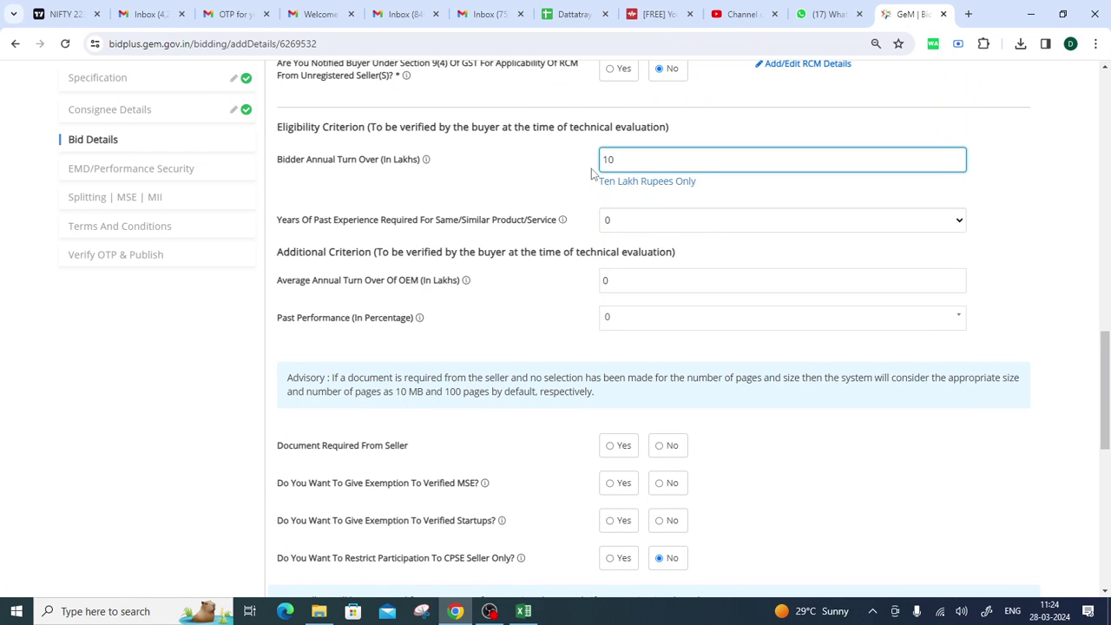
pyautogui.press('BackSpace')
pyautogui.press('BackSpace')
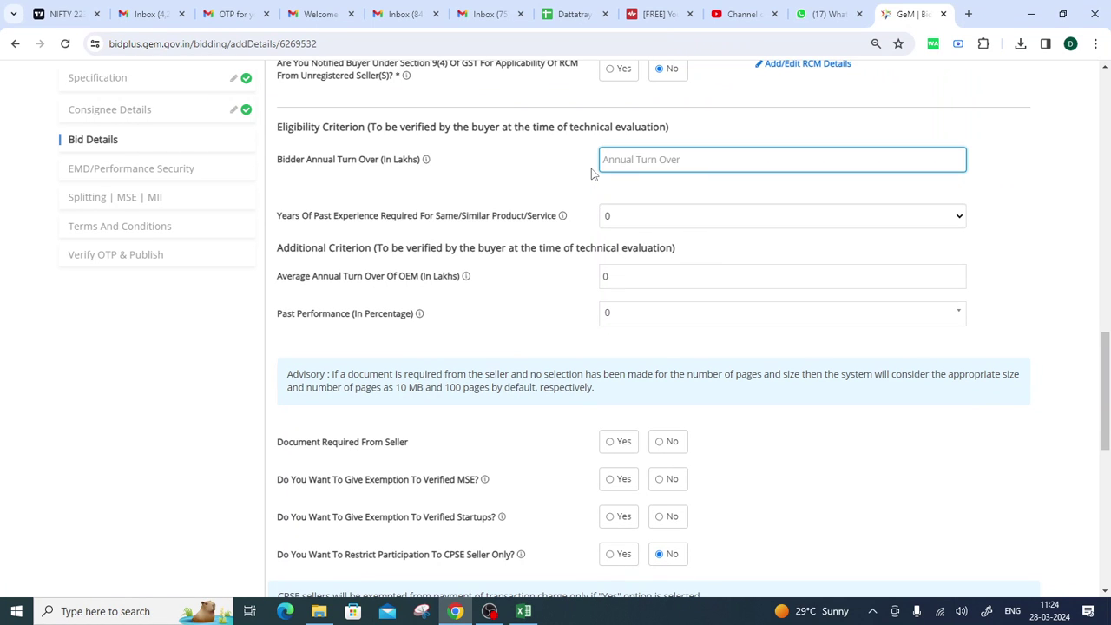
pyautogui.write('20')
# Require 3 years of past experience.
pyautogui.click(465, 170)
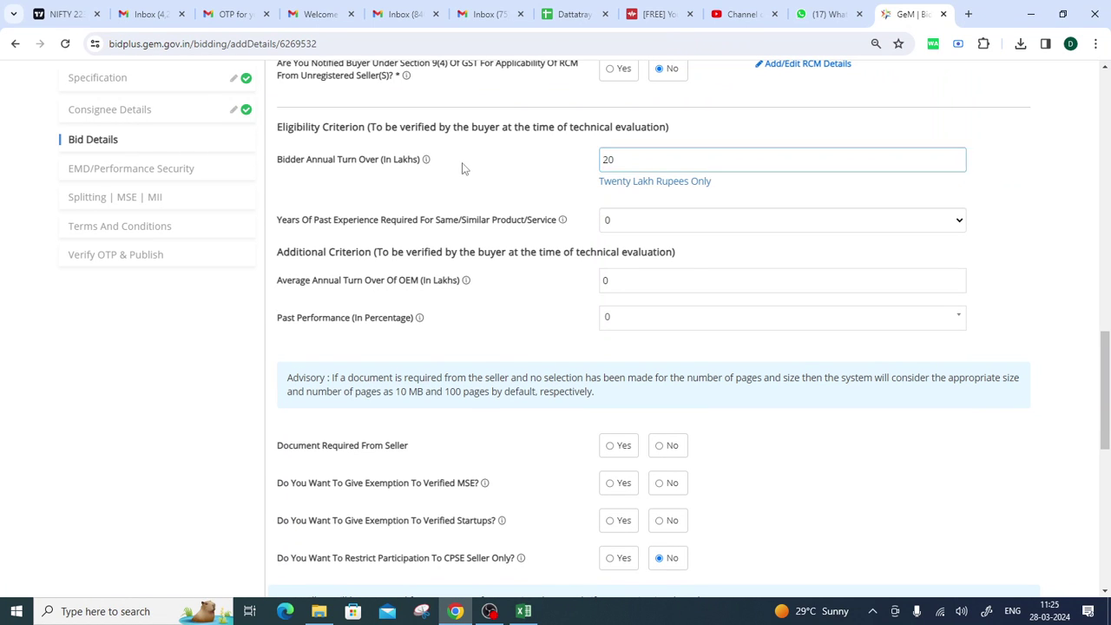
pyautogui.click(657, 227)
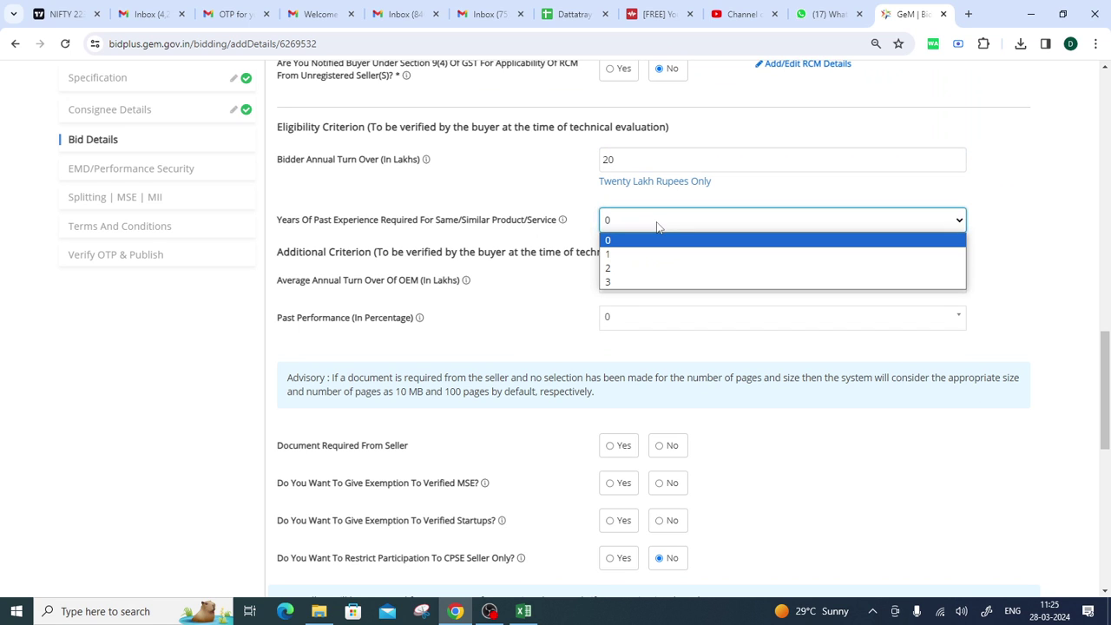
pyautogui.click(316, 232)
pyautogui.moveTo(317, 231); pyautogui.dragTo(430, 230)
pyautogui.click(647, 228)
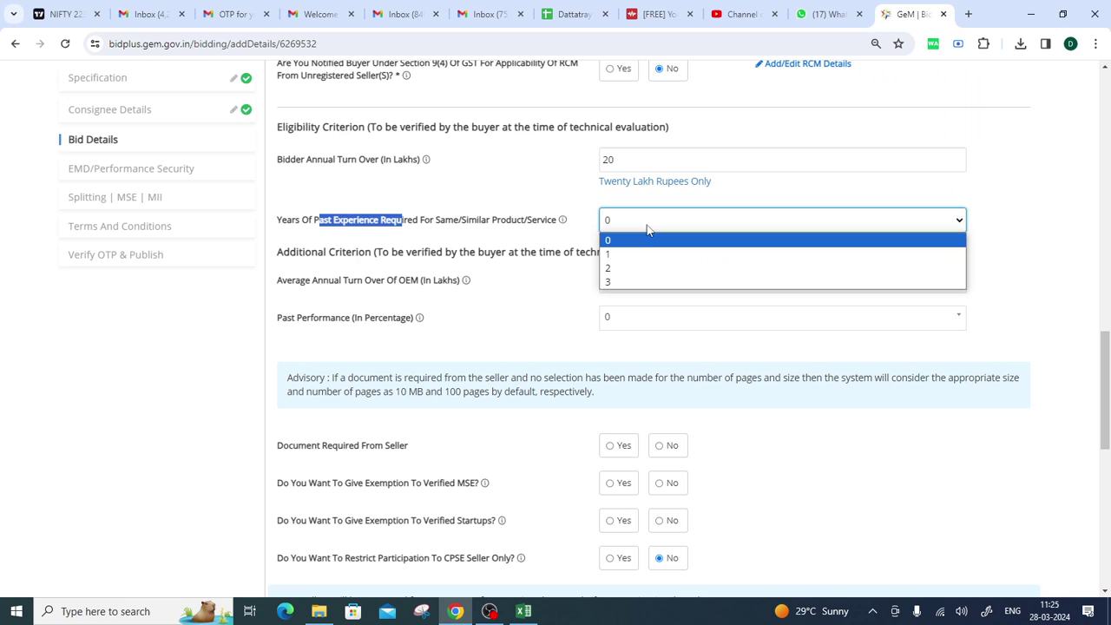
pyautogui.click(643, 278)
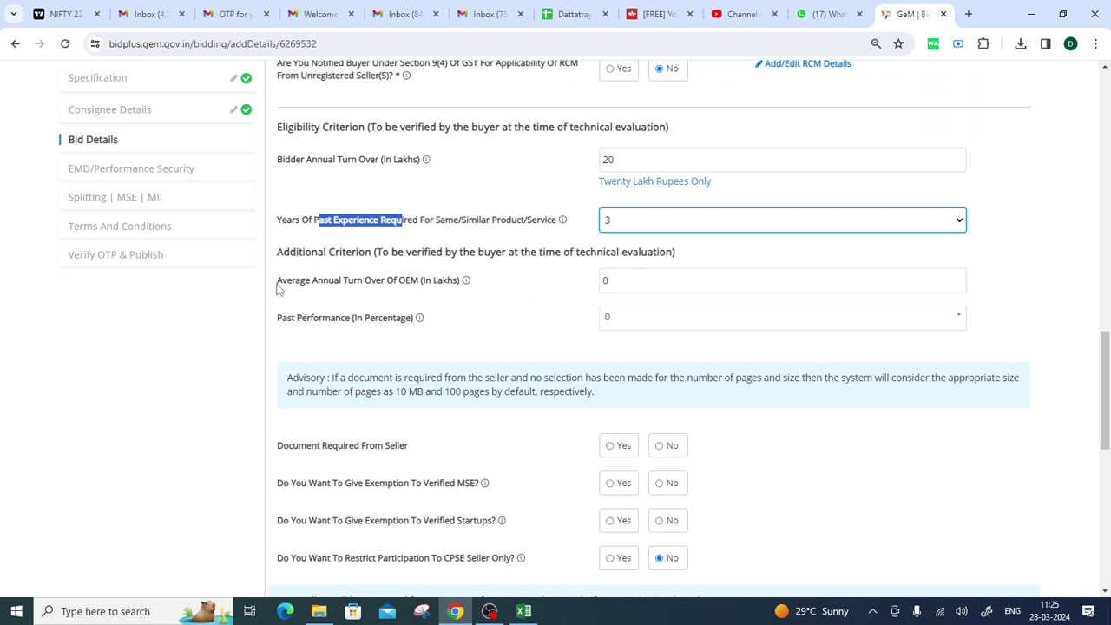
# Enter 20 lakhs as the OEM average annual turnover.
pyautogui.moveTo(276, 289); pyautogui.dragTo(462, 290)
pyautogui.click(620, 286)
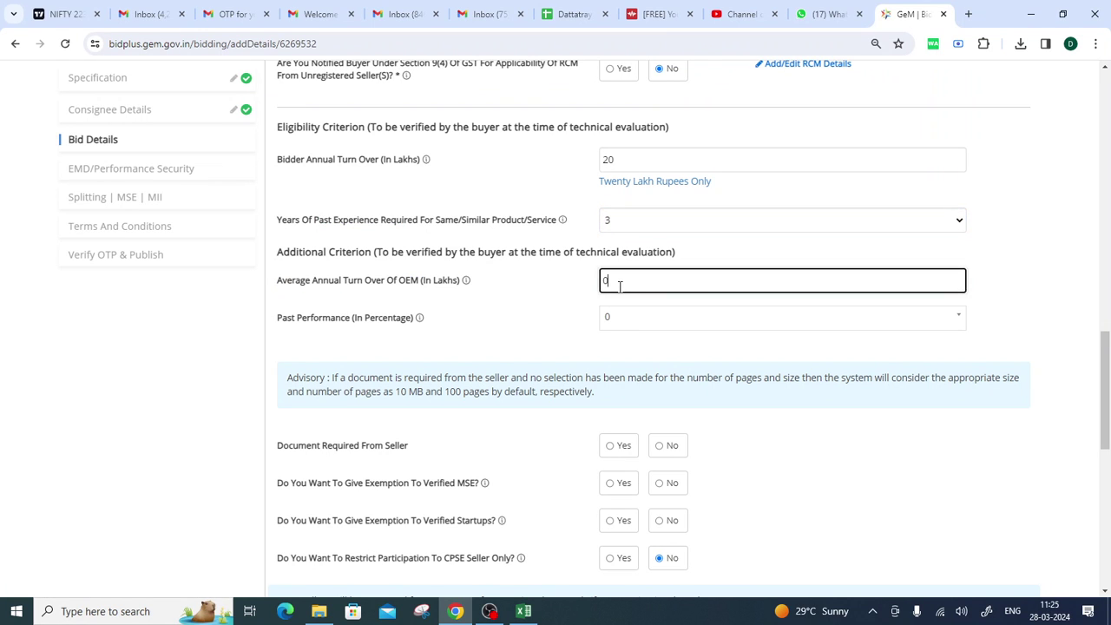
pyautogui.click(569, 292)
pyautogui.click(604, 280)
pyautogui.doubleClick(605, 281)
pyautogui.write('20')
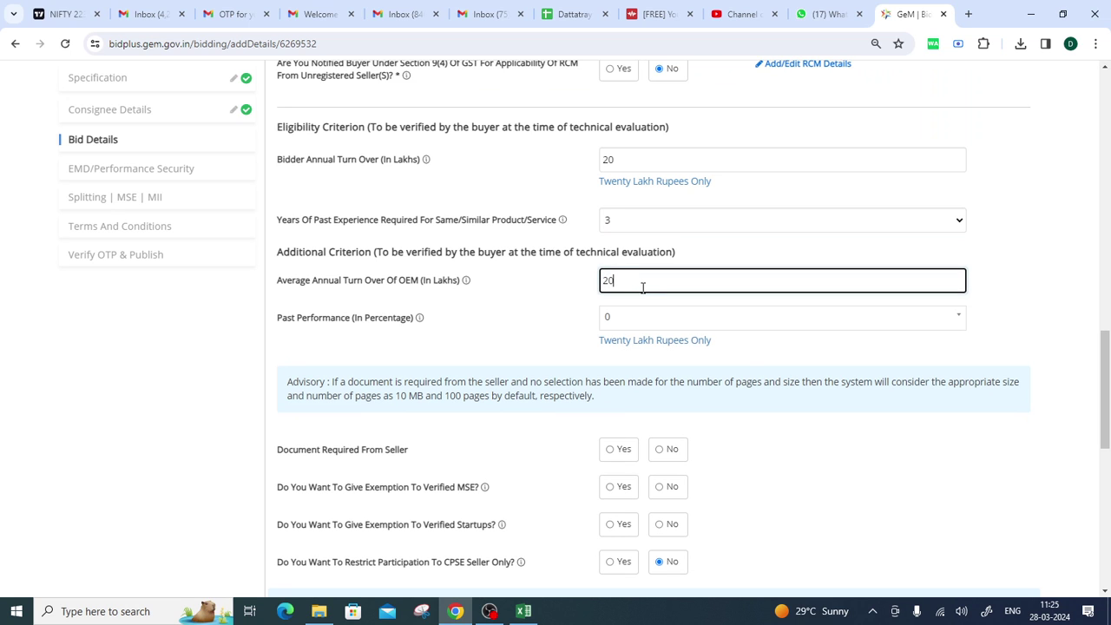
# Set the past performance criterion to 80 percent.
pyautogui.moveTo(276, 328); pyautogui.dragTo(427, 334)
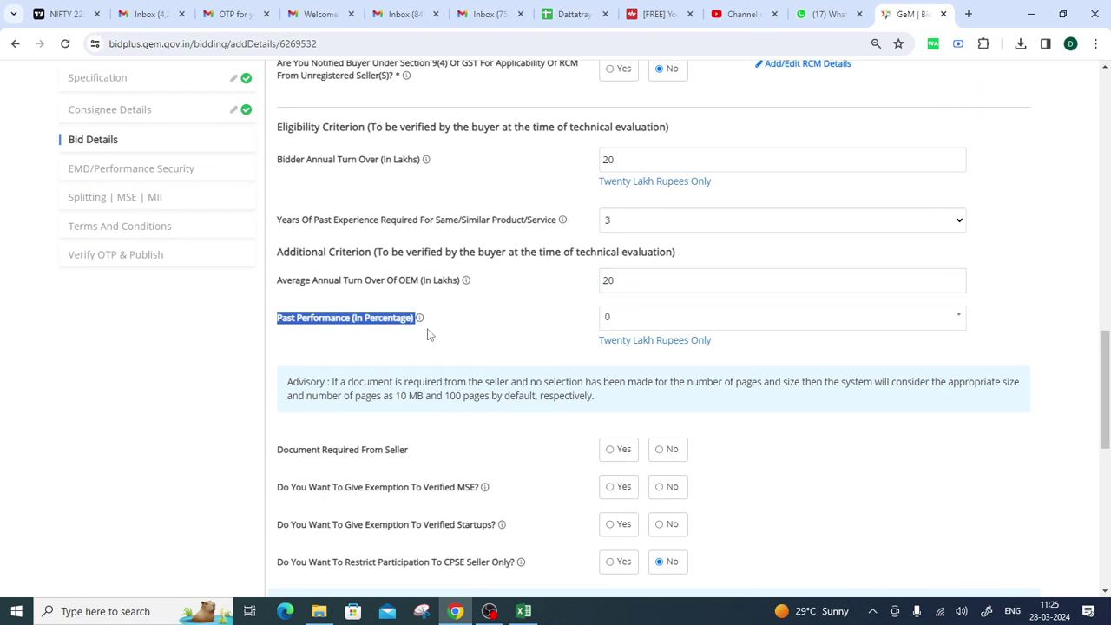
pyautogui.click(621, 323)
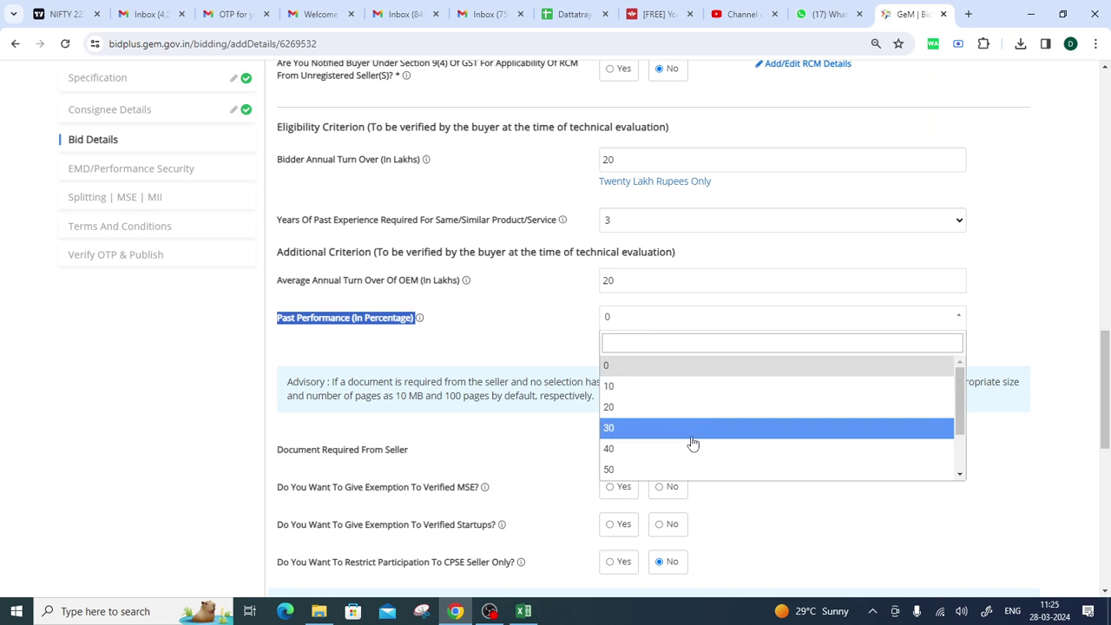
pyautogui.scroll(-3, 695, 438)
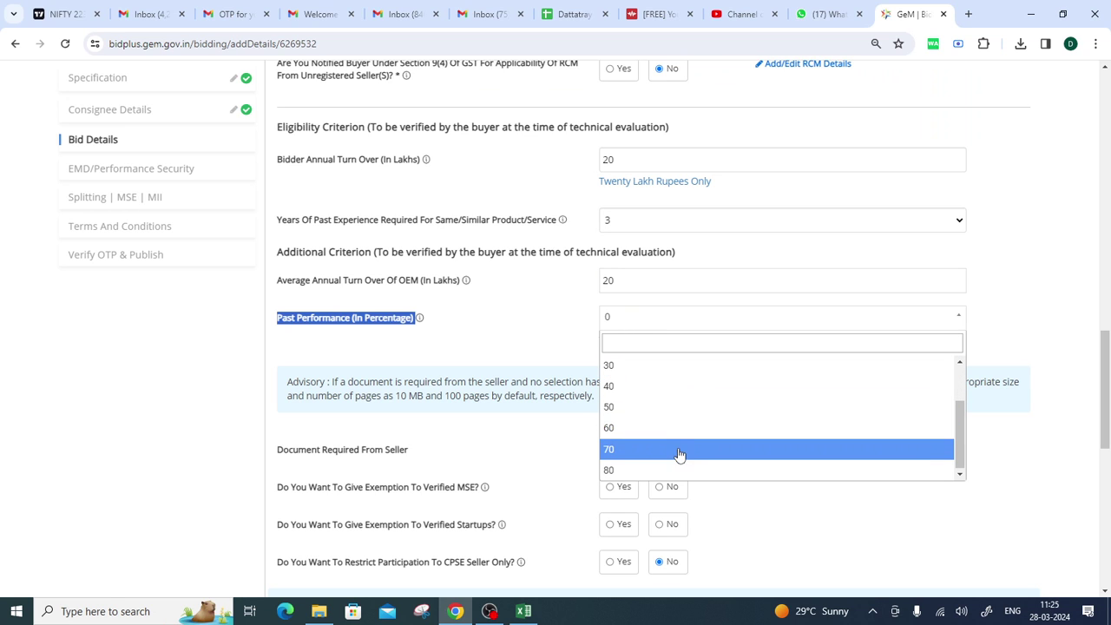
pyautogui.click(655, 468)
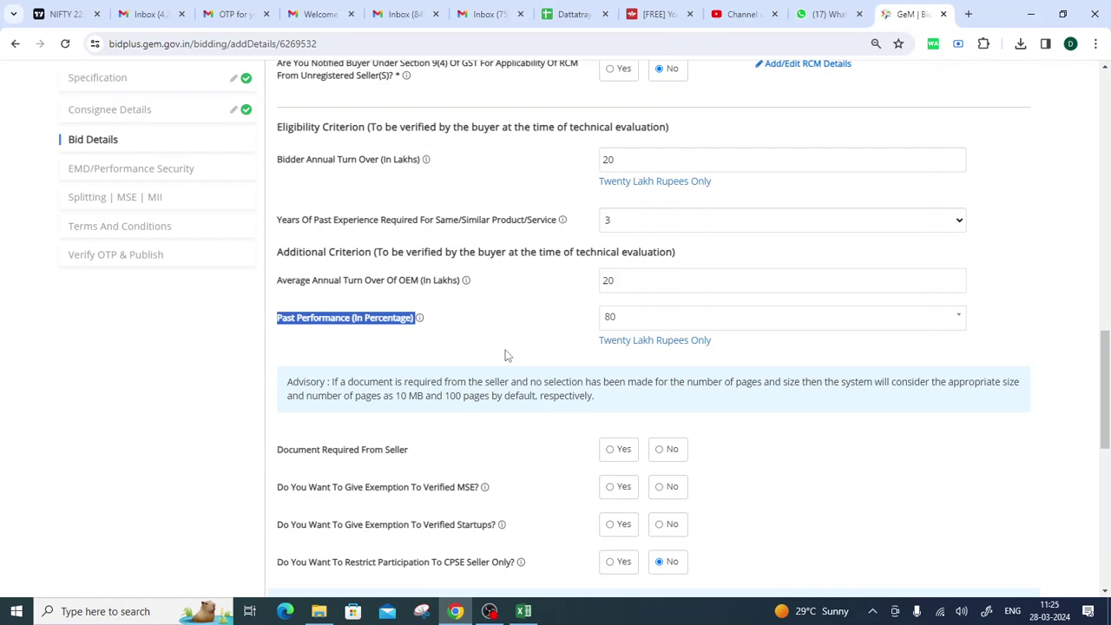
# Change Past Performance (In Percentage) from 80 to 50.
pyautogui.click(619, 322)
pyautogui.click(626, 408)
pyautogui.click(518, 349)
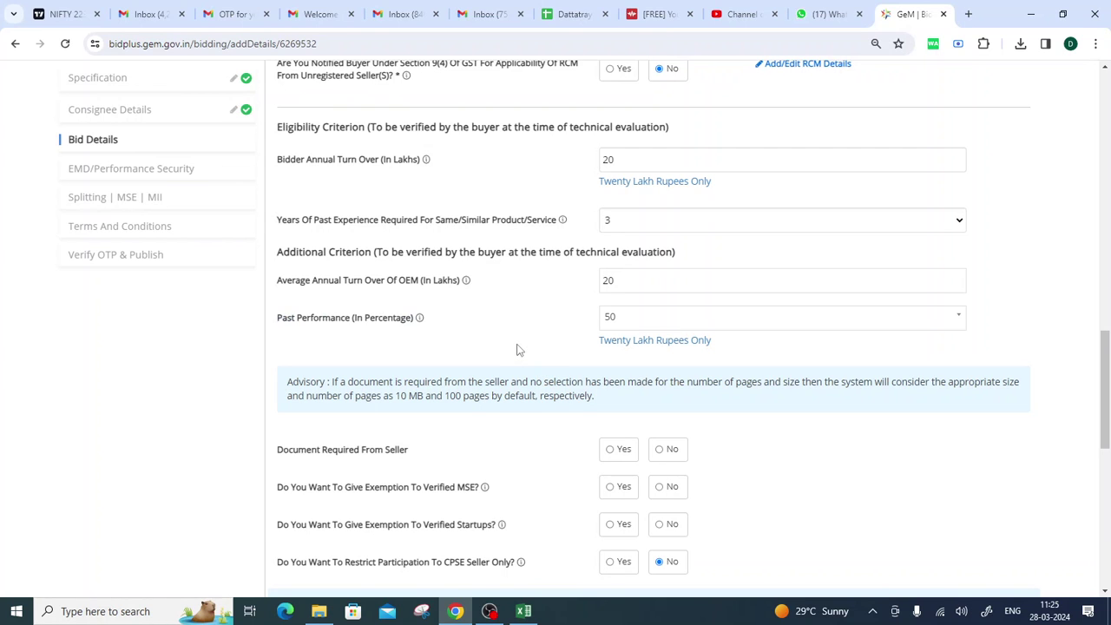
pyautogui.scroll(-2, 449, 378)
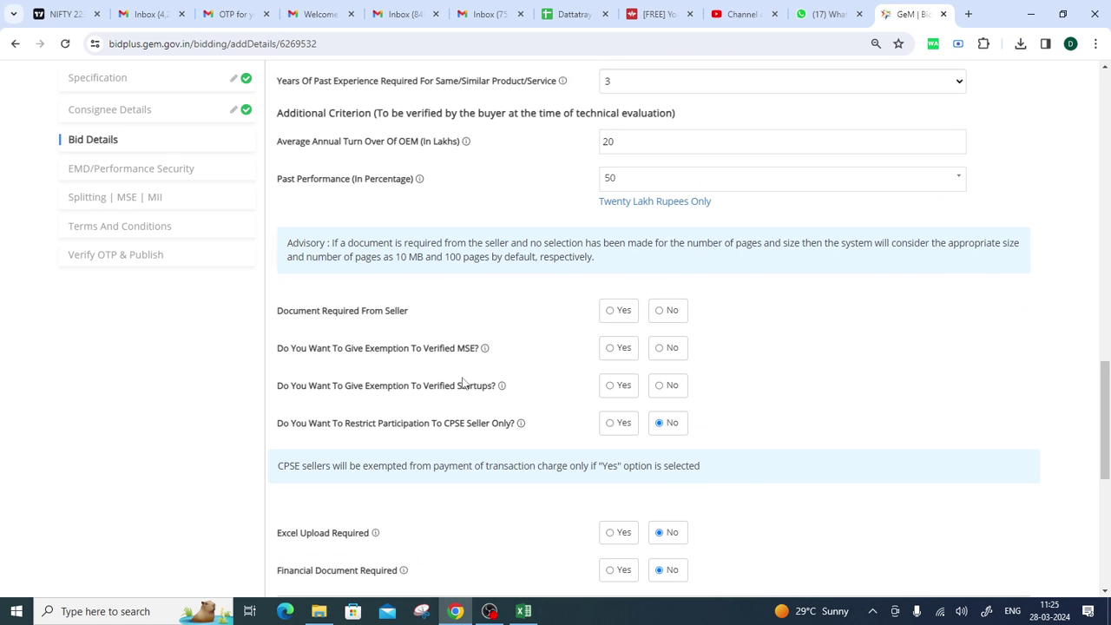
# Set Document Required From Seller to Yes.
pyautogui.click(611, 312)
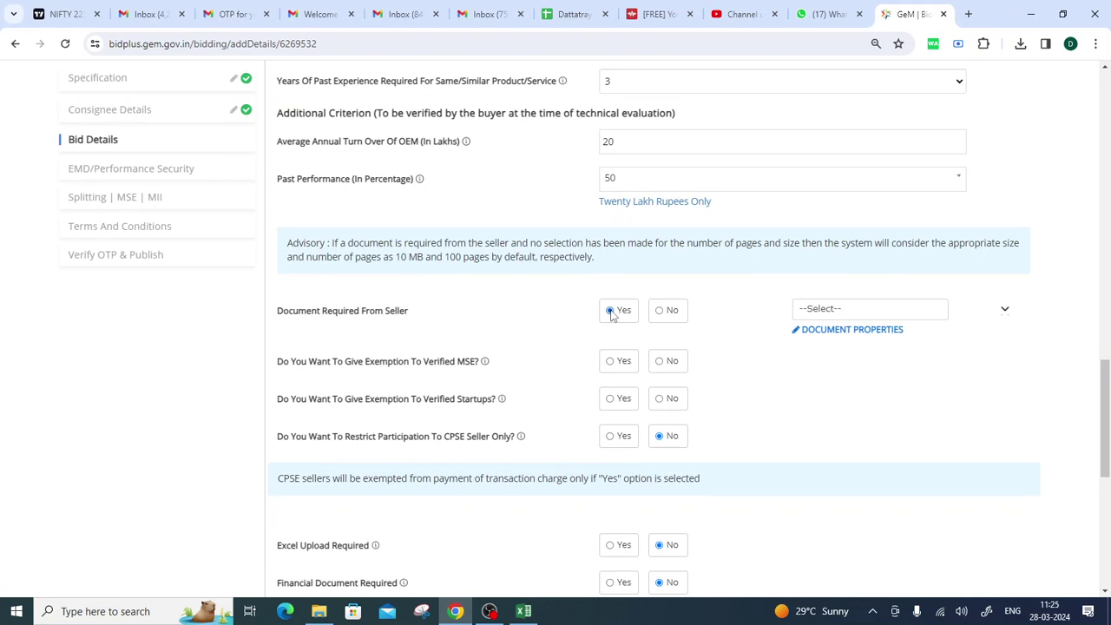
pyautogui.click(829, 318)
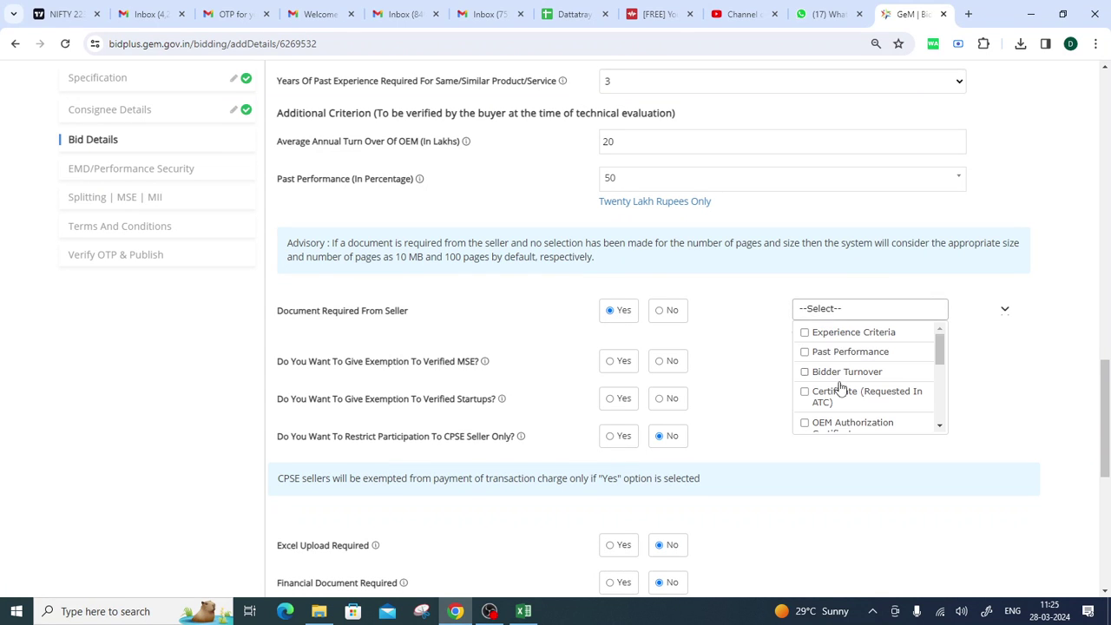
pyautogui.scroll(-3, 838, 390)
pyautogui.click(758, 384)
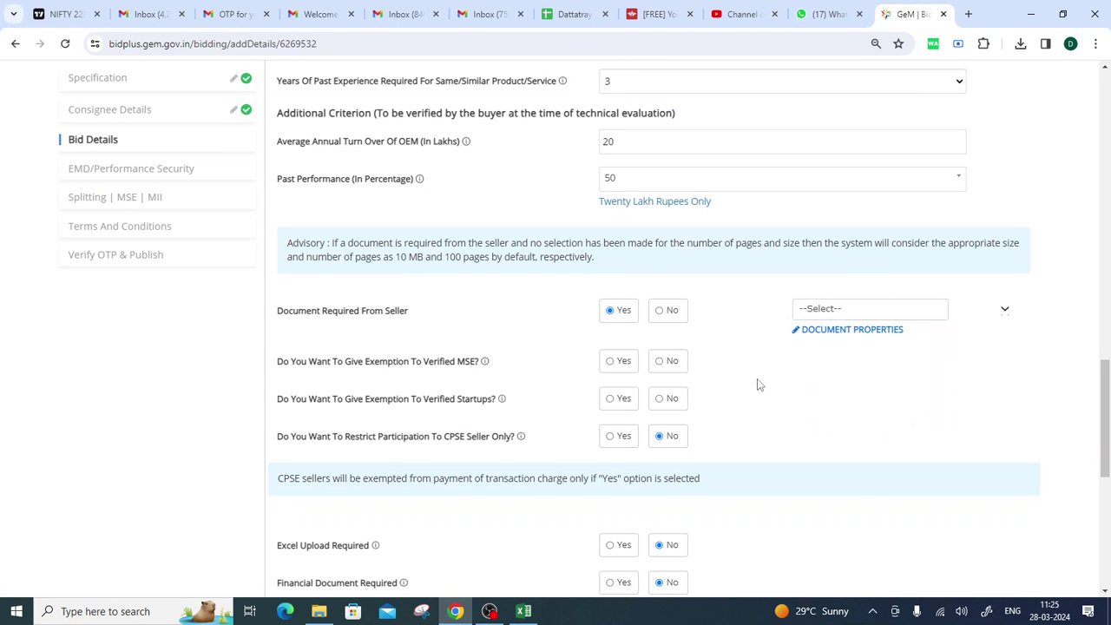
pyautogui.click(661, 313)
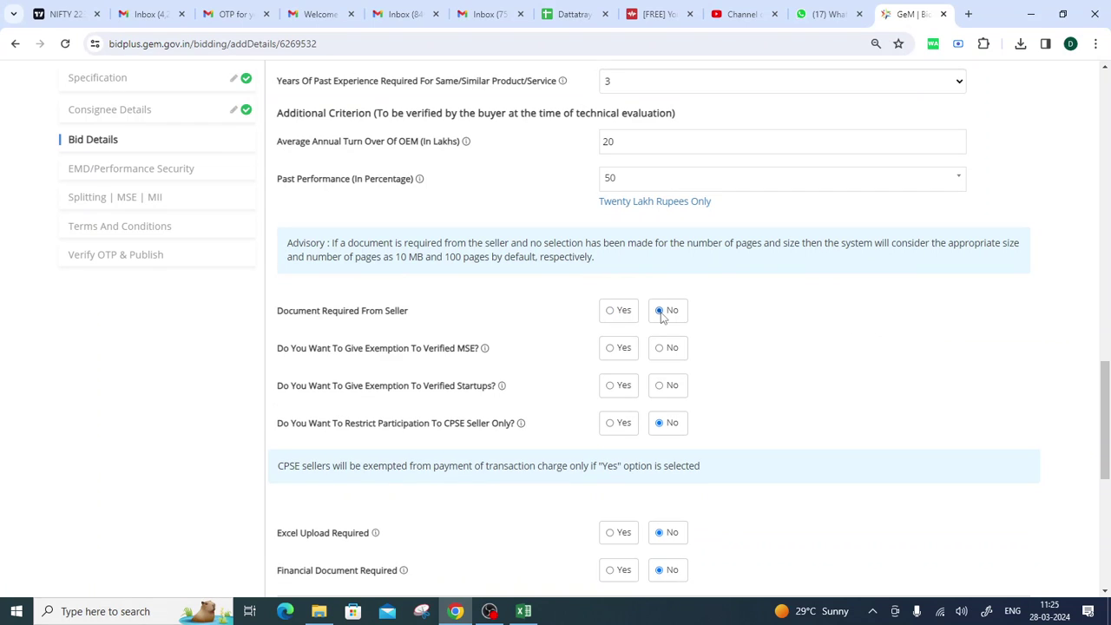
pyautogui.click(611, 312)
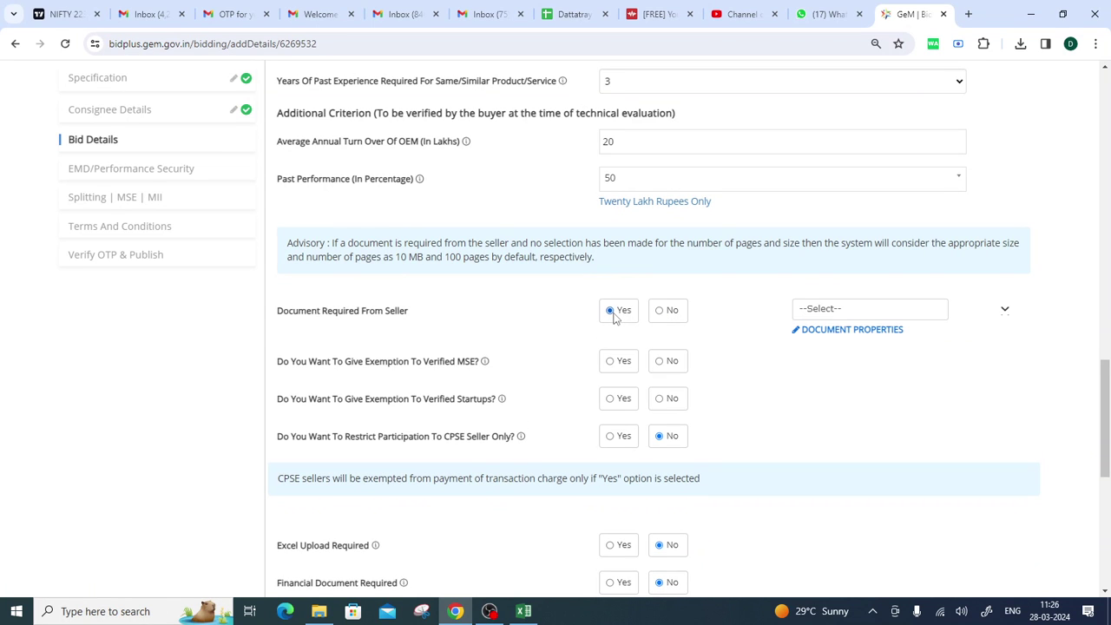
# Tick Experience Criteria, Past Performance, Bidder Turnover, Certificate, OEM Authorization and OEM Annual Turnover documents.
pyautogui.click(865, 312)
pyautogui.click(855, 336)
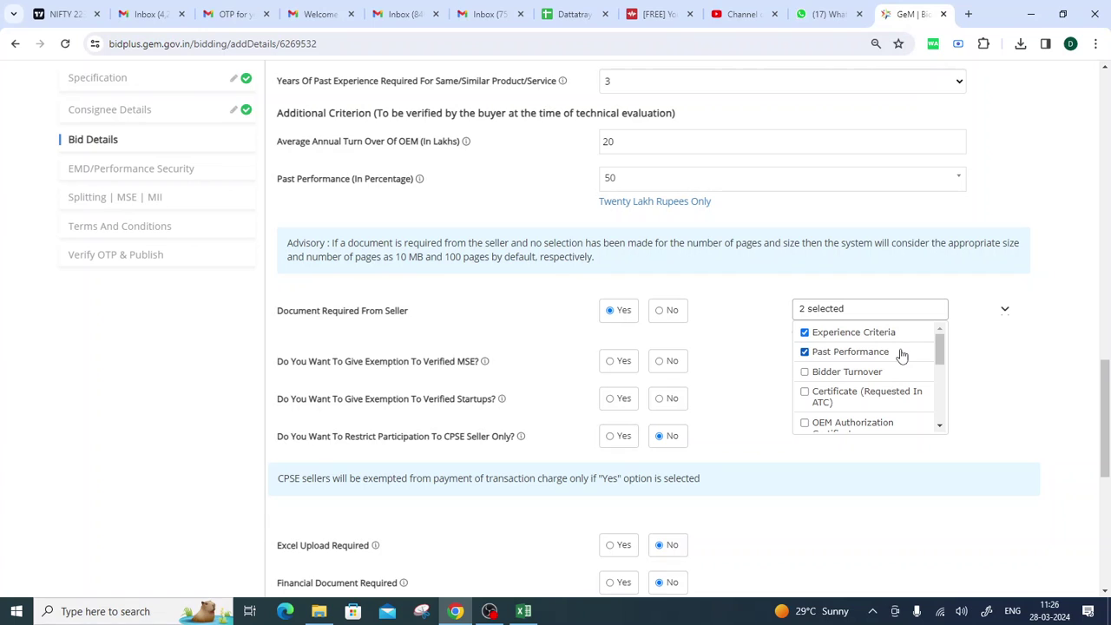
pyautogui.click(873, 401)
pyautogui.scroll(-1, 878, 397)
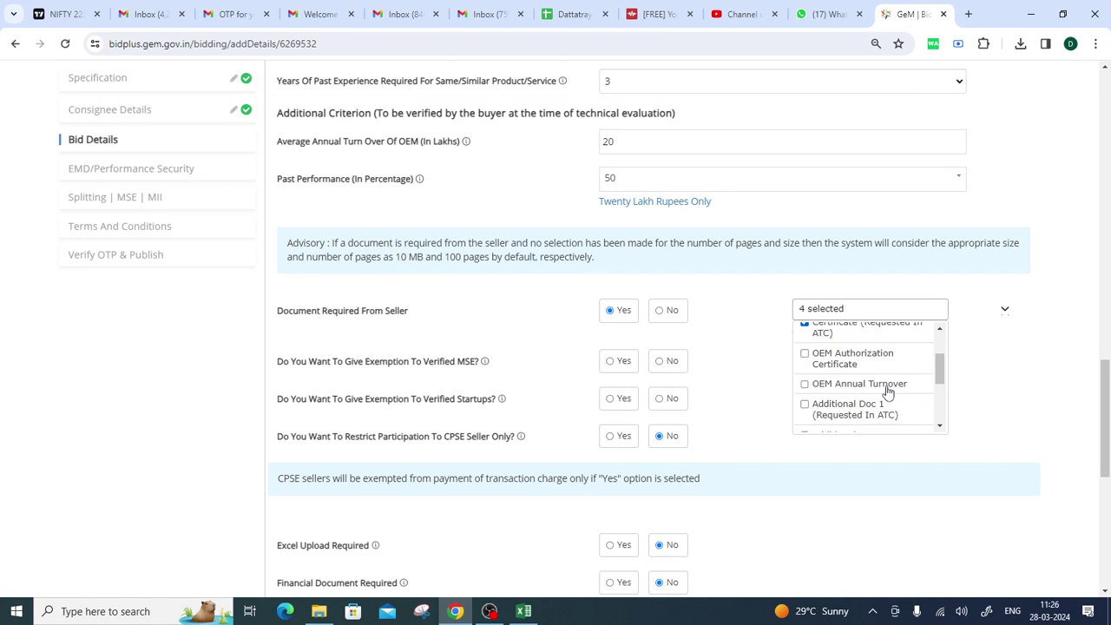
pyautogui.click(805, 354)
pyautogui.click(871, 390)
pyautogui.scroll(1, 836, 332)
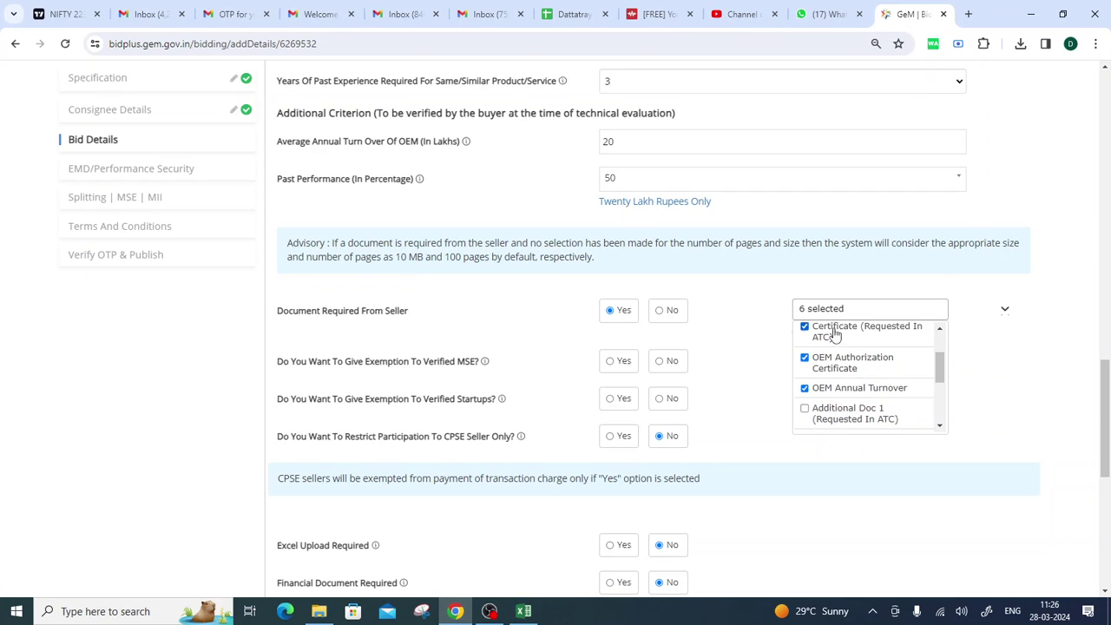
pyautogui.scroll(-4, 855, 371)
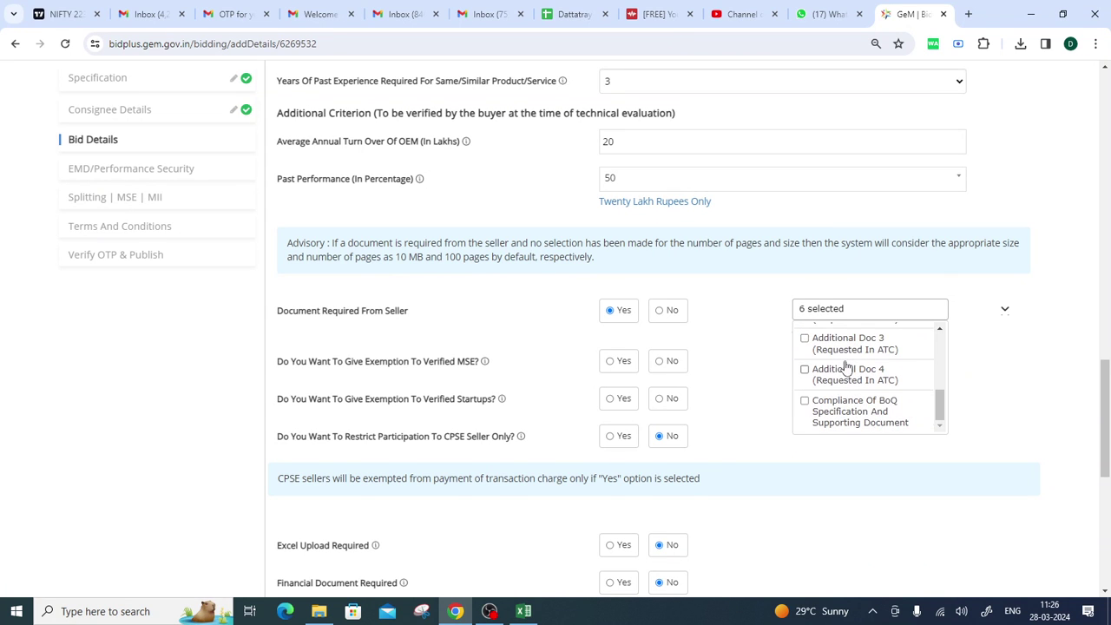
pyautogui.scroll(-1, 845, 372)
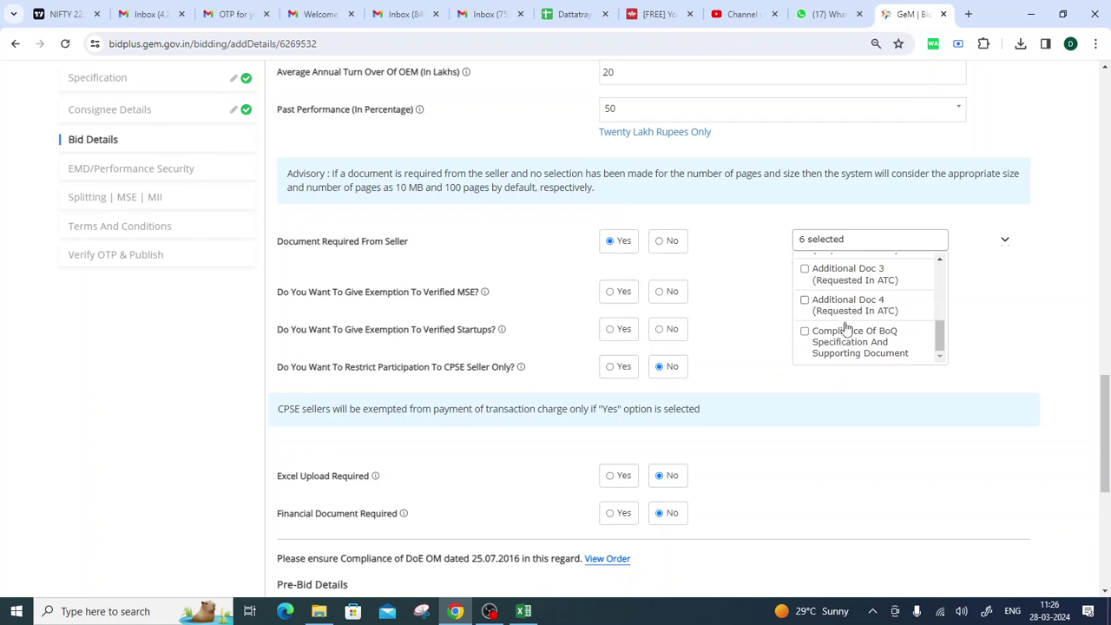
pyautogui.click(739, 300)
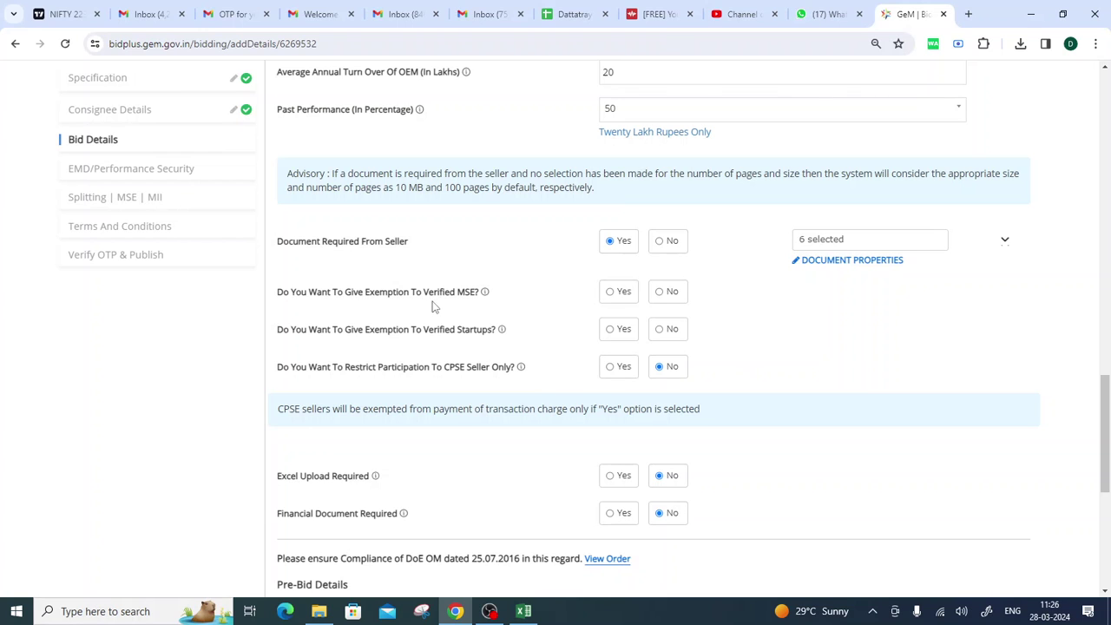
# Answer No to the Verified MSE and Verified Startups exemption questions.
pyautogui.moveTo(278, 295); pyautogui.dragTo(493, 302)
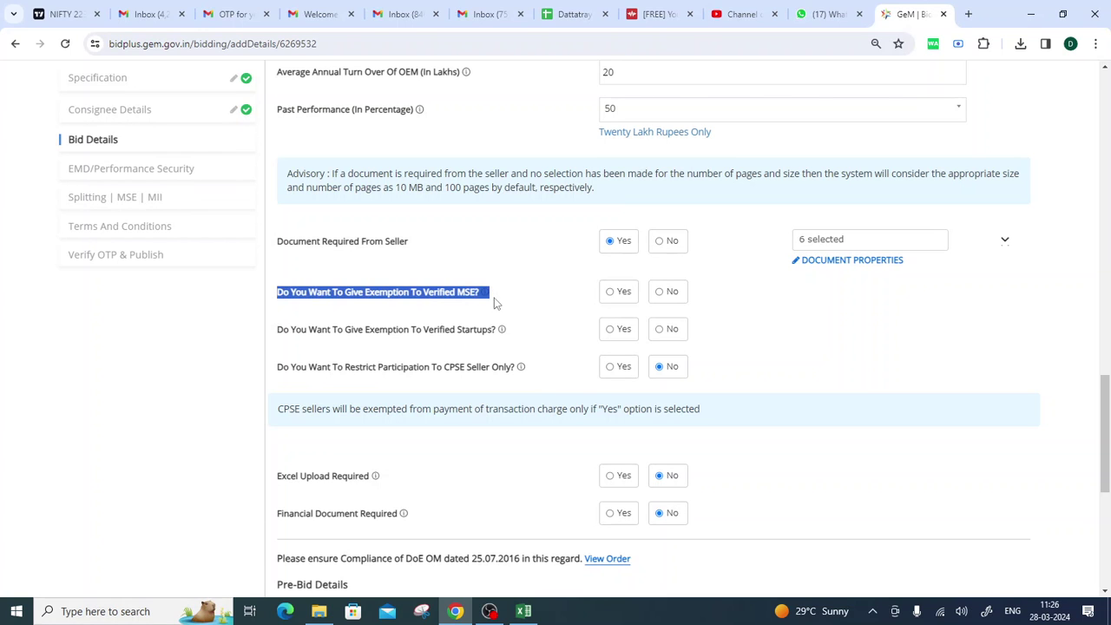
pyautogui.click(477, 318)
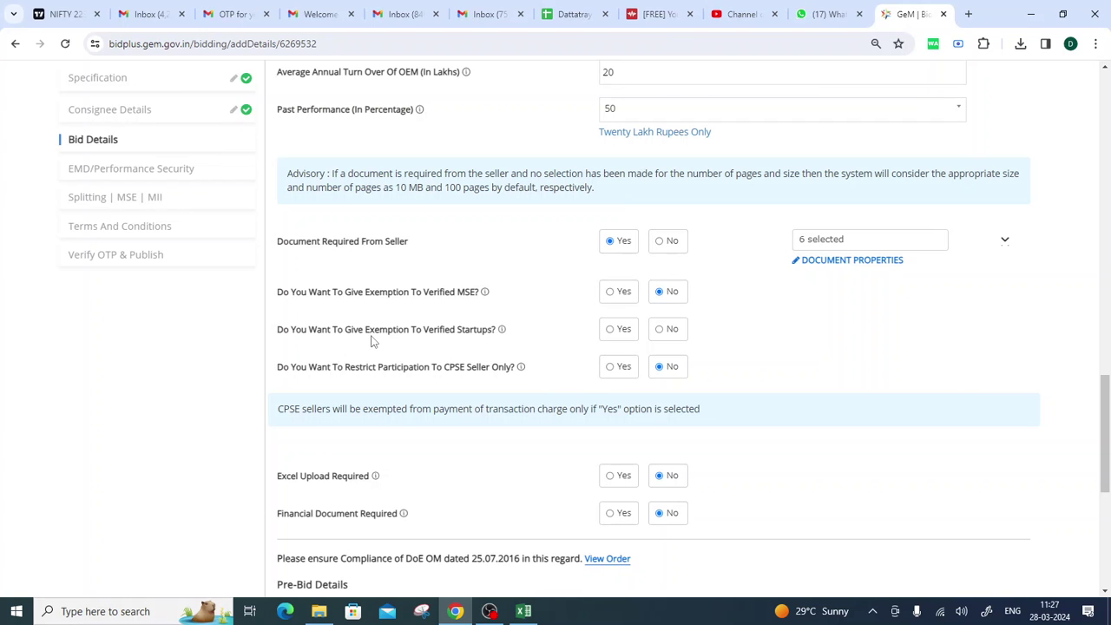
pyautogui.moveTo(366, 341); pyautogui.dragTo(414, 341)
pyautogui.click(659, 330)
pyautogui.click(538, 344)
# Recheck the six selected seller document types and continue down the form.
pyautogui.click(823, 247)
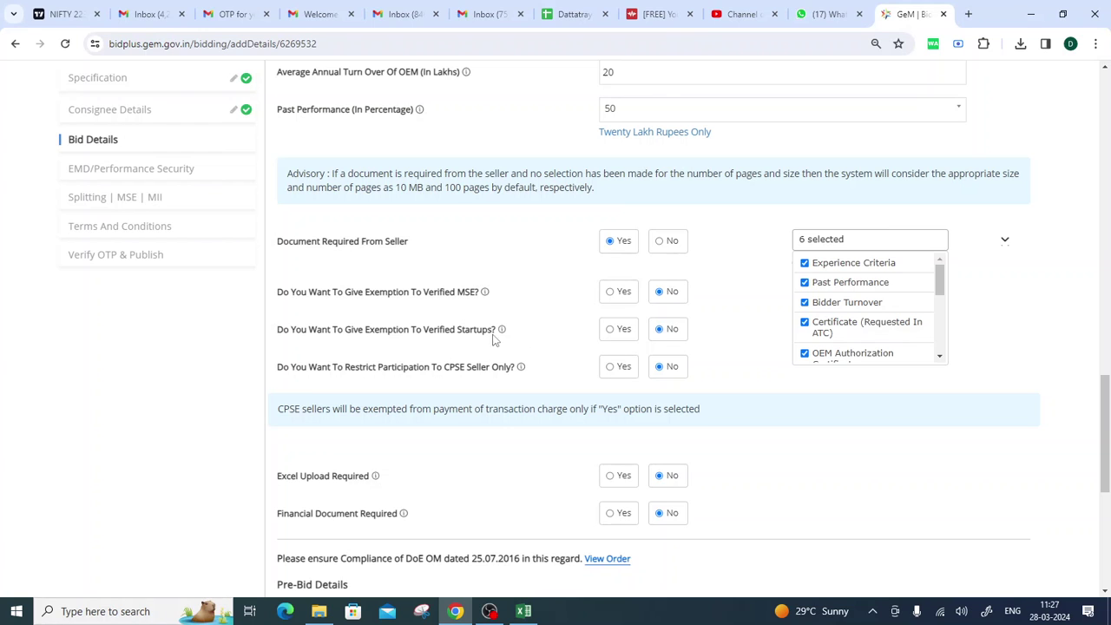
pyautogui.click(722, 338)
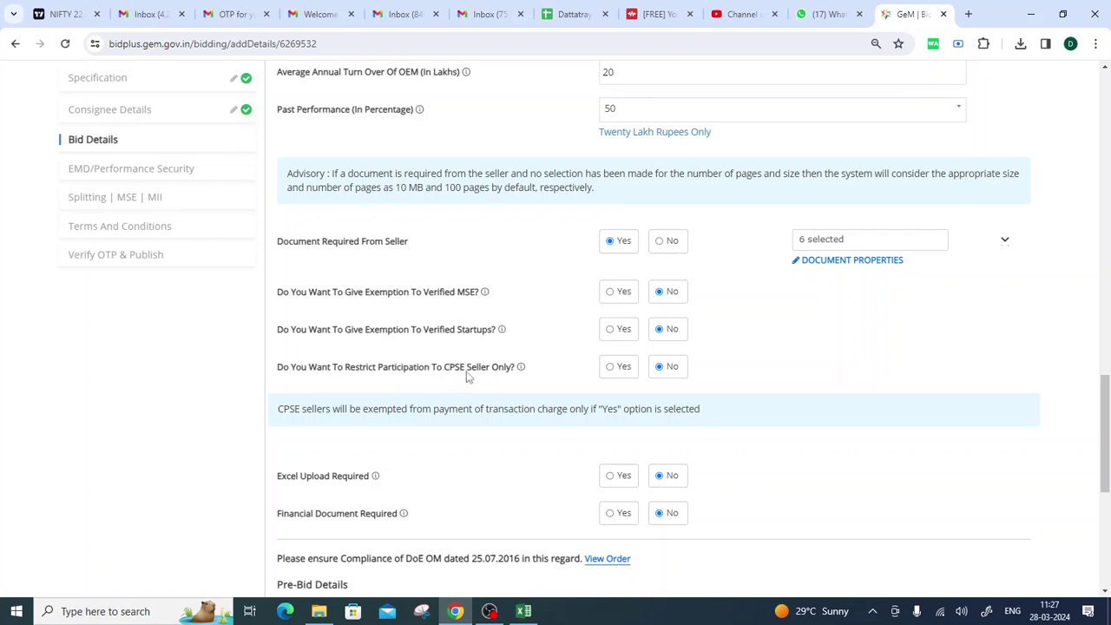
pyautogui.scroll(-1, 647, 358)
pyautogui.click(611, 298)
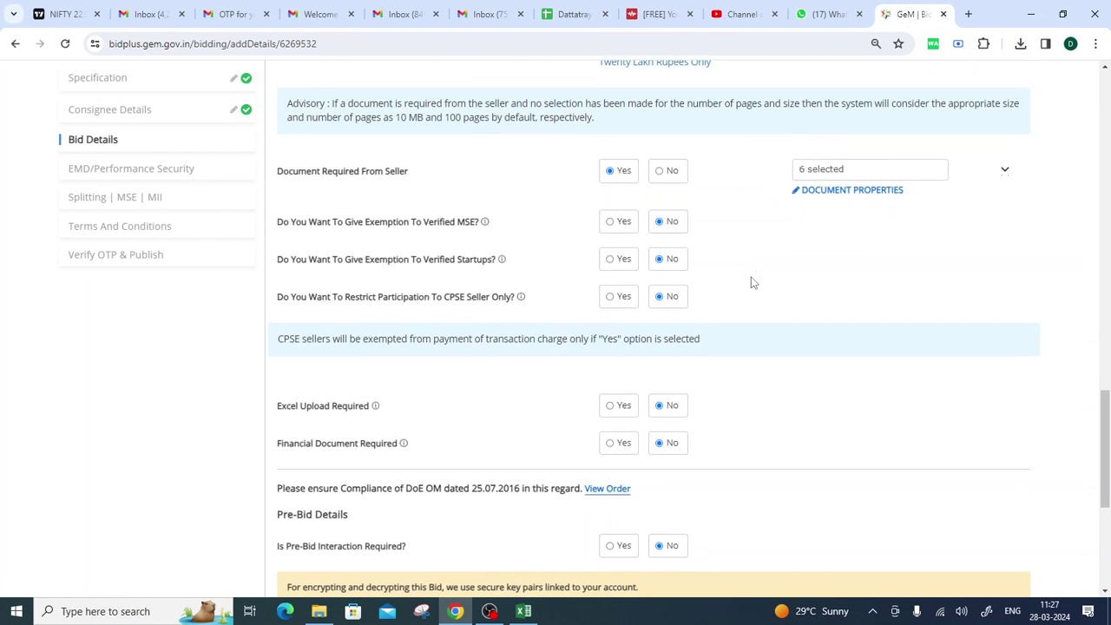
pyautogui.scroll(-3, 752, 282)
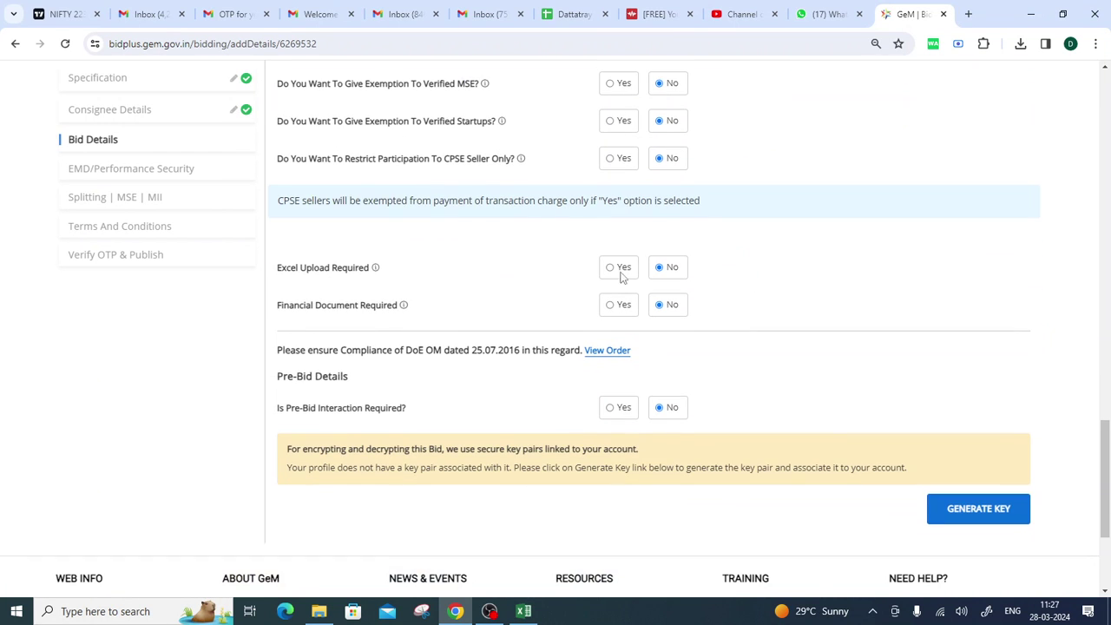
pyautogui.click(618, 269)
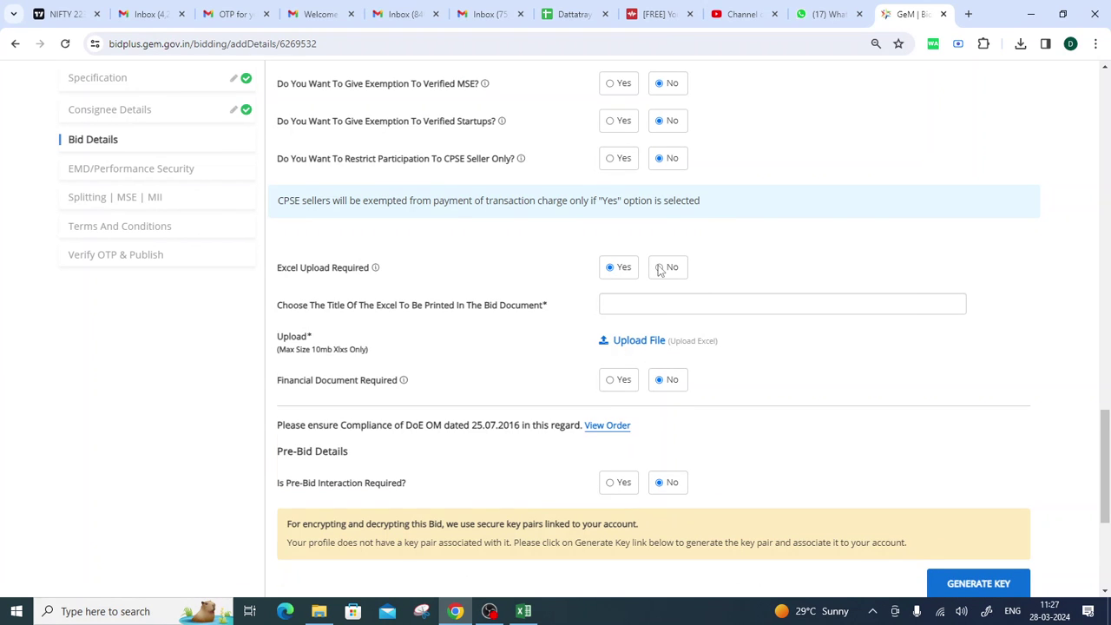
pyautogui.click(660, 268)
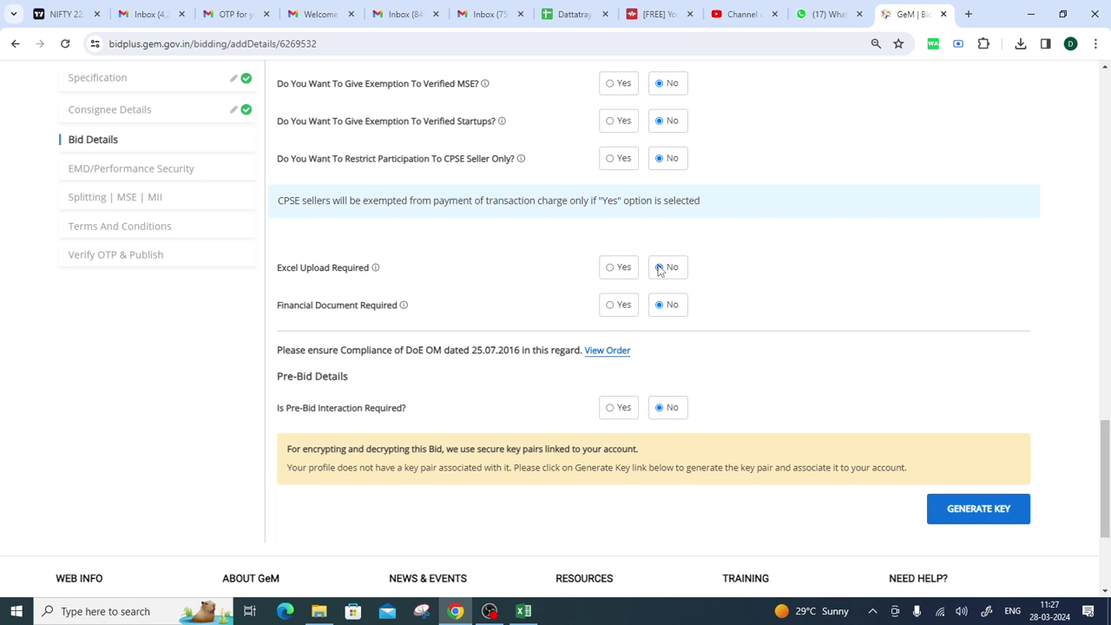
pyautogui.click(612, 306)
pyautogui.click(662, 311)
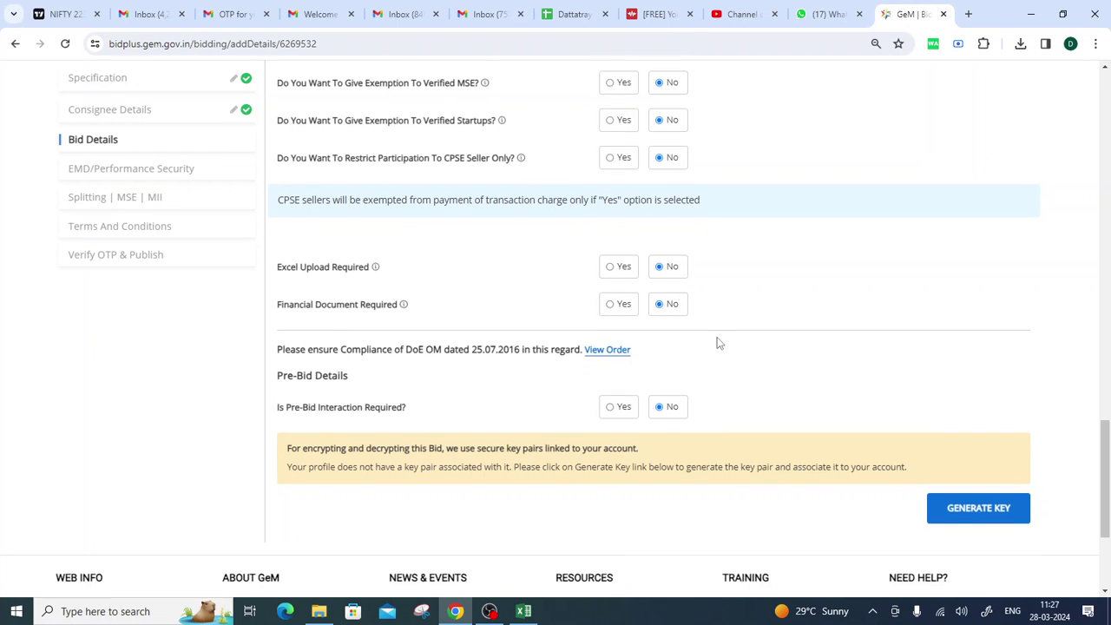
pyautogui.scroll(-1, 720, 345)
pyautogui.moveTo(276, 341); pyautogui.dragTo(412, 350)
pyautogui.click(528, 359)
pyautogui.scroll(-1, 529, 355)
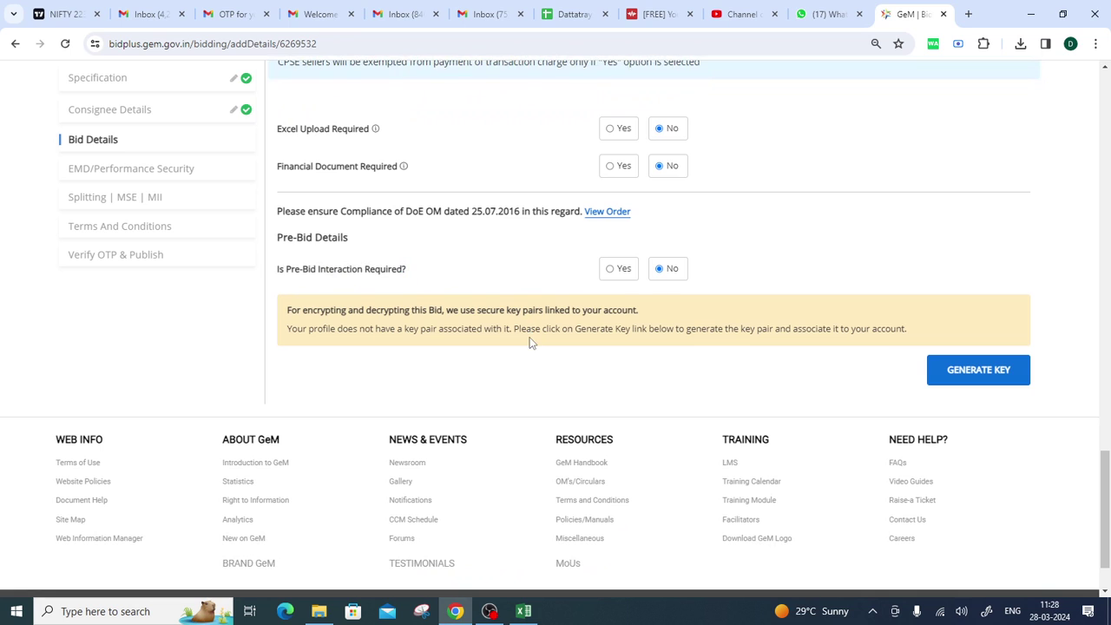
# Require a pre-bid interaction with the venue 'panchyat office'.
pyautogui.click(610, 270)
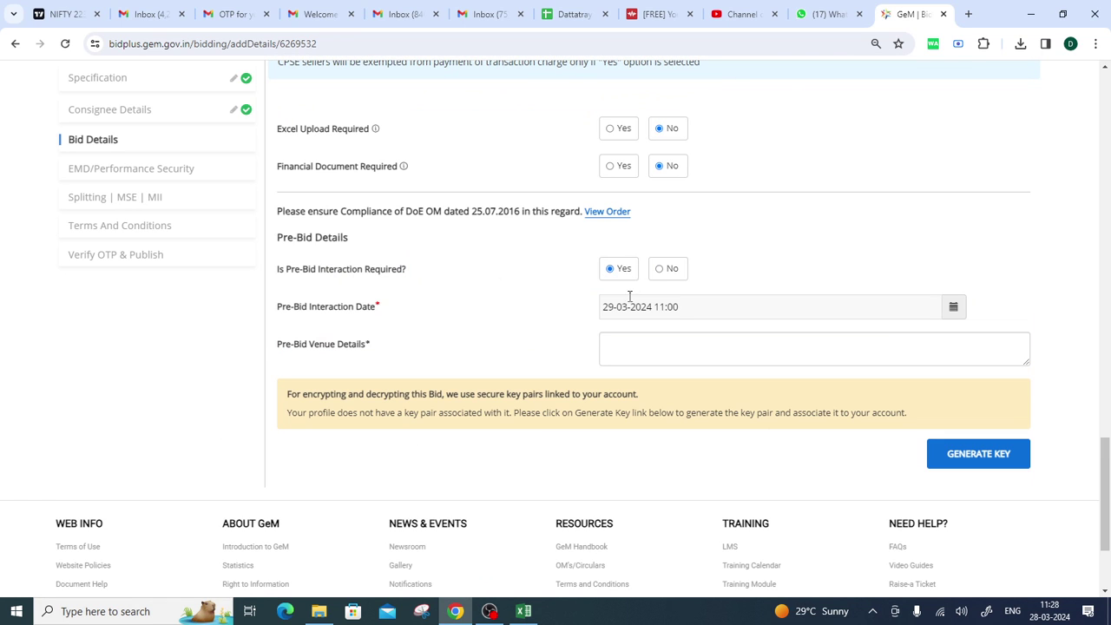
pyautogui.click(660, 273)
pyautogui.click(608, 273)
pyautogui.click(661, 351)
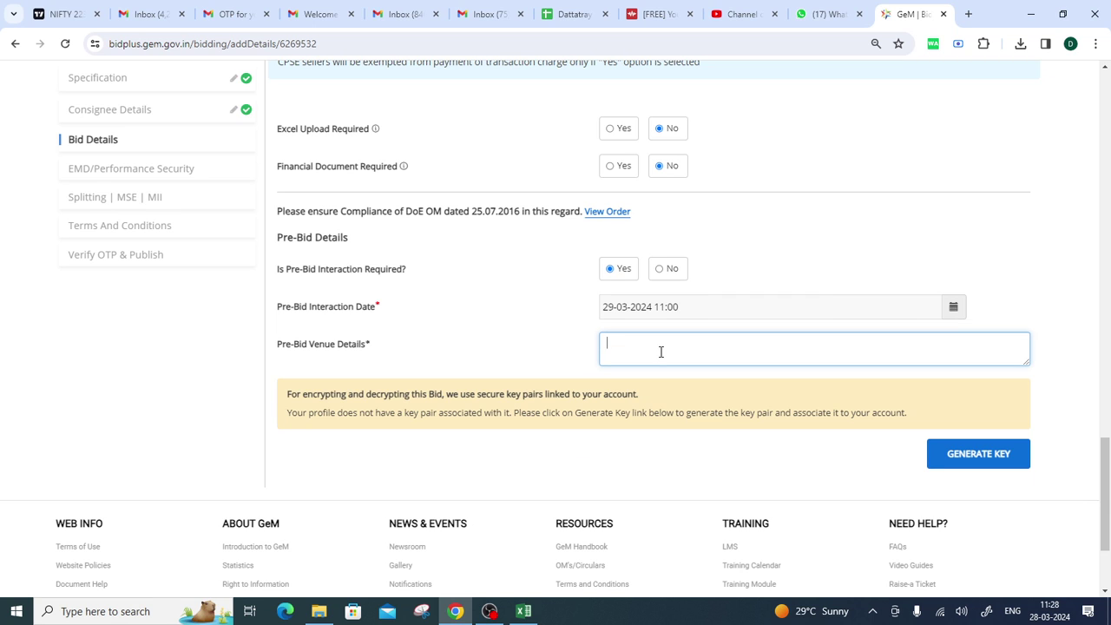
pyautogui.write('panchyat office')
pyautogui.click(774, 230)
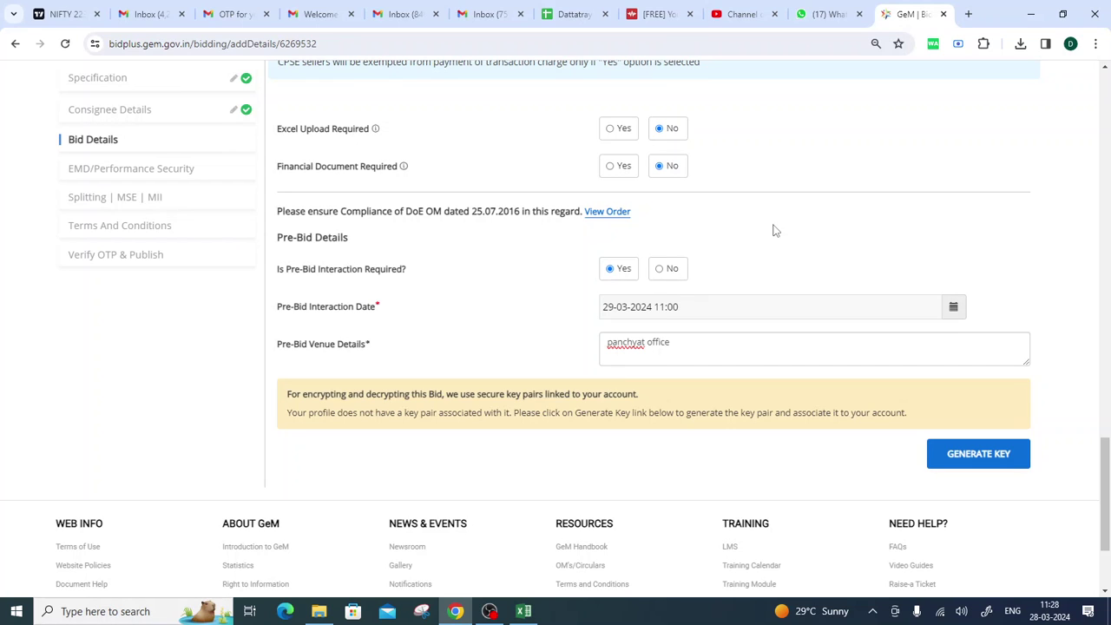
pyautogui.click(696, 309)
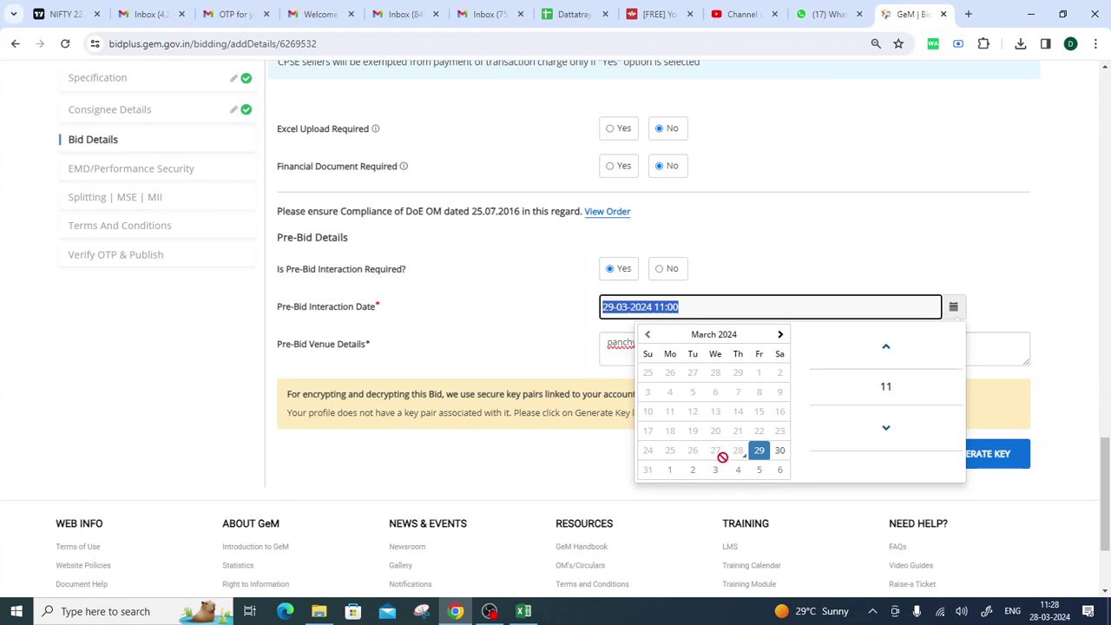
pyautogui.click(483, 324)
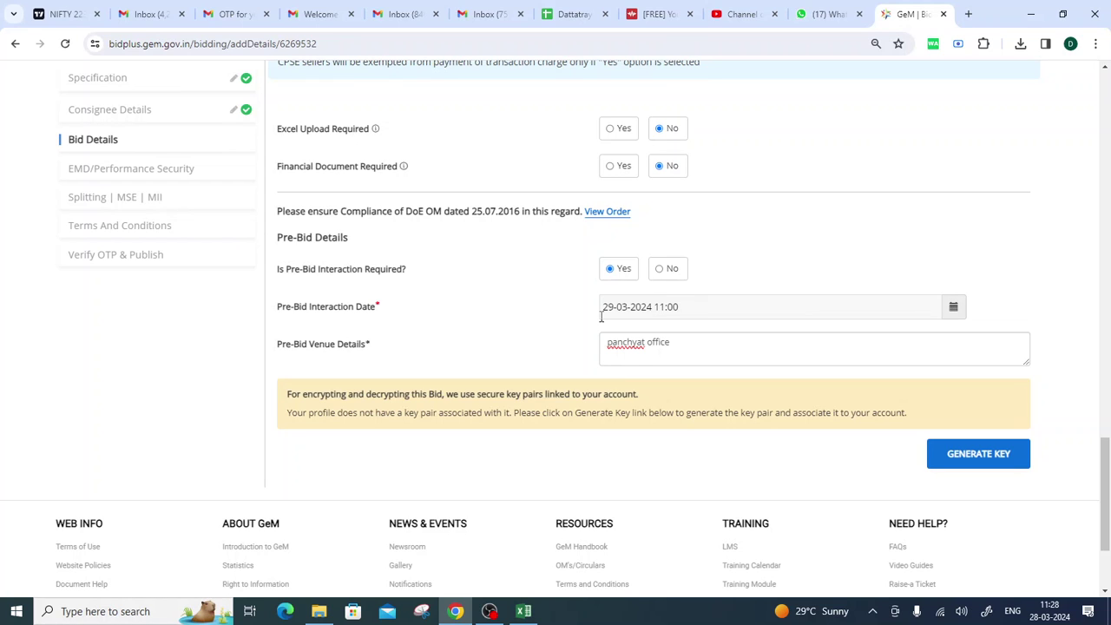
pyautogui.moveTo(601, 307); pyautogui.dragTo(681, 306)
pyautogui.click(798, 256)
pyautogui.moveTo(655, 309); pyautogui.dragTo(685, 314)
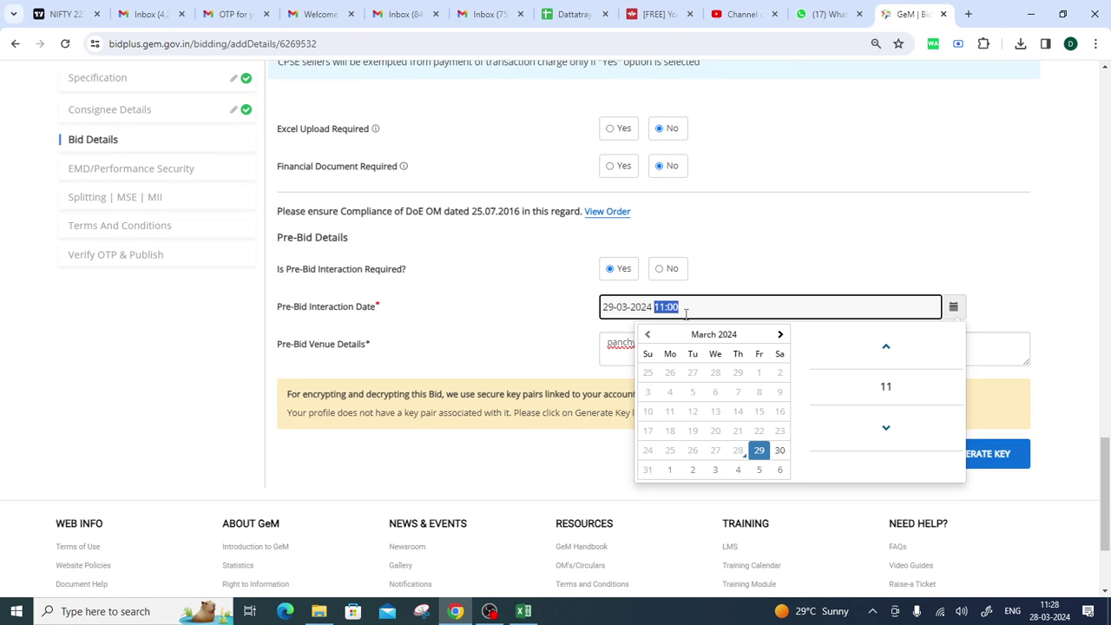
pyautogui.click(770, 263)
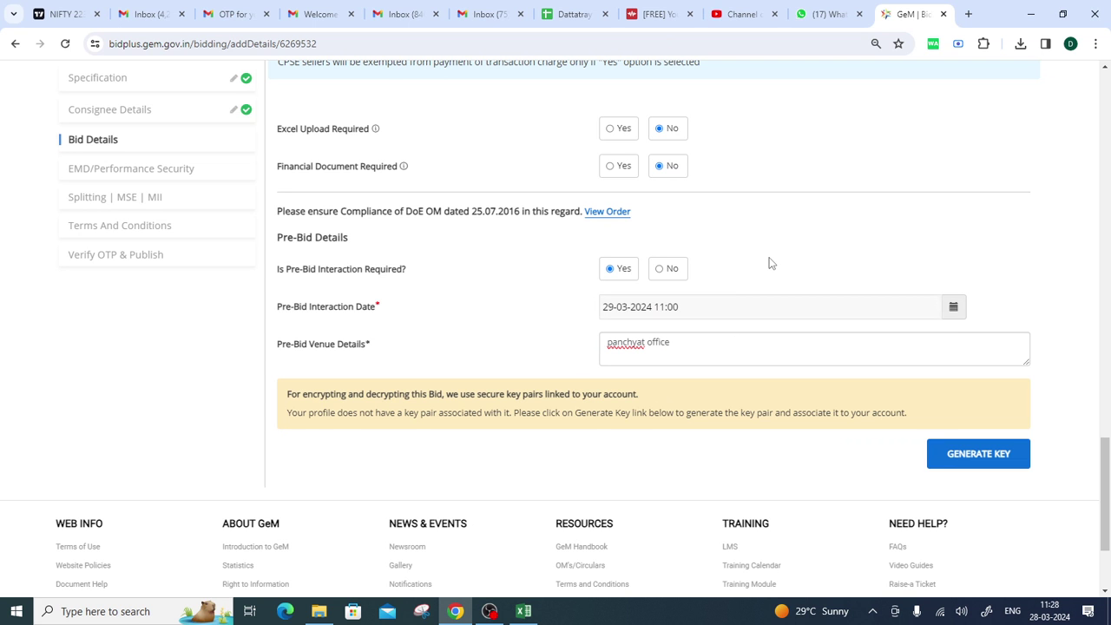
pyautogui.scroll(15, 771, 263)
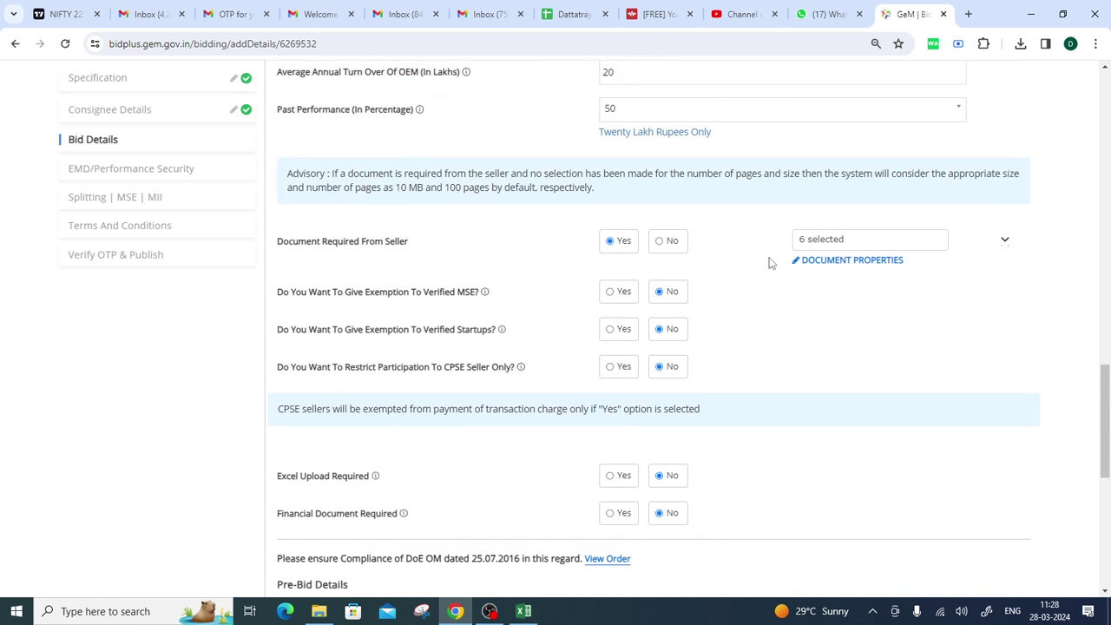
pyautogui.scroll(5, 769, 260)
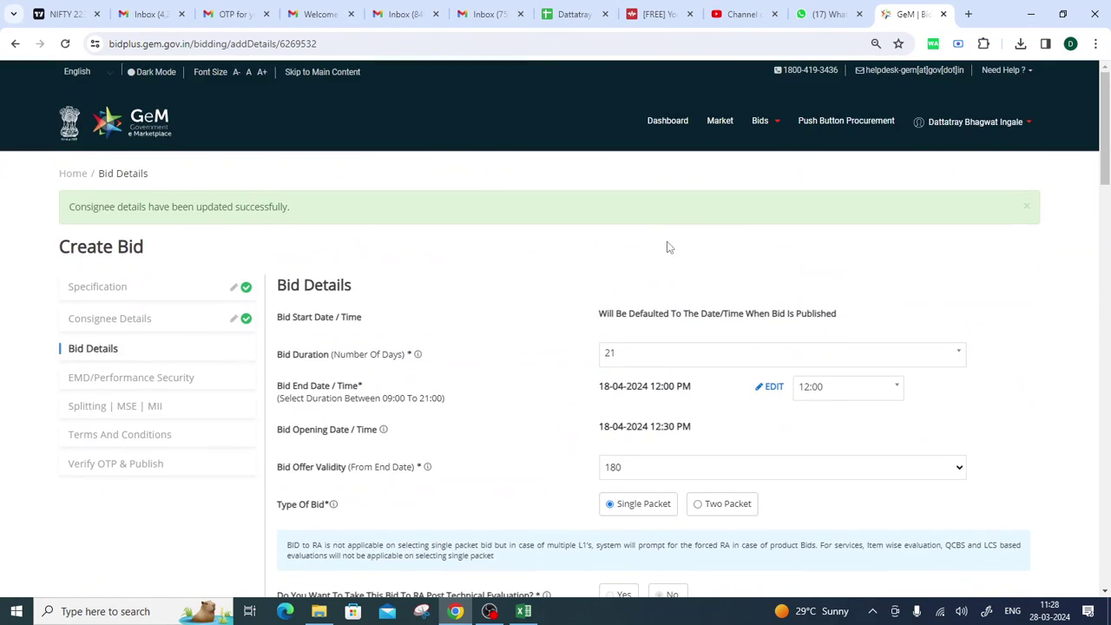
pyautogui.scroll(-10, 665, 245)
pyautogui.scroll(-10, 640, 292)
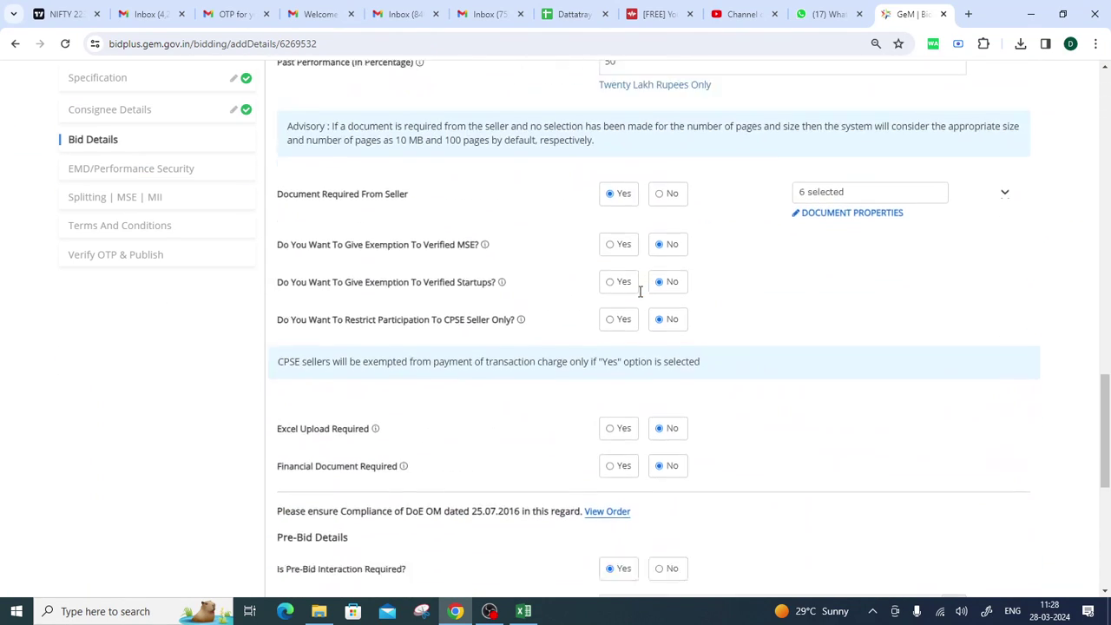
# Generate the bid's encryption key, dismiss the success popup, and save the bid details.
pyautogui.click(979, 322)
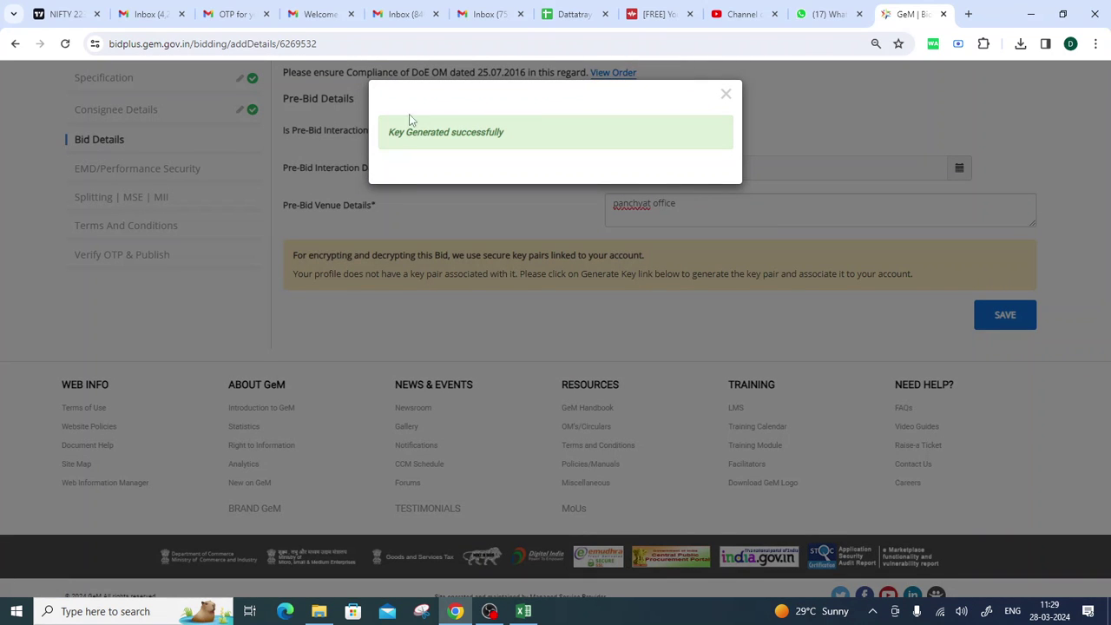
pyautogui.moveTo(380, 133); pyautogui.dragTo(542, 147)
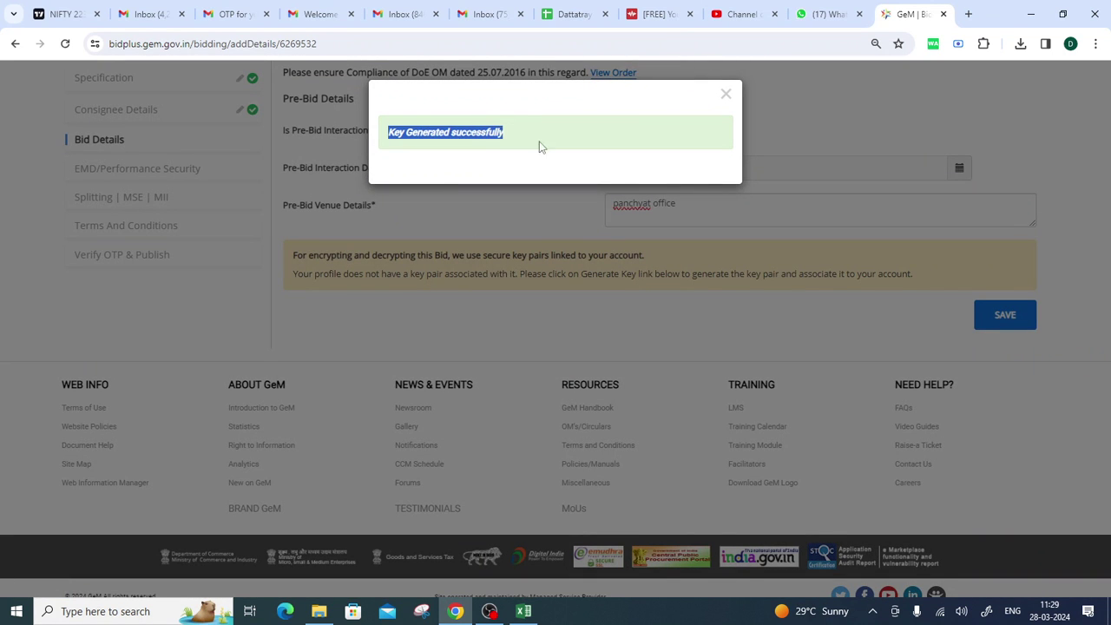
pyautogui.click(725, 95)
pyautogui.click(996, 317)
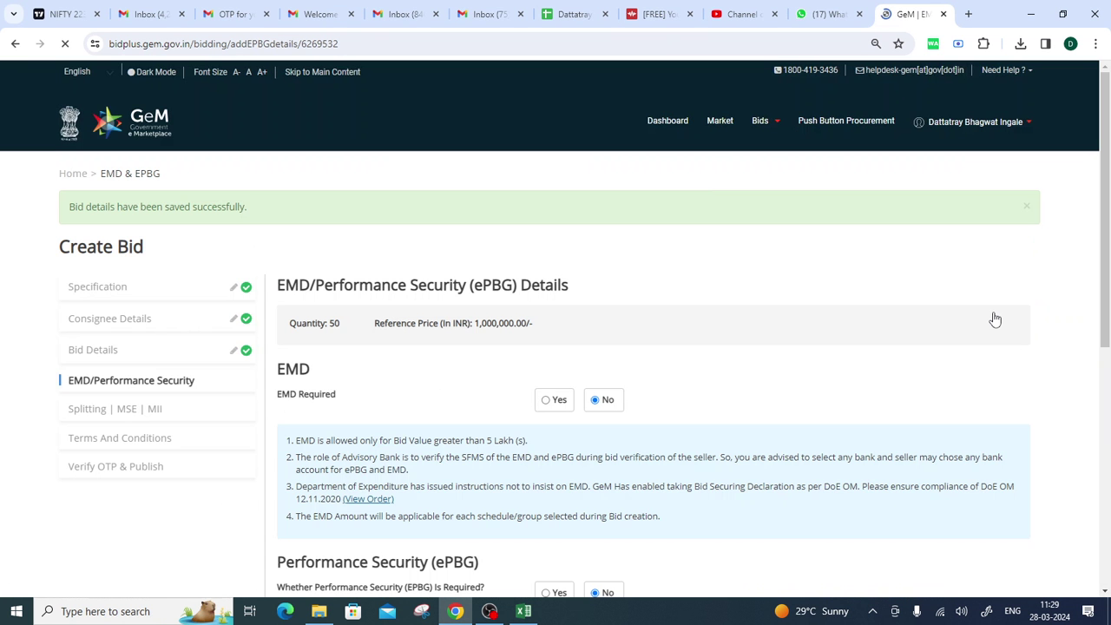
# Leave EMD Required at No after briefly trying Yes.
pyautogui.scroll(-1, 360, 317)
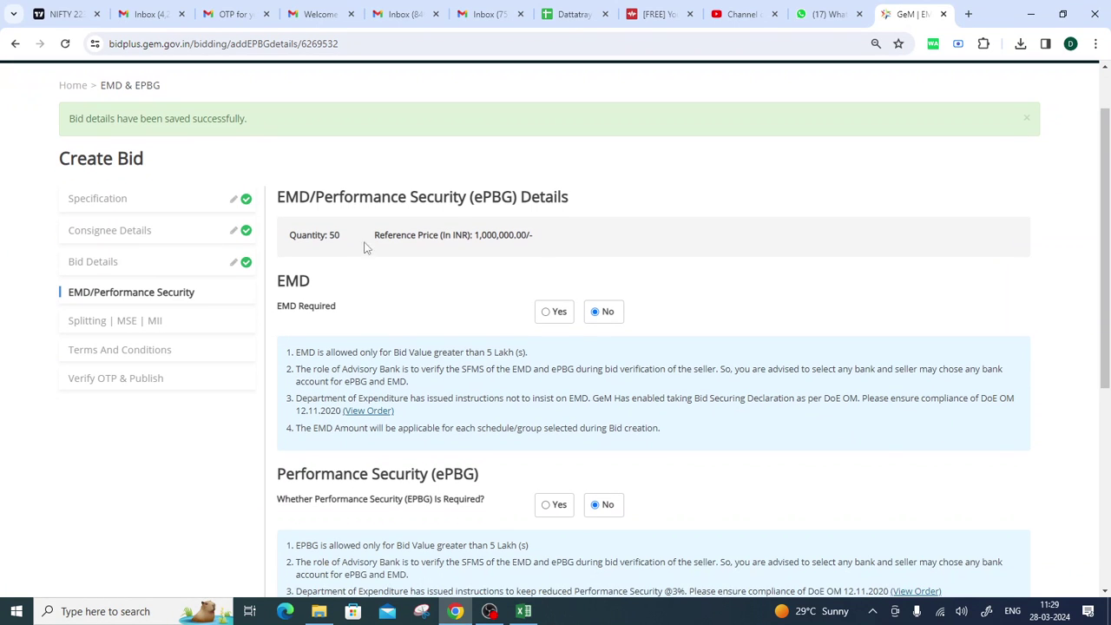
pyautogui.moveTo(276, 196); pyautogui.dragTo(589, 201)
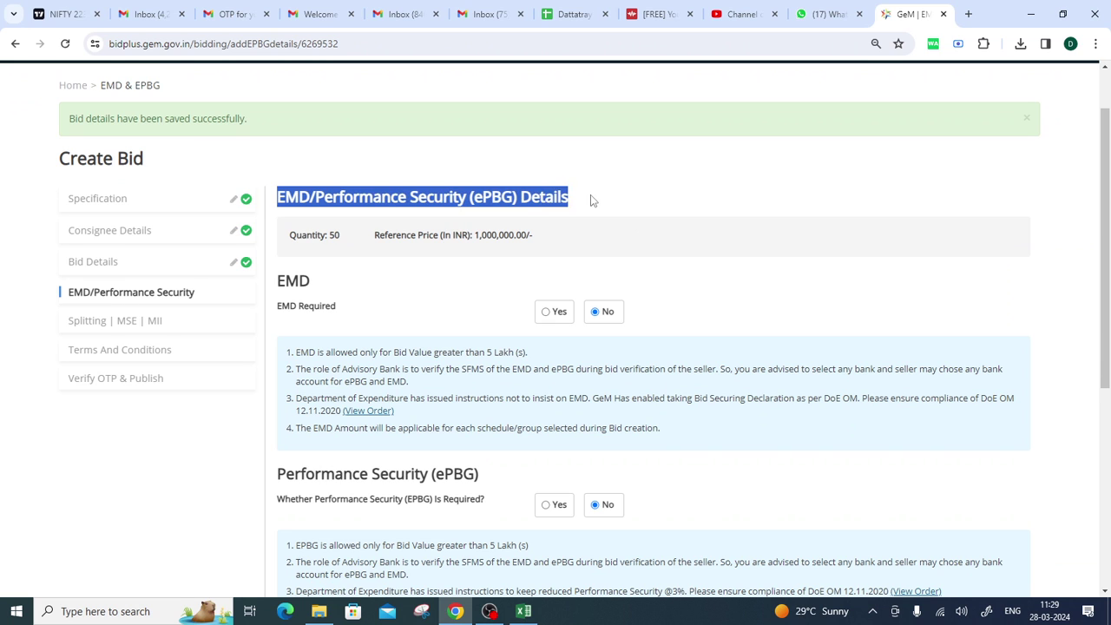
pyautogui.scroll(-2, 461, 309)
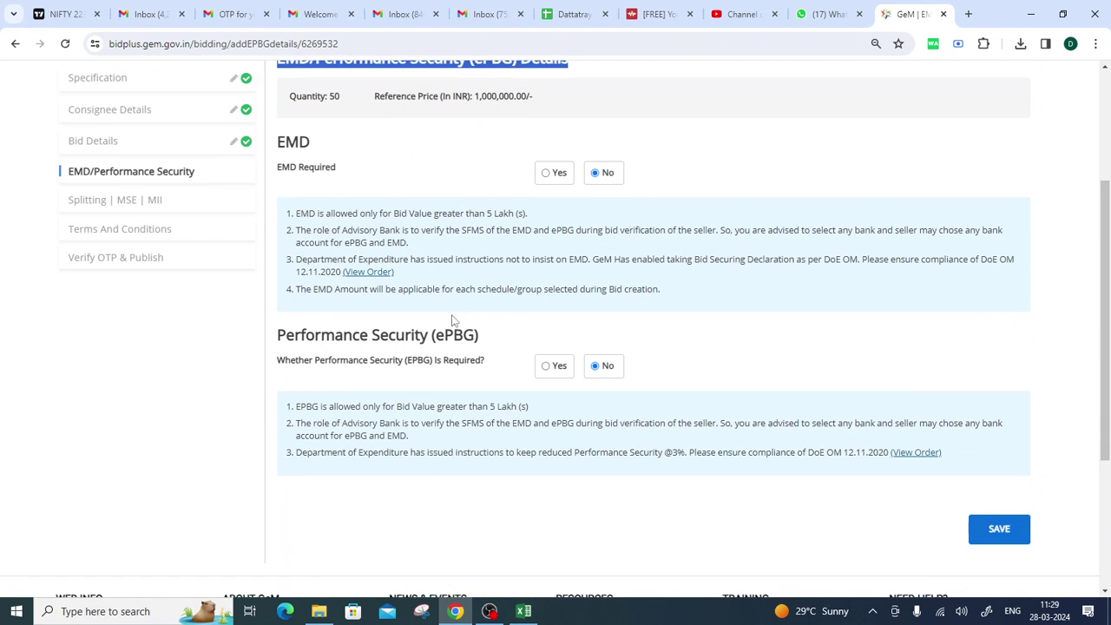
pyautogui.moveTo(438, 342); pyautogui.dragTo(490, 336)
pyautogui.moveTo(280, 142); pyautogui.dragTo(321, 143)
pyautogui.click(546, 173)
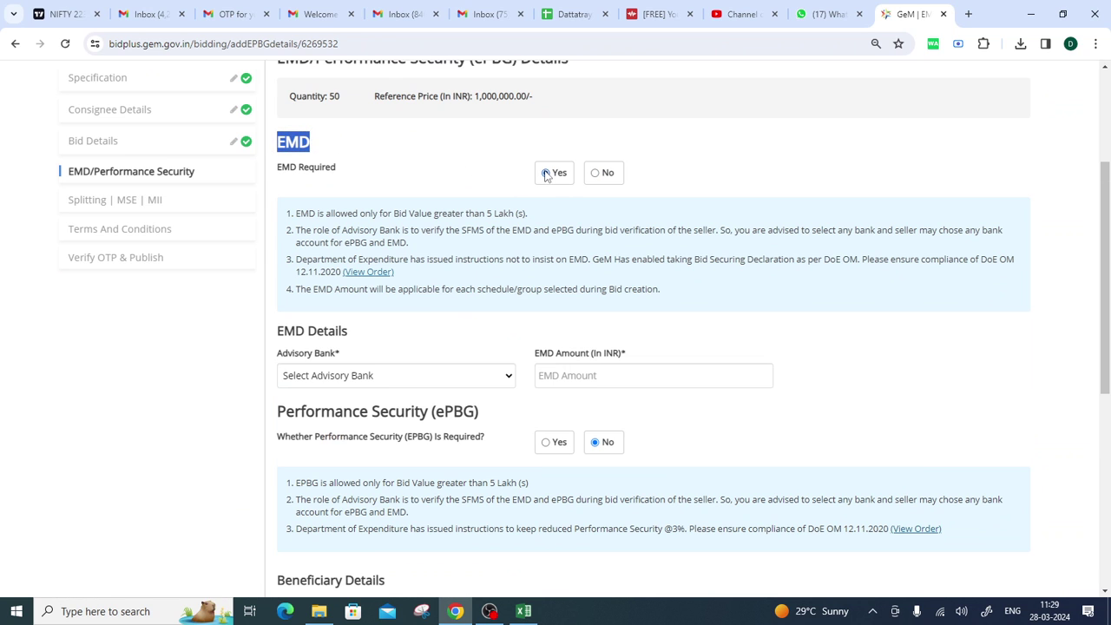
pyautogui.click(394, 384)
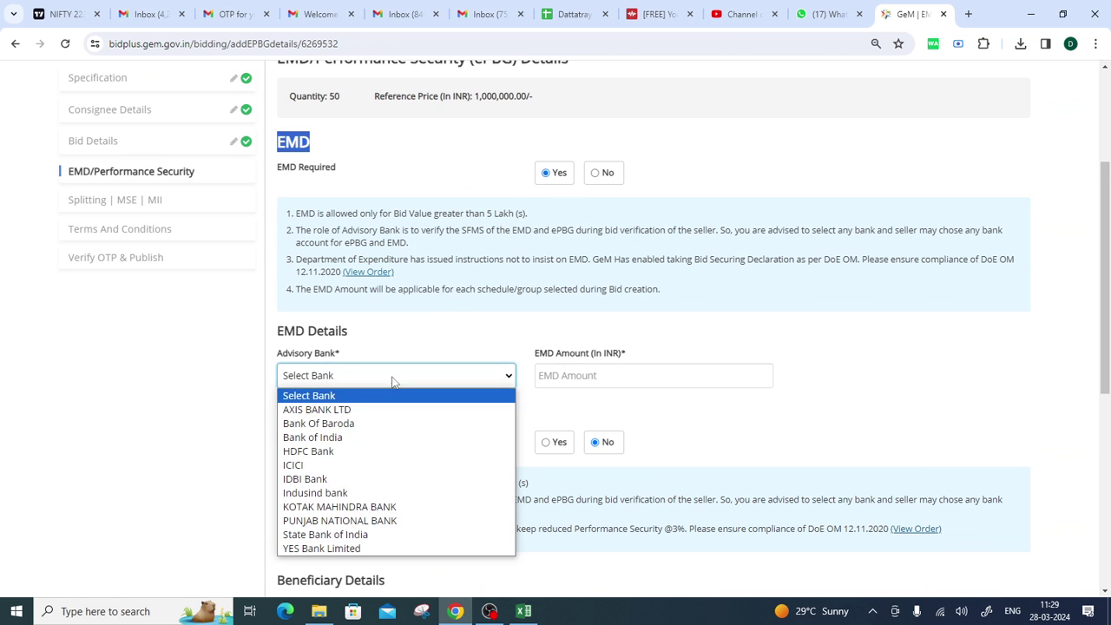
pyautogui.click(591, 382)
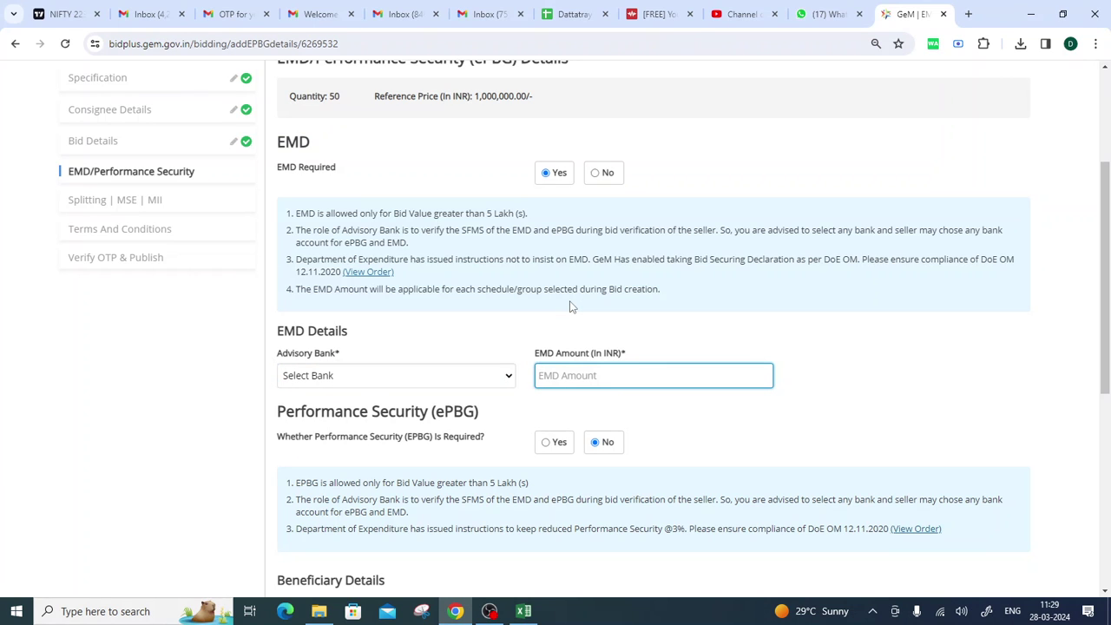
pyautogui.click(595, 173)
# Set Performance Security (ePBG) back to No and save the EMD/ePBG details.
pyautogui.click(546, 365)
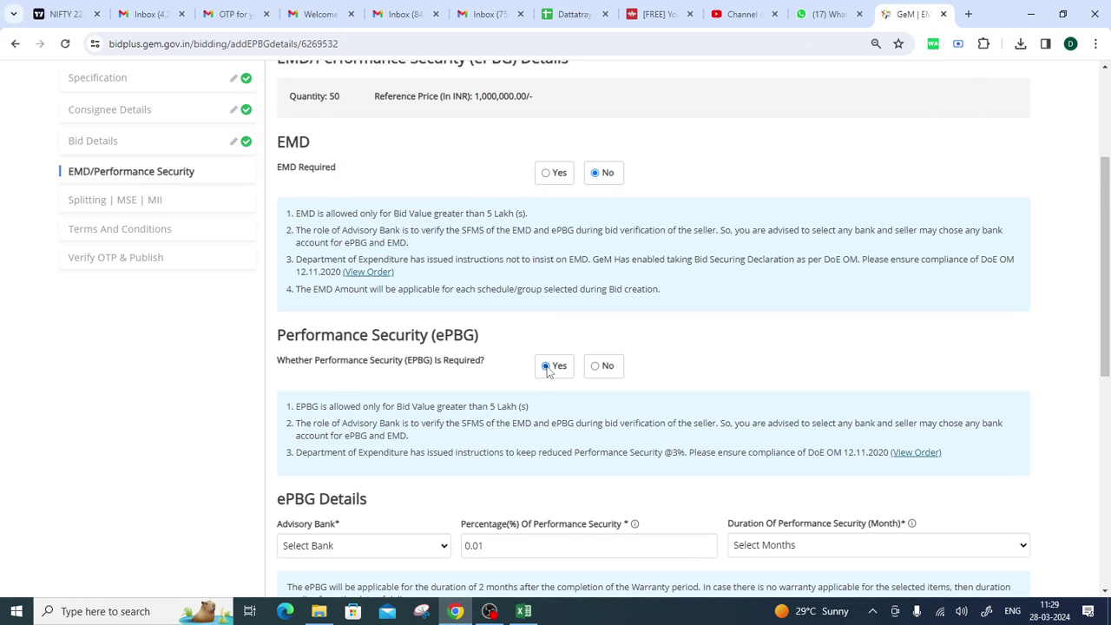
pyautogui.scroll(-3, 597, 413)
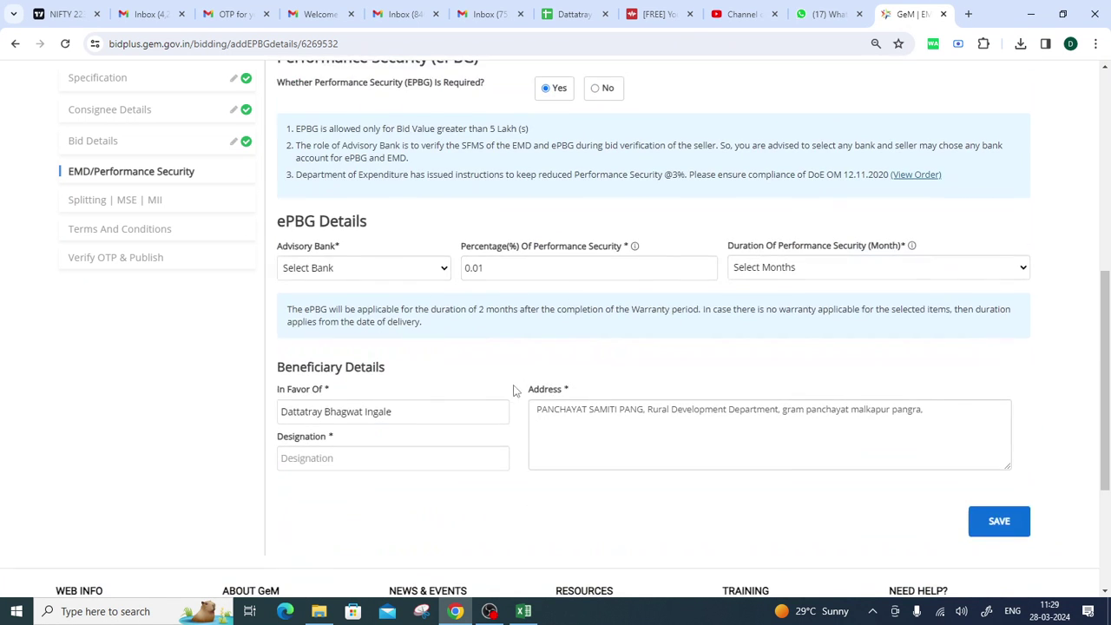
pyautogui.scroll(2, 516, 388)
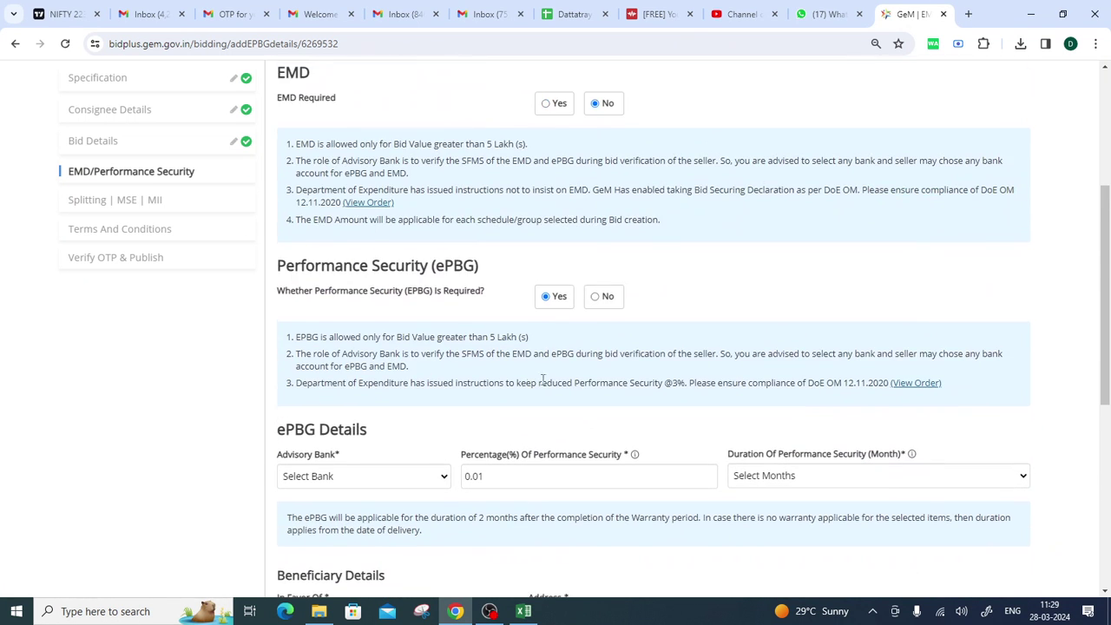
pyautogui.click(595, 298)
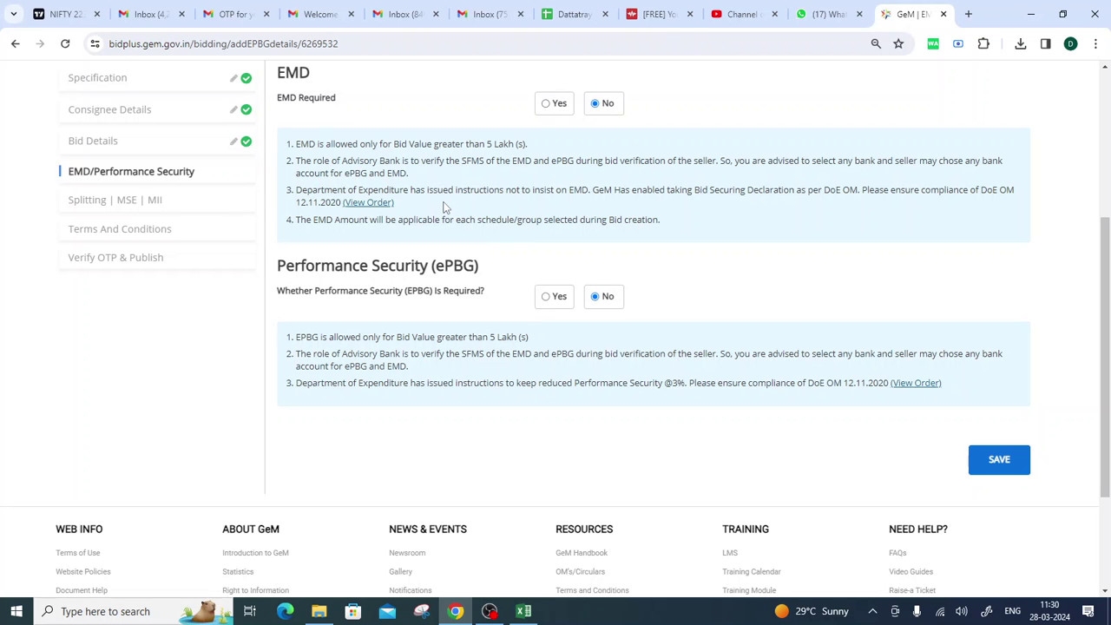
pyautogui.scroll(3, 622, 246)
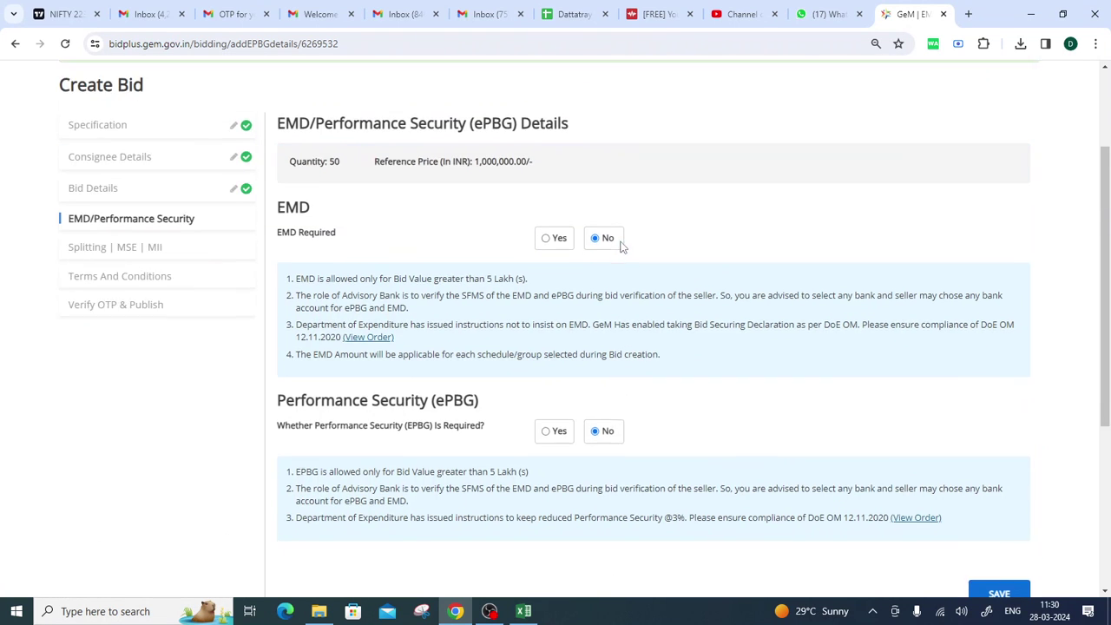
pyautogui.scroll(-2, 774, 266)
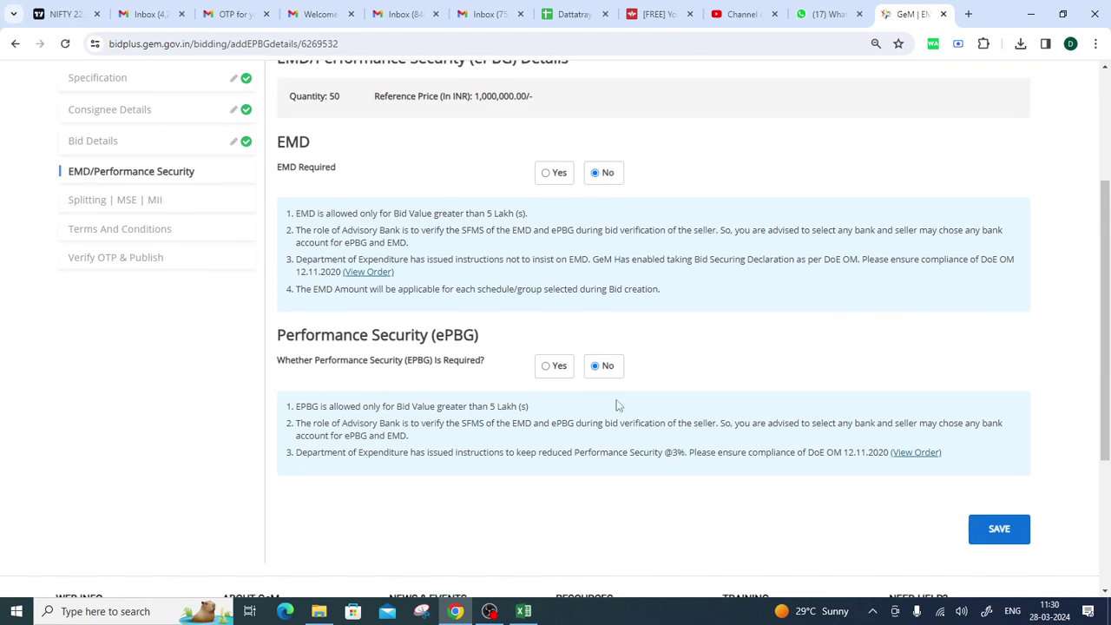
pyautogui.scroll(3, 617, 401)
pyautogui.scroll(-4, 643, 299)
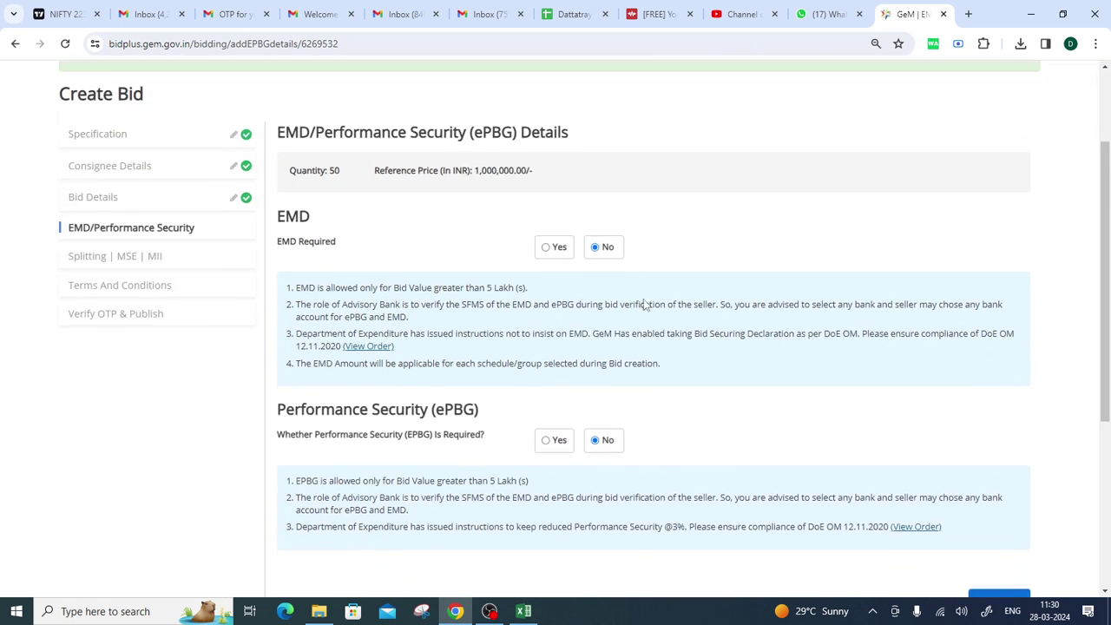
pyautogui.click(995, 462)
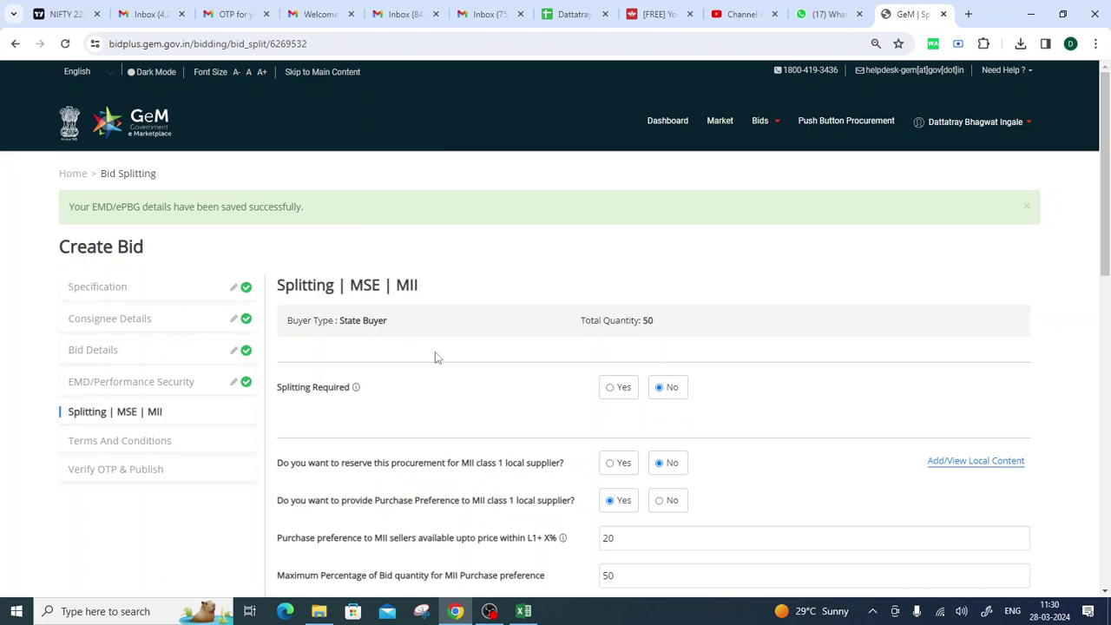
# Enable order splitting with a maximum of 5 bidders.
pyautogui.scroll(-2, 370, 347)
pyautogui.moveTo(269, 241); pyautogui.dragTo(355, 230)
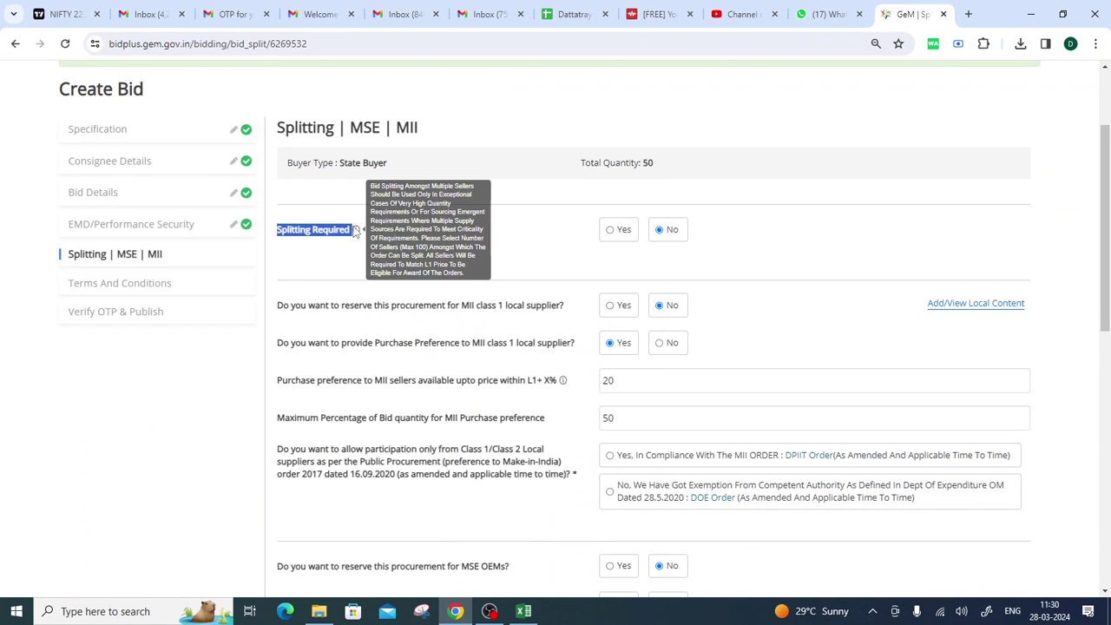
pyautogui.click(530, 262)
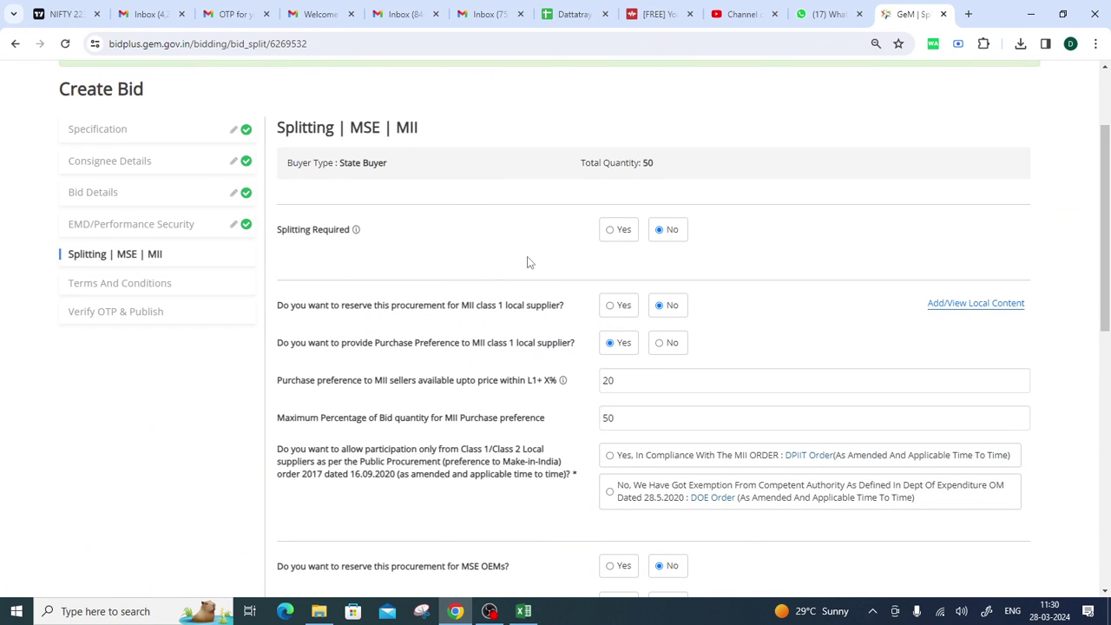
pyautogui.click(610, 231)
pyautogui.click(624, 268)
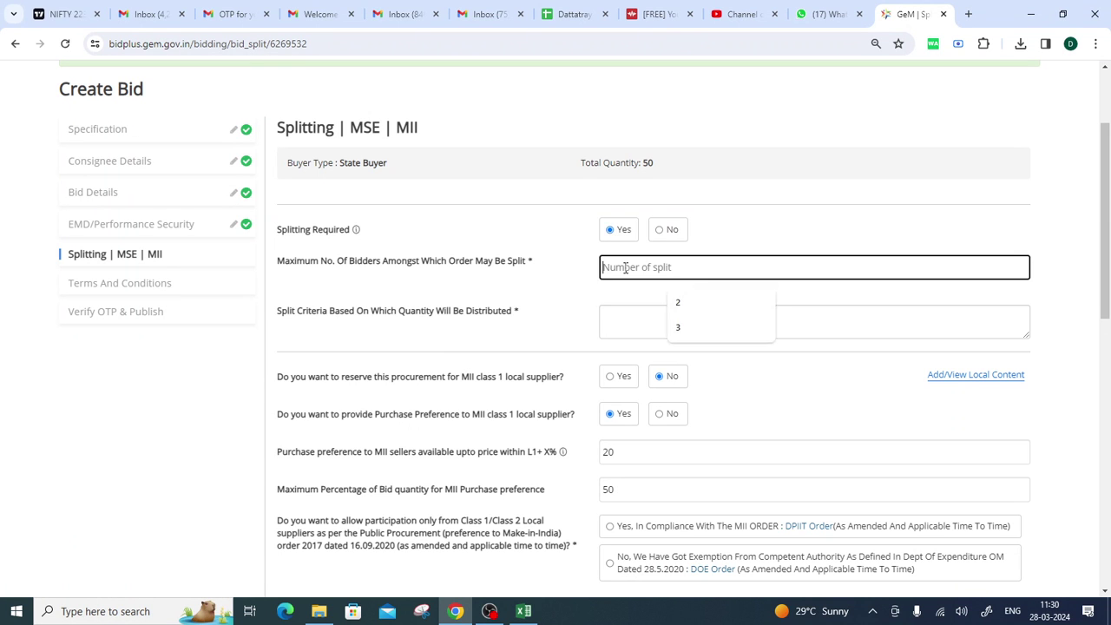
pyautogui.write('4')
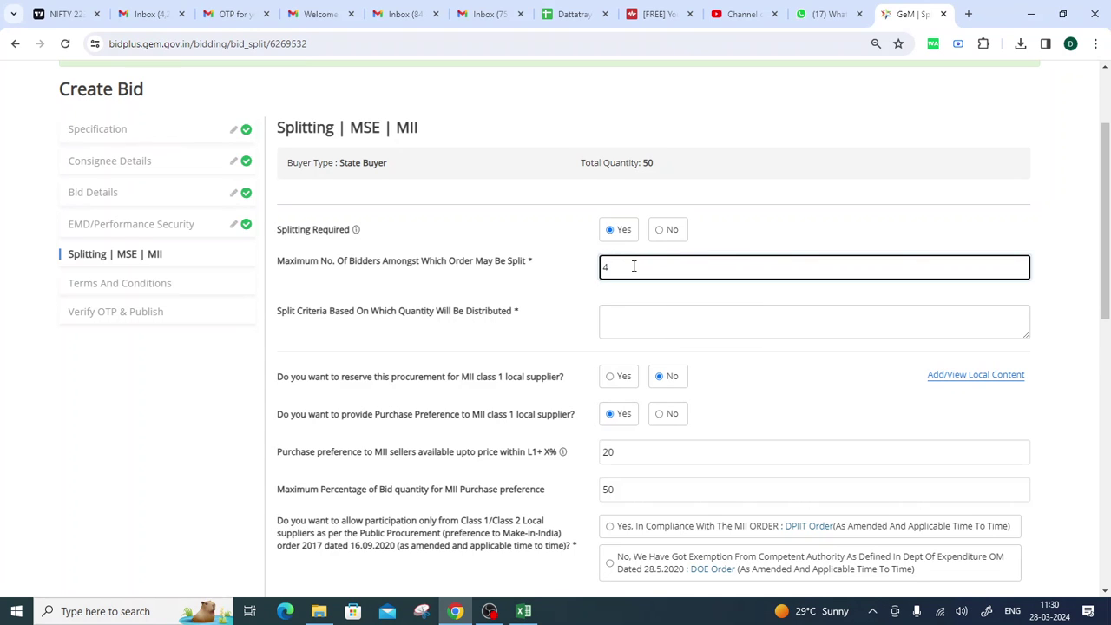
pyautogui.click(754, 225)
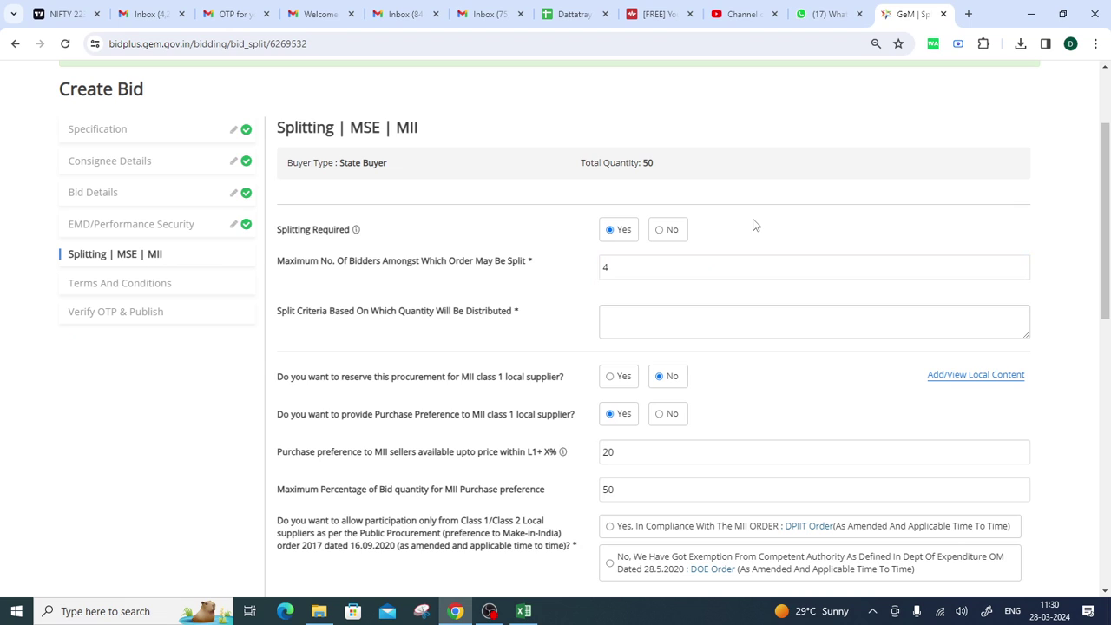
pyautogui.moveTo(644, 276); pyautogui.dragTo(595, 275)
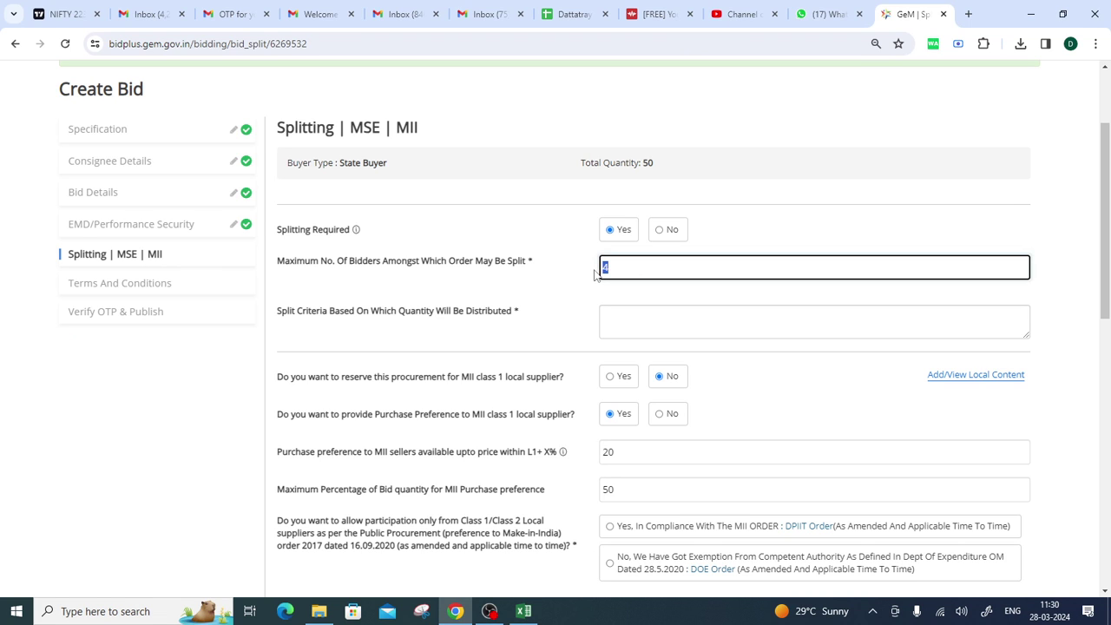
pyautogui.write('5')
pyautogui.click(510, 236)
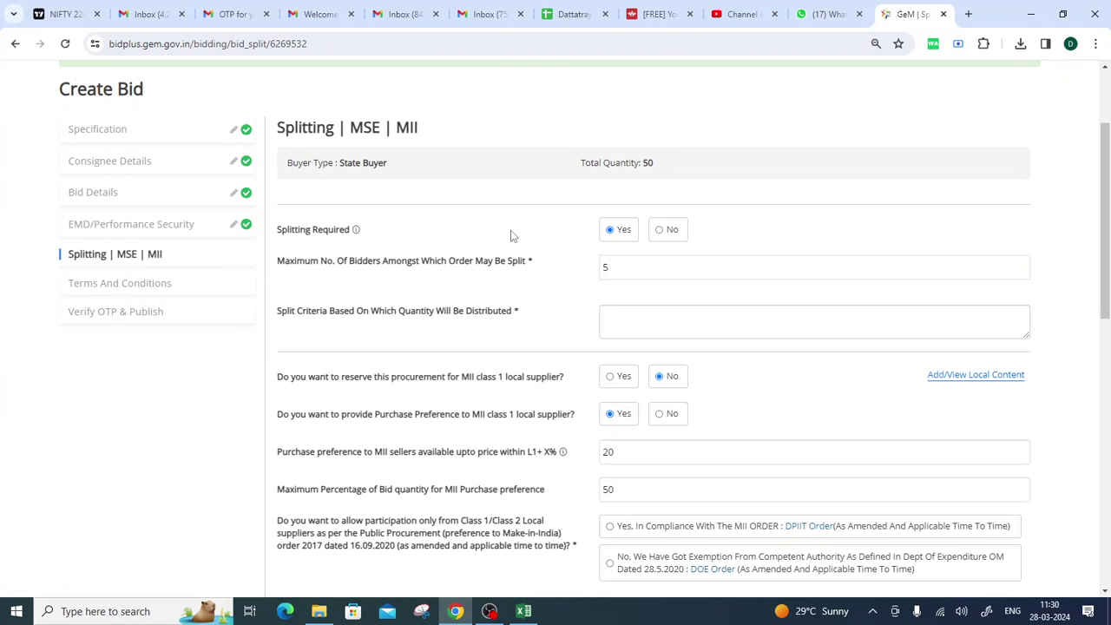
# Enter the split criteria 20:20:20:20:20.
pyautogui.click(610, 317)
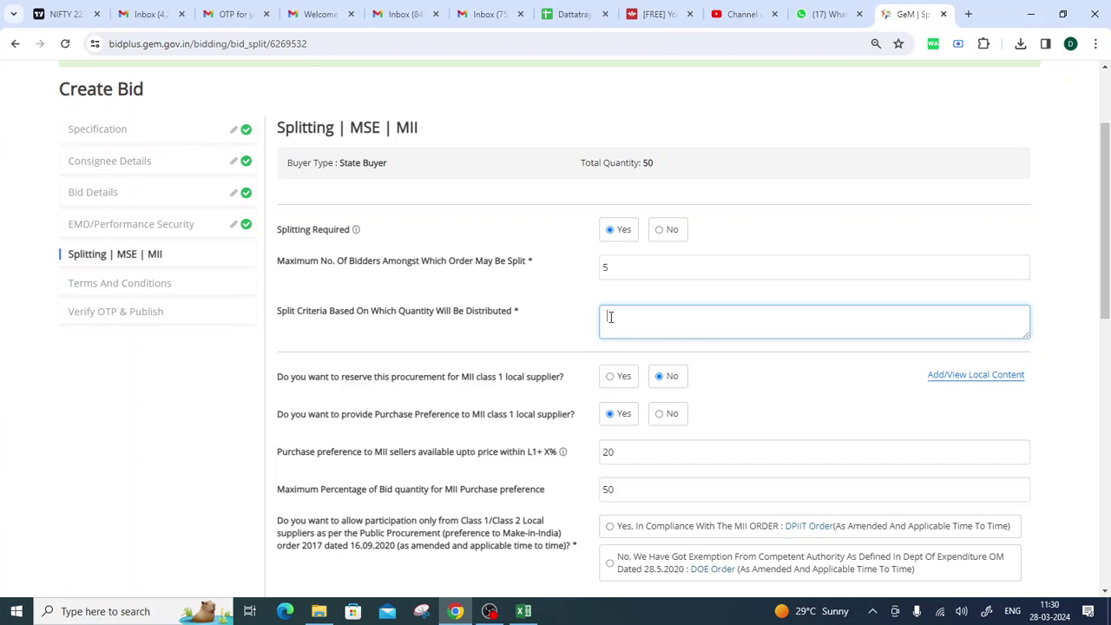
pyautogui.write('20:20:20:20:20')
pyautogui.scroll(-2, 846, 240)
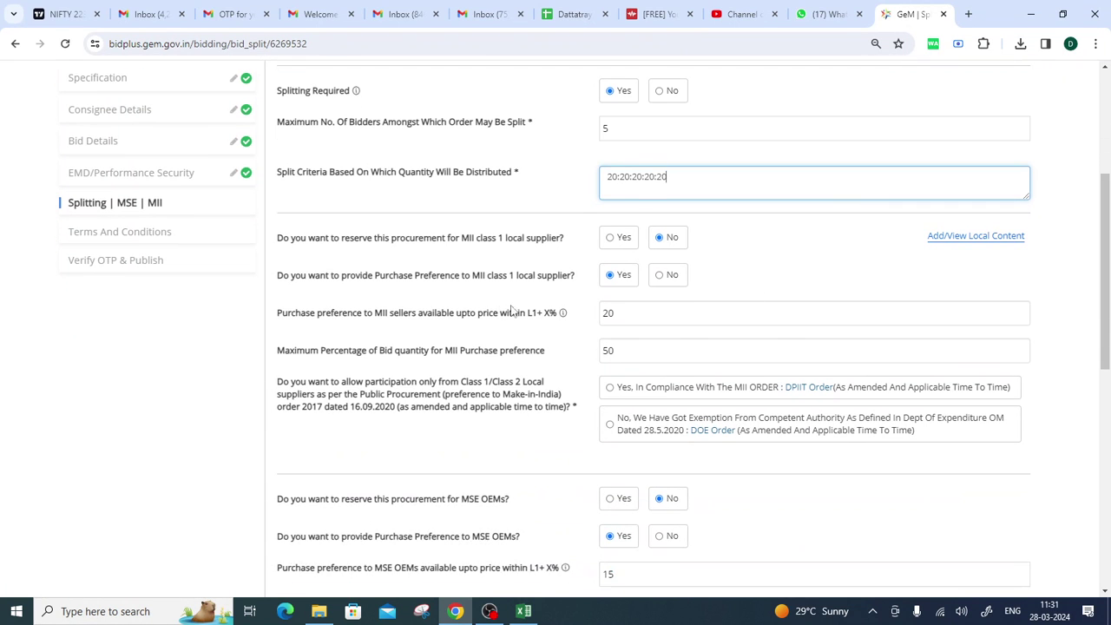
# Set the MII class 1 reservation and purchase preference to No.
pyautogui.click(608, 241)
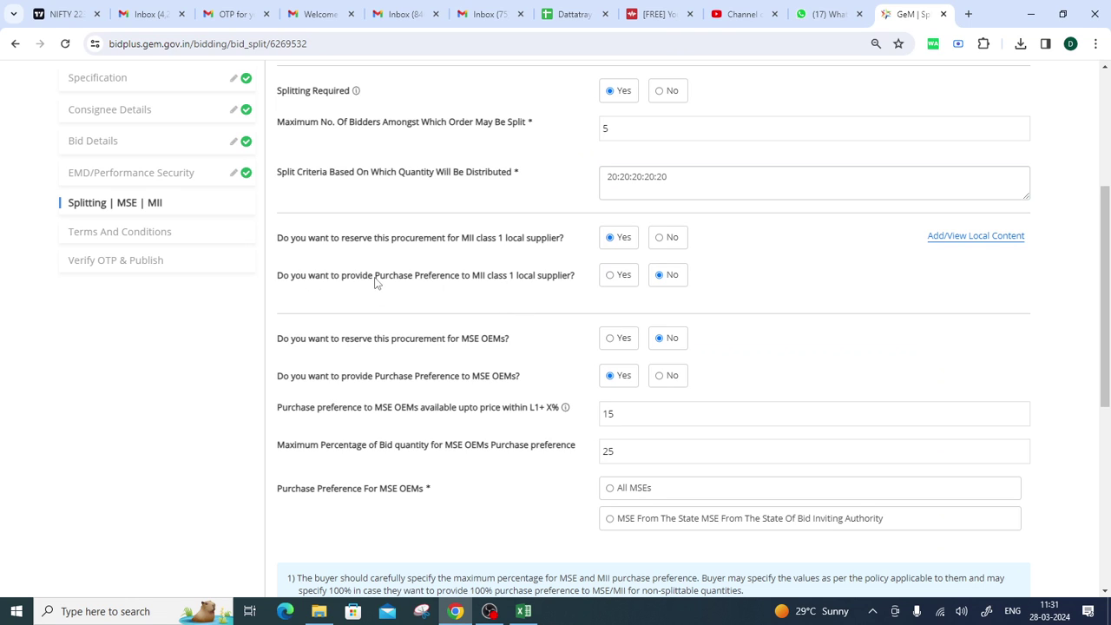
pyautogui.moveTo(374, 281); pyautogui.dragTo(567, 287)
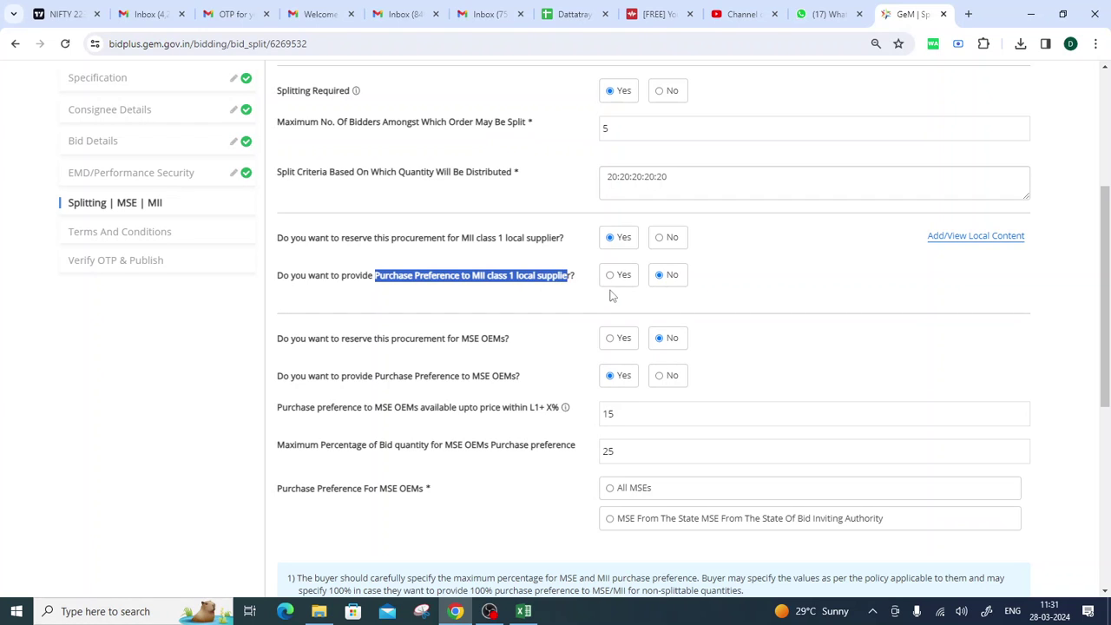
pyautogui.click(611, 276)
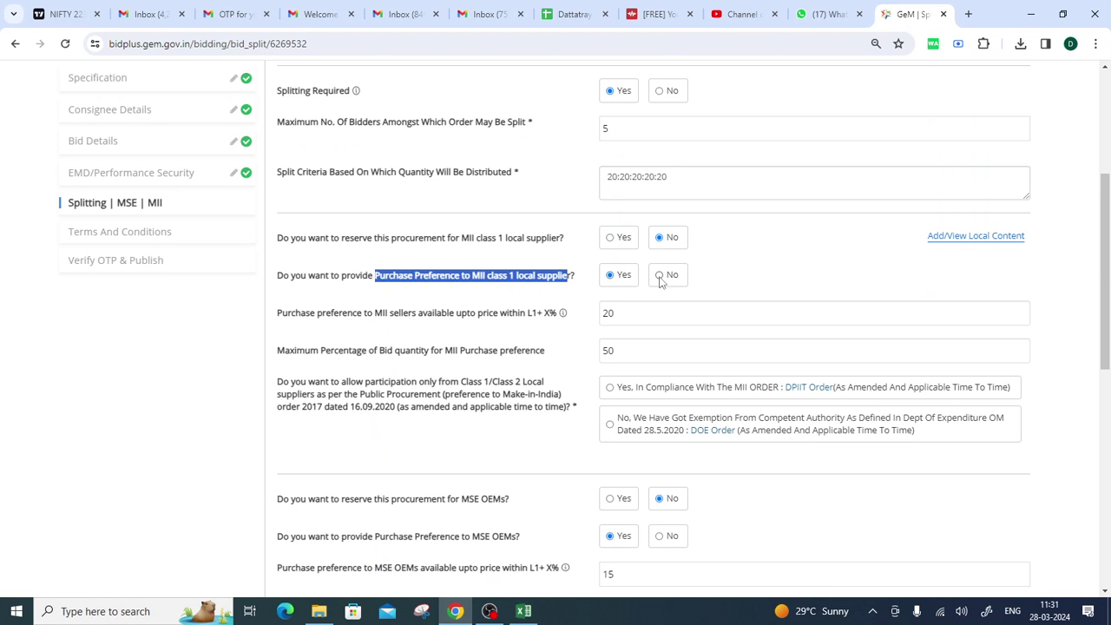
pyautogui.click(660, 278)
pyautogui.click(714, 282)
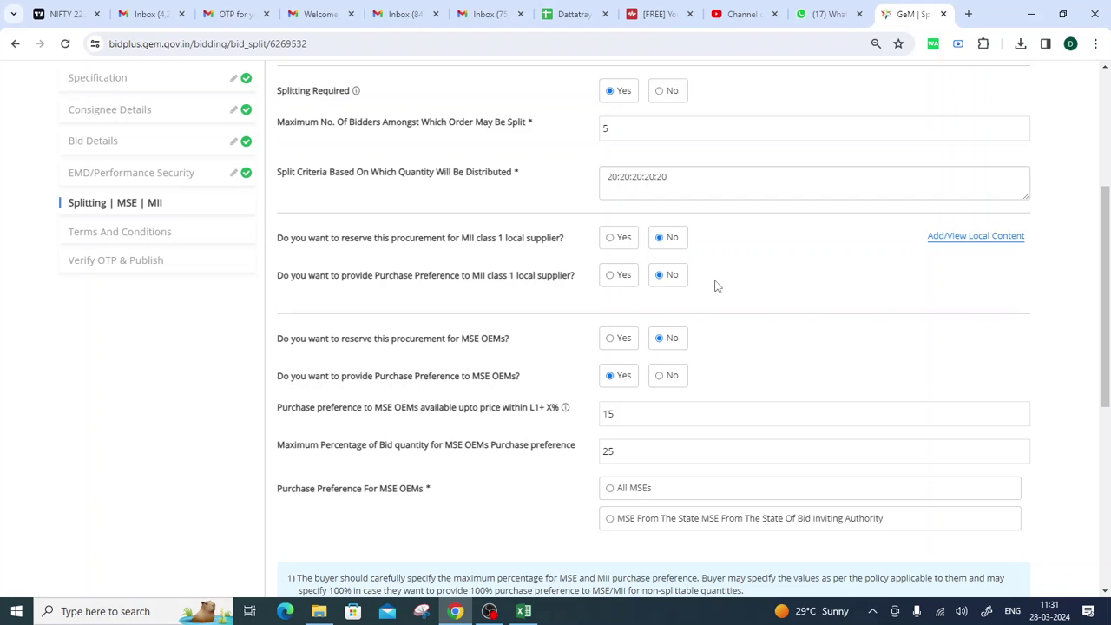
pyautogui.click(610, 275)
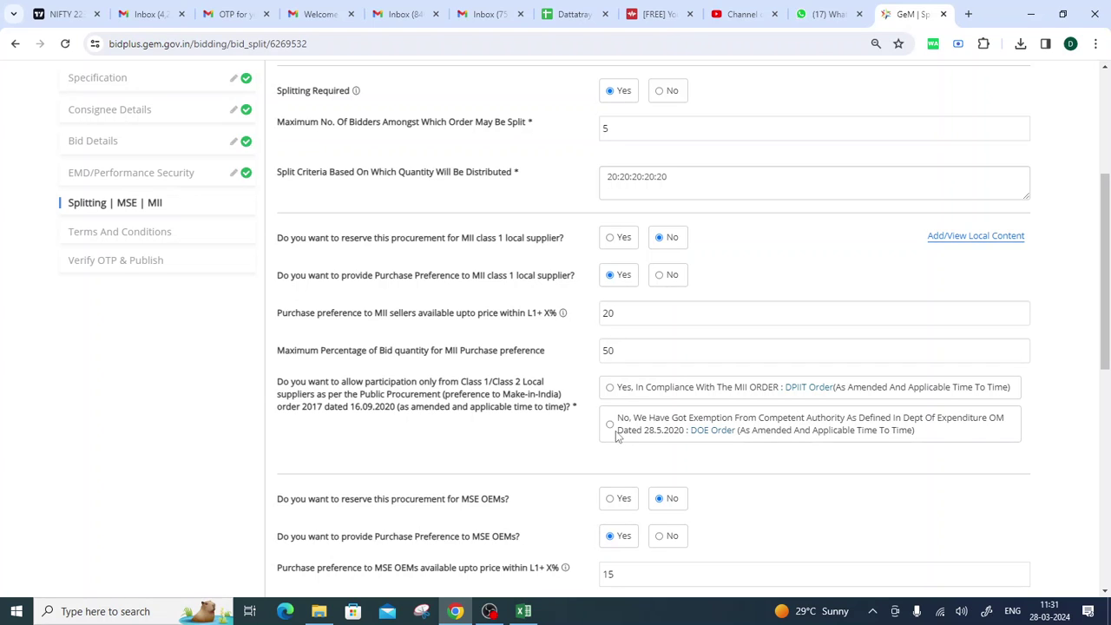
pyautogui.click(660, 276)
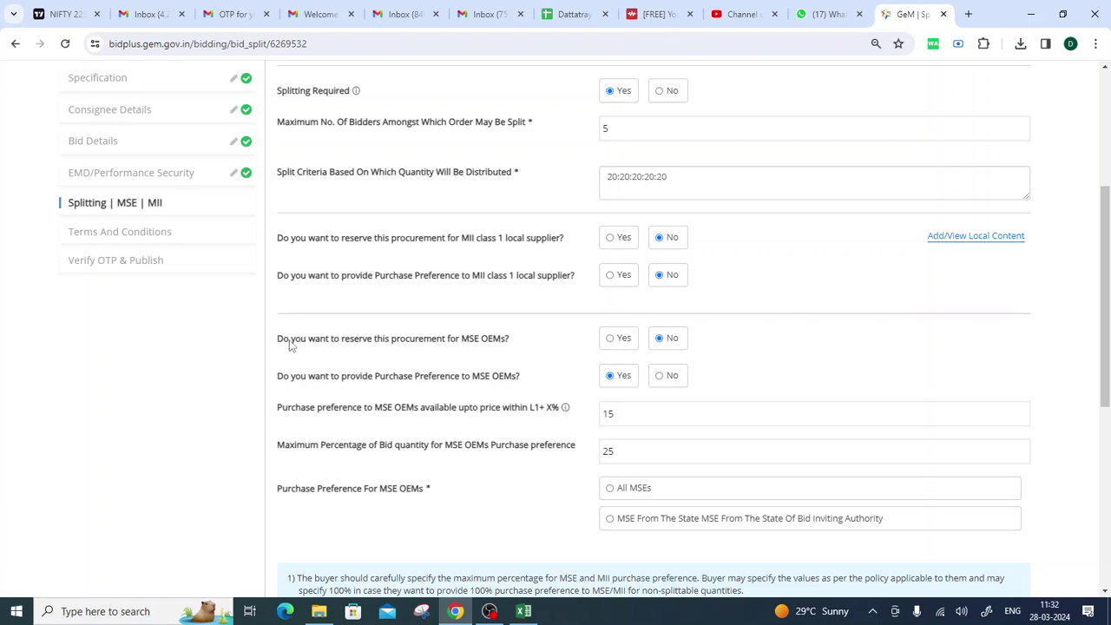
# Decline MSE OEM reservation and preference, set Splitting Required to No, and save.
pyautogui.moveTo(283, 340); pyautogui.dragTo(502, 348)
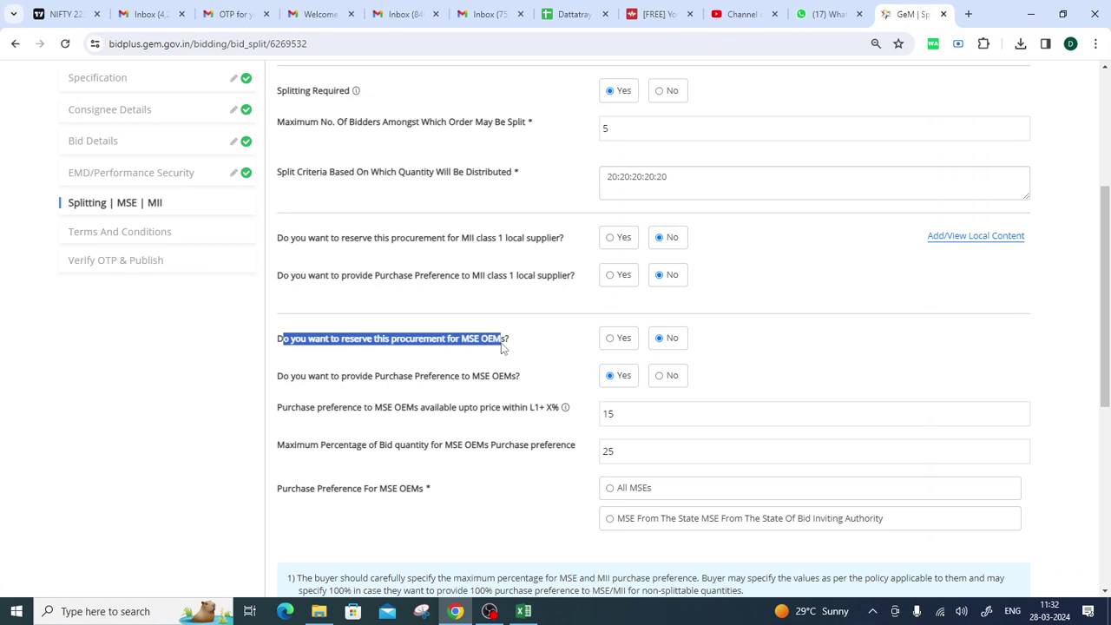
pyautogui.click(535, 352)
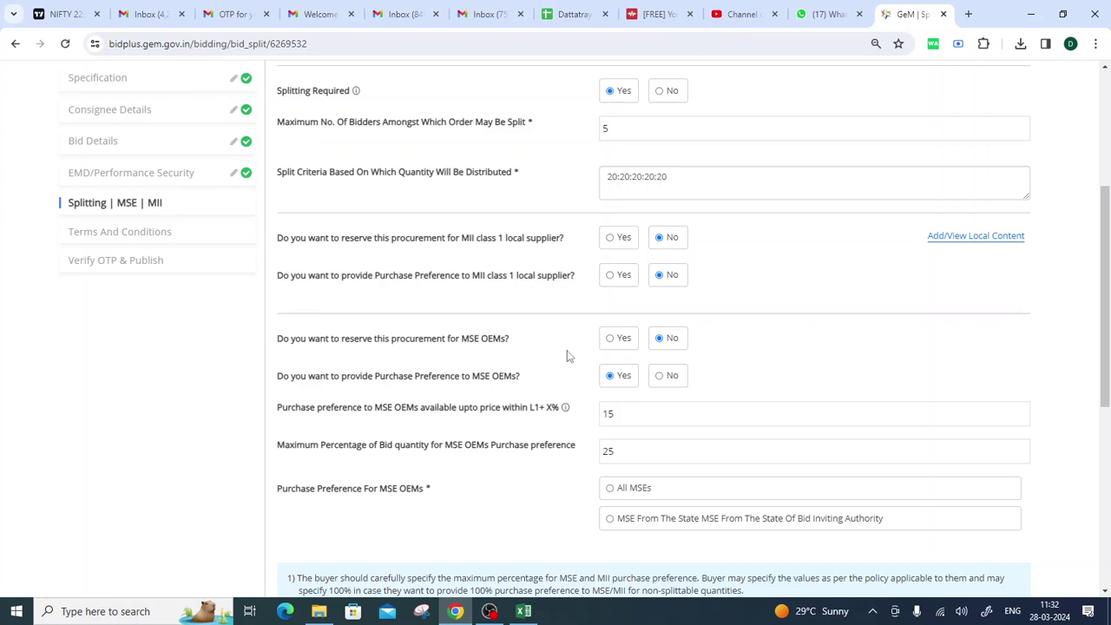
pyautogui.moveTo(369, 384); pyautogui.dragTo(518, 391)
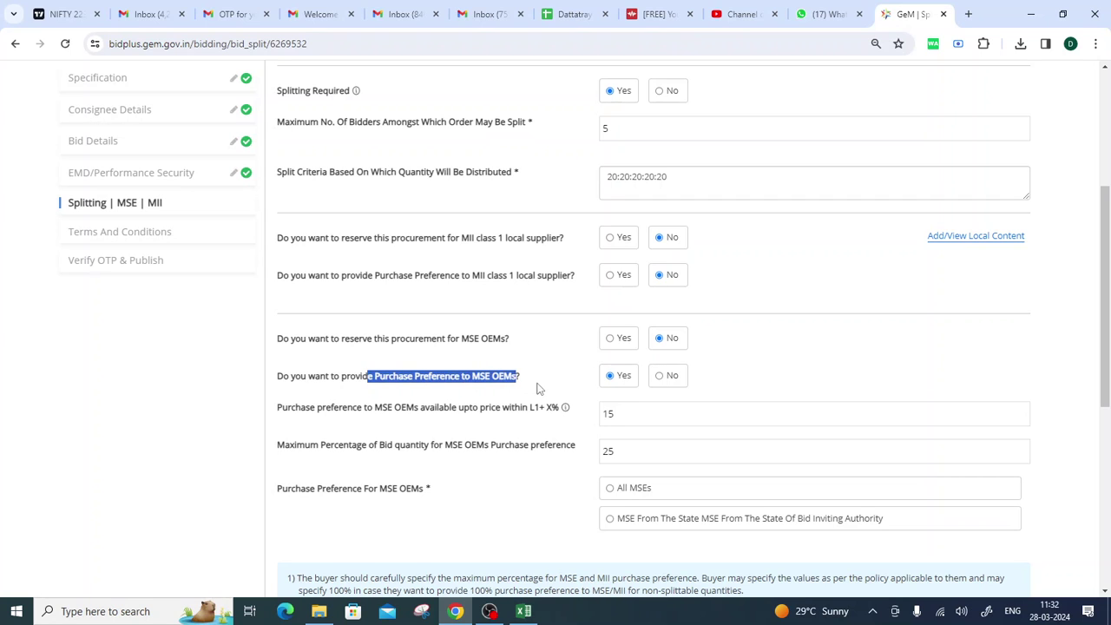
pyautogui.click(659, 376)
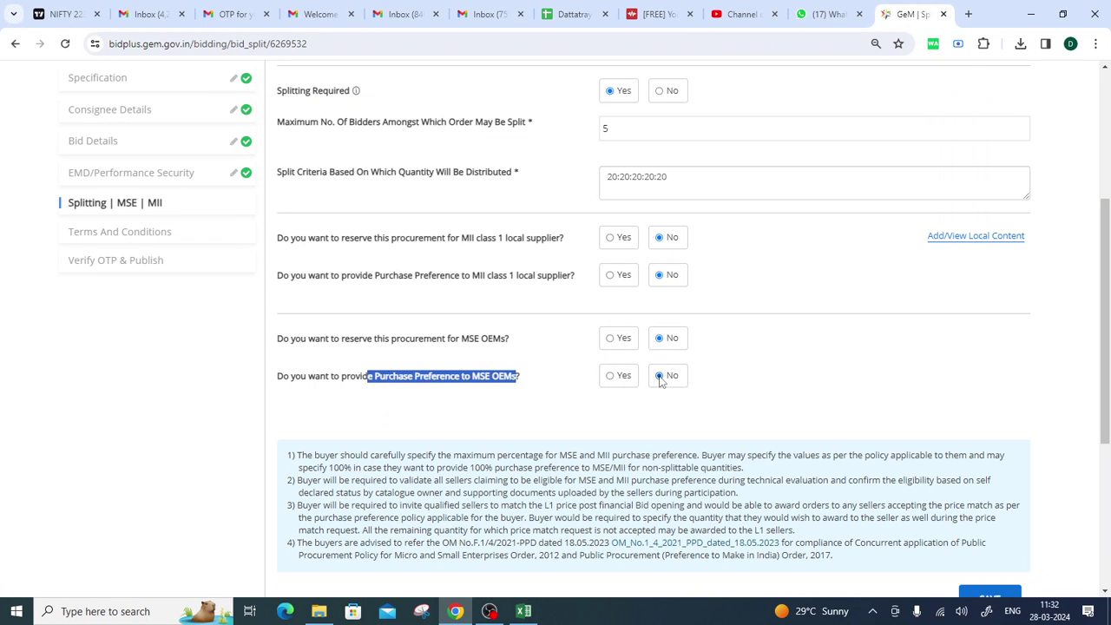
pyautogui.click(559, 435)
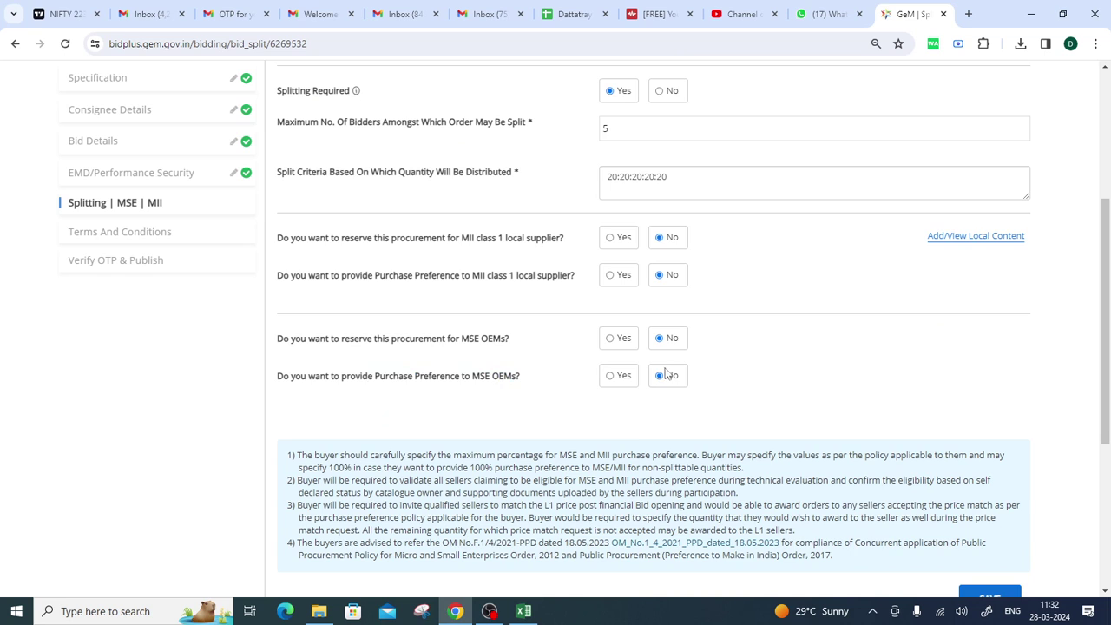
pyautogui.scroll(2, 668, 369)
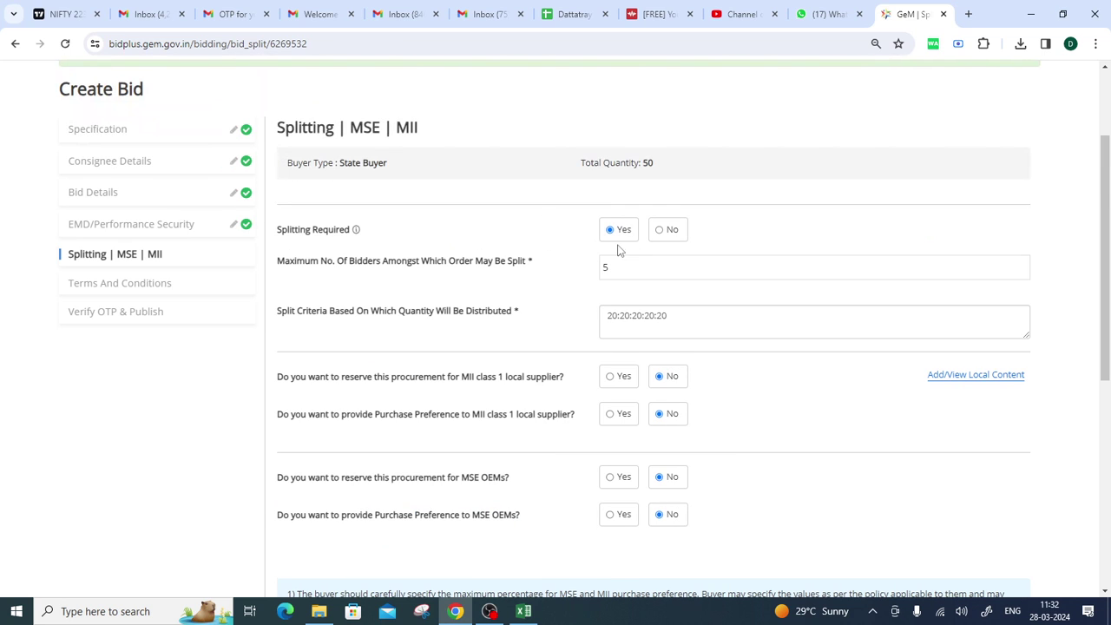
pyautogui.click(659, 230)
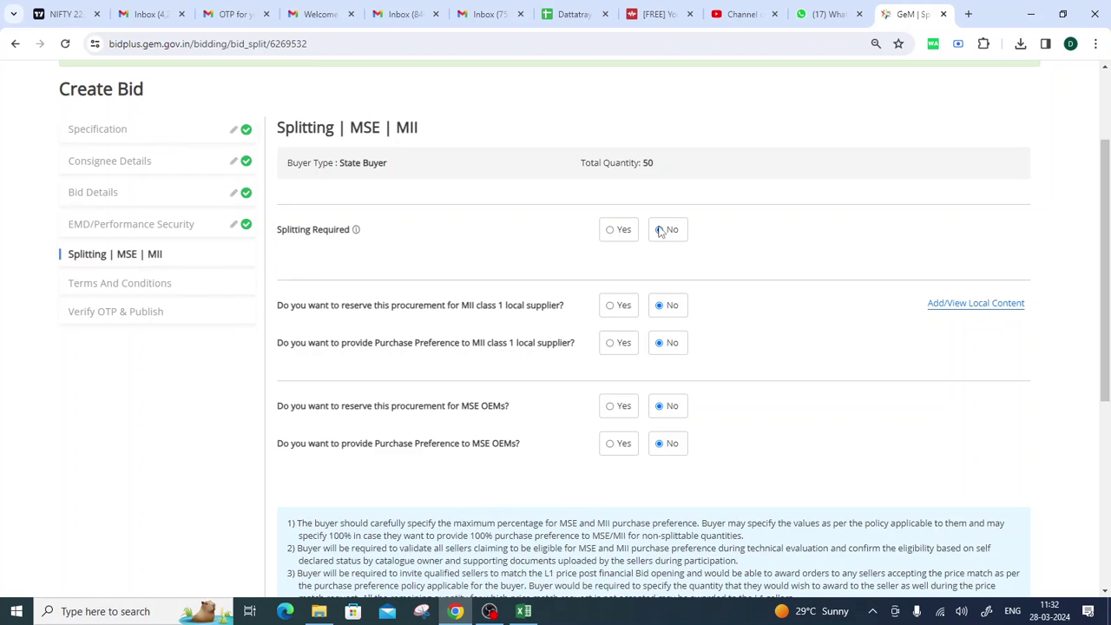
pyautogui.scroll(-3, 660, 230)
pyautogui.click(1007, 469)
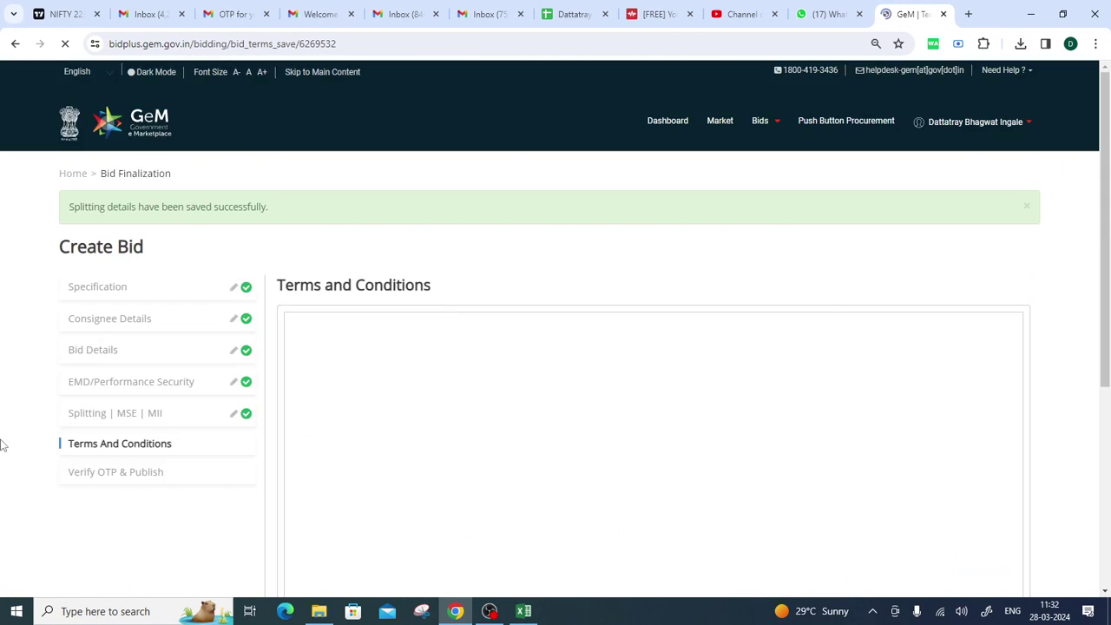
# Close the TurnOver clauses dialog without adding any clauses.
pyautogui.moveTo(283, 287); pyautogui.dragTo(443, 292)
pyautogui.scroll(-1, 545, 259)
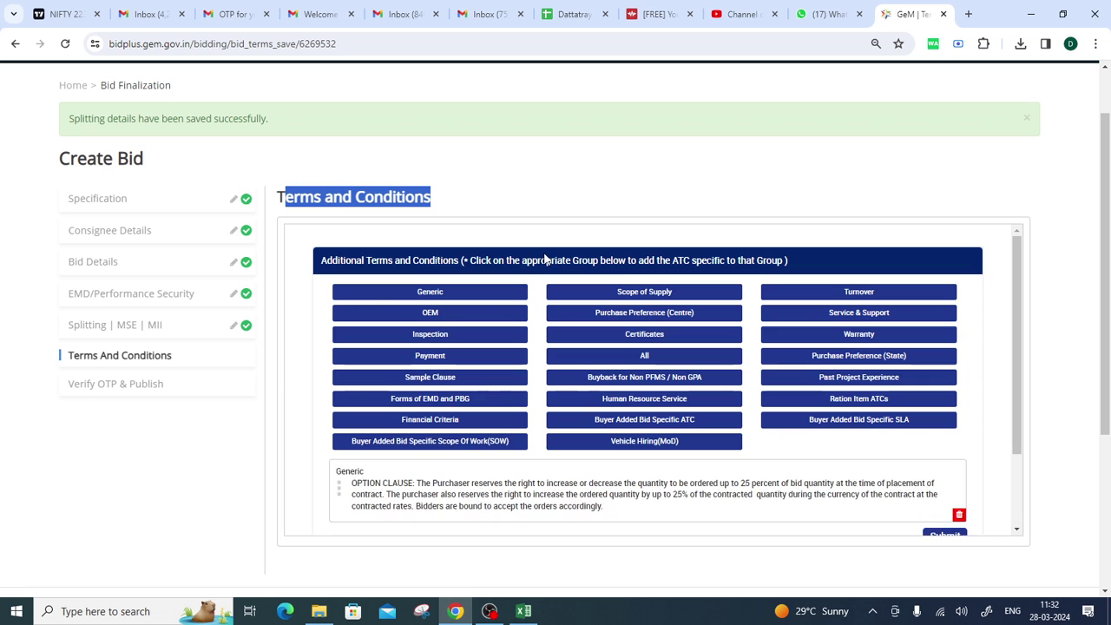
pyautogui.scroll(-3, 530, 222)
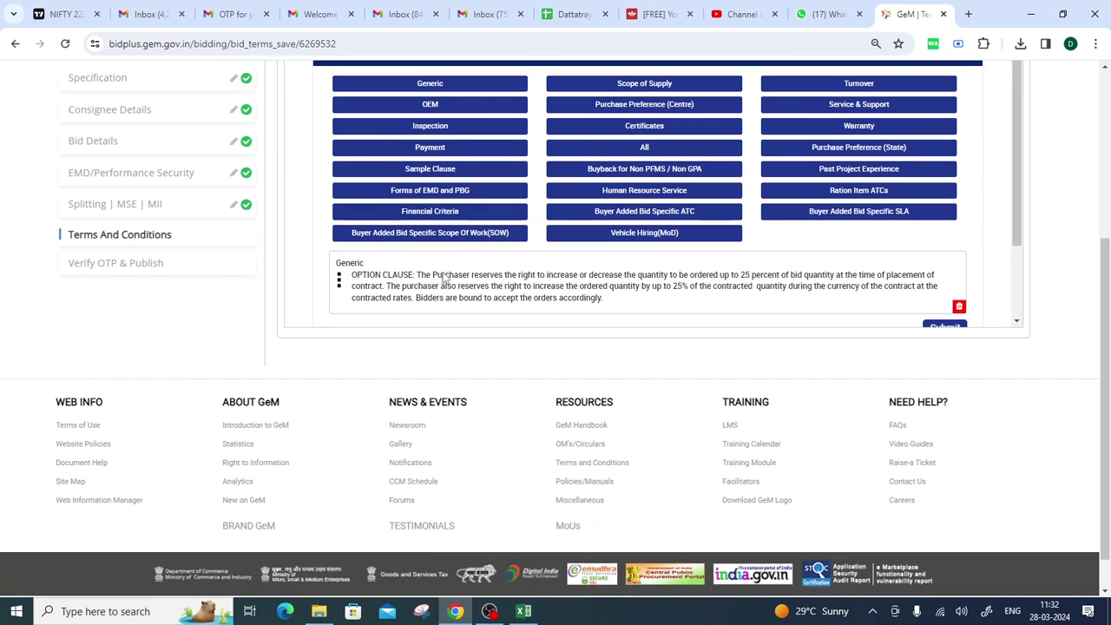
pyautogui.scroll(1, 702, 417)
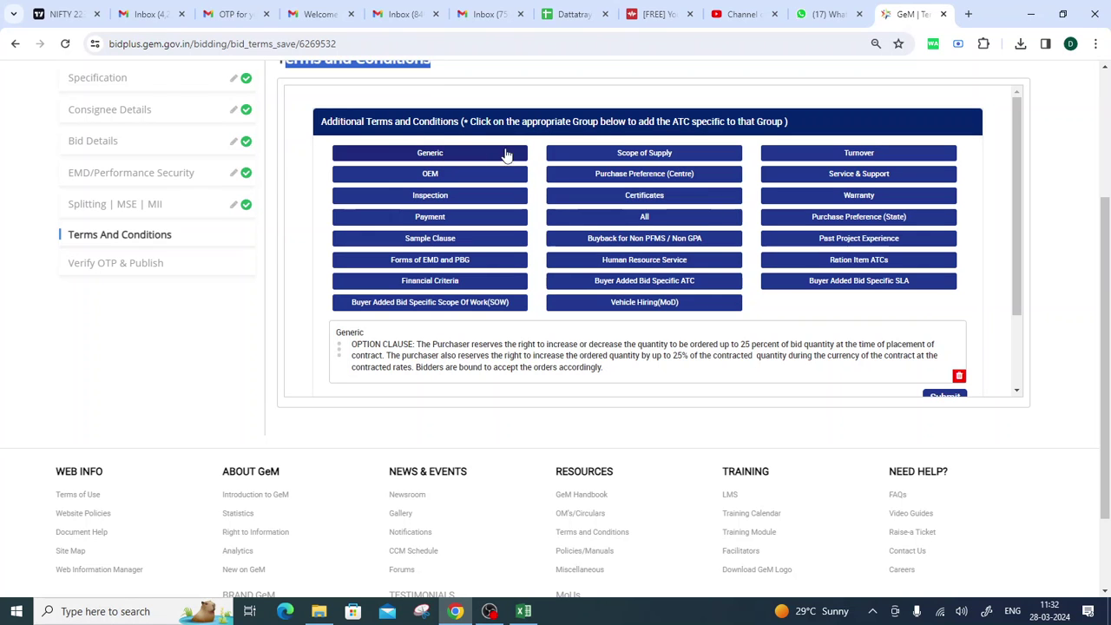
pyautogui.click(865, 154)
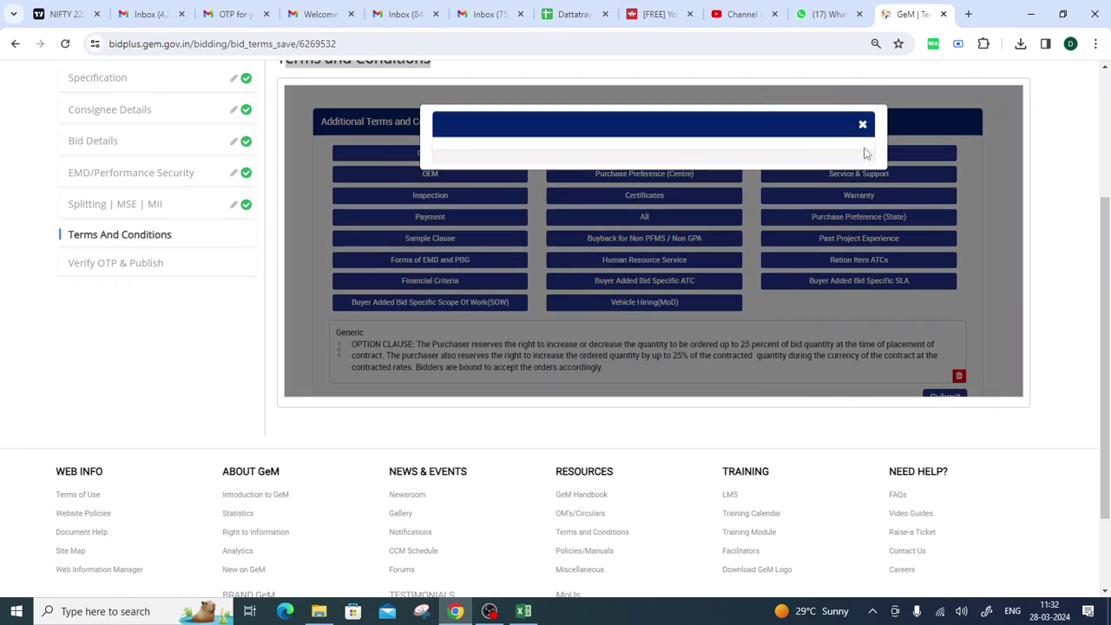
pyautogui.scroll(-1, 545, 289)
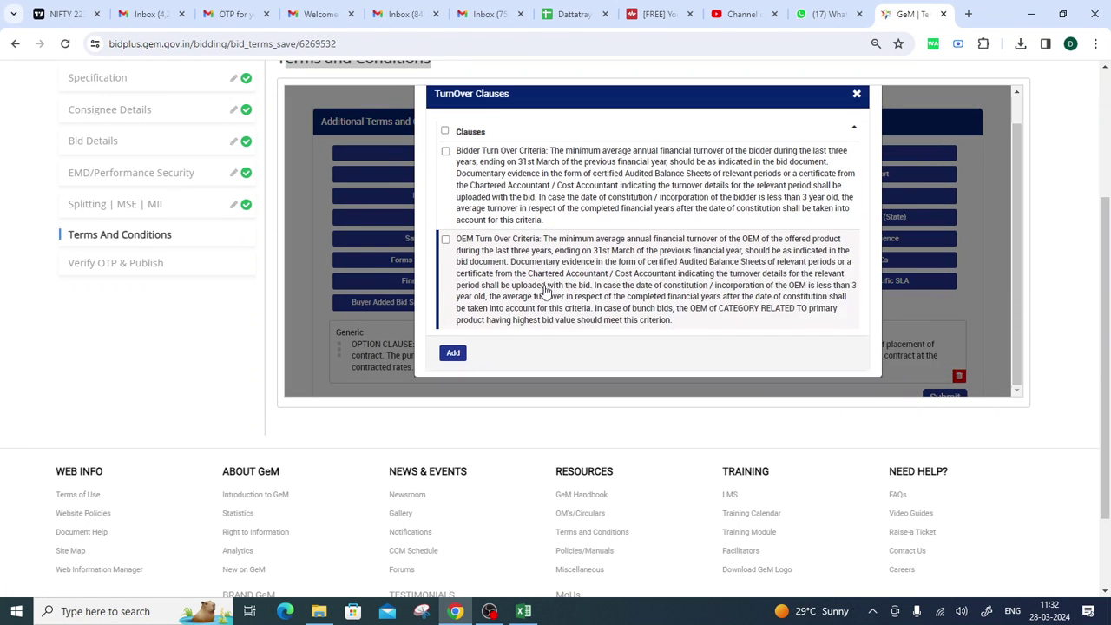
pyautogui.click(458, 351)
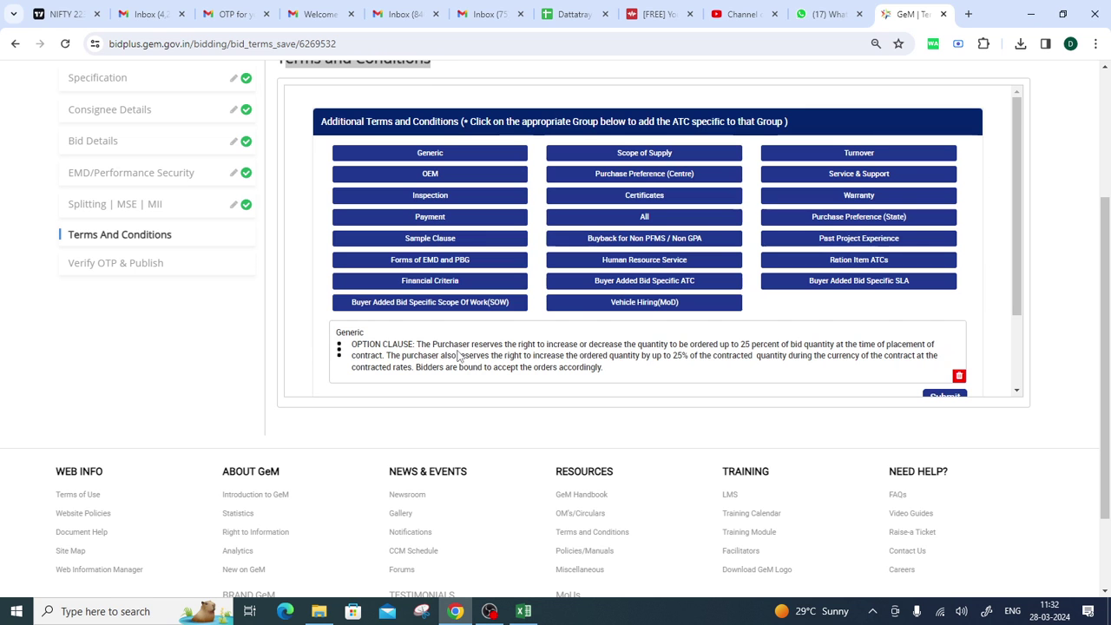
# Skip the OEM clause group and bring up the empty Payment clauses.
pyautogui.scroll(-1, 538, 260)
pyautogui.scroll(-2, 538, 261)
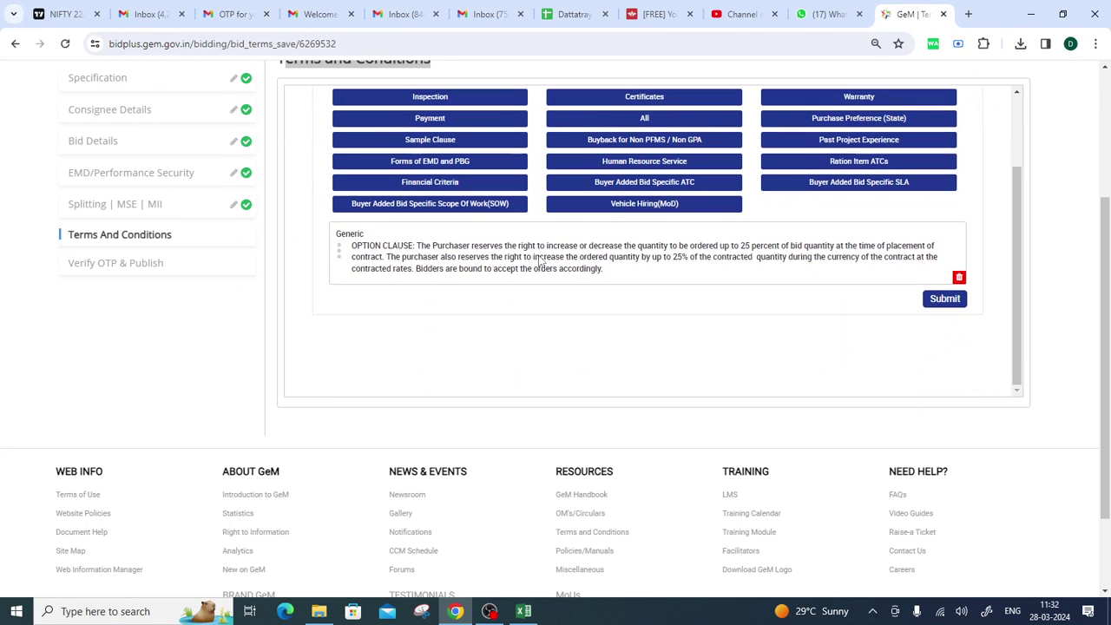
pyautogui.scroll(3, 587, 310)
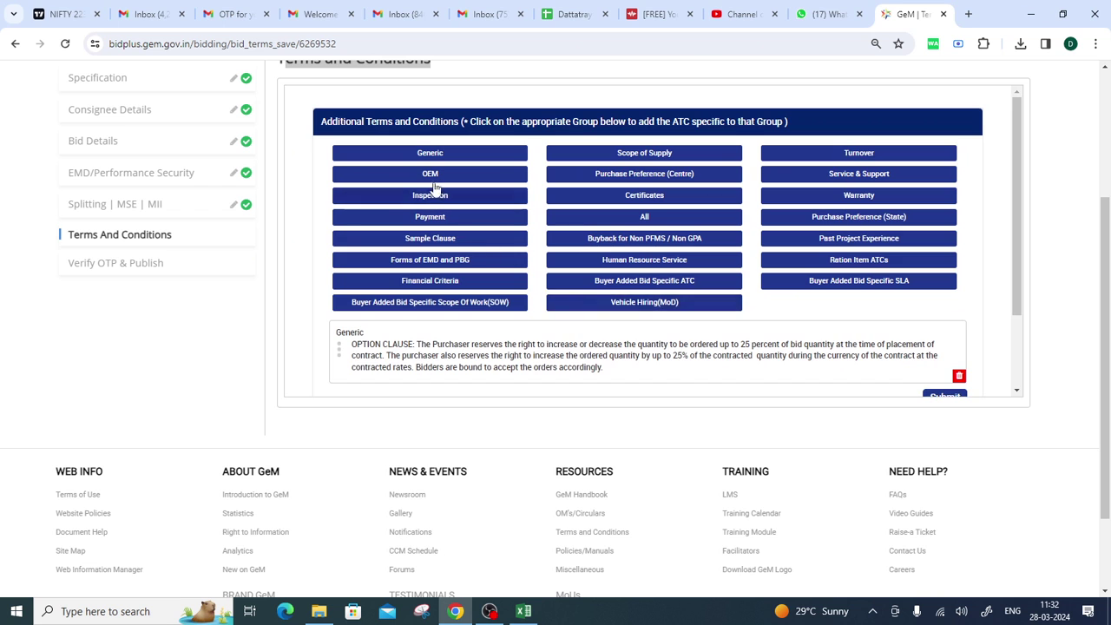
pyautogui.click(430, 173)
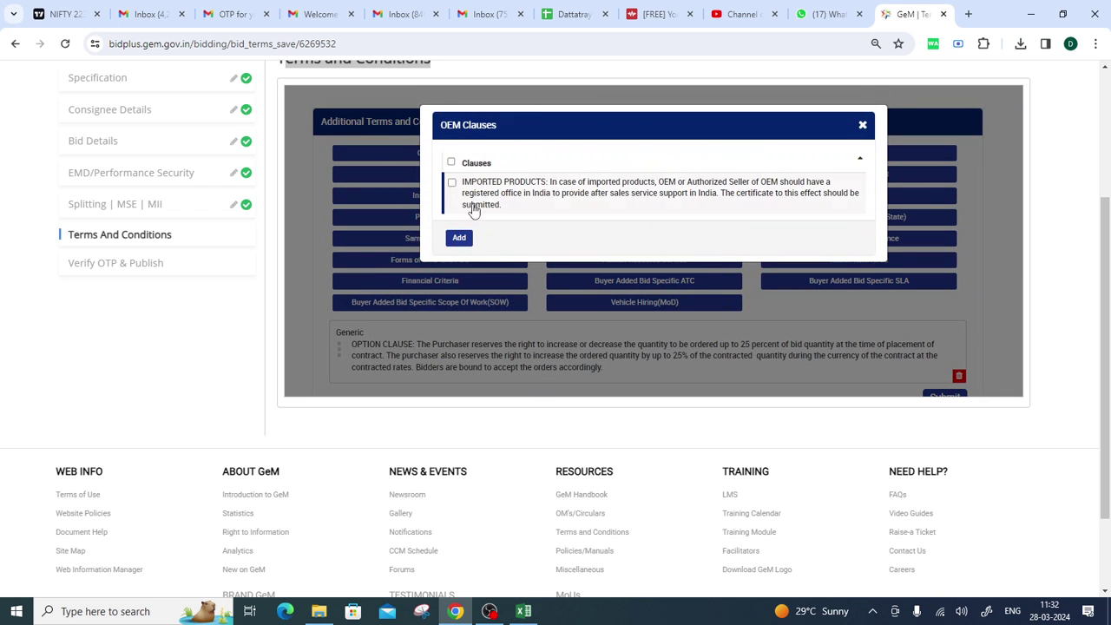
pyautogui.click(863, 128)
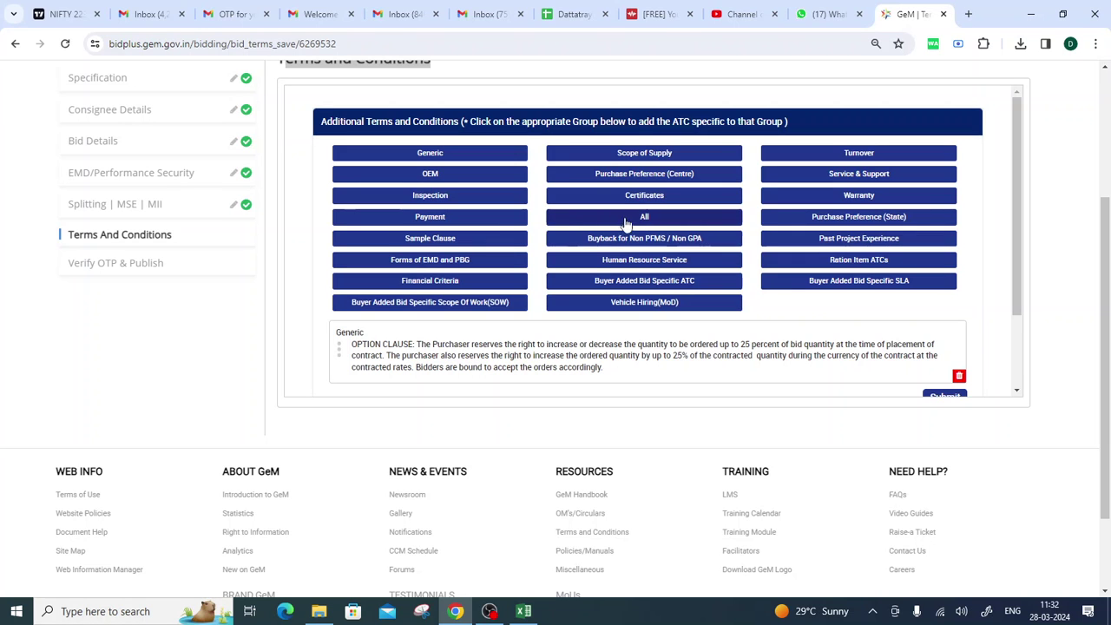
pyautogui.click(446, 217)
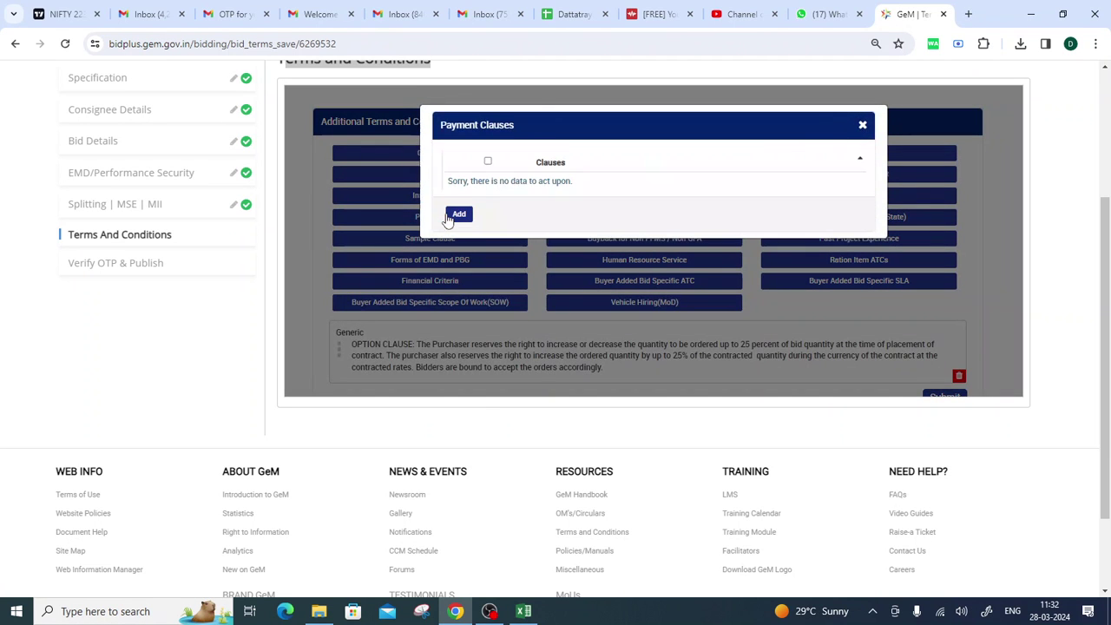
# Add the text-based and uploaded-document Buyer Added Bid Specific ATC clauses to the terms.
pyautogui.click(862, 125)
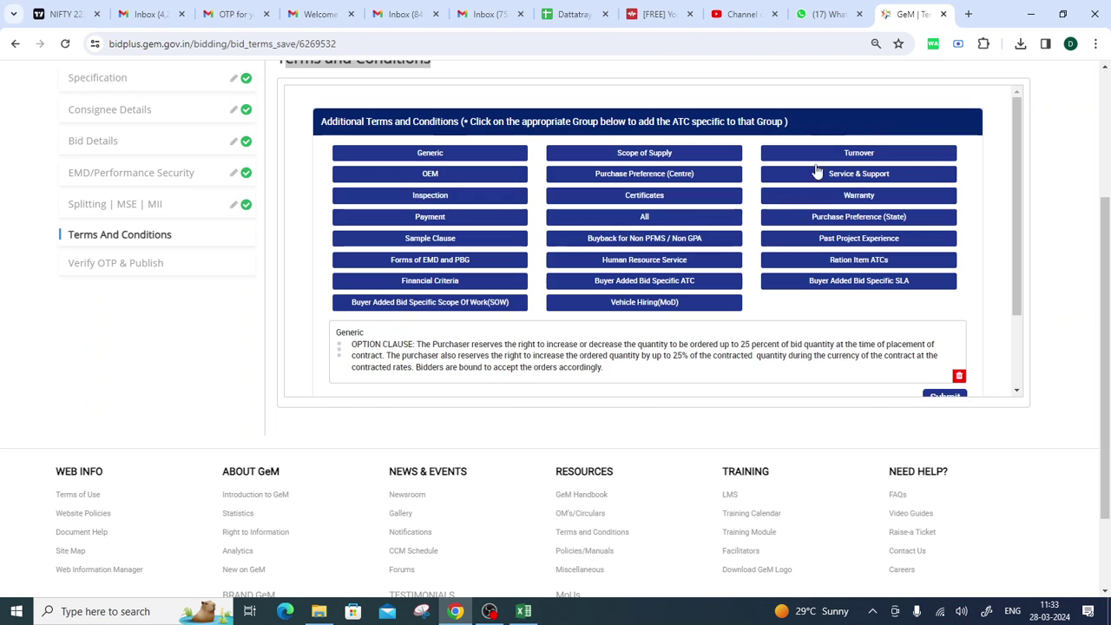
pyautogui.click(670, 287)
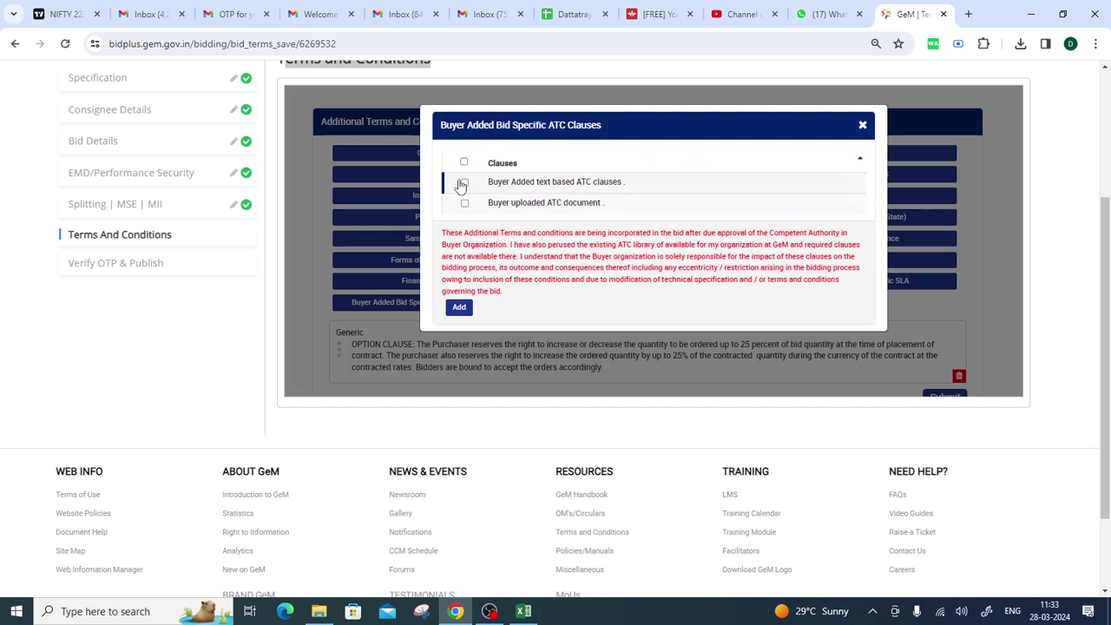
pyautogui.click(464, 183)
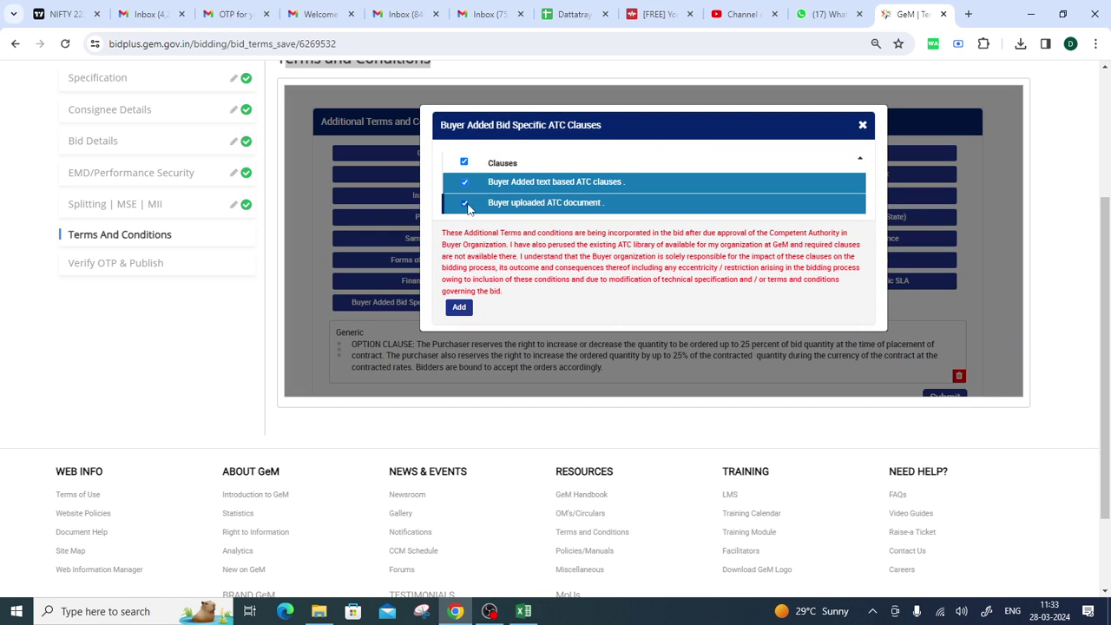
pyautogui.click(460, 308)
pyautogui.scroll(-4, 607, 298)
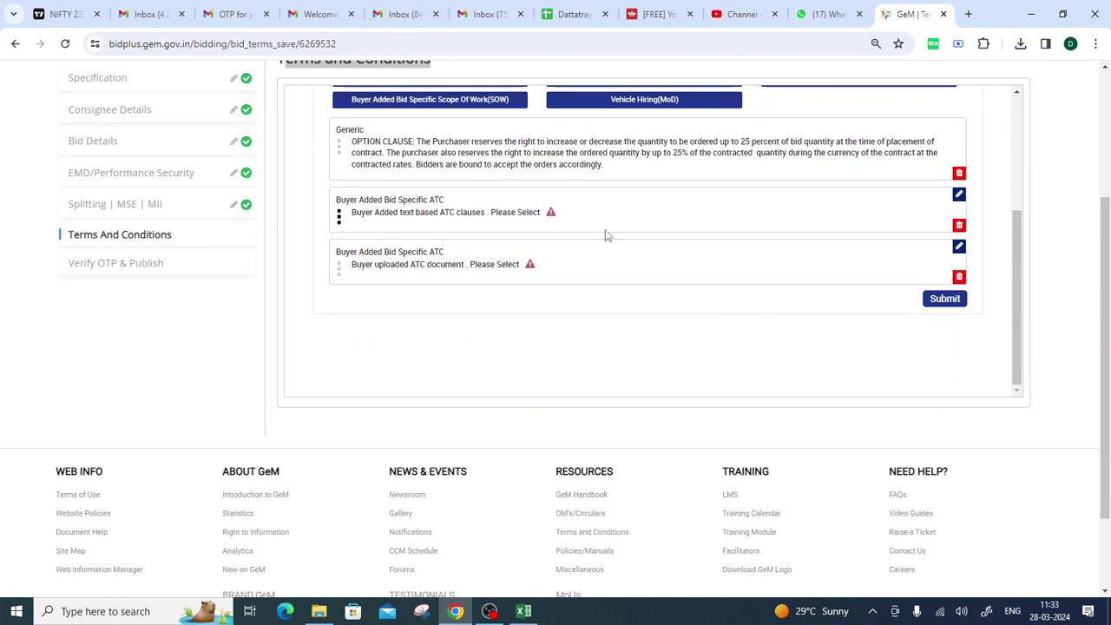
# Fill the text-based ATC clause with pan card, aadhar card, gst and itr on separate lines and update it.
pyautogui.click(959, 198)
pyautogui.click(573, 293)
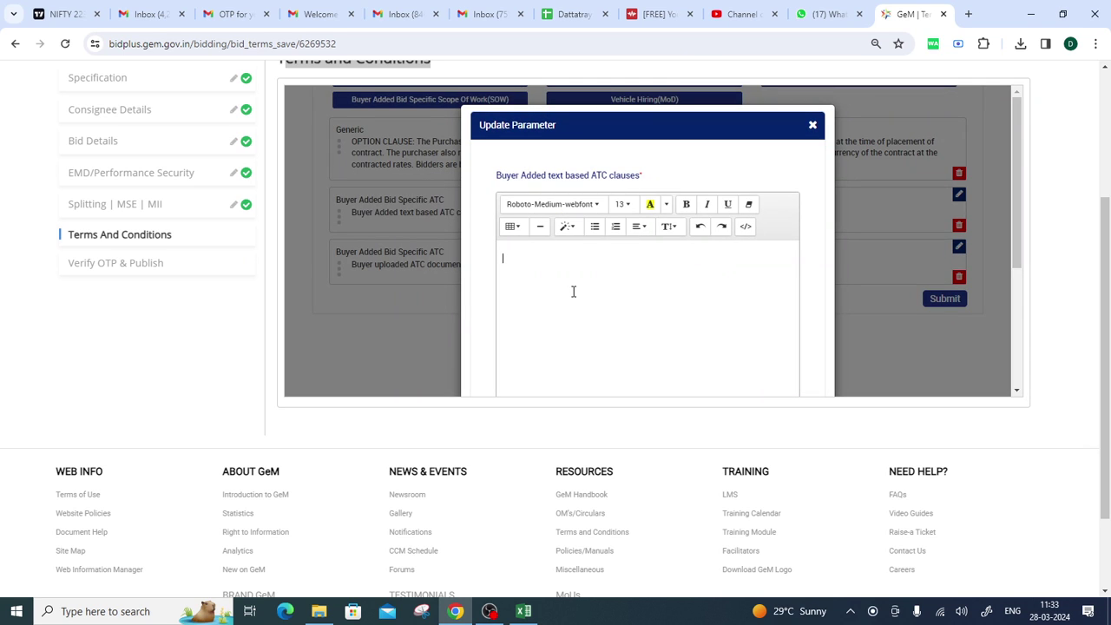
pyautogui.write('pan car')
pyautogui.write(' car')
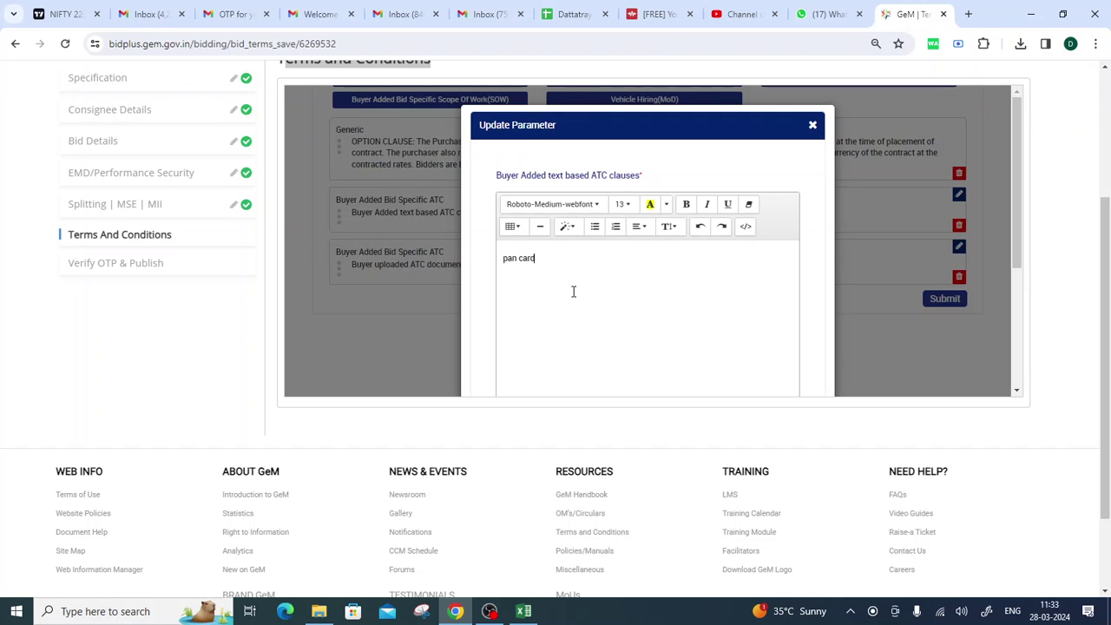
pyautogui.write('aadhar card')
pyautogui.press('Return')
pyautogui.write('gst')
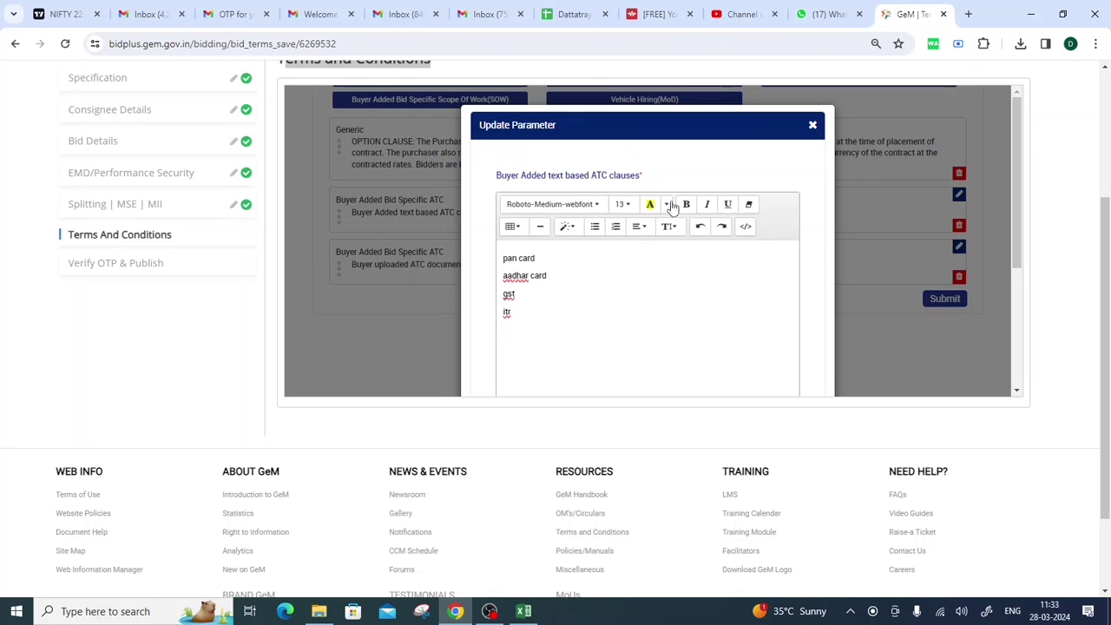
pyautogui.scroll(-5, 712, 156)
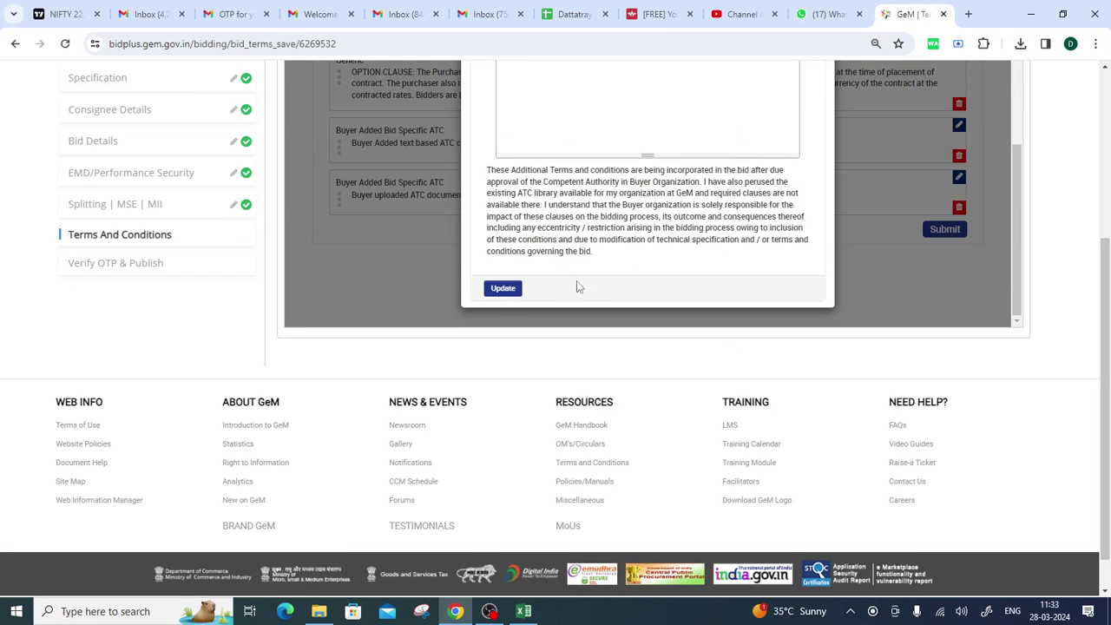
pyautogui.click(503, 289)
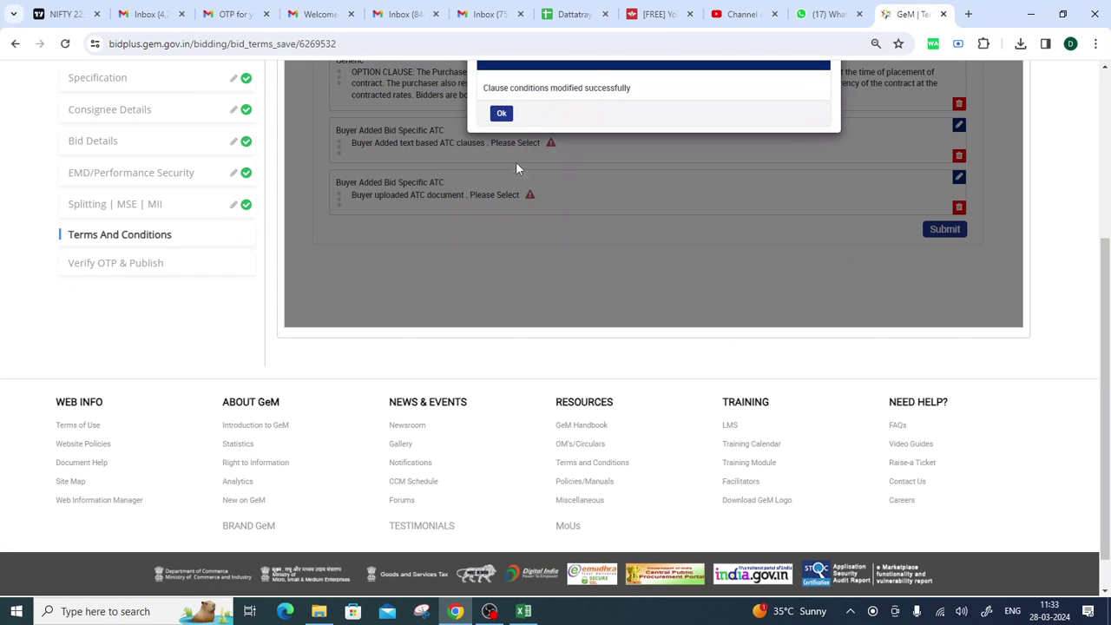
pyautogui.click(501, 114)
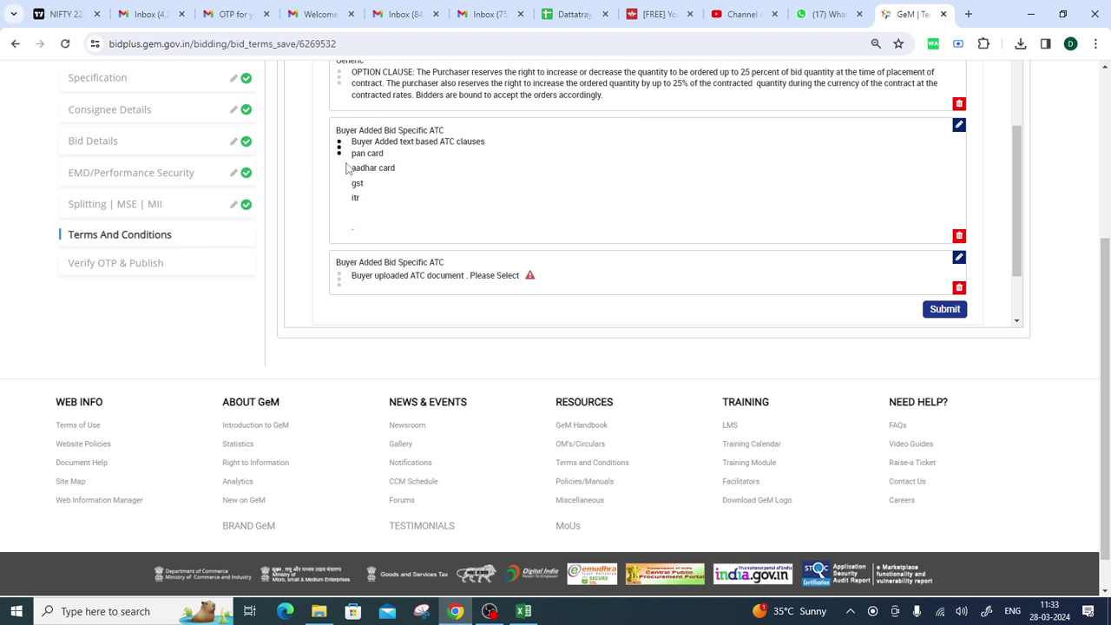
pyautogui.scroll(-1, 521, 211)
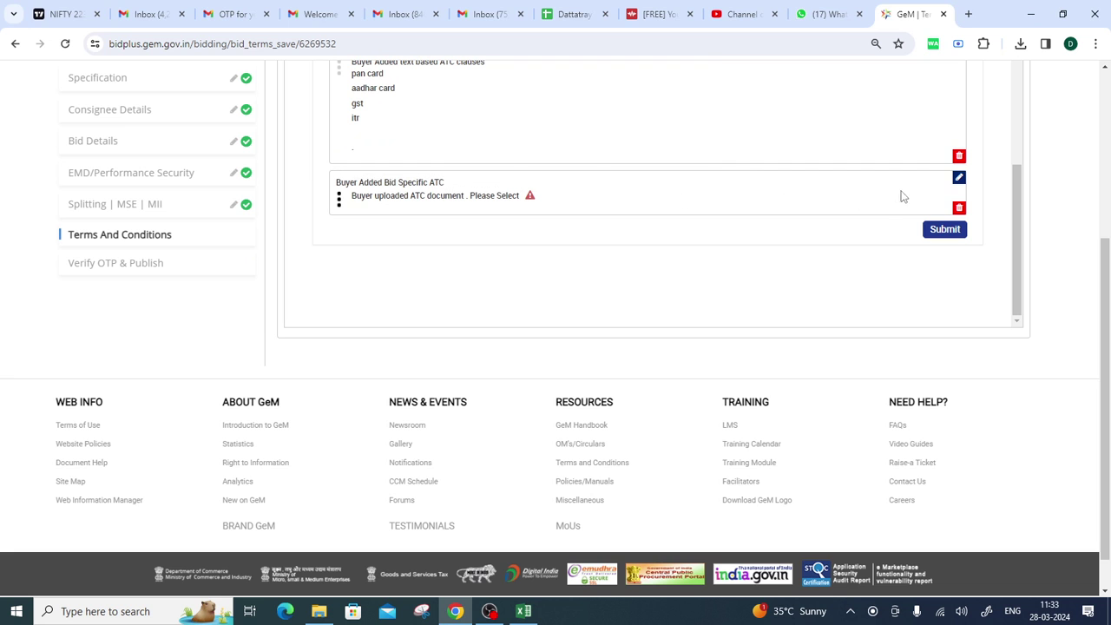
# Upload ATC_DOC.docx from the Desktop into the document-based ATC clause and update it.
pyautogui.click(959, 178)
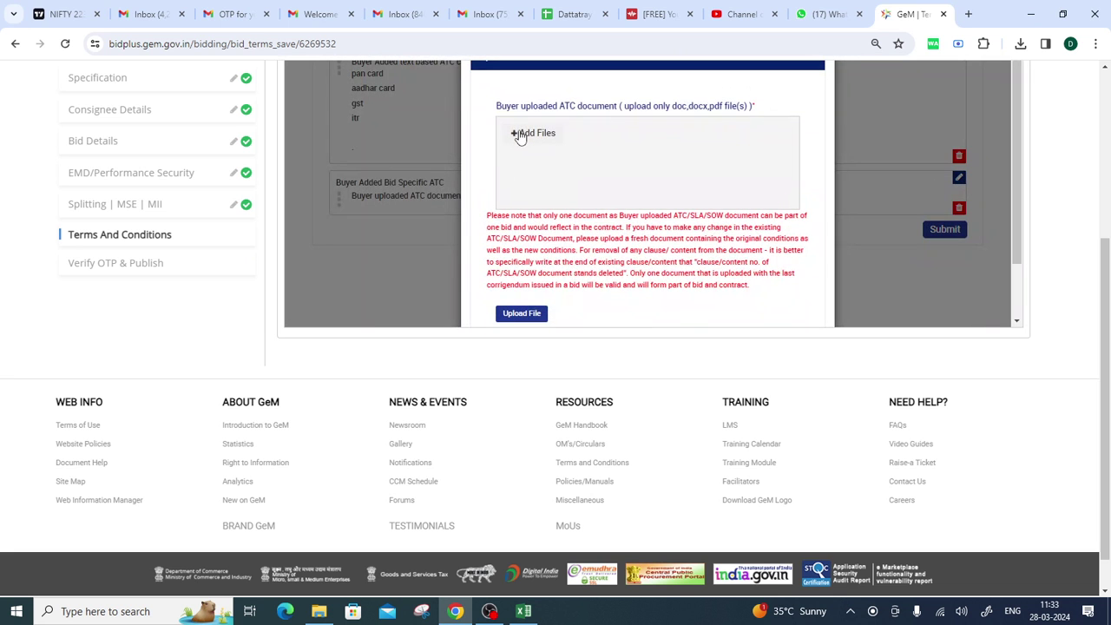
pyautogui.click(521, 135)
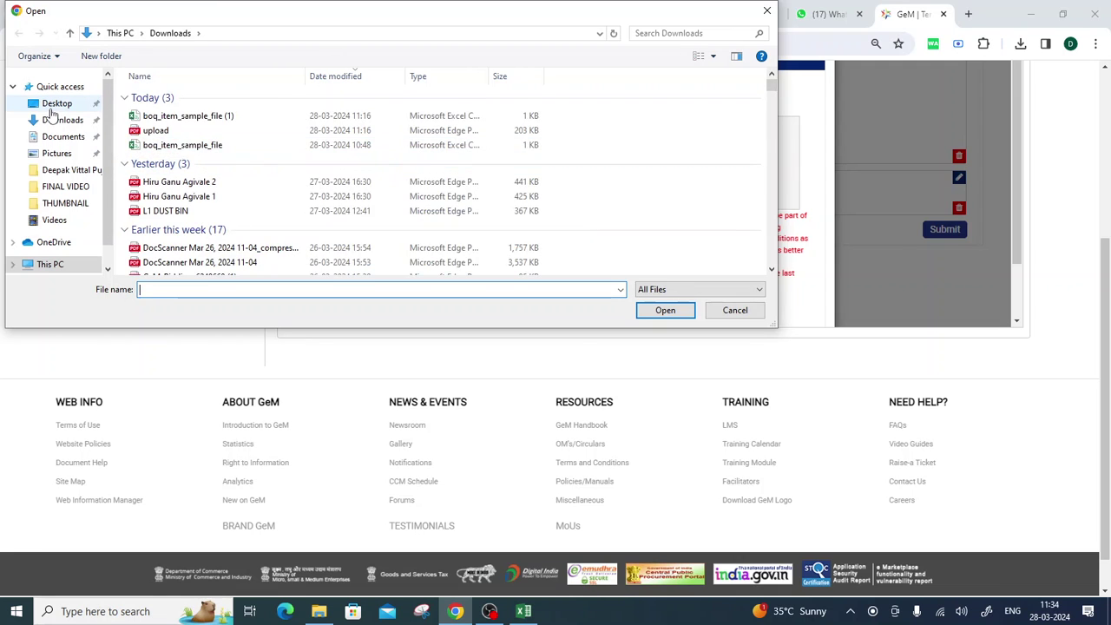
pyautogui.click(49, 104)
pyautogui.scroll(-3, 260, 208)
pyautogui.doubleClick(157, 195)
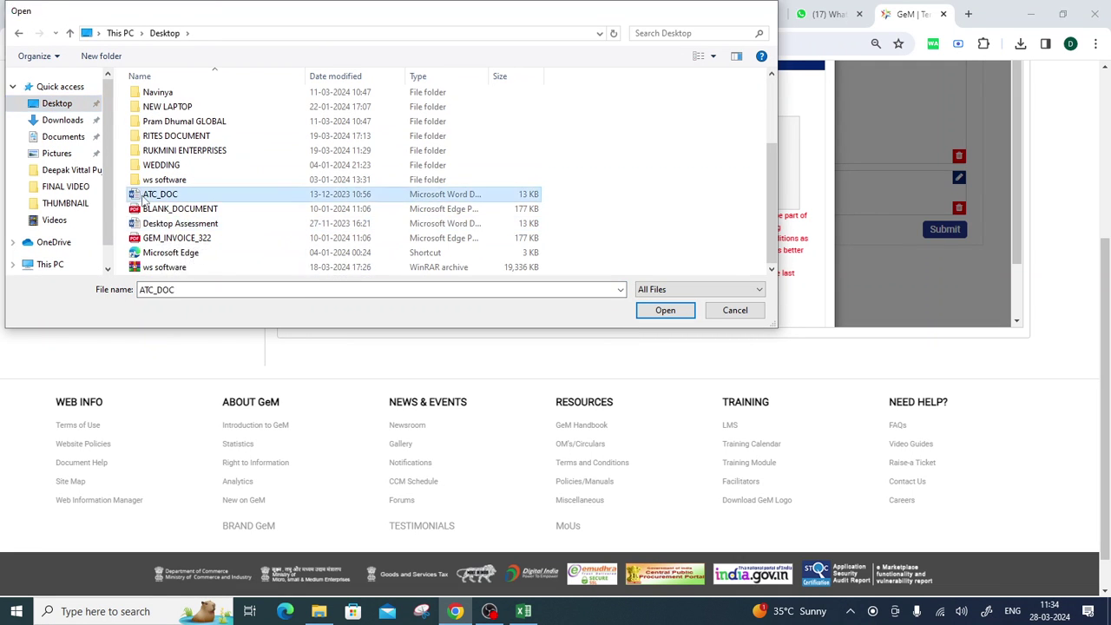
pyautogui.scroll(-1, 605, 194)
pyautogui.click(521, 246)
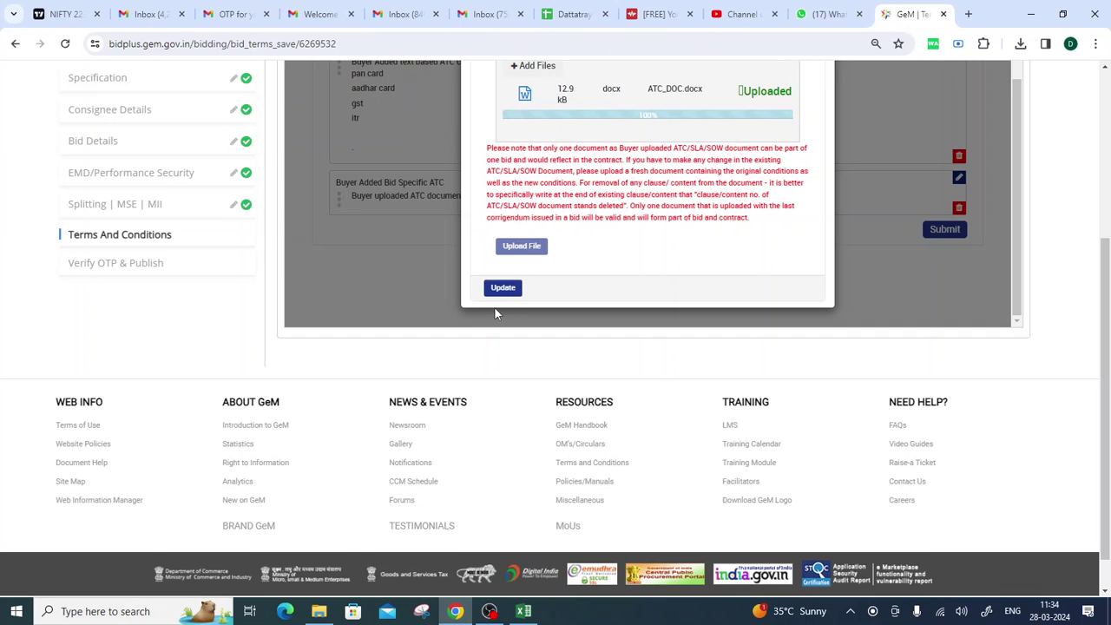
pyautogui.click(503, 287)
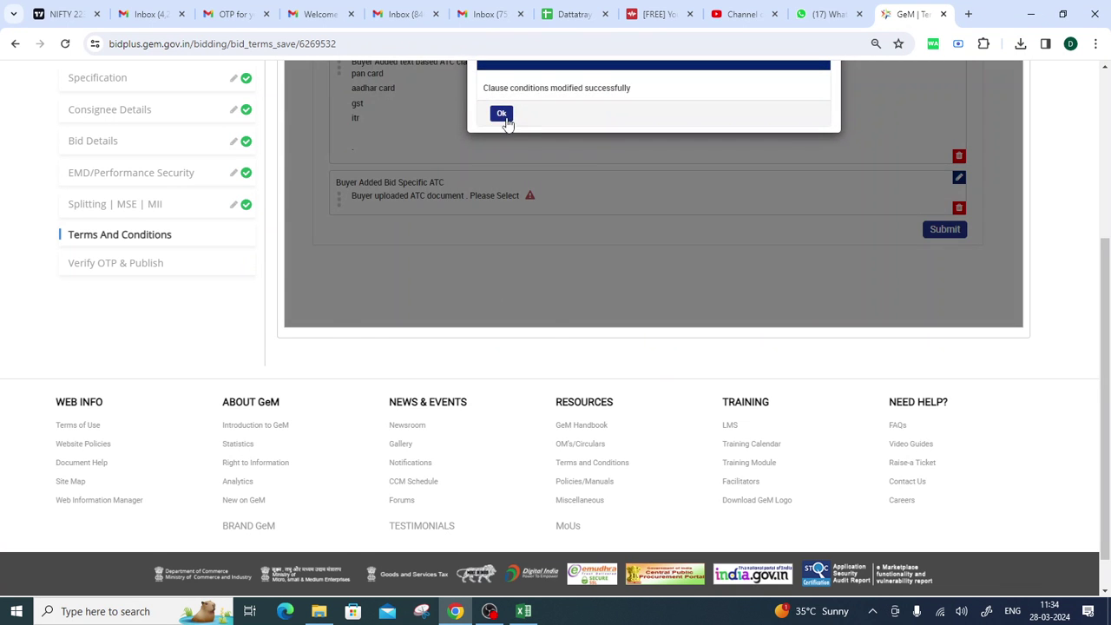
pyautogui.click(501, 114)
# Submit the bid's Terms and Conditions clauses and acknowledge 'Bid/Ra clauses saved successfully'.
pyautogui.scroll(-4, 716, 178)
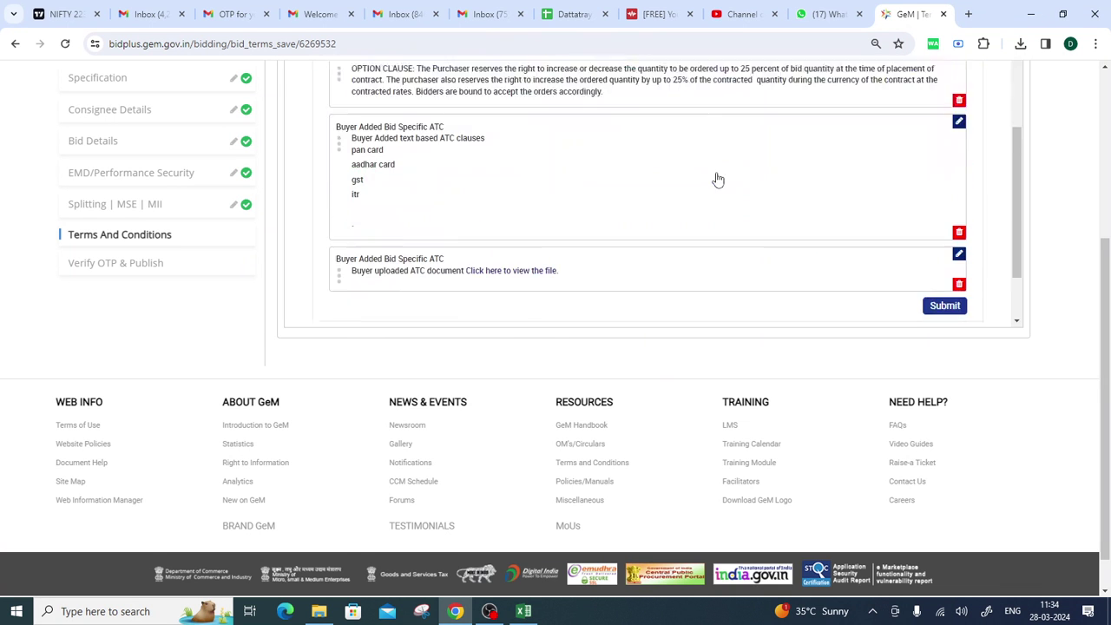
pyautogui.scroll(5, 726, 220)
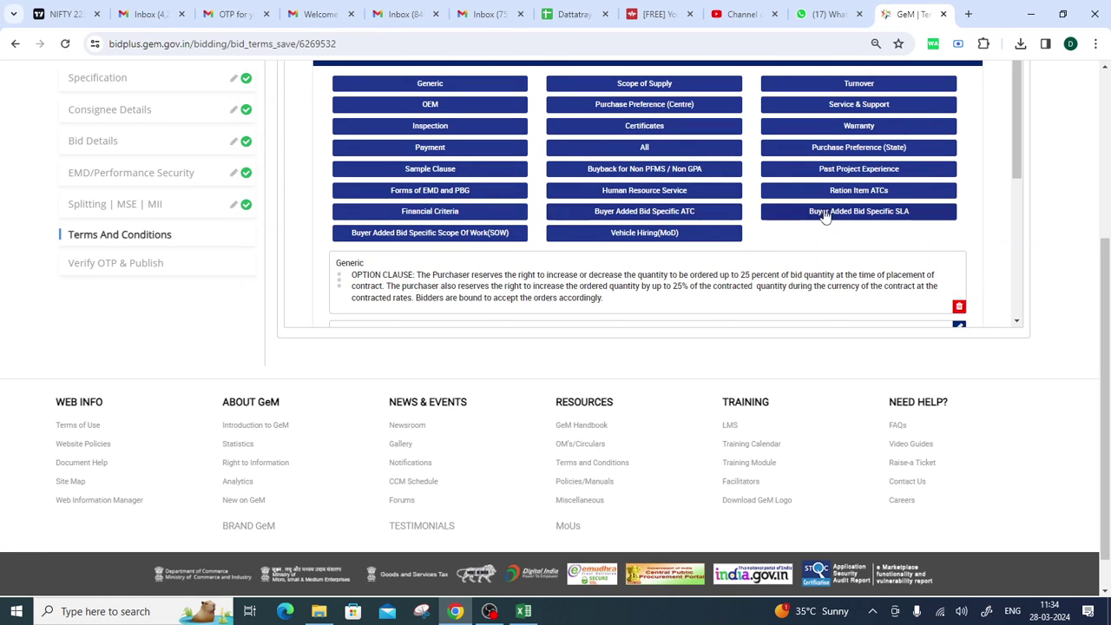
pyautogui.scroll(2, 725, 173)
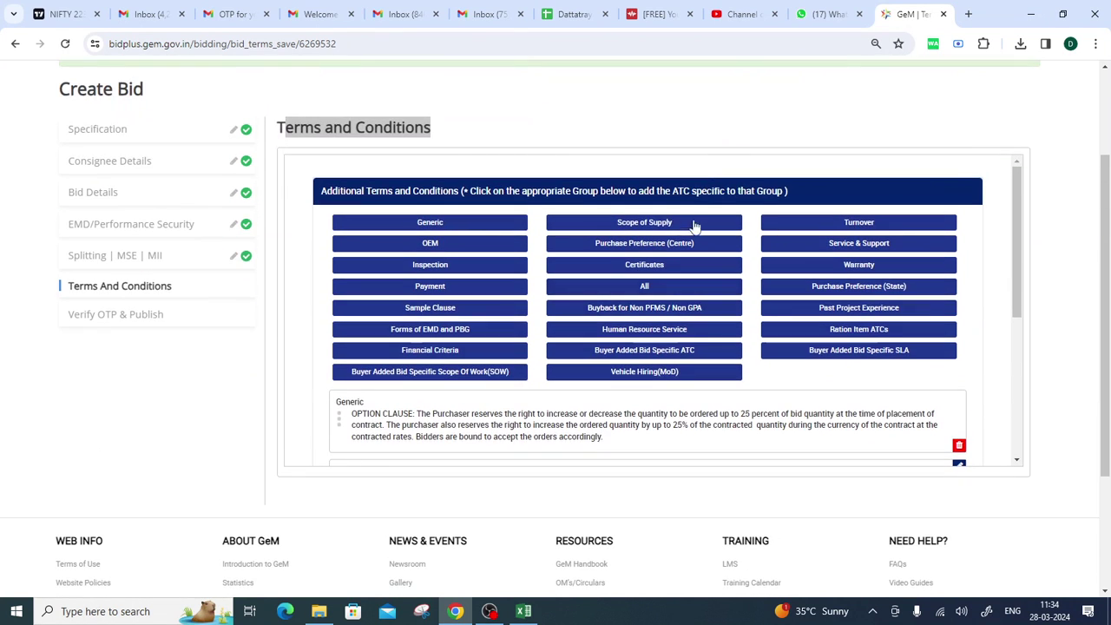
pyautogui.click(1076, 298)
pyautogui.scroll(-4, 780, 278)
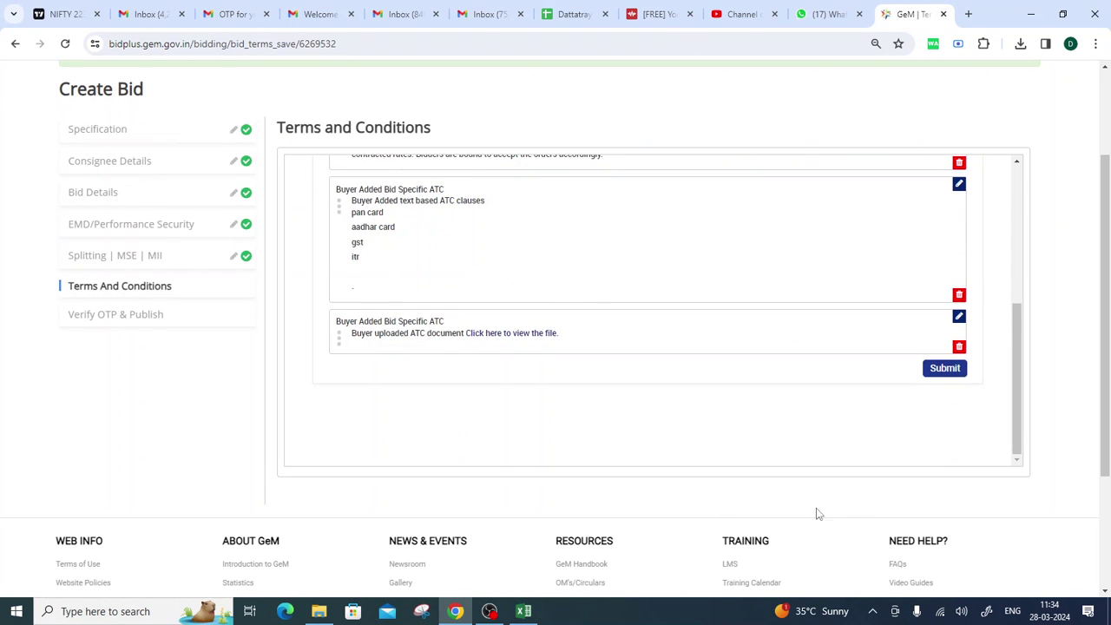
pyautogui.scroll(5, 734, 313)
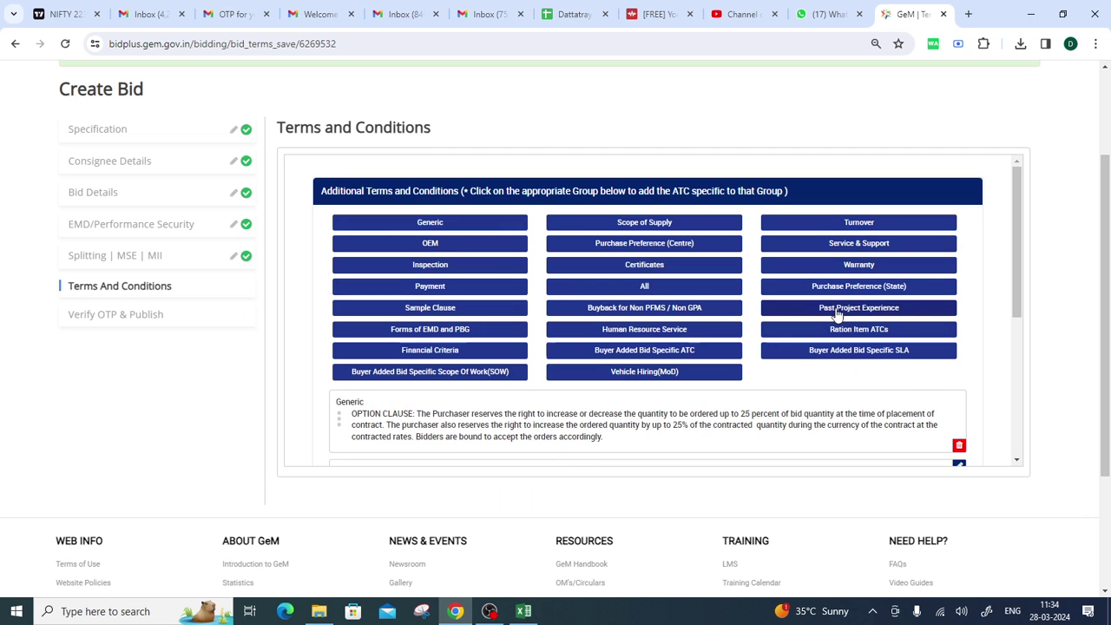
pyautogui.scroll(-5, 764, 312)
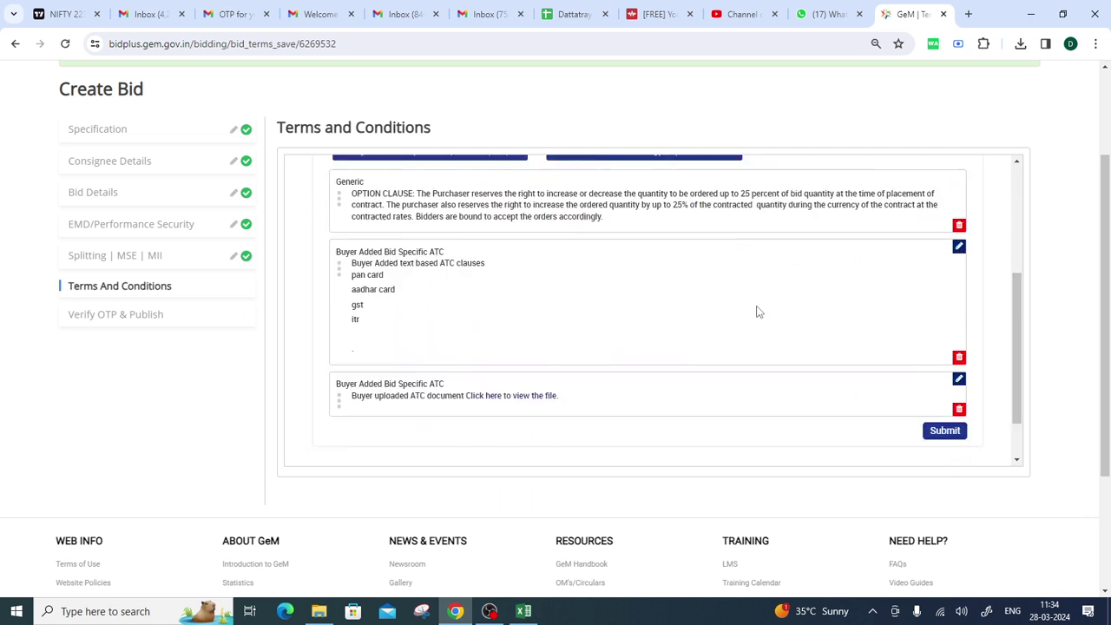
pyautogui.click(943, 370)
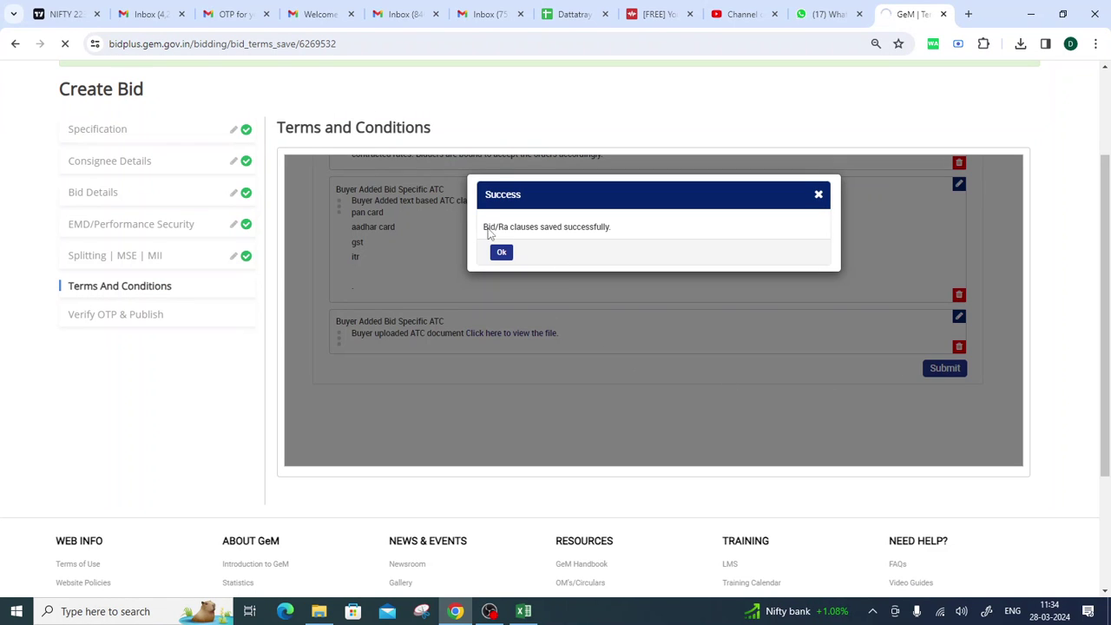
pyautogui.click(500, 253)
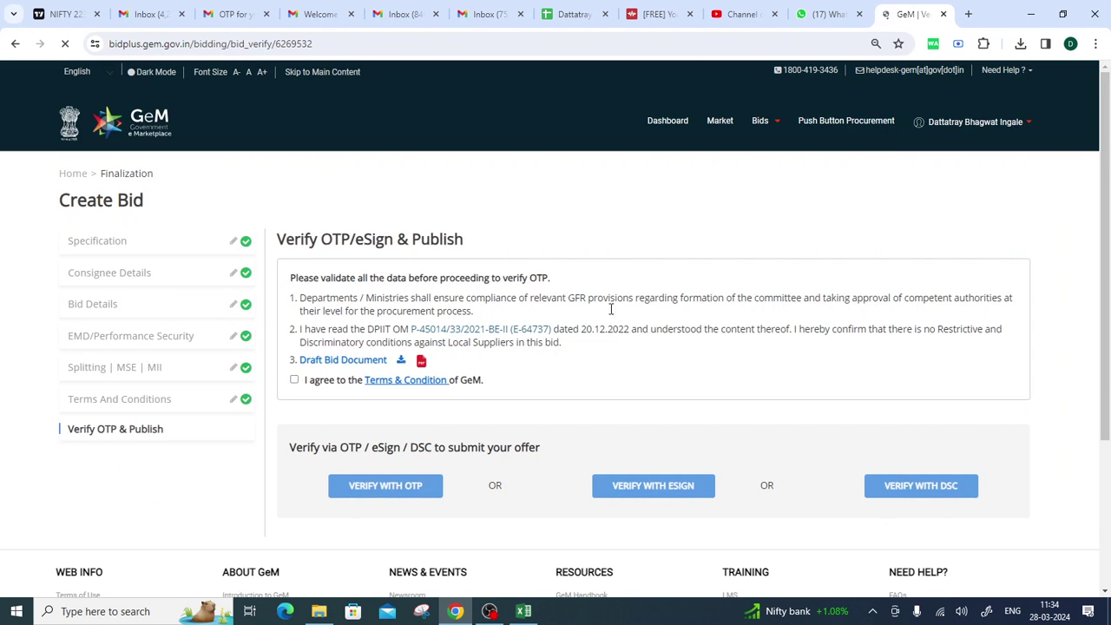
# Agree to the GeM Terms & Condition, then download and open GeM-Bidding-6269532.pdf.
pyautogui.scroll(-2, 709, 317)
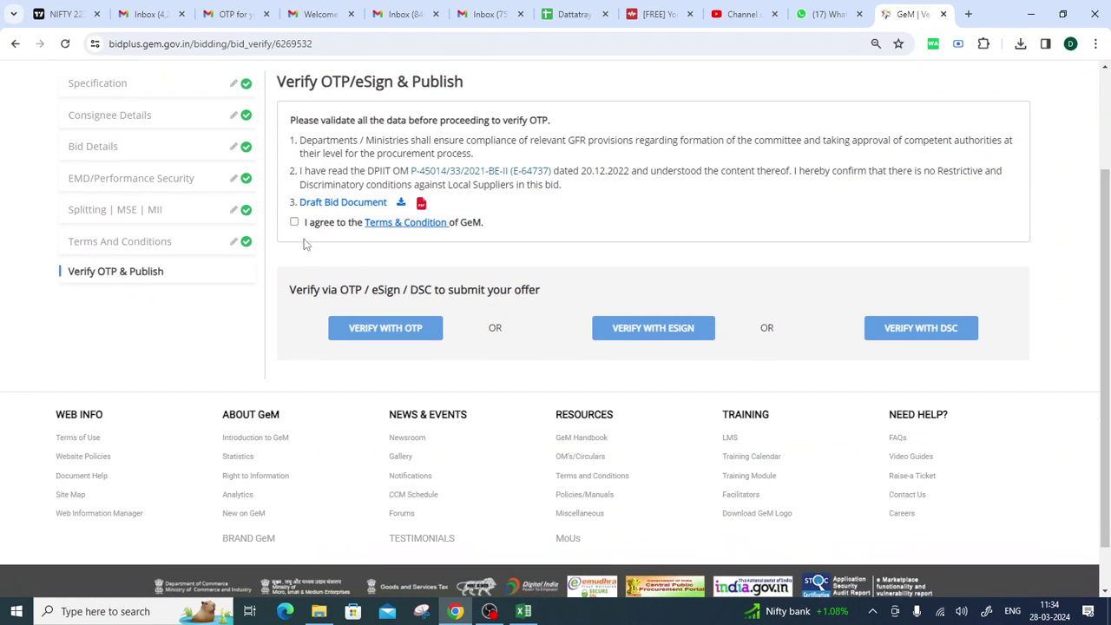
pyautogui.click(295, 222)
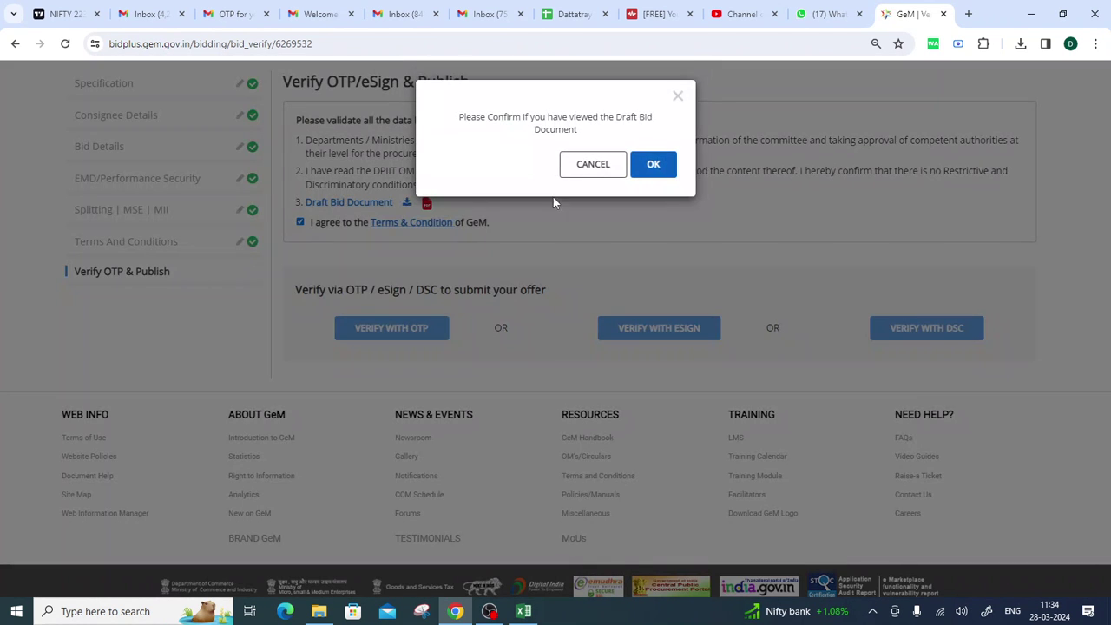
pyautogui.click(664, 165)
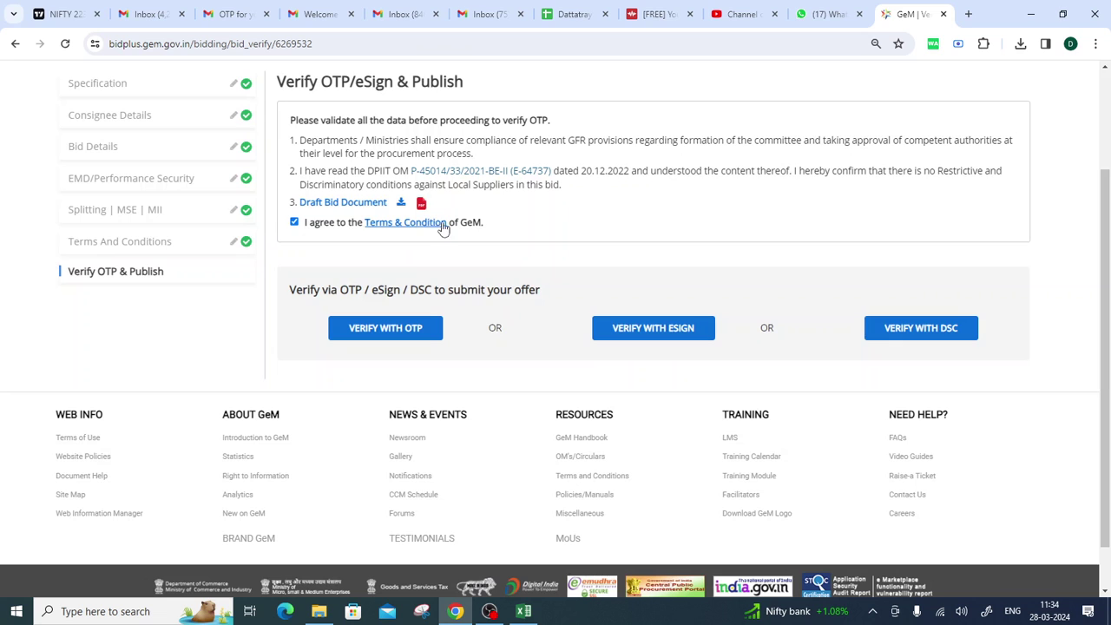
pyautogui.click(339, 204)
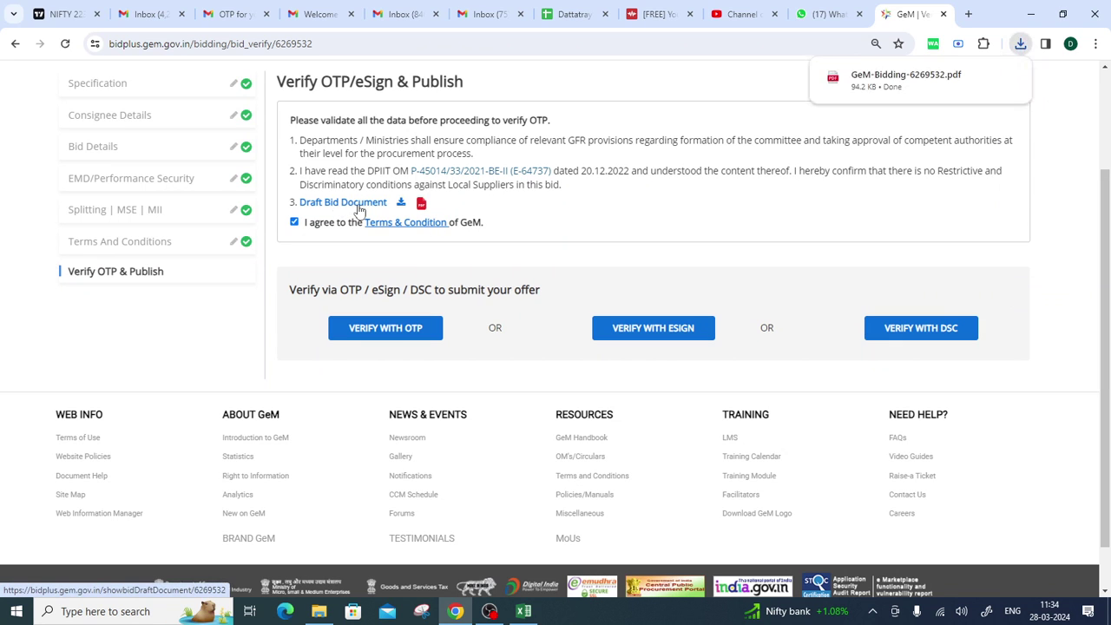
pyautogui.click(903, 76)
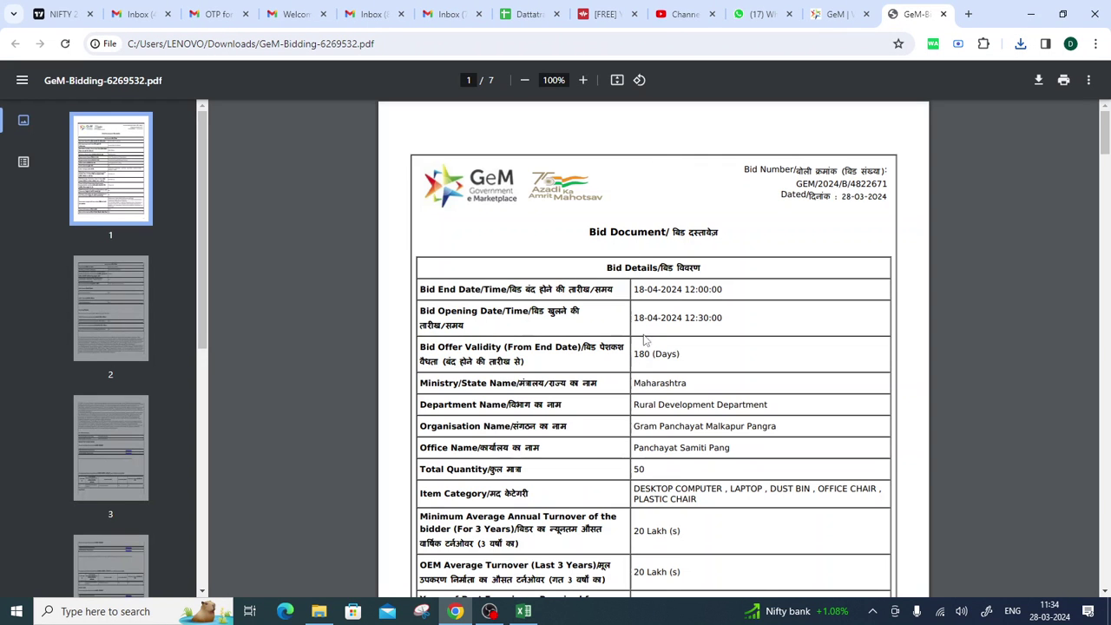
# Review the draft bid's end date, department, seller documents and DESKTOP COMPUTER category.
pyautogui.moveTo(632, 289); pyautogui.dragTo(676, 300)
pyautogui.scroll(-2, 655, 352)
pyautogui.moveTo(646, 266); pyautogui.dragTo(706, 362)
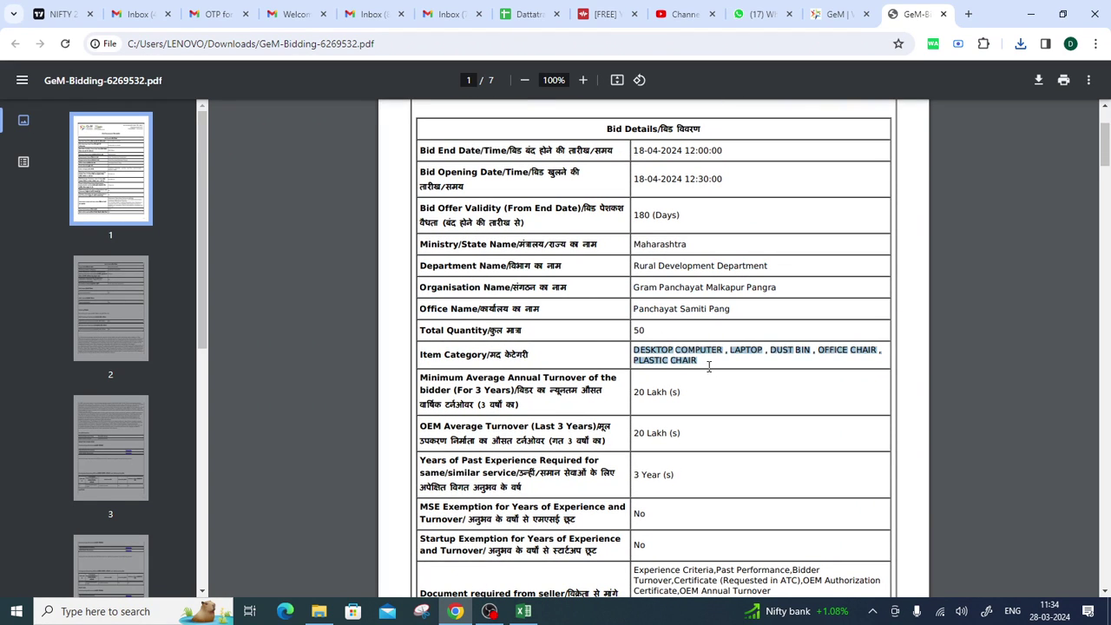
pyautogui.scroll(-1, 700, 425)
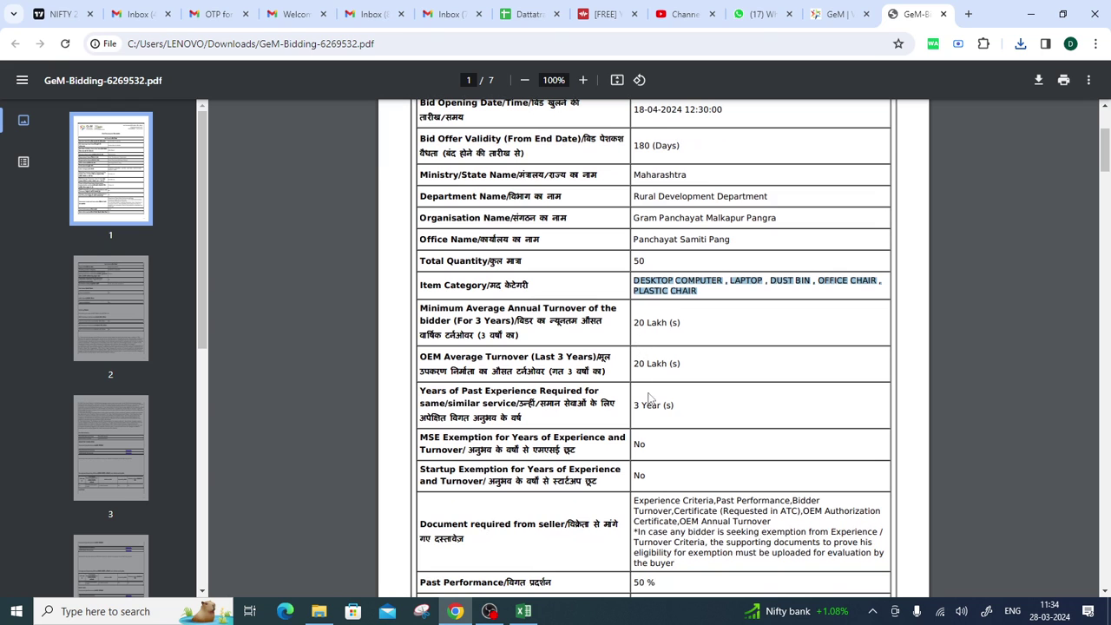
pyautogui.scroll(-2, 685, 476)
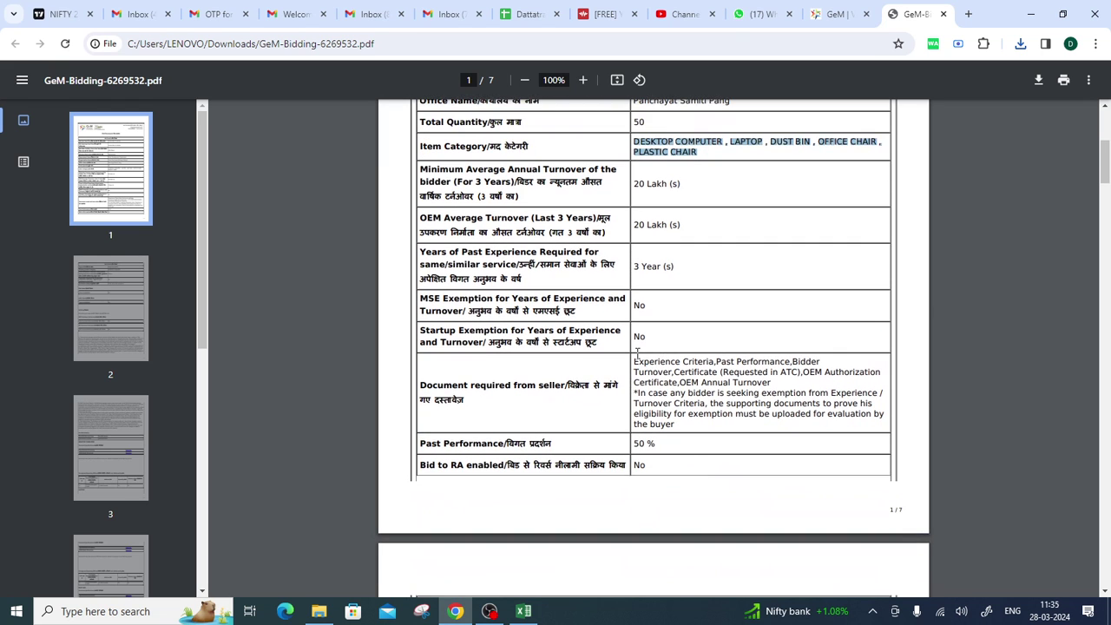
pyautogui.moveTo(637, 352); pyautogui.dragTo(695, 417)
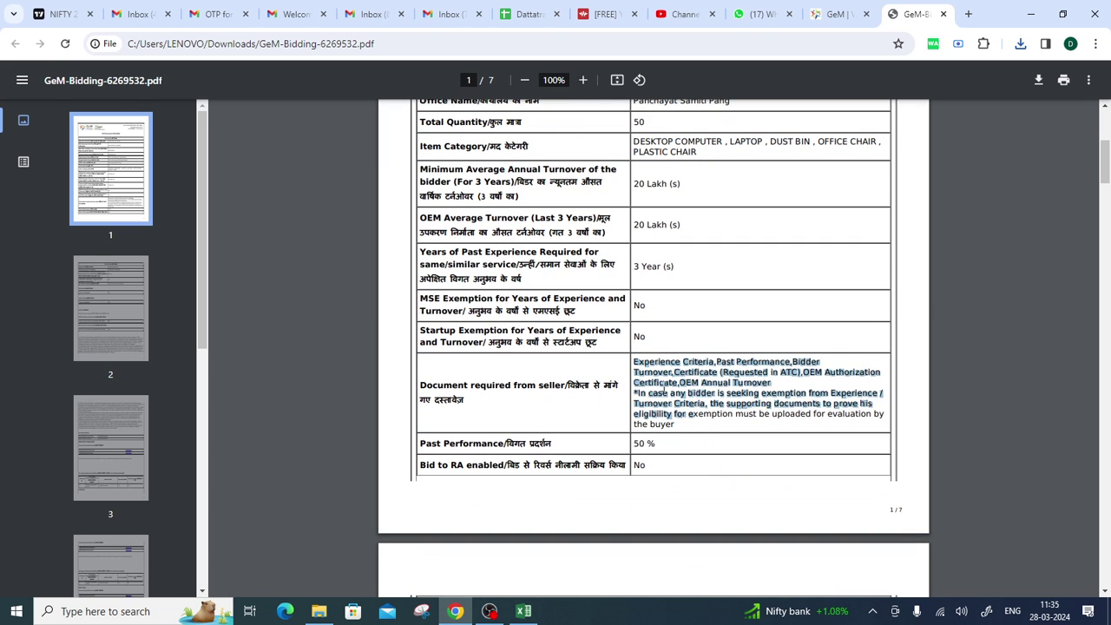
pyautogui.scroll(-4, 665, 391)
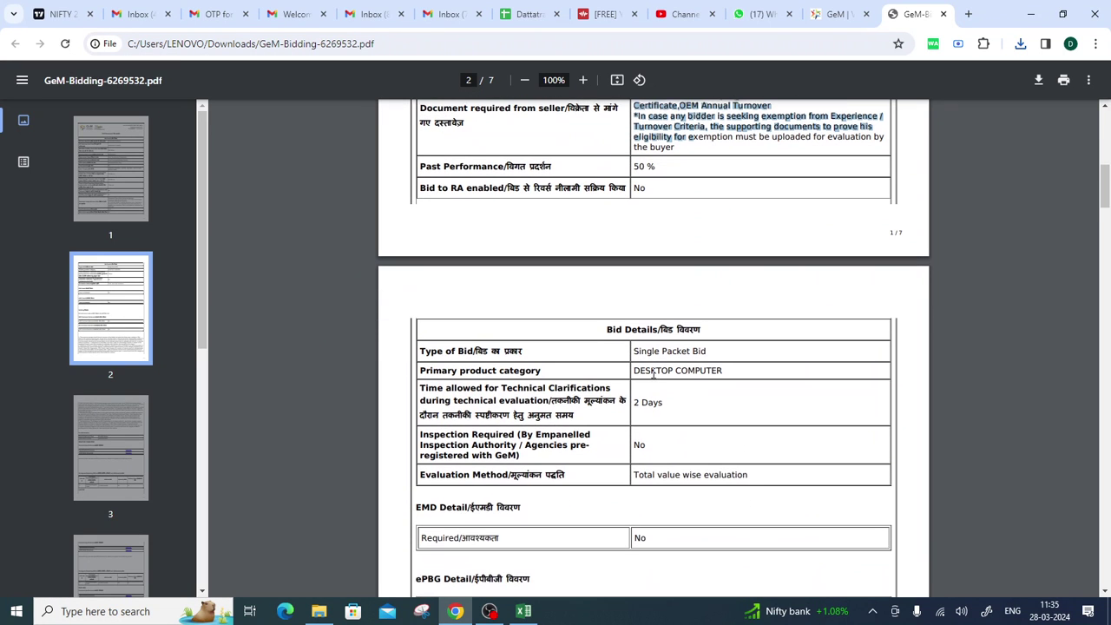
pyautogui.moveTo(635, 378); pyautogui.dragTo(713, 365)
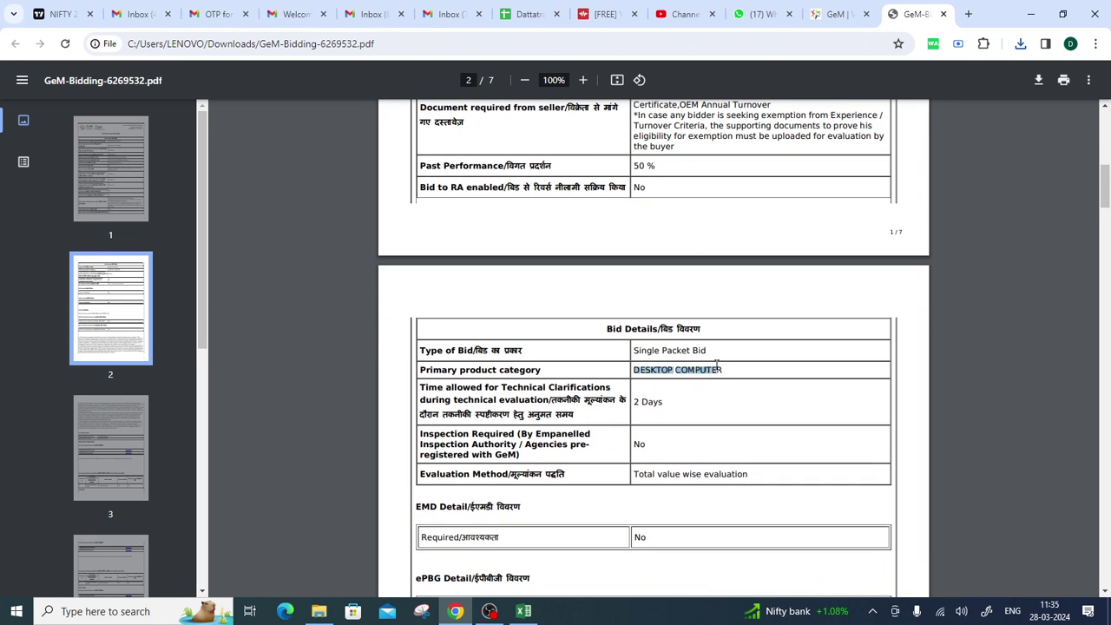
# Check the pre-bid venue panchyat office through page 7, then return to the GeM tab.
pyautogui.scroll(-4, 667, 390)
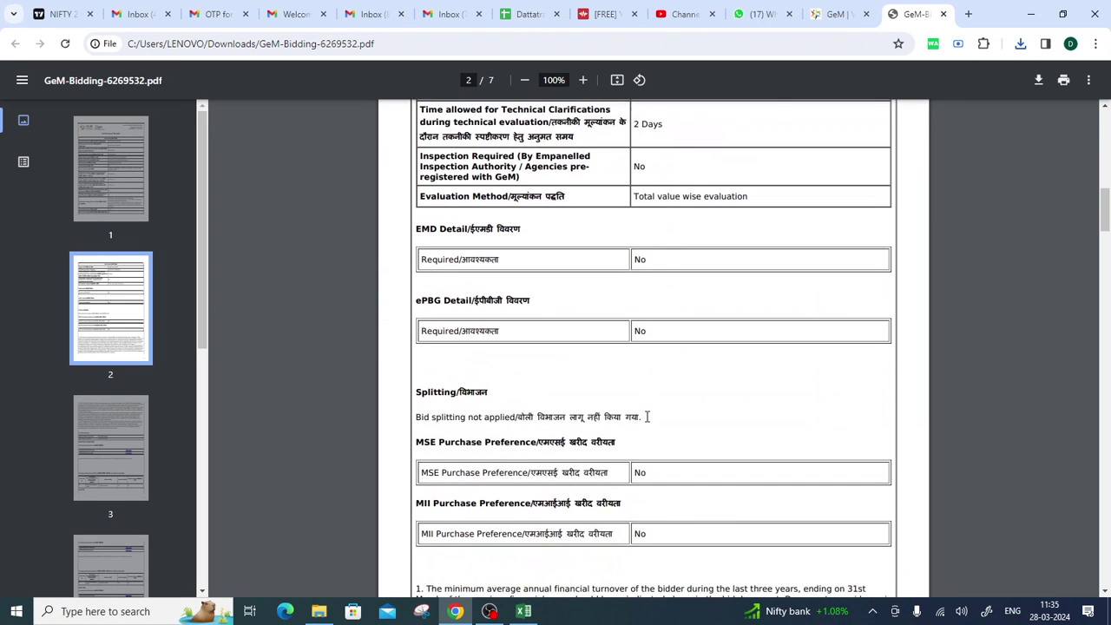
pyautogui.scroll(-12, 646, 416)
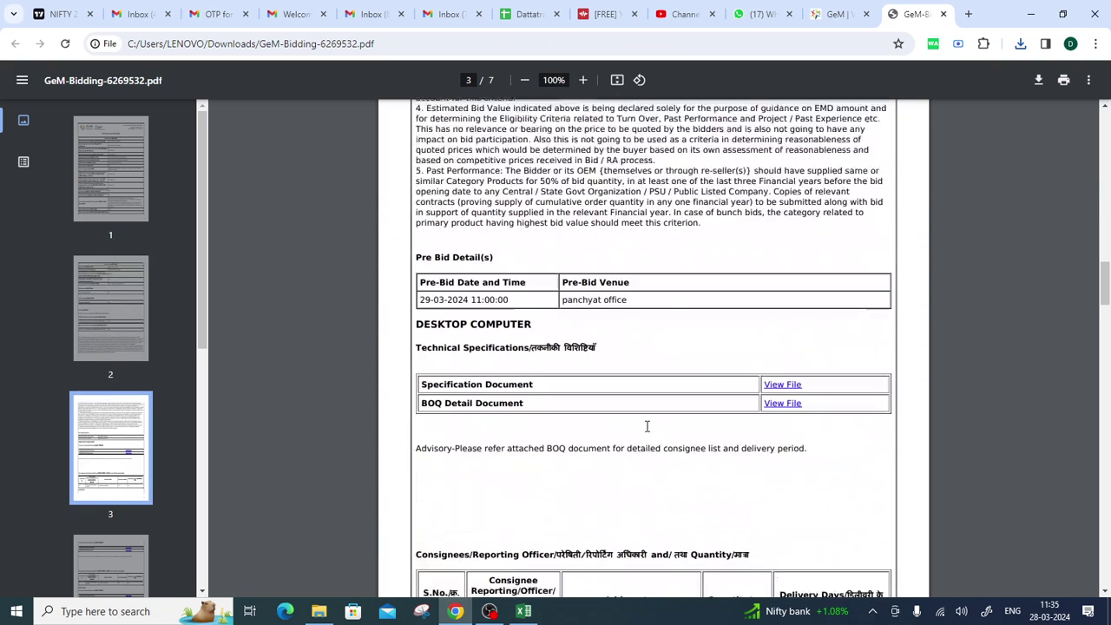
pyautogui.scroll(-1, 646, 426)
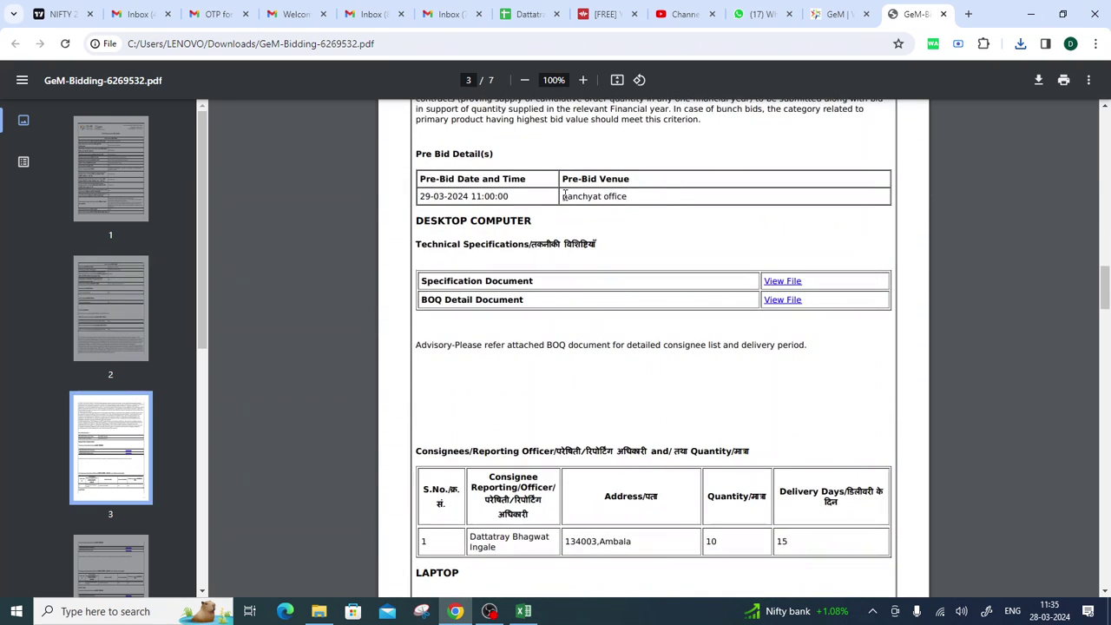
pyautogui.moveTo(563, 196); pyautogui.dragTo(665, 196)
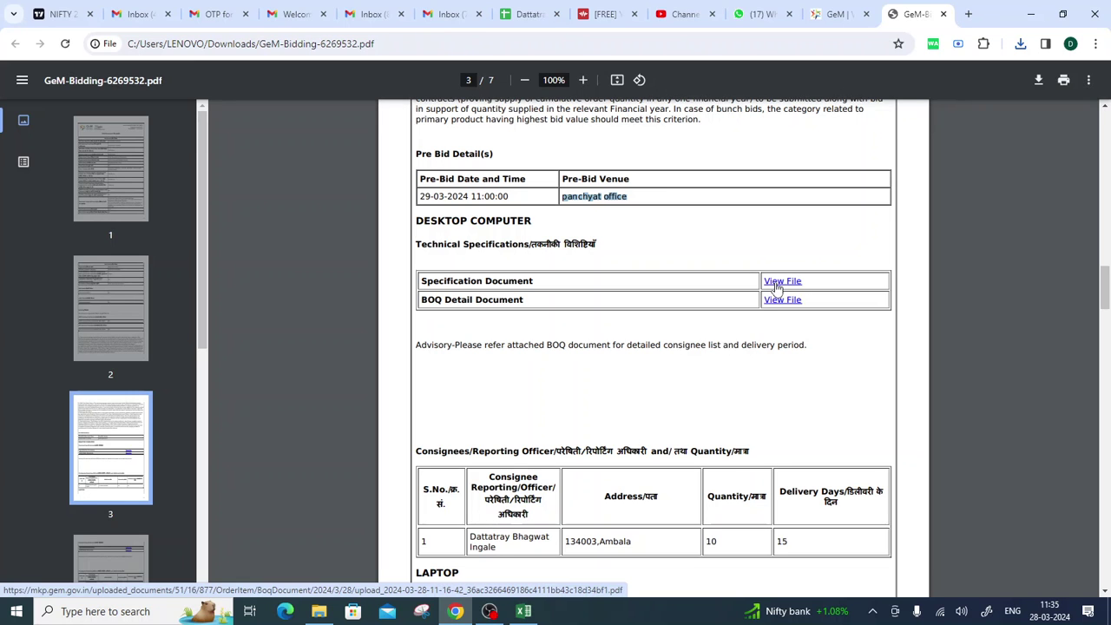
pyautogui.scroll(-15, 780, 287)
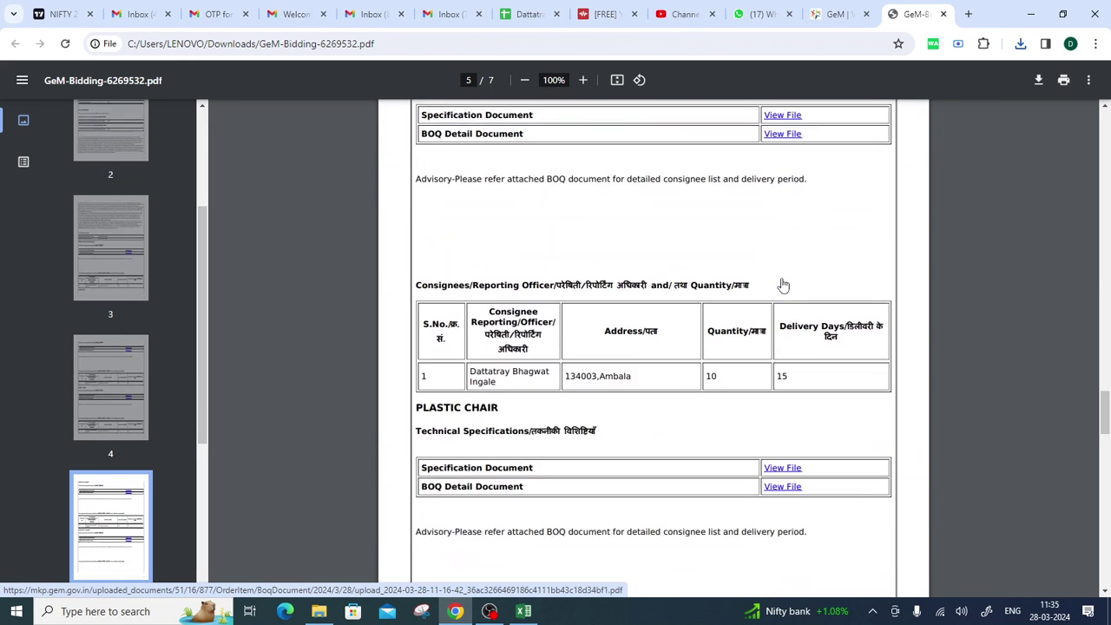
pyautogui.scroll(-15, 781, 285)
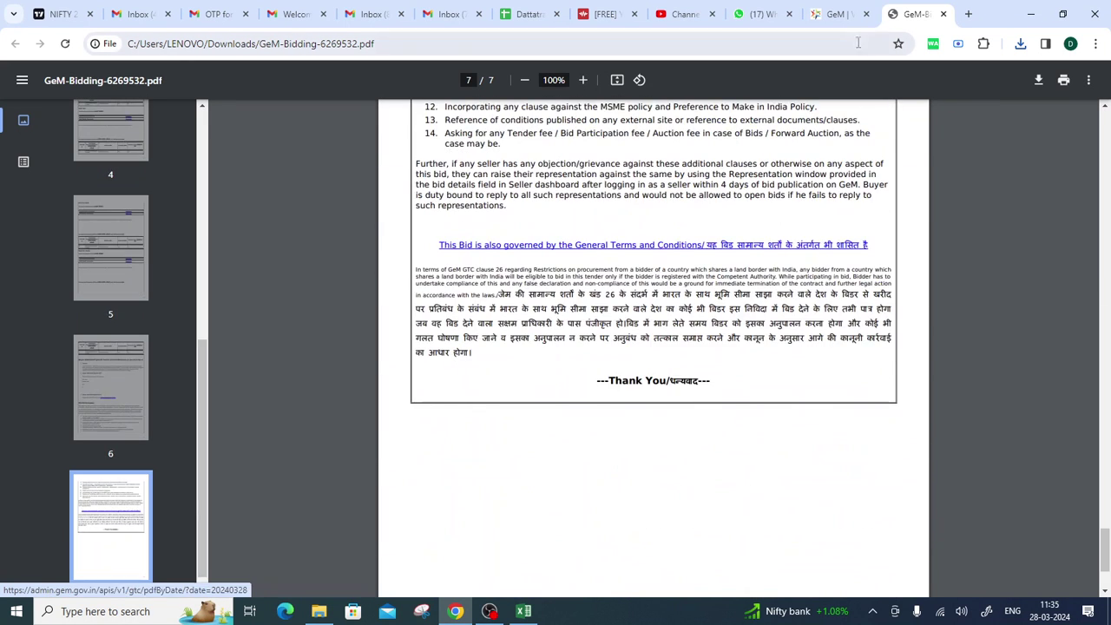
pyautogui.click(838, 14)
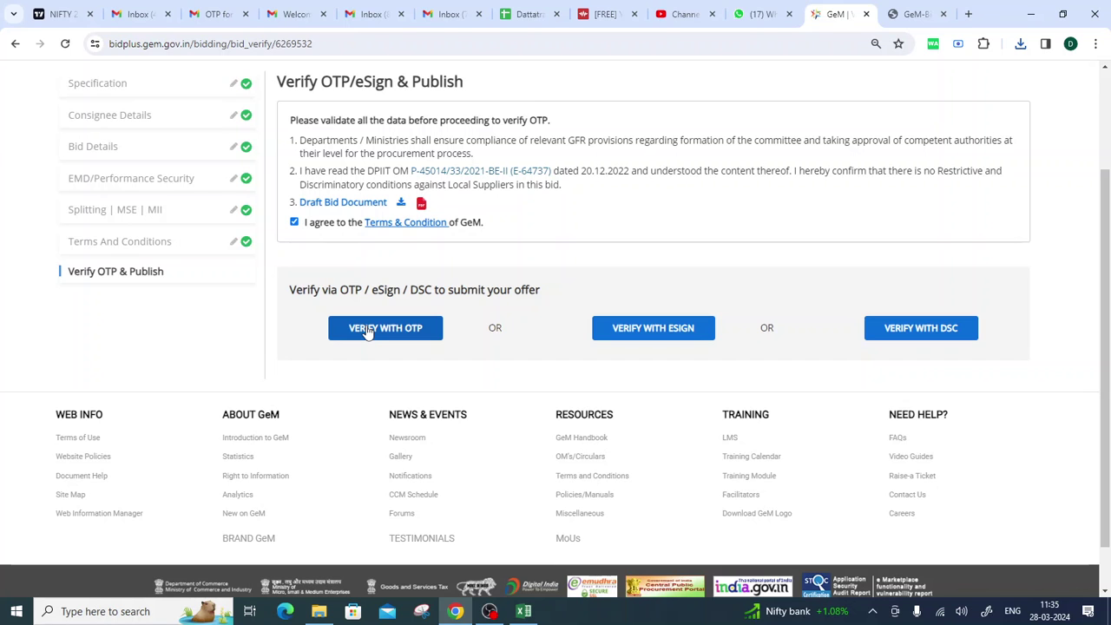
# Scroll the Verify OTP/eSign & Publish page to the top and bring OBS Studio forward.
pyautogui.scroll(2, 368, 330)
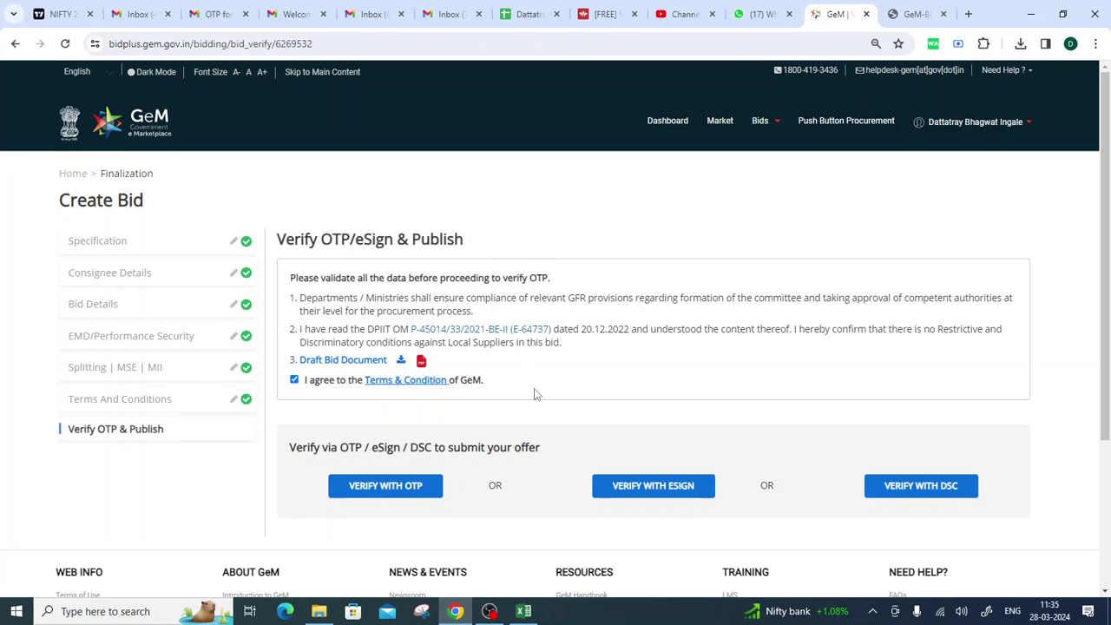
pyautogui.click(490, 611)
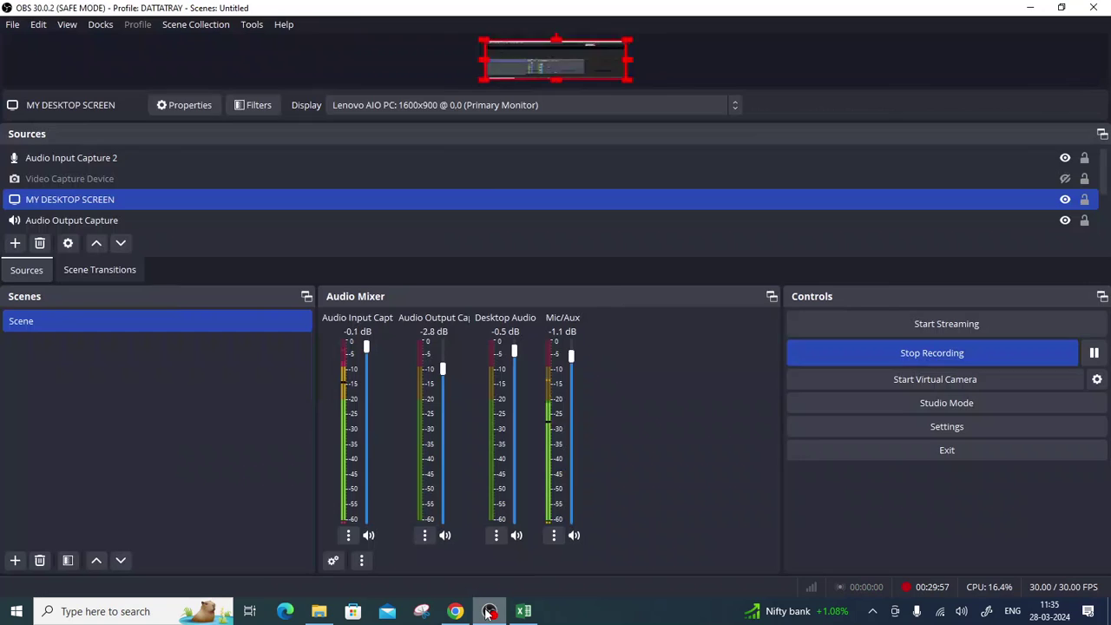